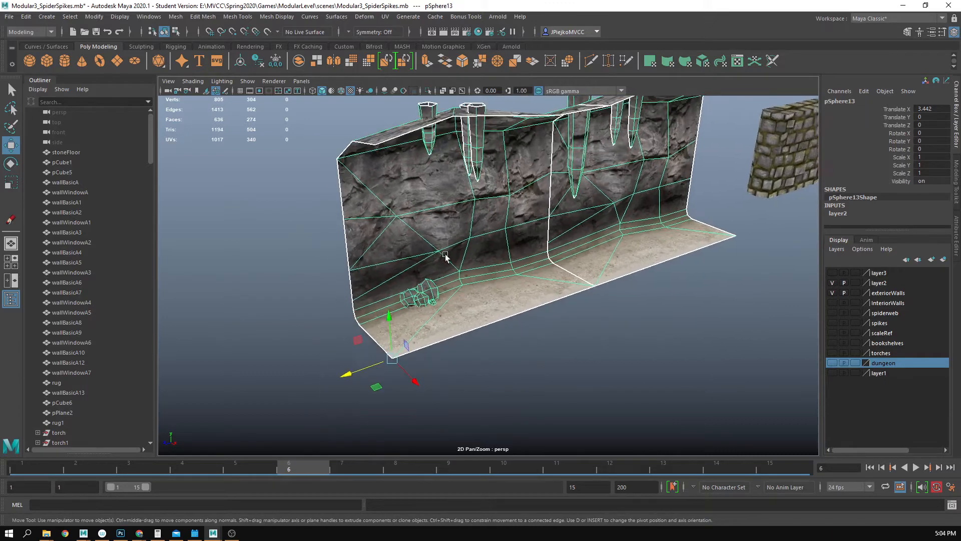
Step: Duplicate the combined cave wall section and mirror the copy with a Scale X of -1 to form a full tunnel
key("ctrl+d")
double_click(930, 157)
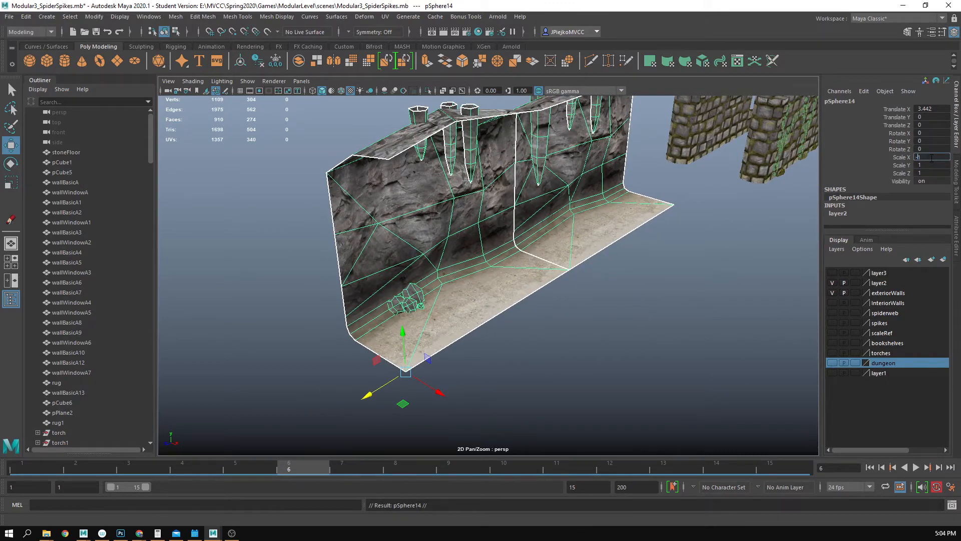
key("Return")
left_click_drag(613, 315, 700, 317)
left_click(700, 317)
scroll(612, 325, "up", 2)
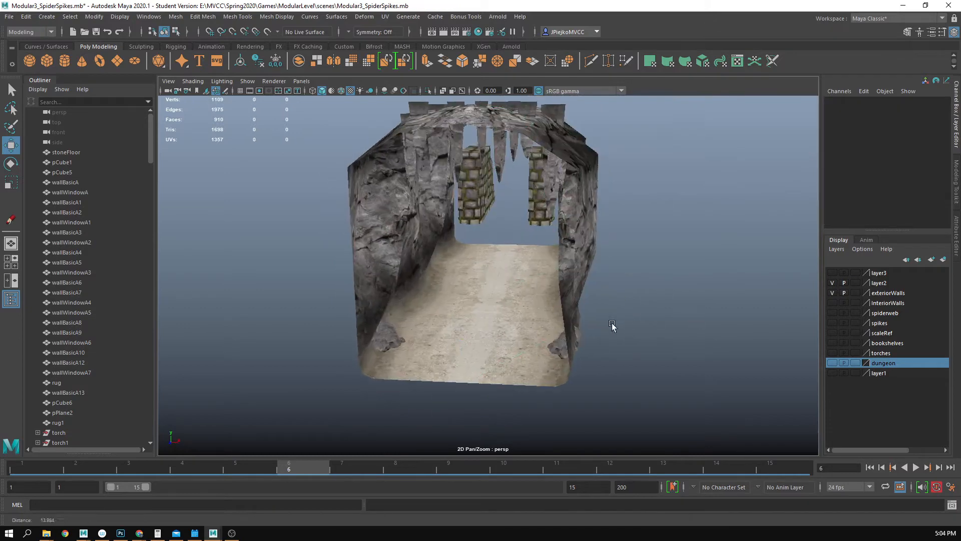
Step: Set the perspective viewport to flat lighting and view the mirrored cave tunnel inside and out
mouse_move(612, 326)
left_mouse_down()
mouse_move(629, 304)
mouse_move(633, 323)
mouse_move(646, 288)
mouse_move(682, 268)
mouse_move(550, 345)
mouse_move(550, 358)
left_mouse_up()
scroll(646, 288, "up", 3)
left_click(220, 82)
left_click(227, 100)
left_click(222, 81)
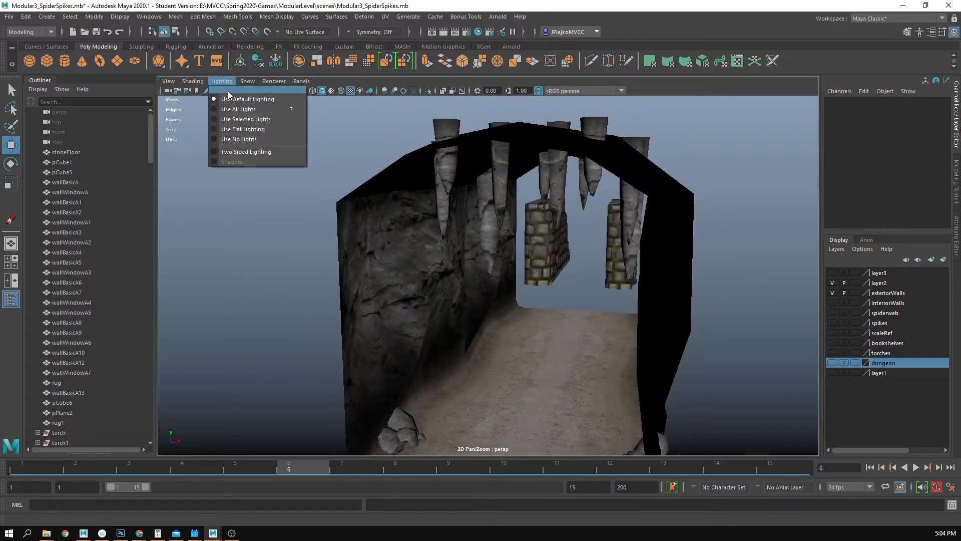
left_click(243, 129)
left_click_drag(481, 280, 324, 164)
left_click(221, 81)
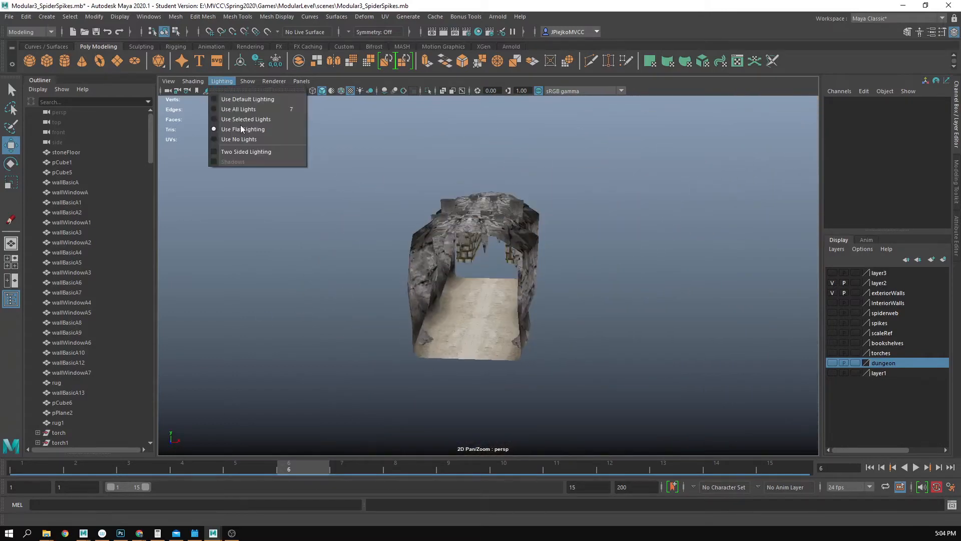
left_click_drag(594, 266, 682, 317)
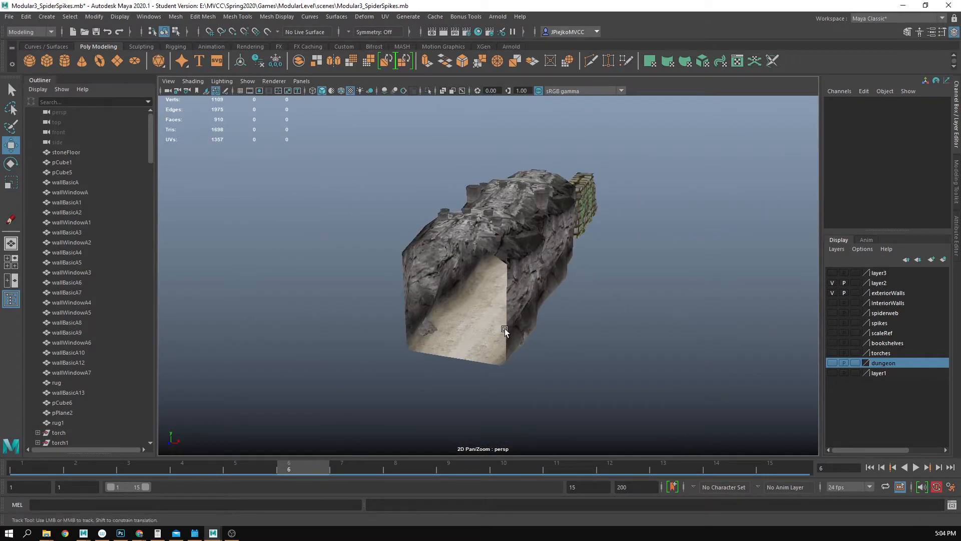
Step: Hide the mirrored half of the tunnel and look over the remaining wall, floor and stalactites
left_click_drag(505, 331, 575, 311)
left_click(576, 308)
key("ctrl+h")
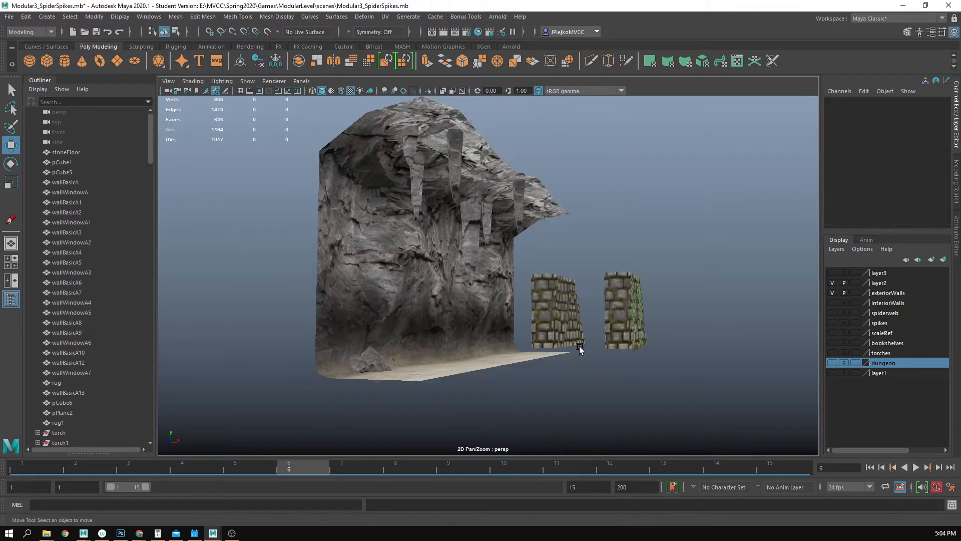
left_click_drag(418, 242, 467, 236)
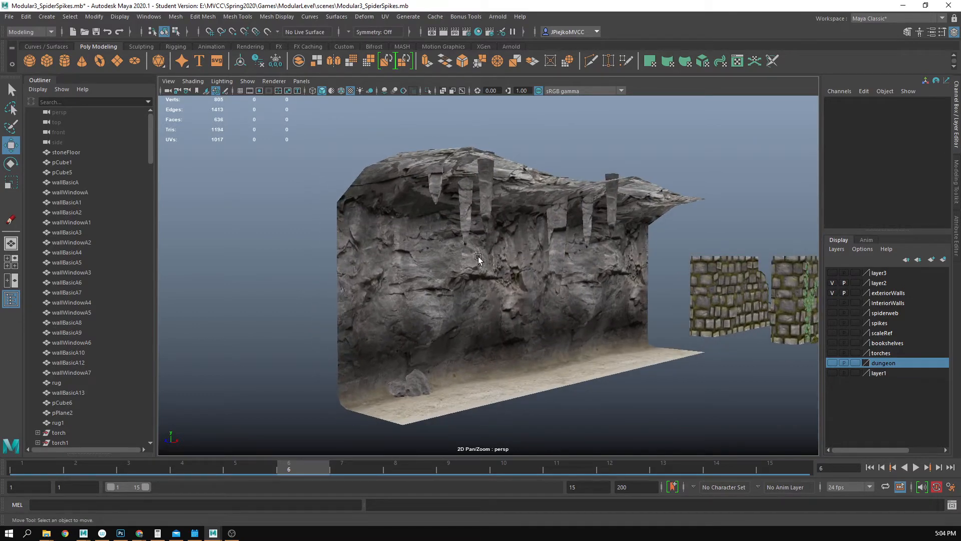
left_click_drag(489, 278, 431, 285)
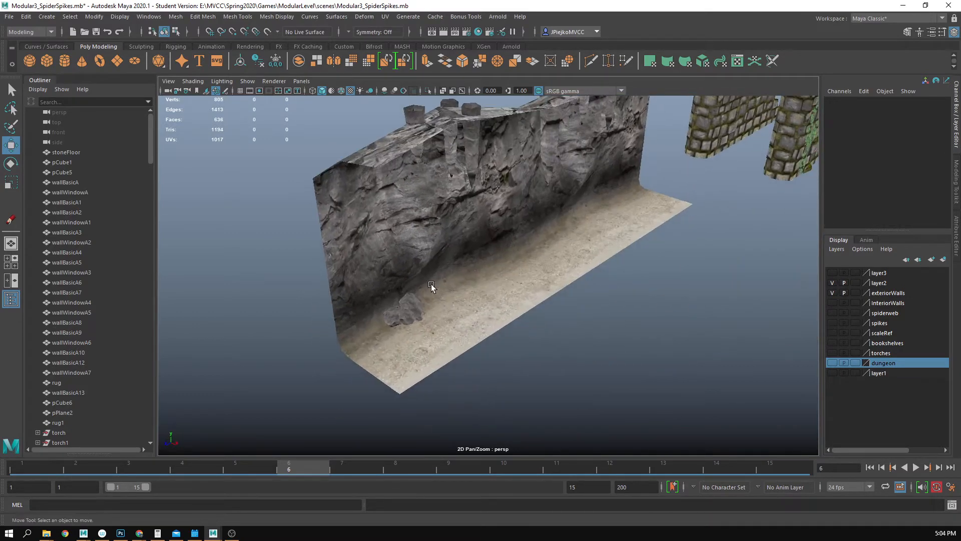
mouse_move(570, 375)
left_mouse_down()
mouse_move(569, 388)
mouse_move(581, 375)
left_mouse_up()
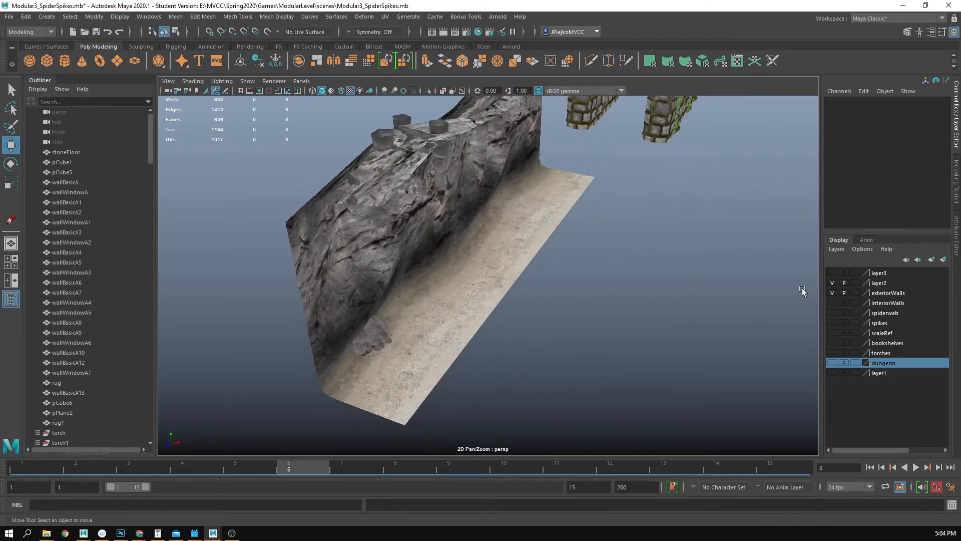
Step: Hide layer2 and show layer3, bringing up the large cave room
left_click(832, 283)
left_click(832, 274)
left_click_drag(633, 288, 484, 260)
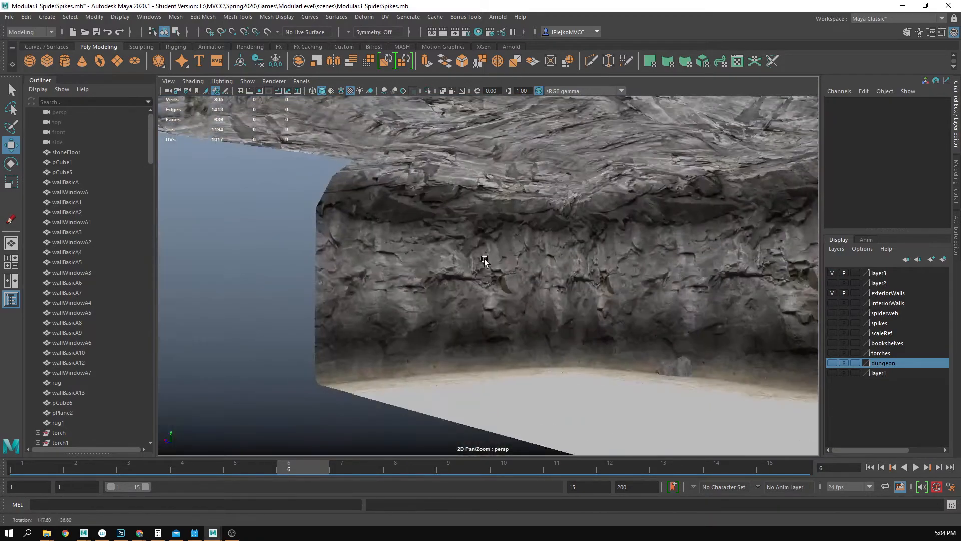
scroll(534, 297, "down", 2)
left_click_drag(534, 298, 355, 351)
Step: Examine the ceiling planes of the cave room by selecting them together from above
left_click(501, 290)
left_click(583, 290, "shift")
left_click_drag(583, 290, 318, 359)
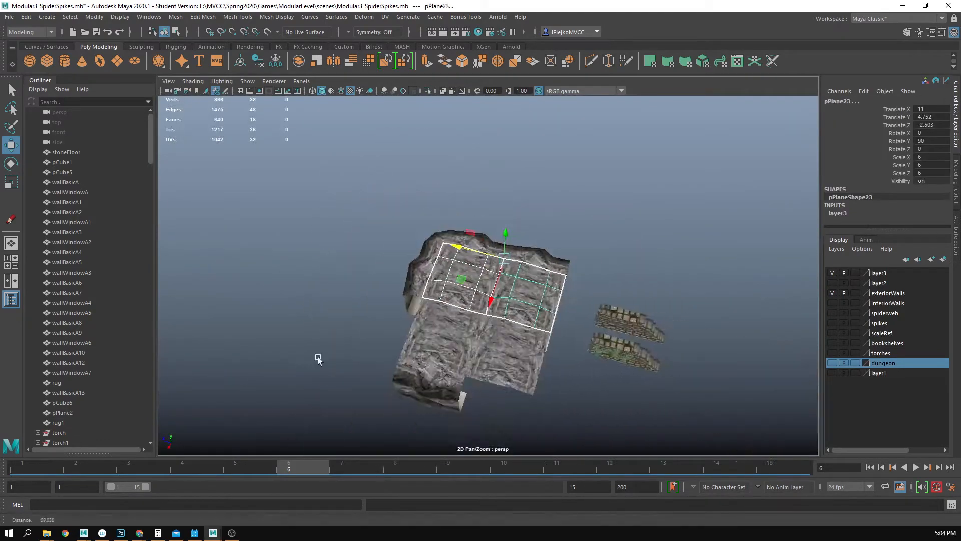
left_click(450, 345, "shift")
left_click(514, 376, "shift")
left_click(547, 277)
left_click_drag(515, 375, 360, 353)
Step: Examine how the wall sections and the angled corner piece fit together inside the cave room
scroll(560, 257, "up", 5)
left_click(539, 331)
scroll(584, 322, "up", 3)
left_click(271, 230)
left_click_drag(272, 233, 679, 285)
left_click(681, 269)
left_click_drag(607, 283, 657, 284)
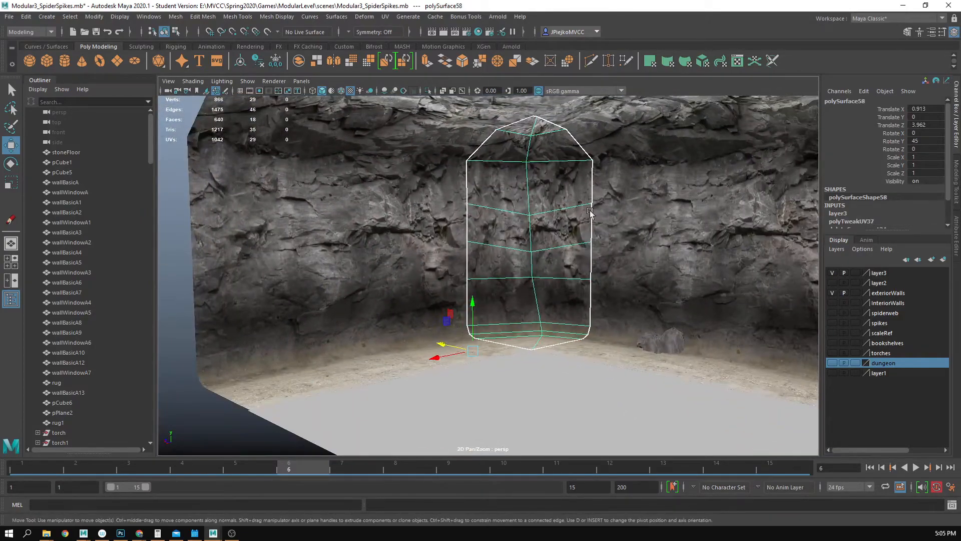
scroll(611, 355, "down", 5)
left_click_drag(323, 147, 543, 287)
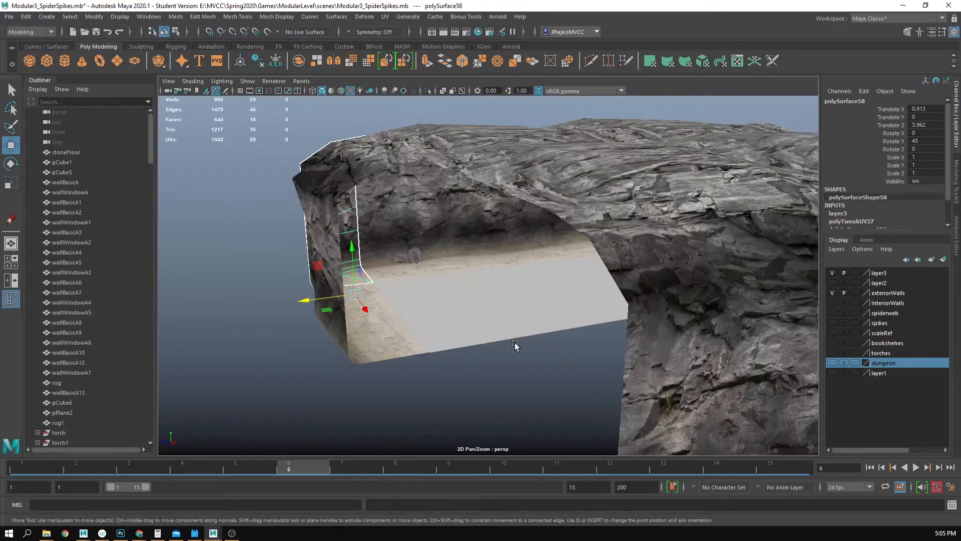
left_click_drag(514, 343, 460, 297)
Step: Switch to Photoshop and hide the masked rock copy 5 layer, Group 1 copy and Group 1
left_click(903, 6)
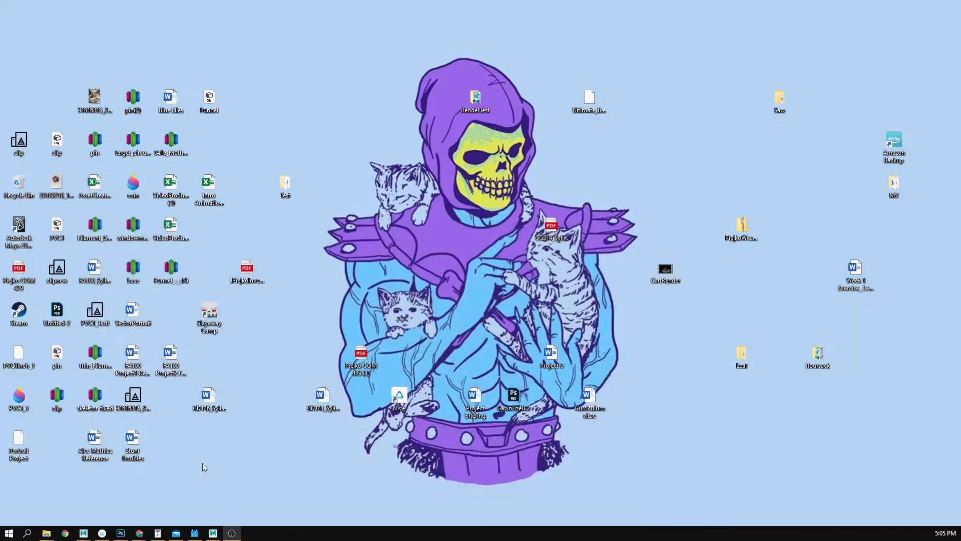
left_click(120, 533)
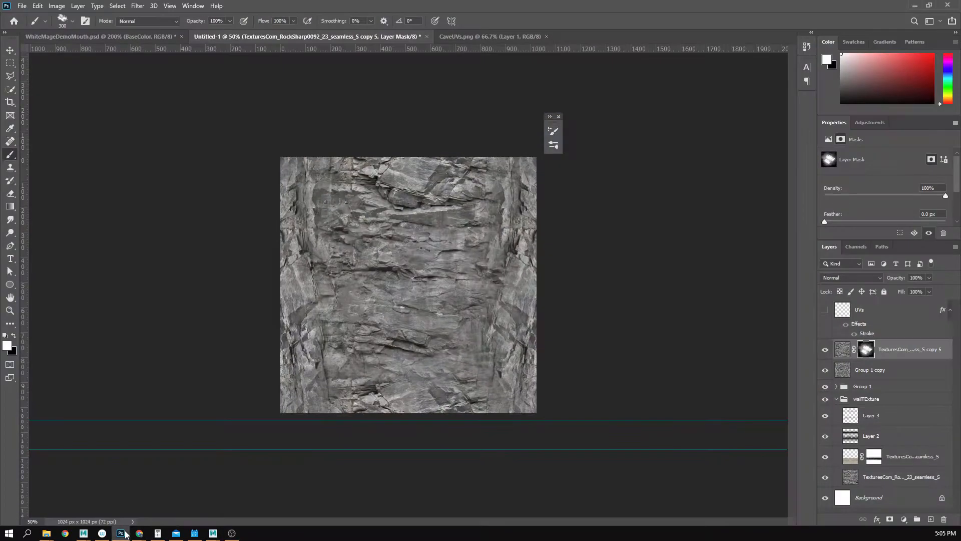
left_click_drag(824, 355, 808, 373)
left_click(825, 389)
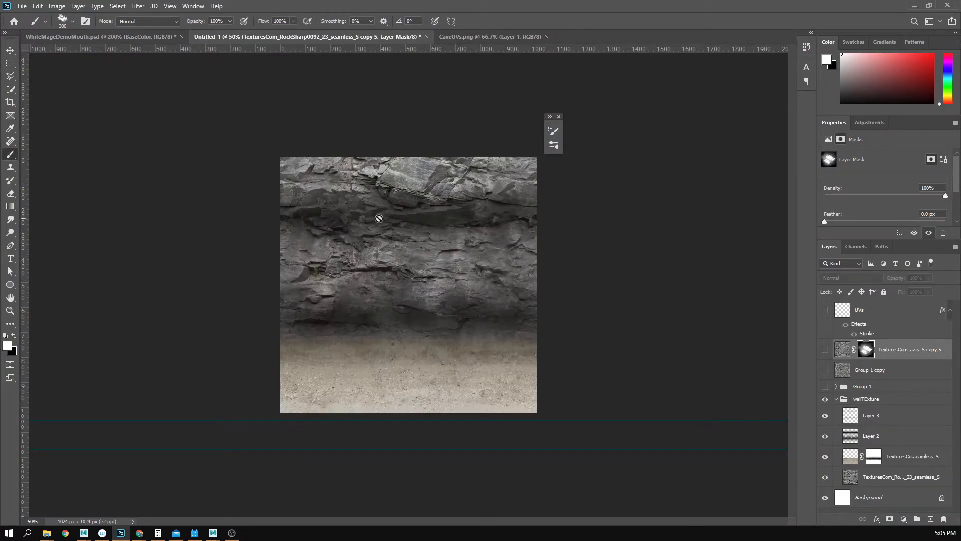
Step: Group the masked rock layer, Group 1 copy and Group 1 together, and keep the new group hidden
left_click(867, 387, "shift")
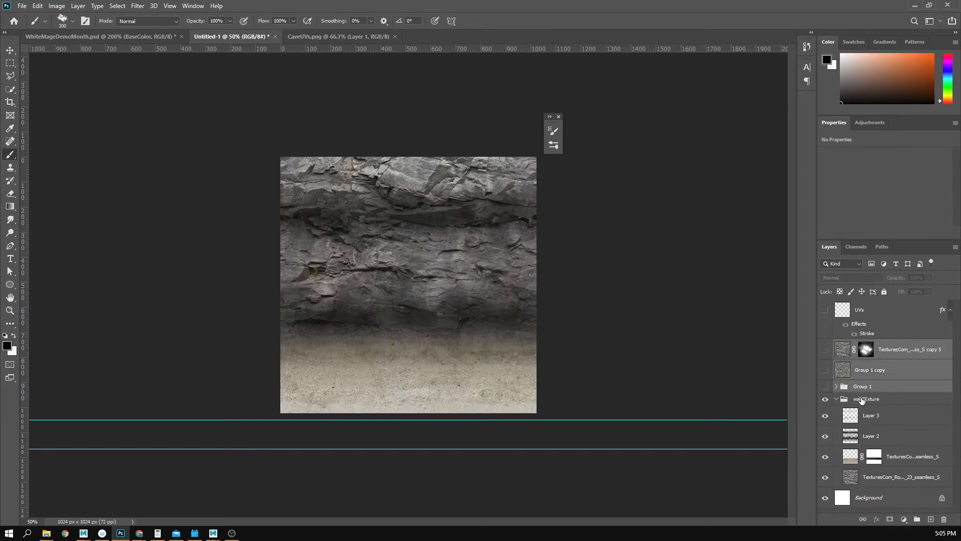
key("ctrl+g")
left_click(825, 347)
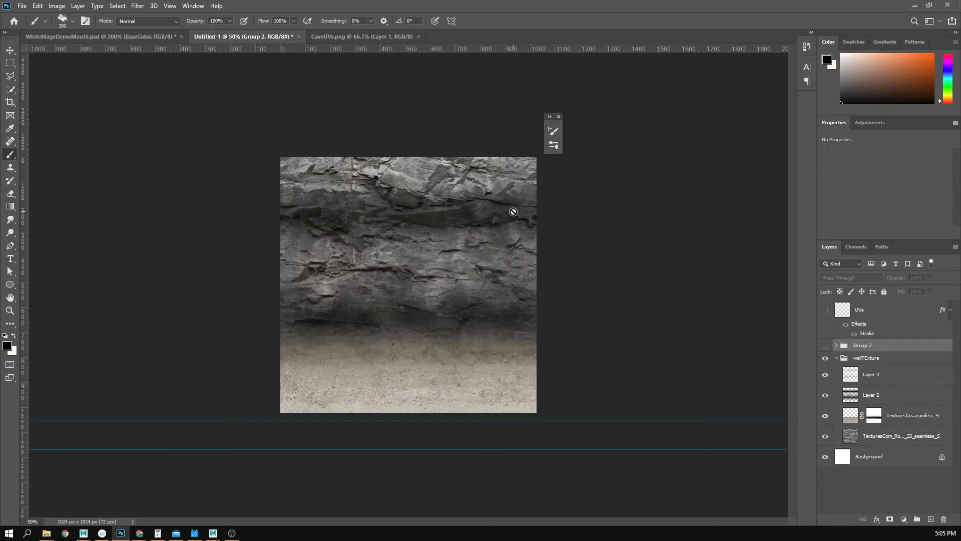
left_click(825, 346)
left_click(825, 346)
Step: Switch back to Maya and inspect the corner piece and the adjoining wall section in the cave room
mouse_move(214, 533)
left_click(281, 497)
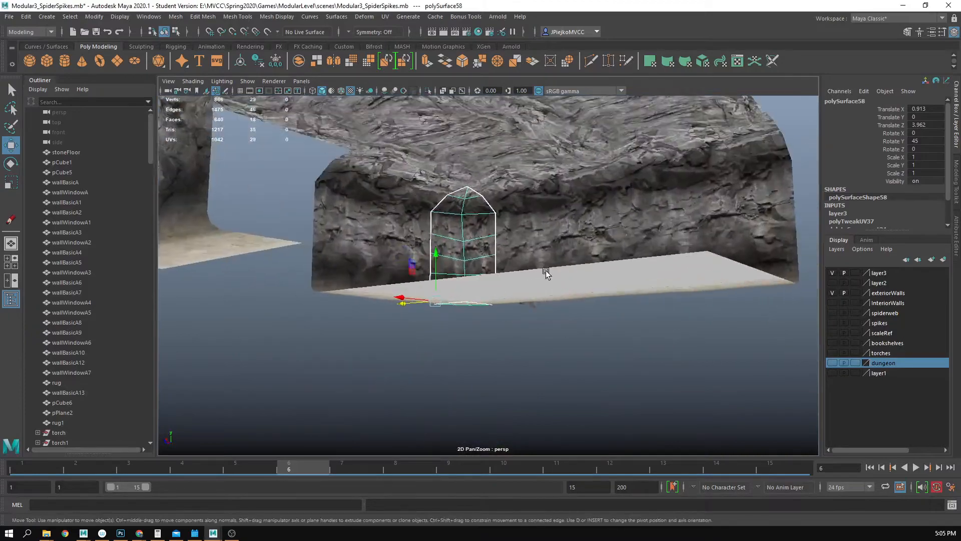
left_click_drag(546, 270, 597, 314)
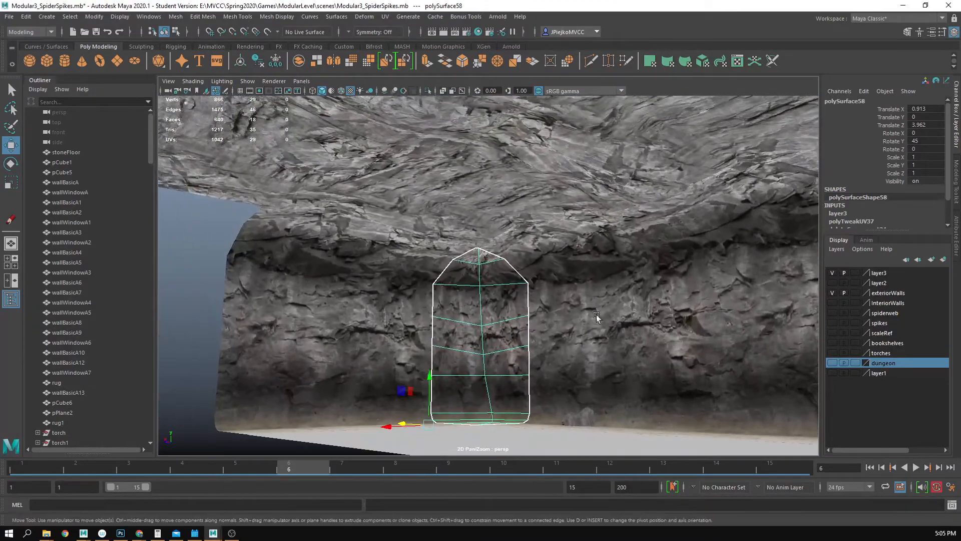
left_click_drag(383, 358, 330, 350)
left_click(343, 339)
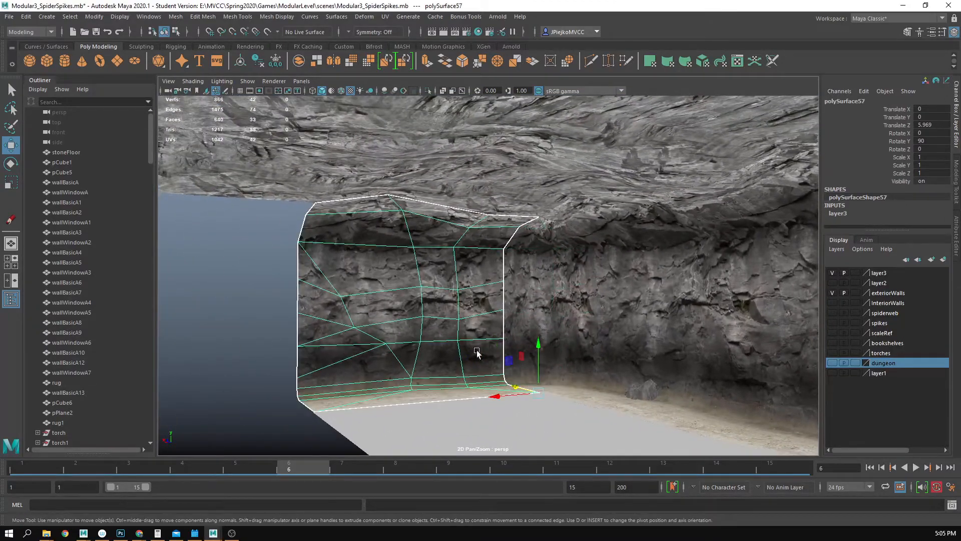
left_click_drag(429, 374, 435, 366)
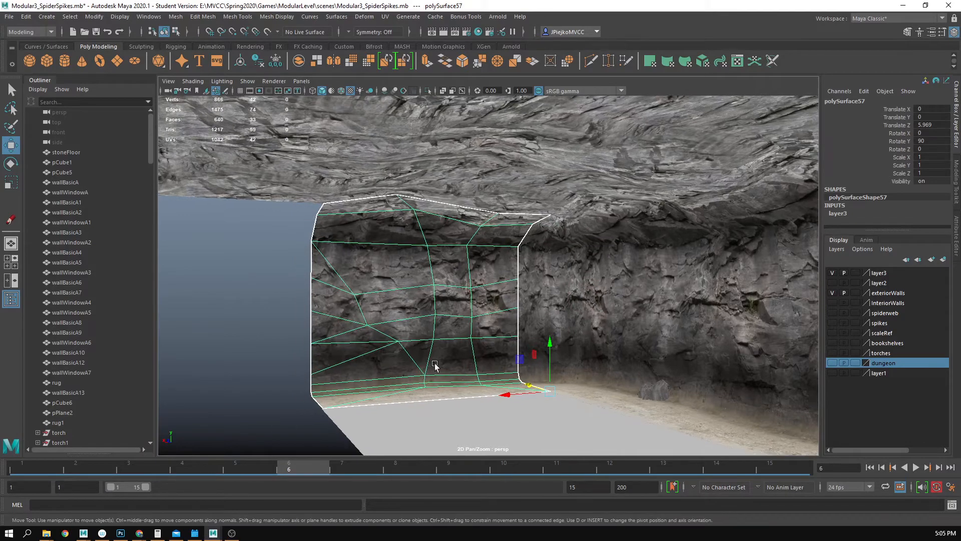
Step: Examine the texture transition where the cave ceiling meets the tops of the walls around the corner
left_click_drag(466, 316, 405, 249)
left_click_drag(477, 287, 274, 274)
left_click(218, 312)
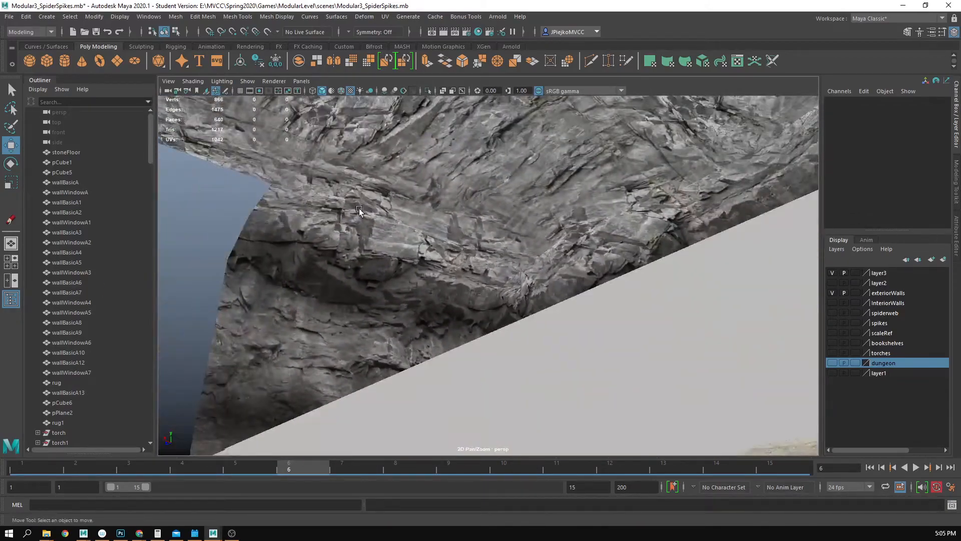
left_click_drag(314, 221, 485, 292)
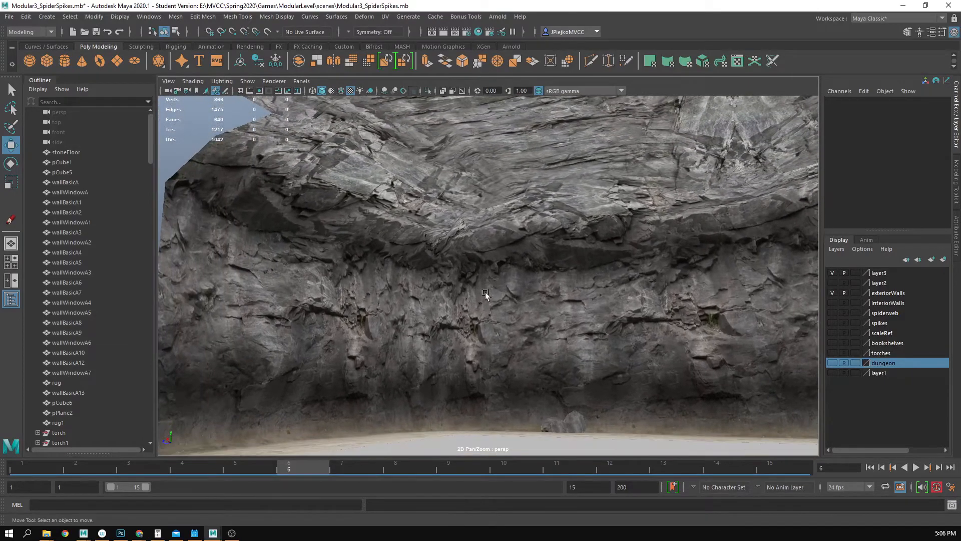
left_click_drag(387, 257, 436, 293)
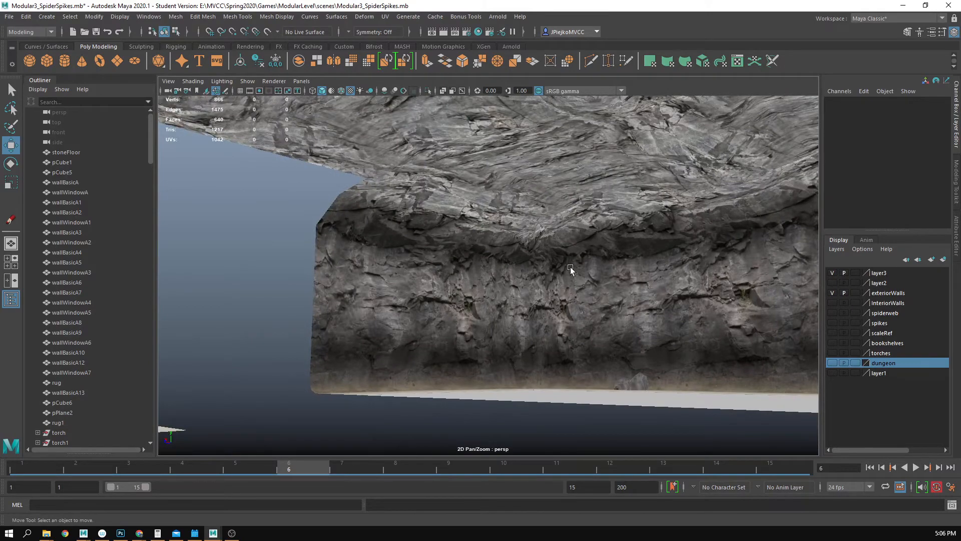
left_click_drag(570, 266, 542, 287)
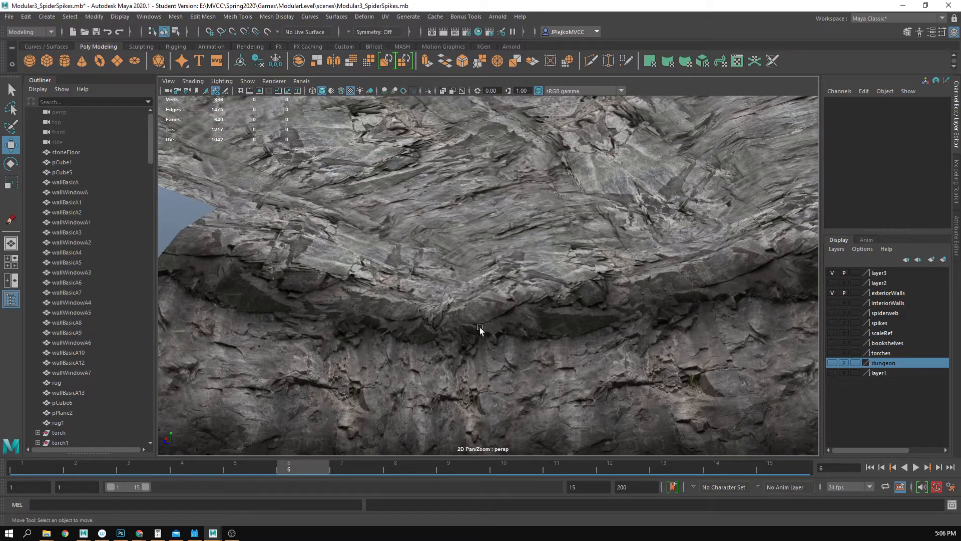
Step: Switch to Photoshop and duplicate the wallTExture group as "wallTExture copy" in the same document
left_click(895, 5)
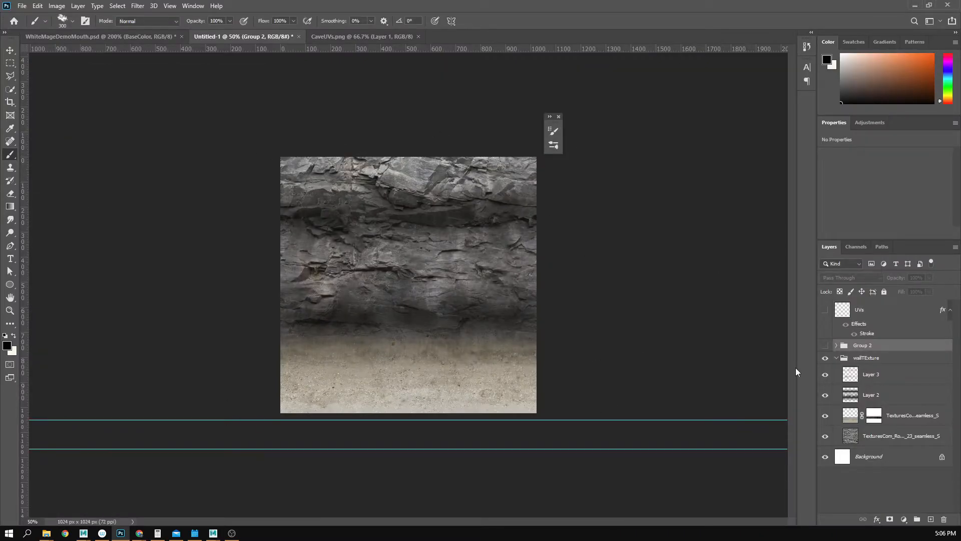
left_click(826, 359)
left_click(826, 359)
right_click(861, 358)
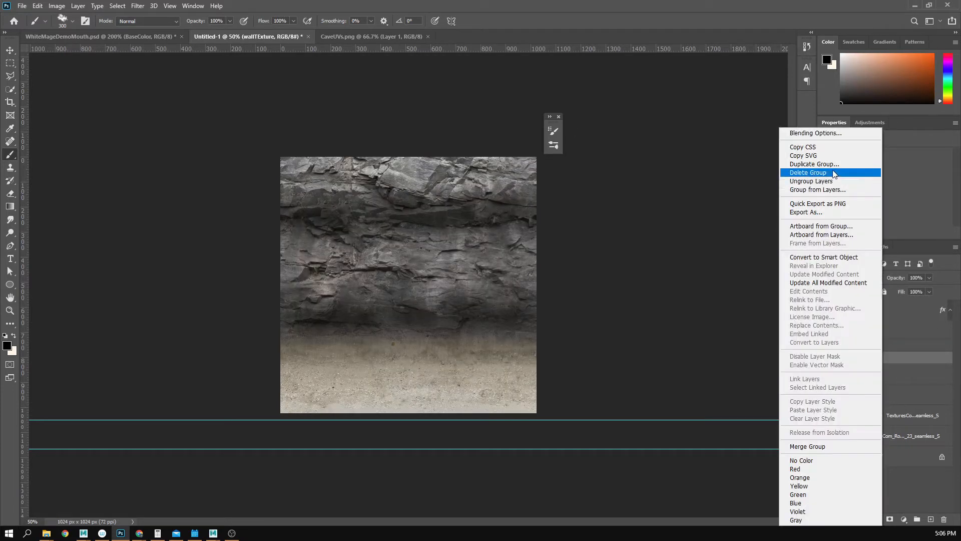
left_click(821, 164)
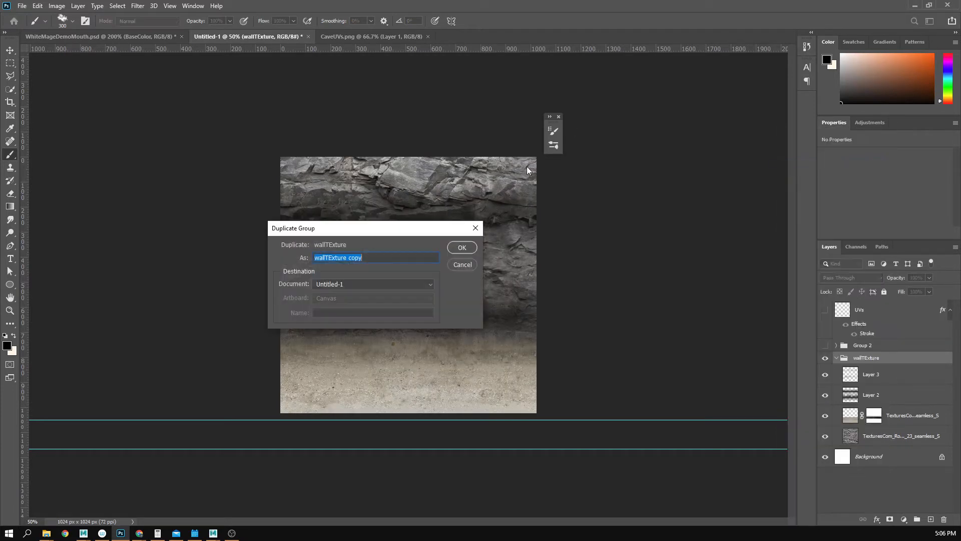
left_click(458, 247)
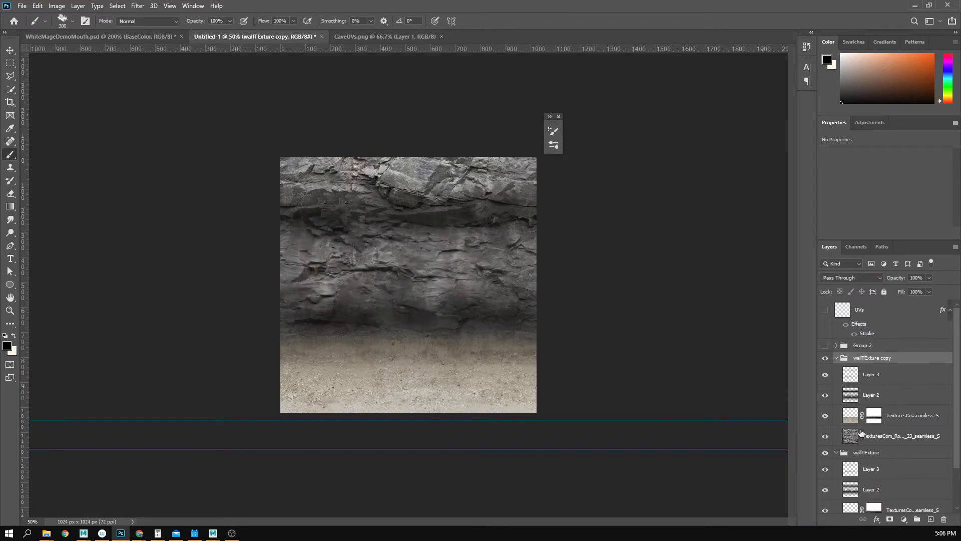
Step: Collapse the wallTExture copy group and merge it into a single layer
right_click(867, 361)
left_click(920, 362)
left_click(836, 359)
right_click(861, 359)
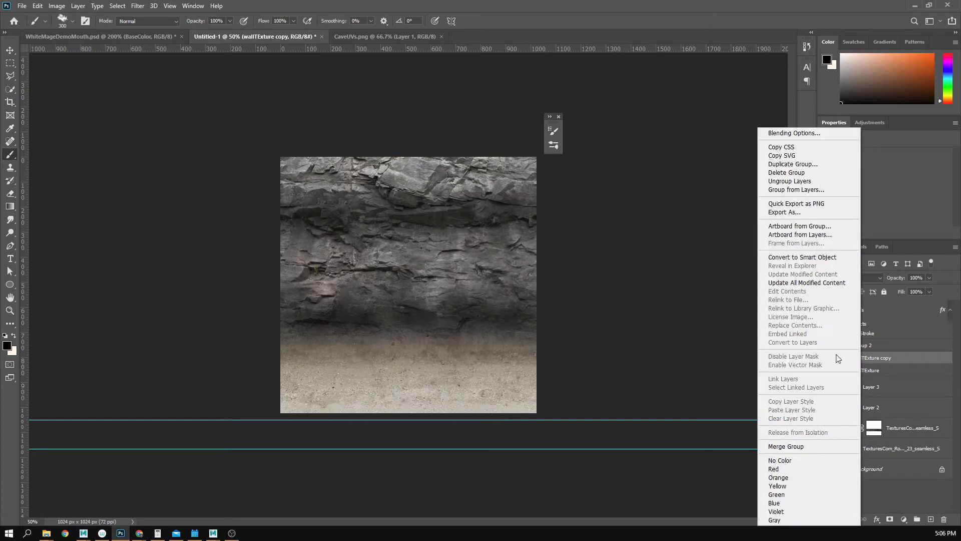
left_click(820, 446)
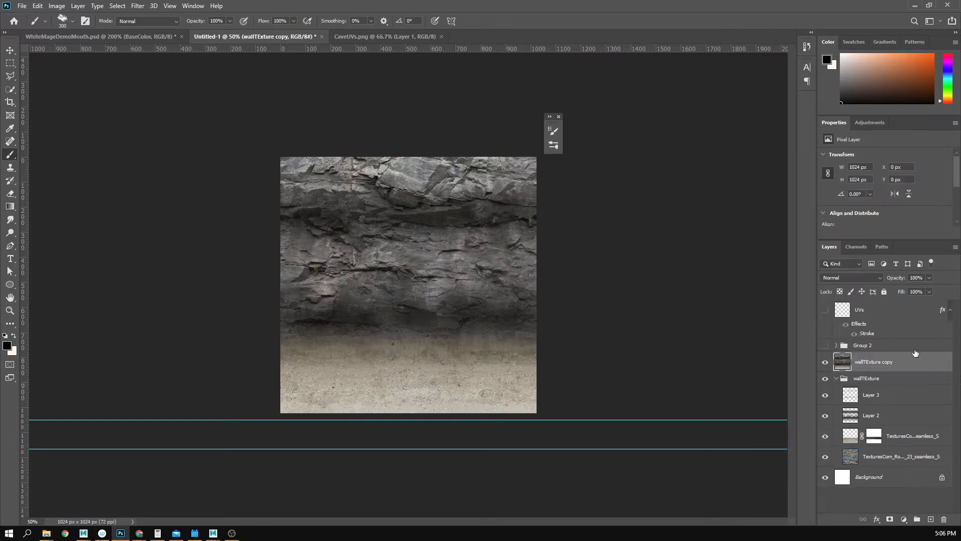
Step: Hide and collapse the original wallTExture group, and briefly check the UVs overlay against the merged texture
left_click(825, 379)
left_click(837, 378)
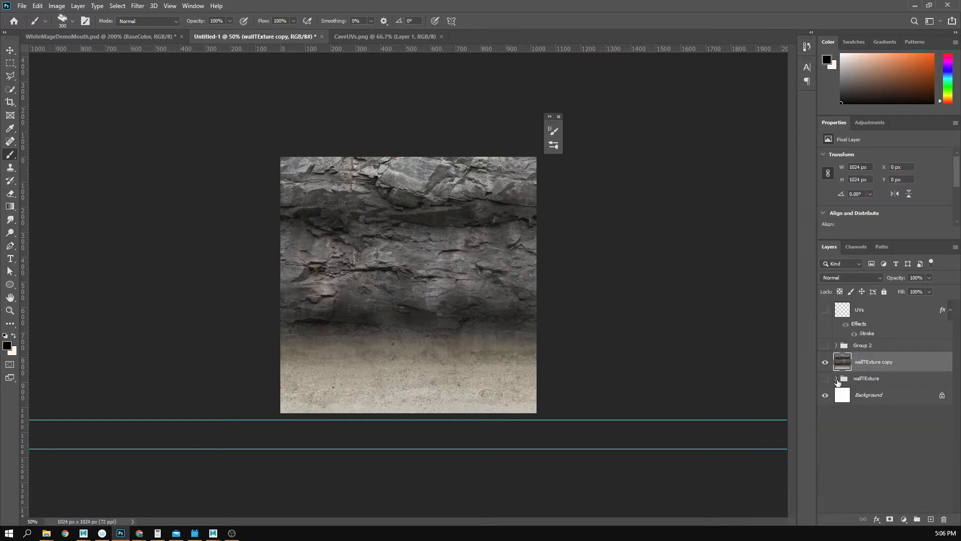
left_click(825, 311)
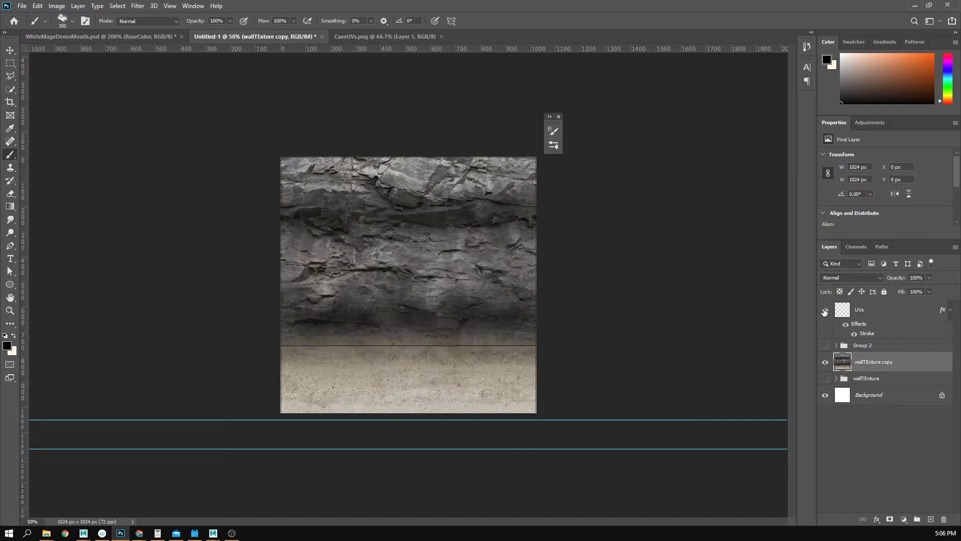
left_click(825, 312)
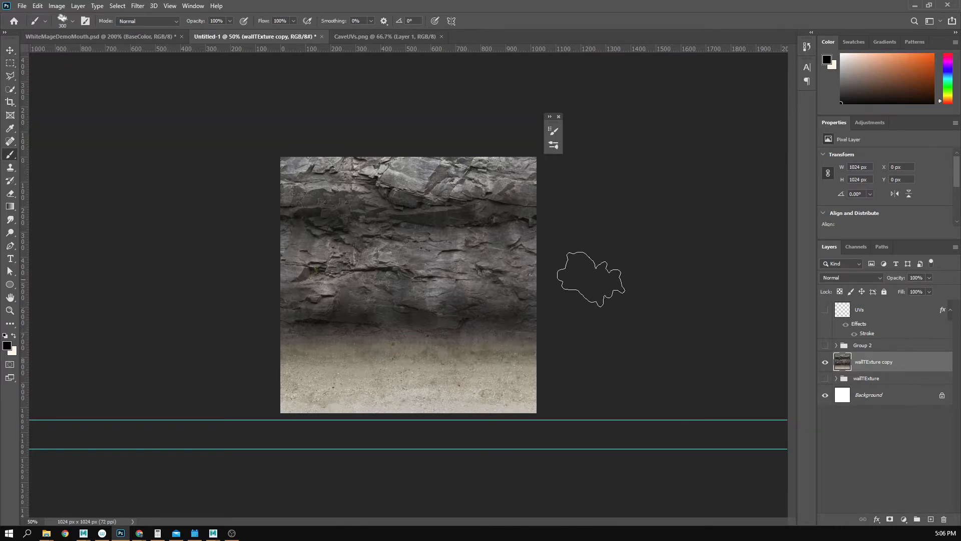
Step: Copy the full-width top strip of the wall texture, about 138 px tall, to its own layer and move it down just above the sand
left_click(9, 68)
left_click_drag(280, 157, 573, 190)
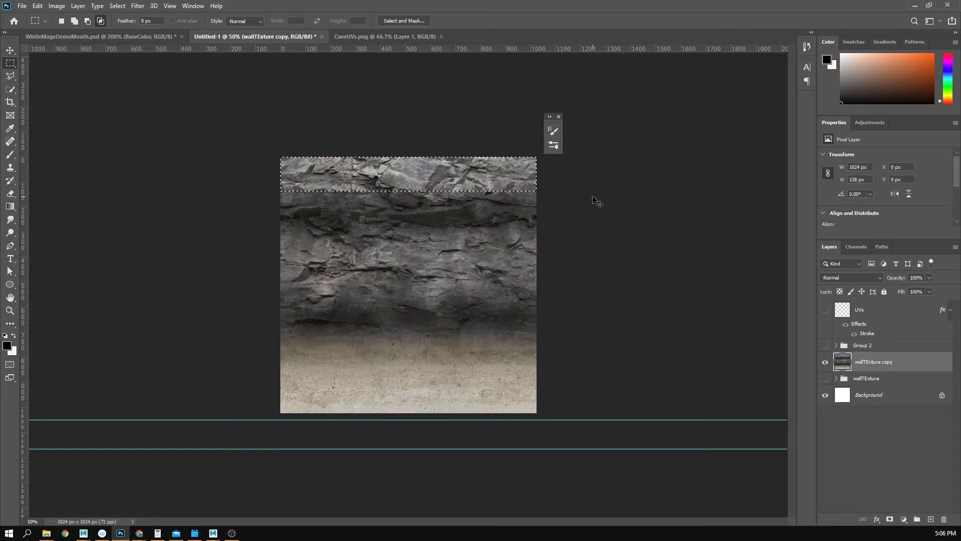
key("ctrl+j")
key("v")
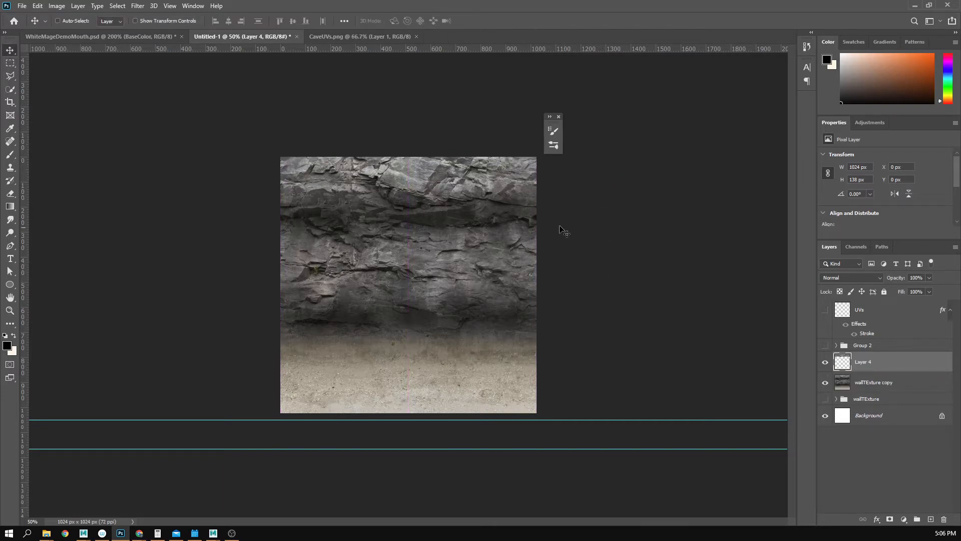
left_click_drag(491, 181, 505, 329)
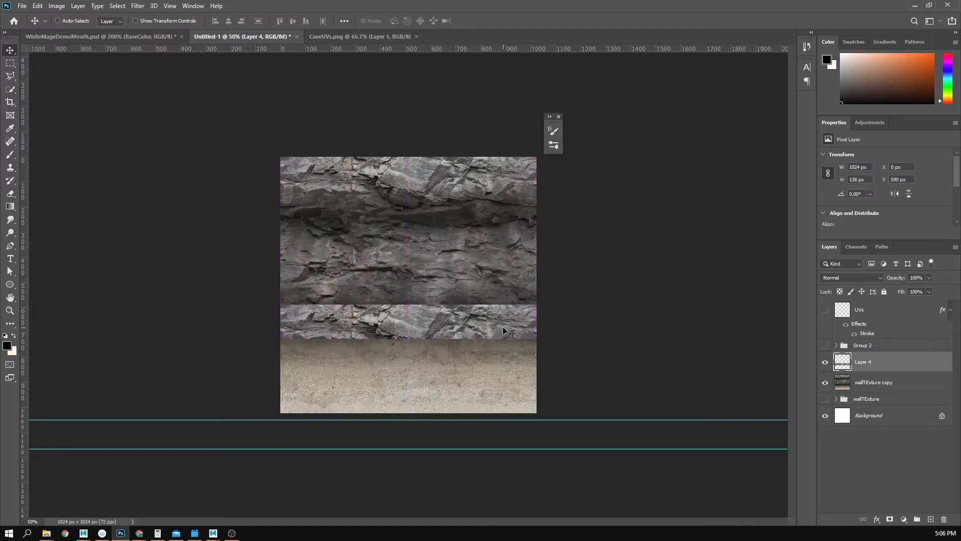
Step: Rotate the copied rock strip 180° and align it with the canvas's bottom edge
key("ctrl+t")
left_click_drag(561, 274, 331, 339)
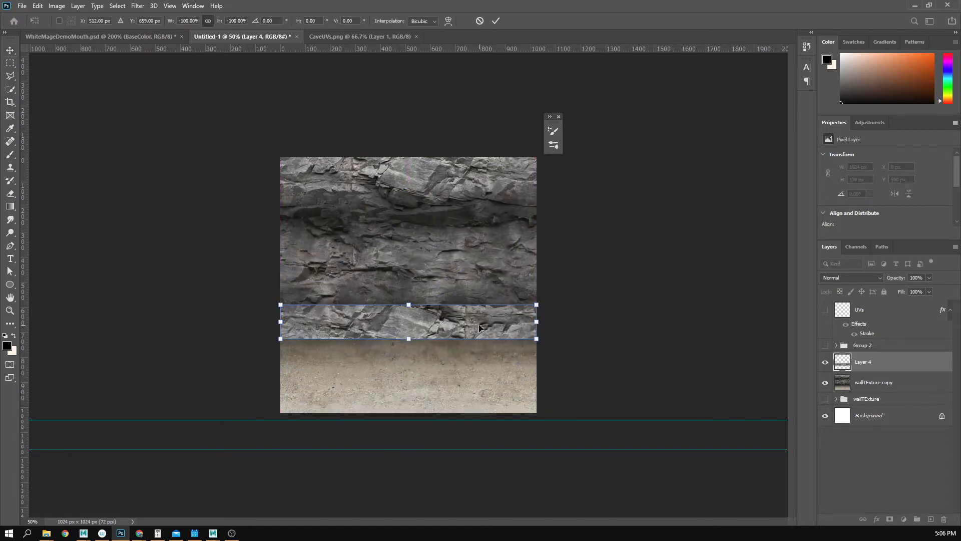
left_click_drag(479, 328, 481, 400)
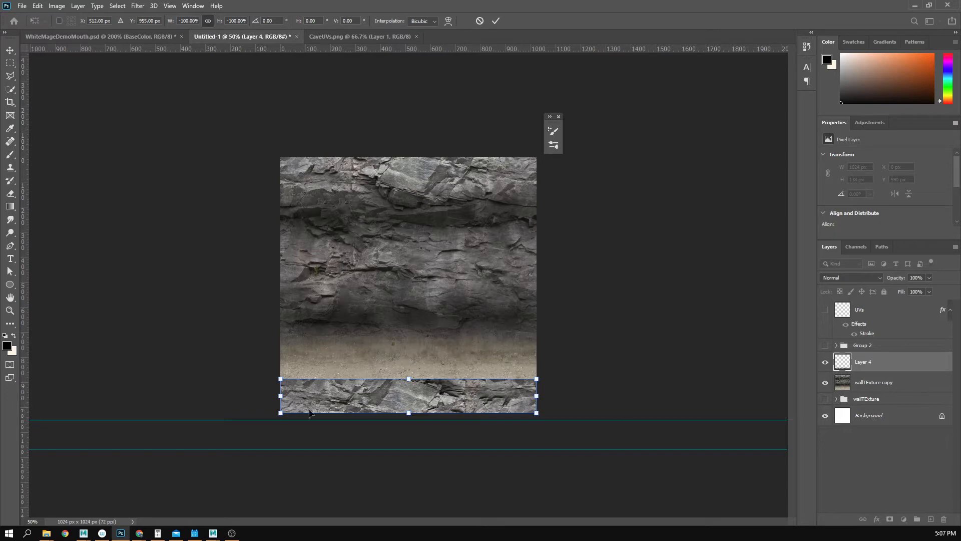
key("Return")
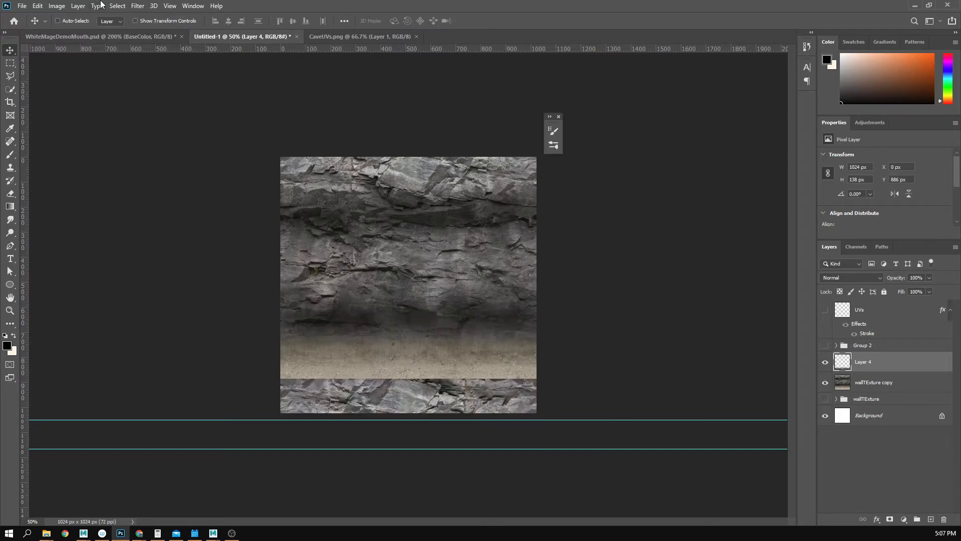
Step: Flip the bottom rock strip horizontally
left_click(57, 6)
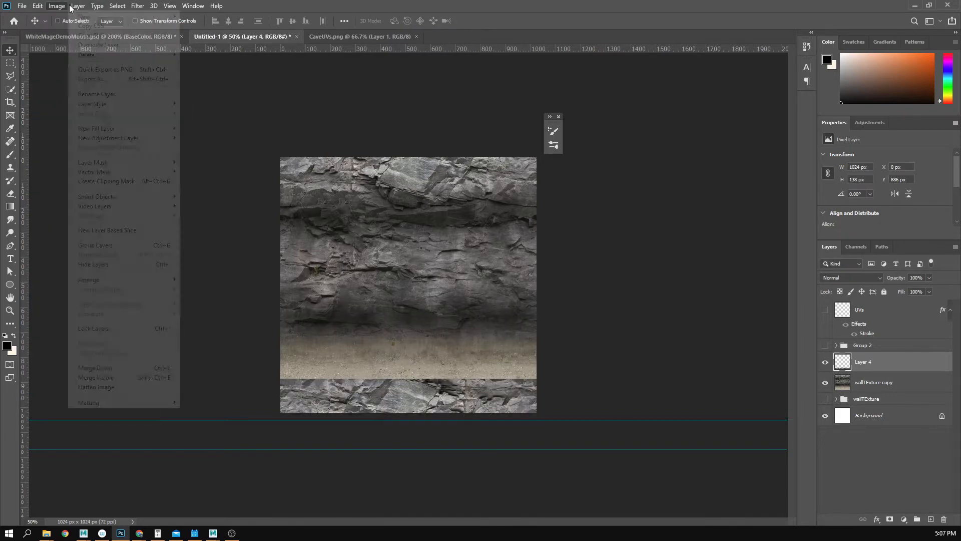
mouse_move(36, 8)
mouse_move(107, 235)
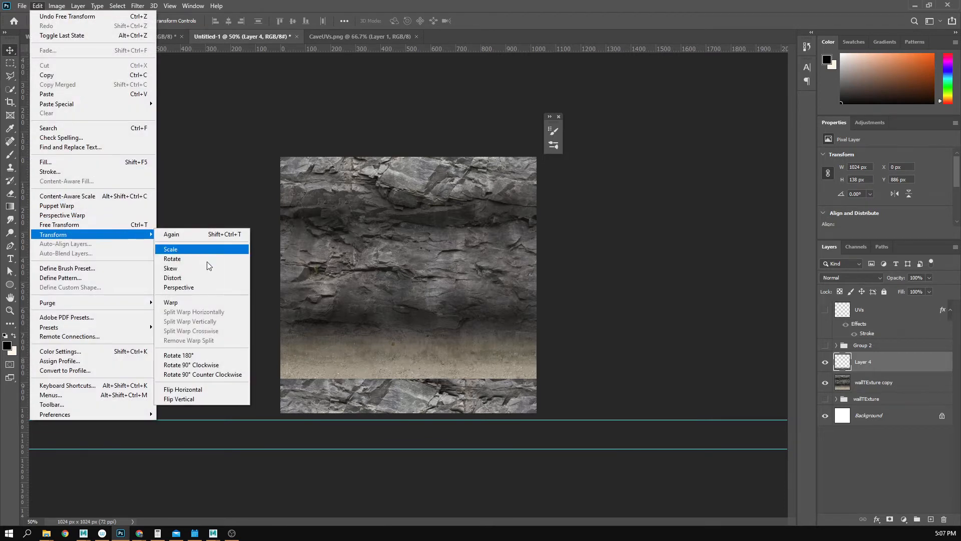
left_click(178, 391)
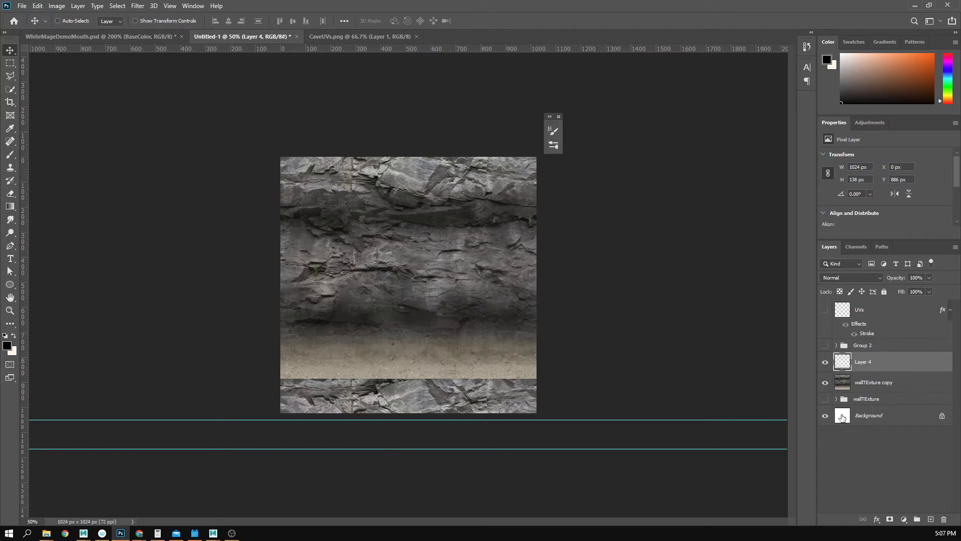
Step: Duplicate the bottom strip within the same document, rotate the copy 90° and align it with the canvas's left edge
right_click(878, 364)
left_click(838, 157)
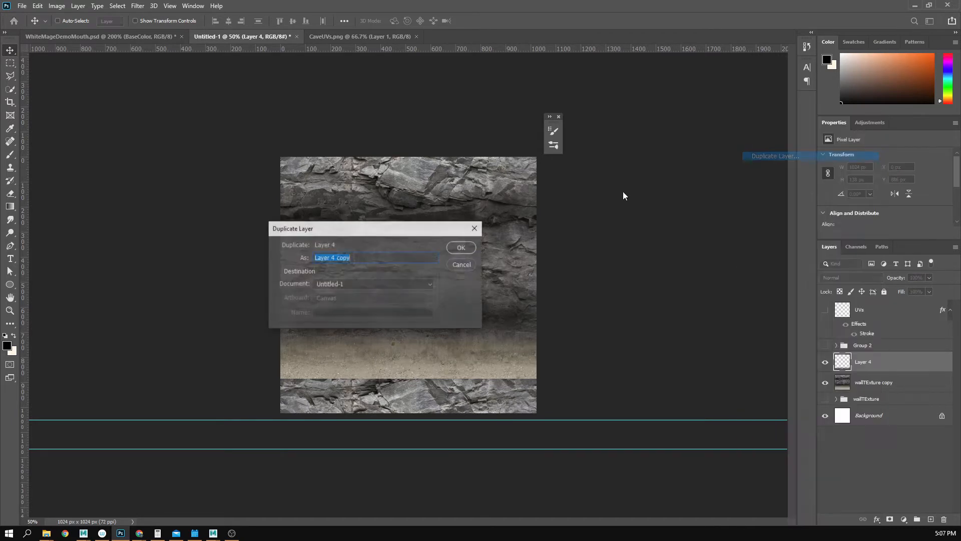
left_click(462, 247)
key("ctrl+t")
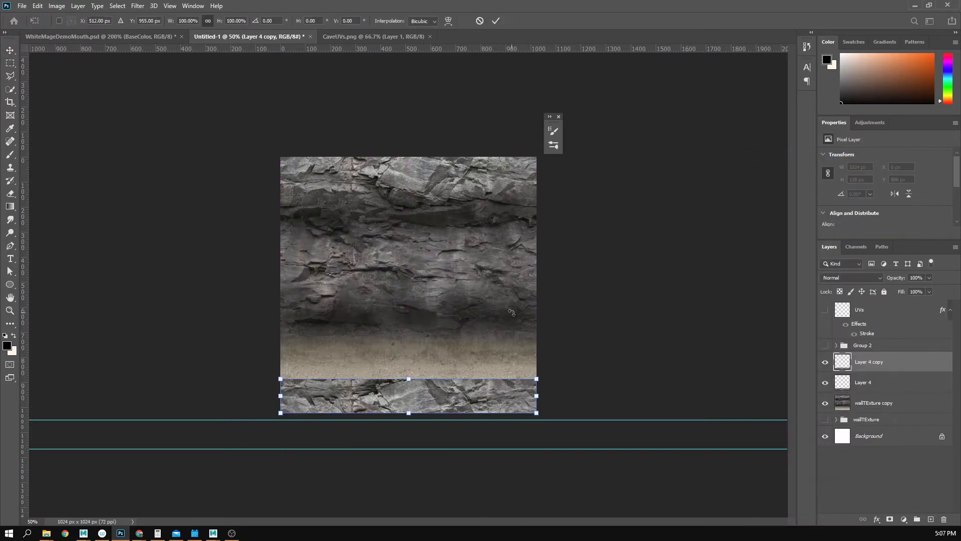
left_click_drag(617, 292, 461, 498)
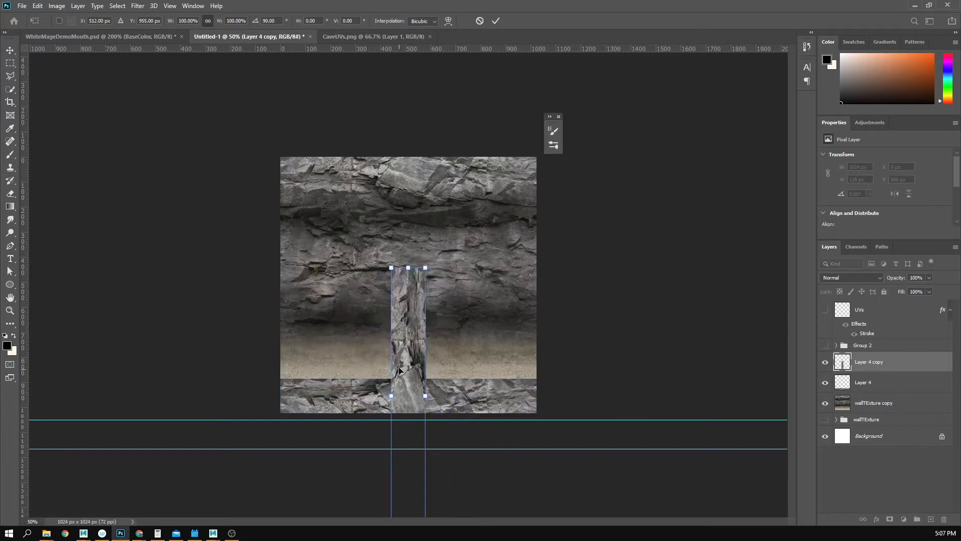
left_click_drag(408, 371, 300, 260)
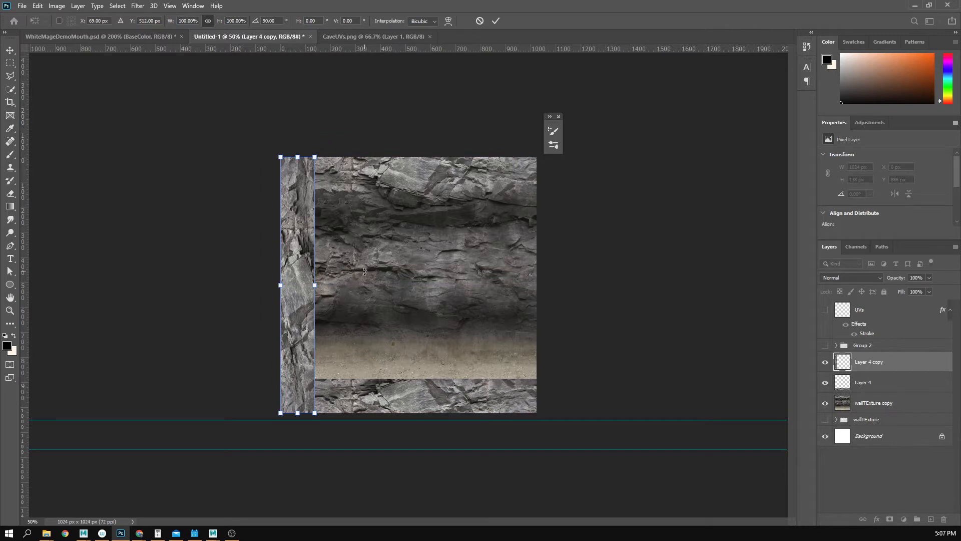
key("Return")
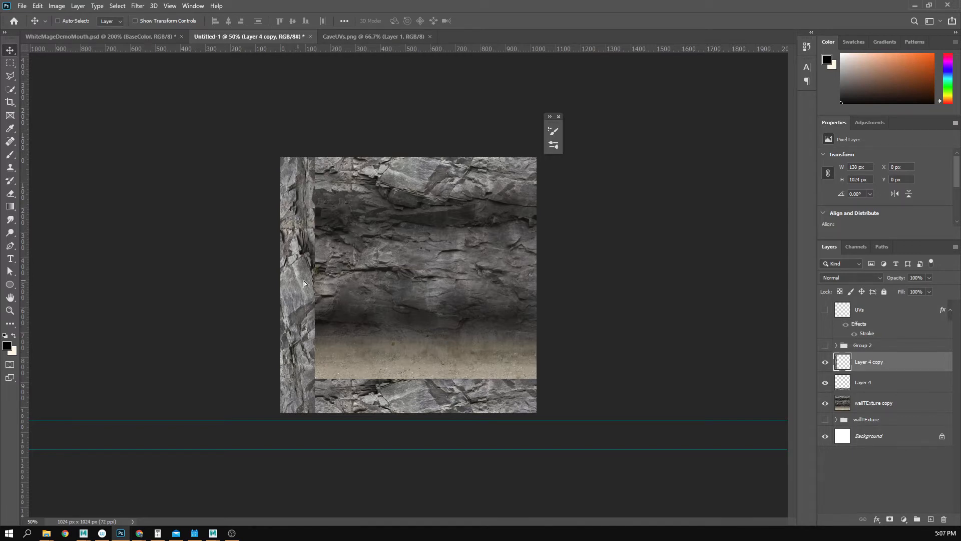
Step: Duplicate the left-edge strip, rotate the copy 180° and align it with the canvas's right edge
left_click_drag(303, 284, 437, 290, "alt")
key("ctrl+t")
left_click_drag(546, 196, 373, 375)
left_click_drag(432, 252, 521, 242)
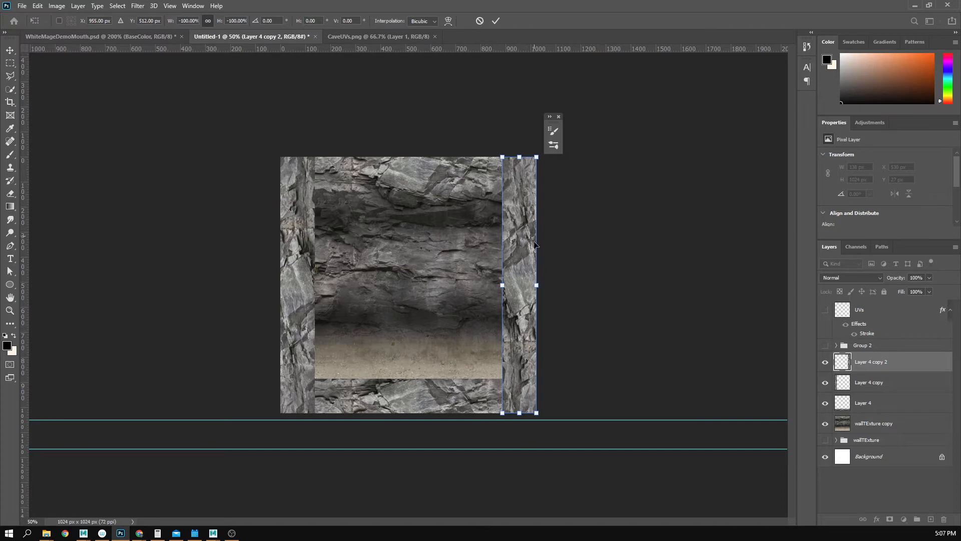
key("Return")
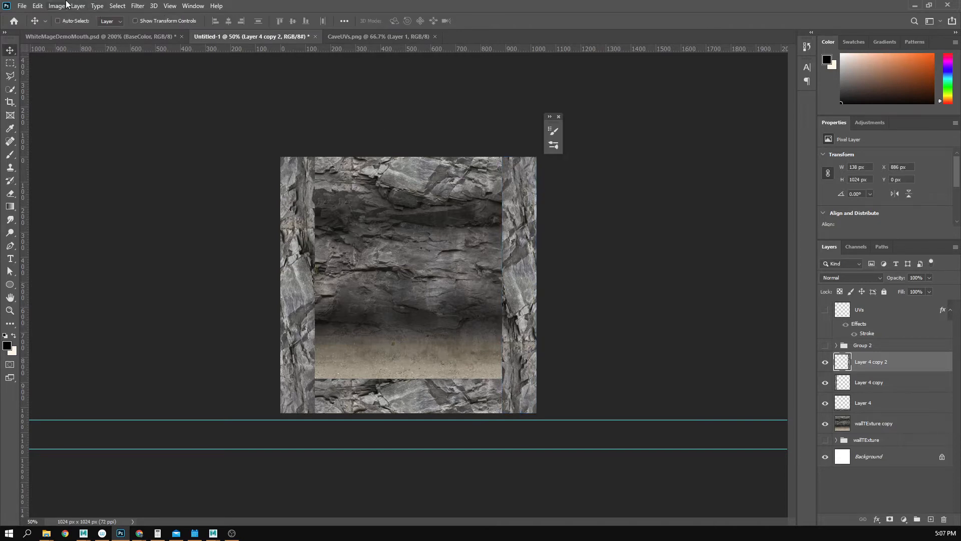
Step: Flip the right-edge strip vertically
left_click(38, 5)
mouse_move(86, 235)
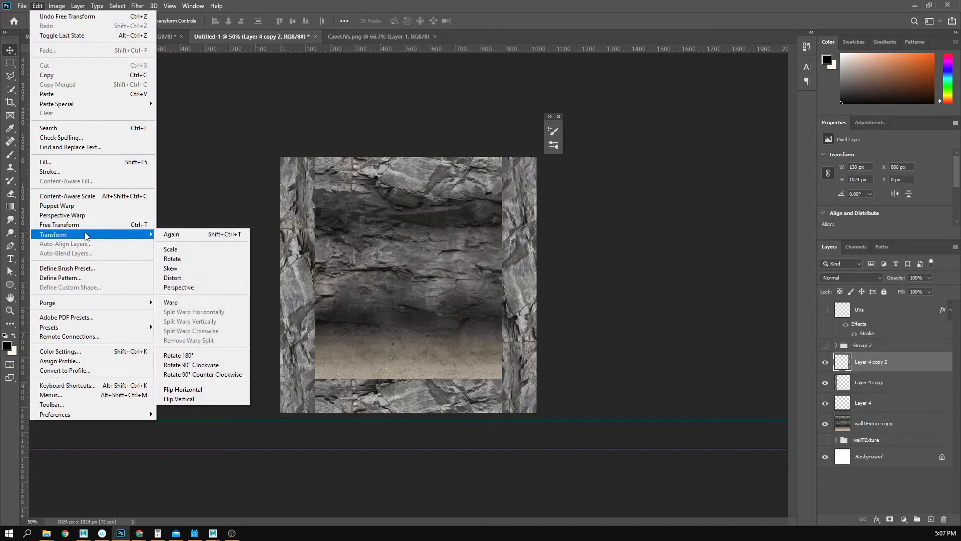
left_click(200, 397)
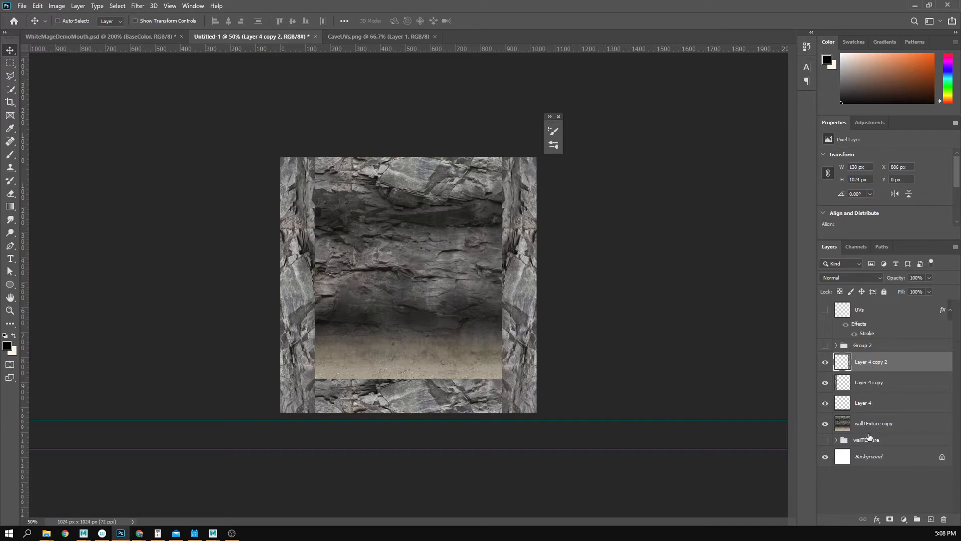
Step: Copy the top 122 px of wallTExture copy to its own layer and hide wallTExture copy
left_click(845, 428)
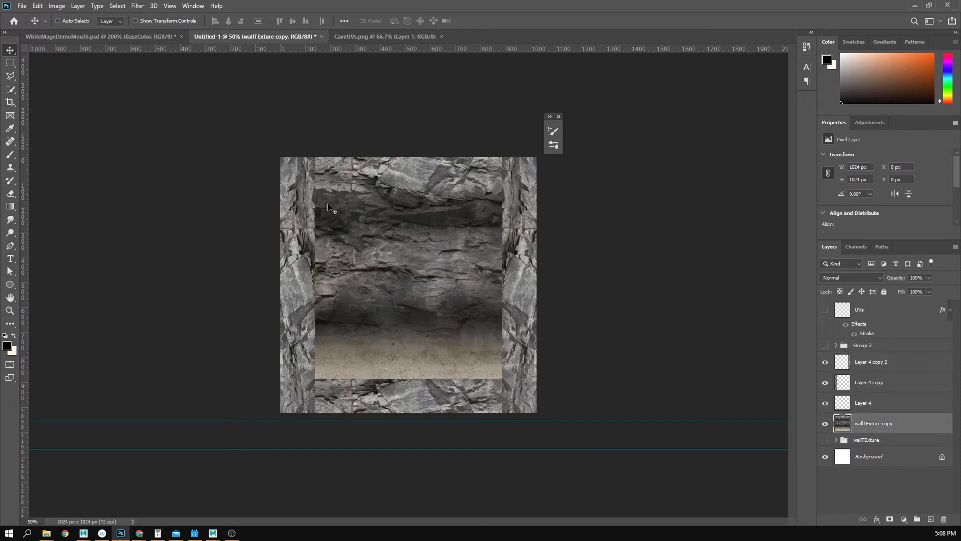
left_click(10, 62)
left_click_drag(224, 127, 629, 187)
key("ctrl+j")
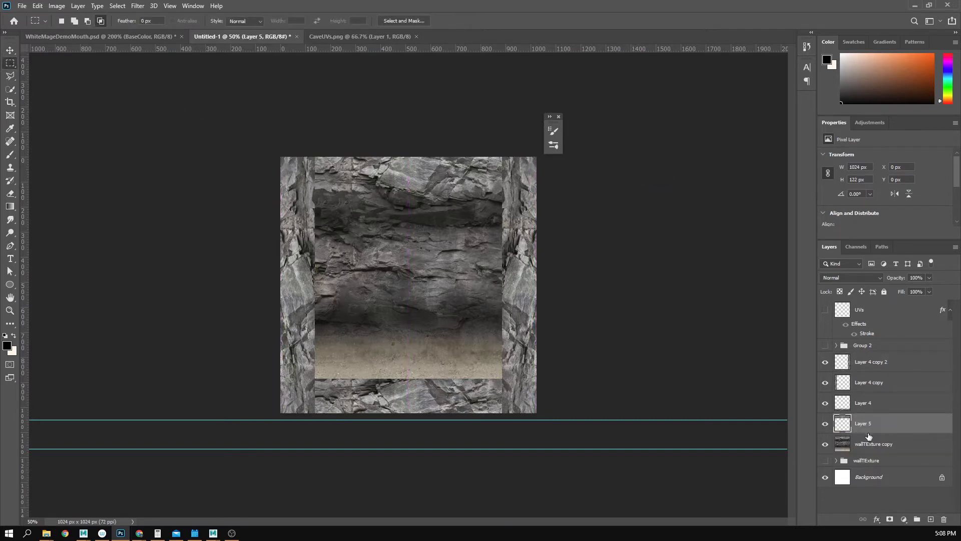
left_click(825, 444)
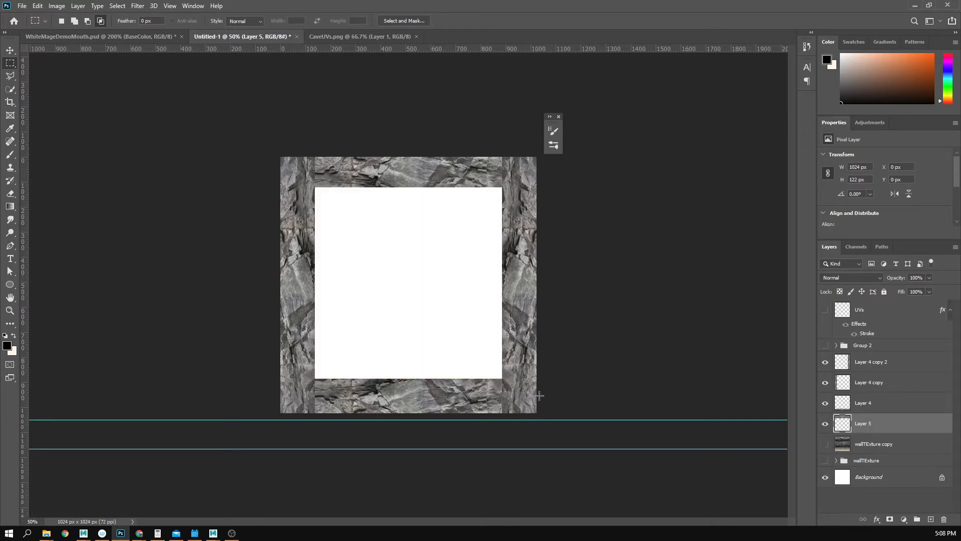
Step: Merge the four edge strip layers into a single frame layer
left_click(863, 367, "shift")
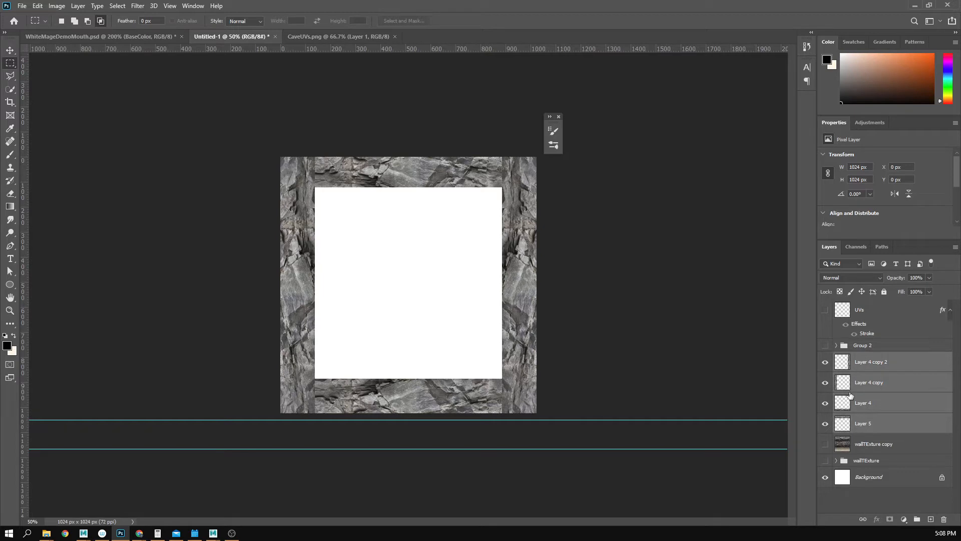
right_click(863, 360)
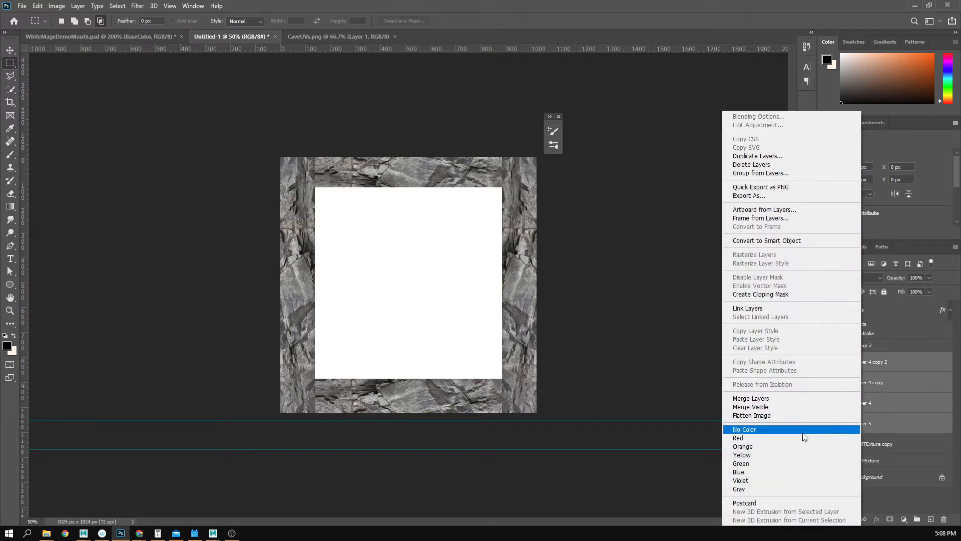
left_click(782, 398)
Step: Duplicate the TexturesCom_RockSharp0092_23_seamless_S layer from the wallTExture group and place the copy above the merged frame layer
left_click(835, 399)
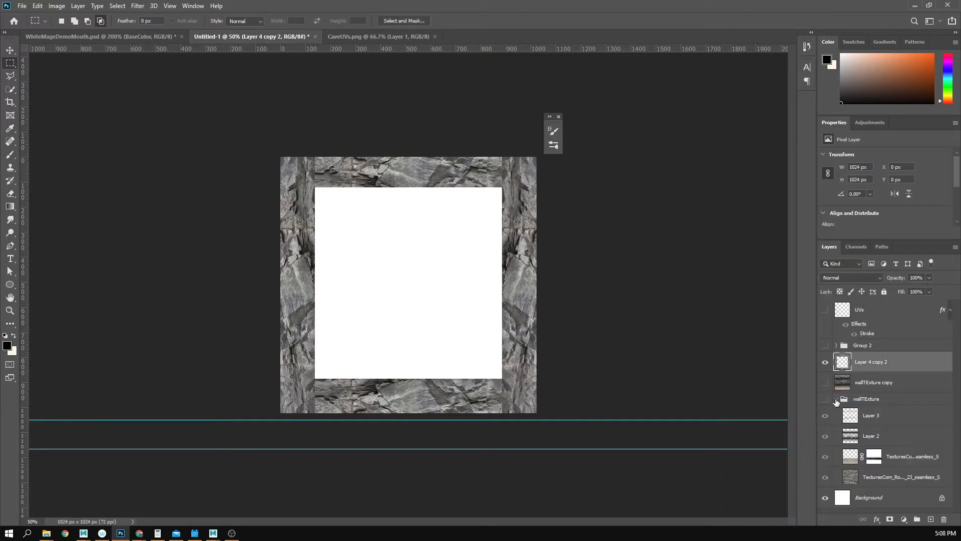
right_click(885, 477)
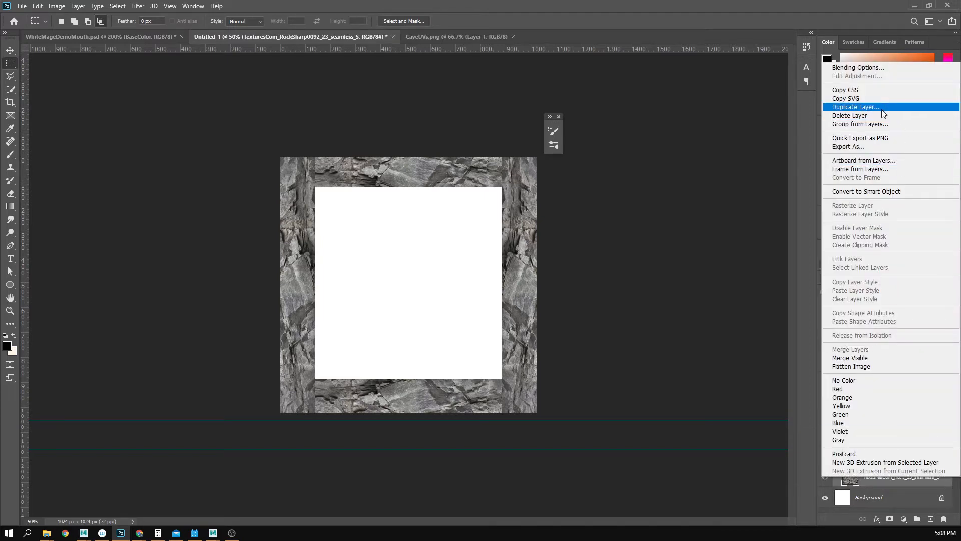
left_click(856, 107)
left_click(455, 251)
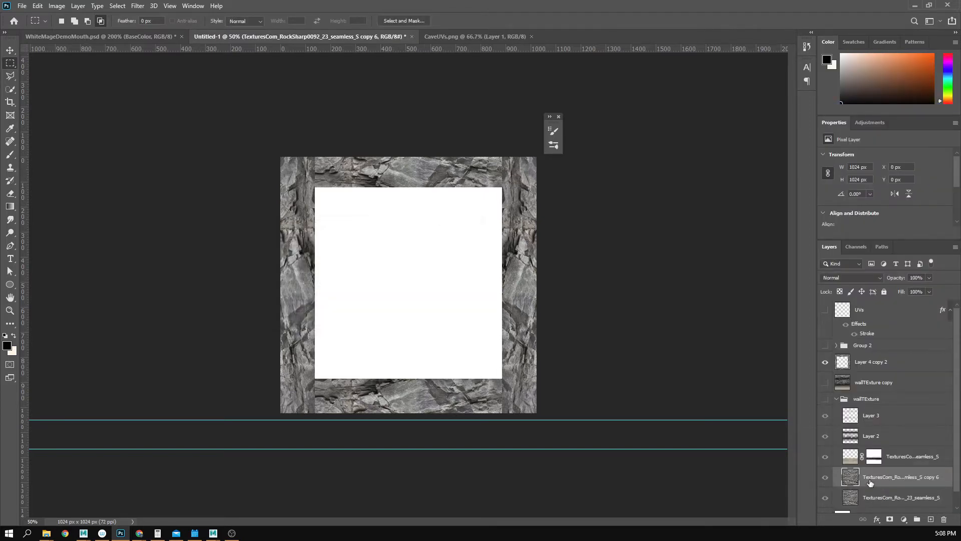
left_click_drag(870, 482, 866, 353)
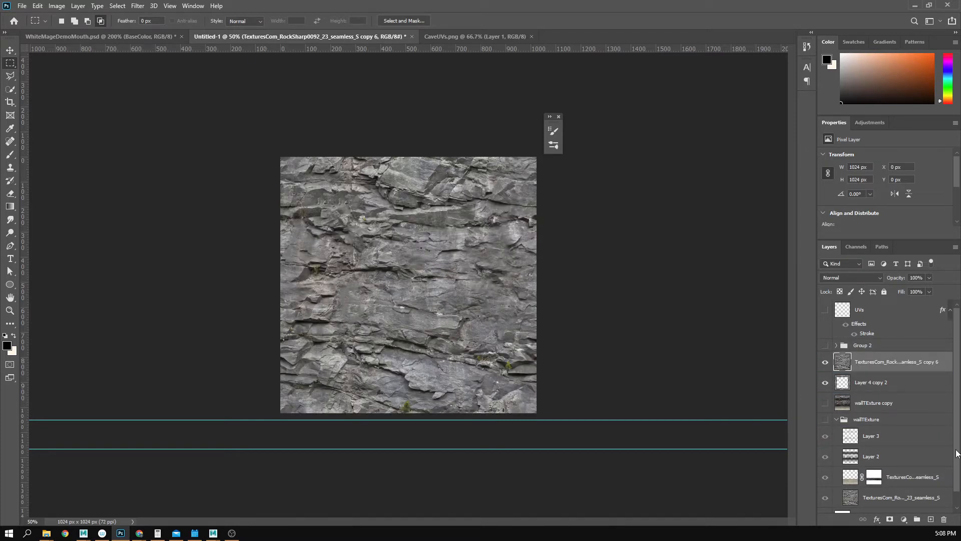
Step: Compare the frame with the duplicated rock texture shown and hidden, and place the rock texture layer beneath the frame
left_click(827, 362)
left_click(827, 362)
left_click(827, 362)
left_click(827, 361)
left_click_drag(899, 367, 901, 387)
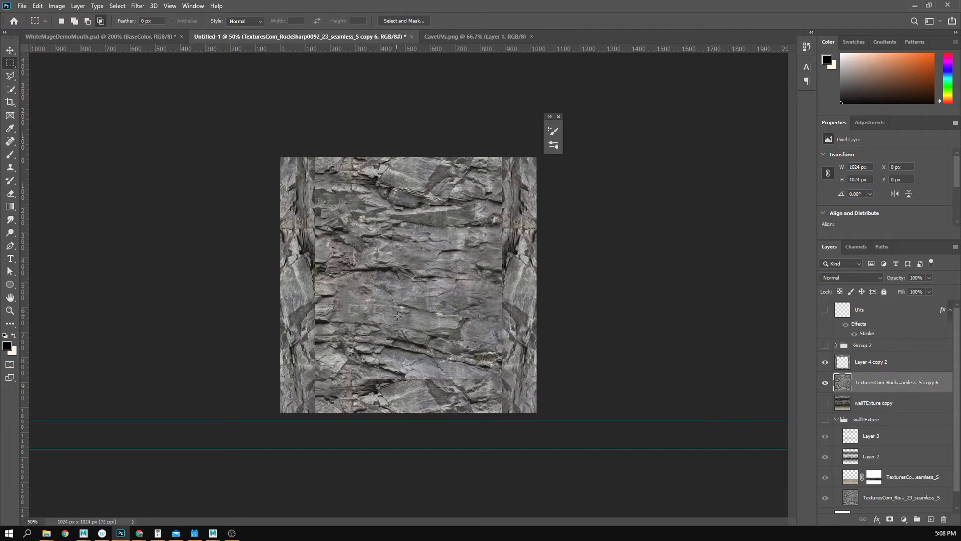
Step: Undo the frame and rock fill edits back to the first copied strip in its original place at the texture's top
key("ctrl+z")
key("ctrl+z")
key("ctrl+z")
key("ctrl+z")
key("ctrl+z")
key("ctrl+z")
key("ctrl+z")
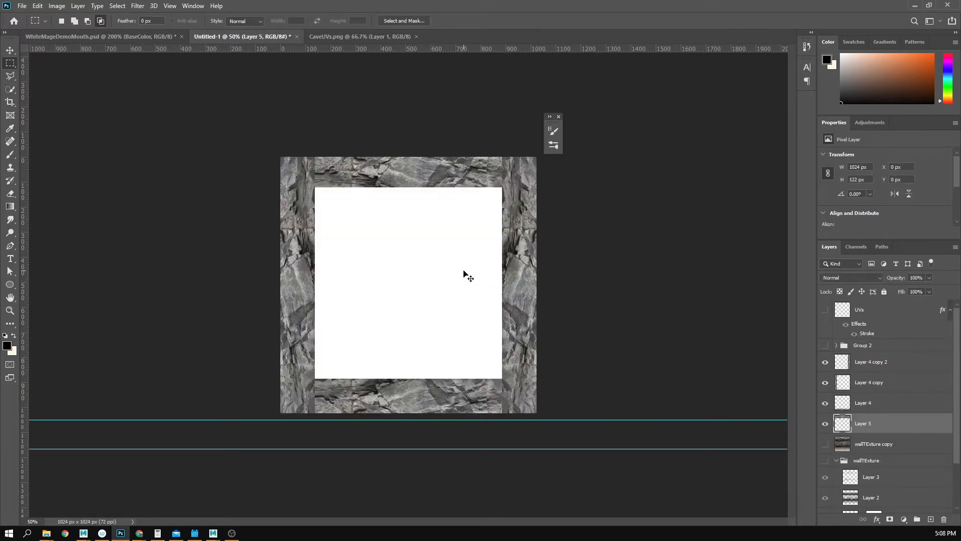
key("ctrl+z")
key("ctrl+z")
key("ctrl+z")
key("ctrl+z")
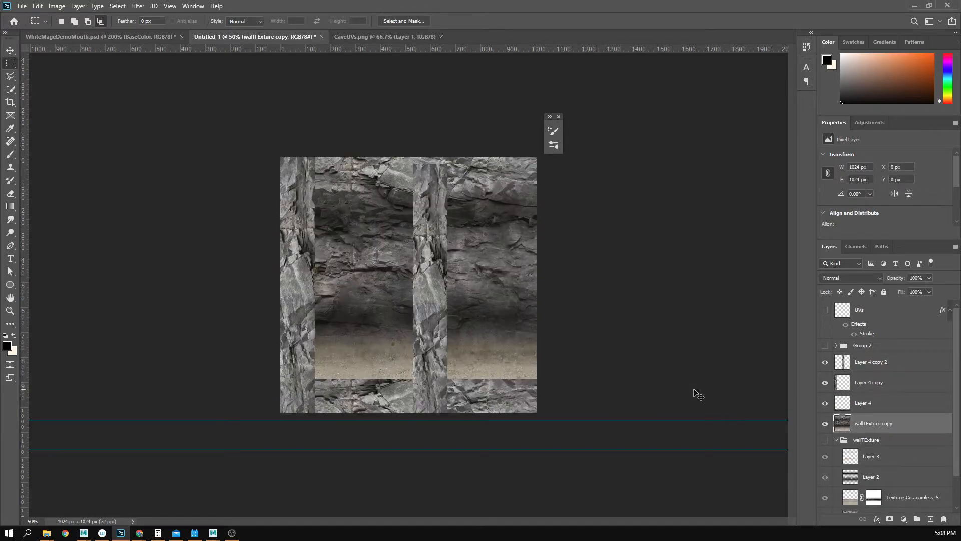
key("ctrl+z")
key("ctrl+z")
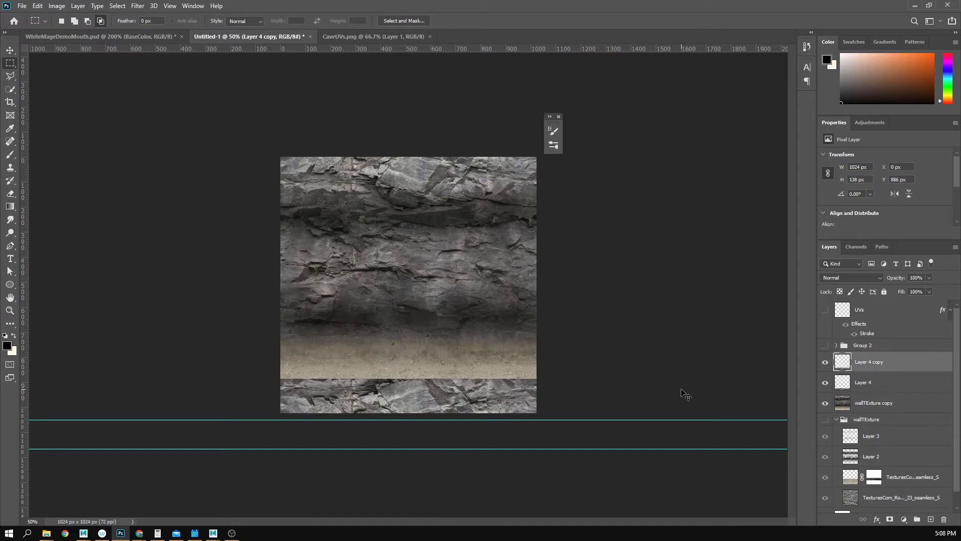
key("ctrl+z")
key("ctrl+z")
key("ctrl+z")
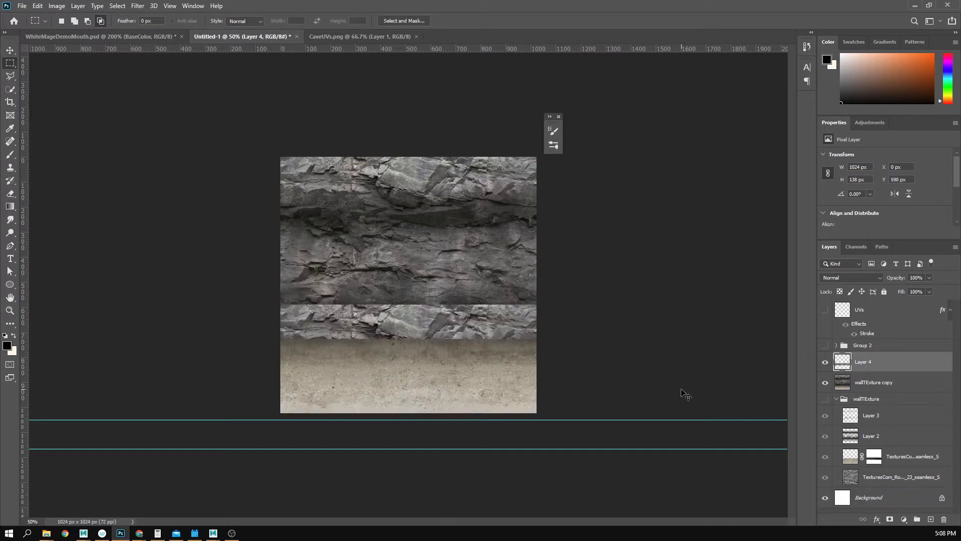
key("ctrl+z")
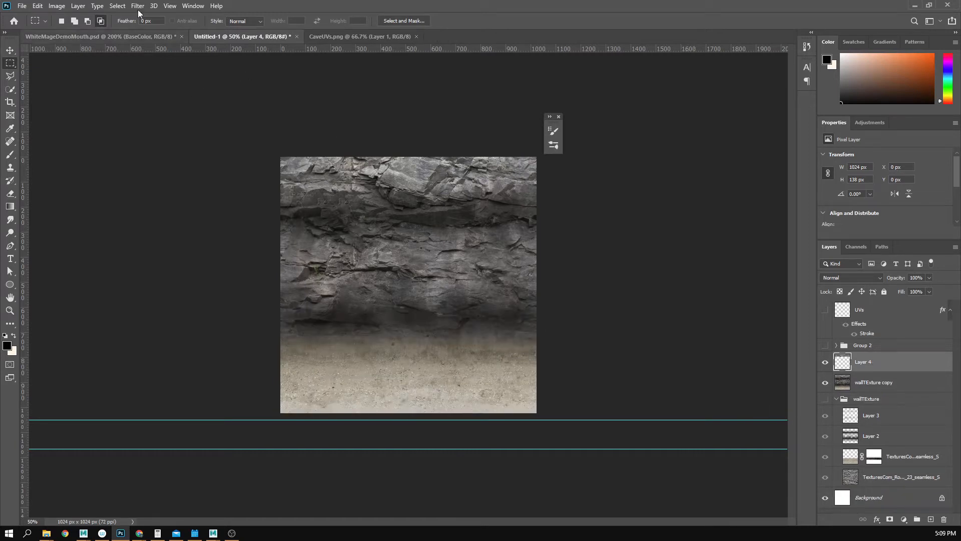
Step: Redo the undone strip edits until four separate strip layers frame the texture's top, bottom, left and right edges
left_click(35, 7)
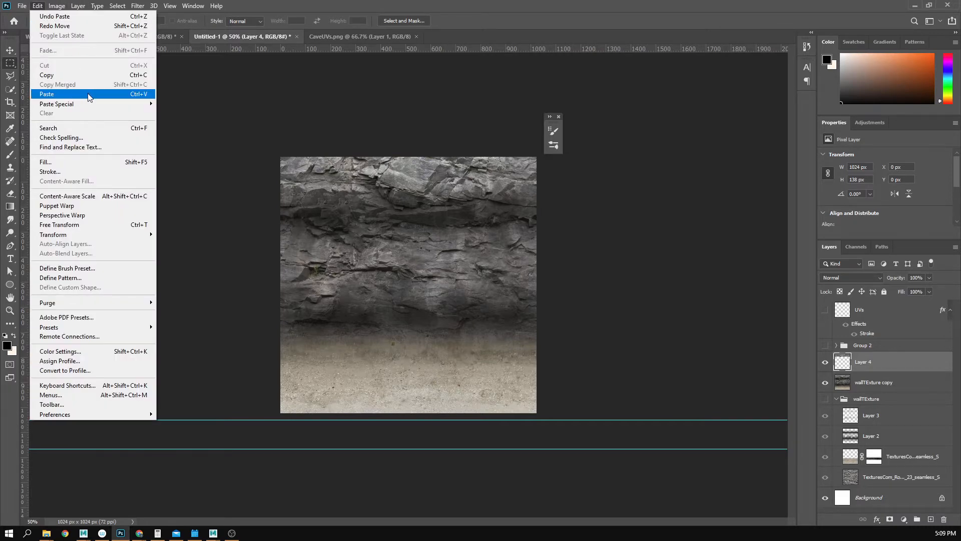
left_click(81, 25)
left_click(38, 6)
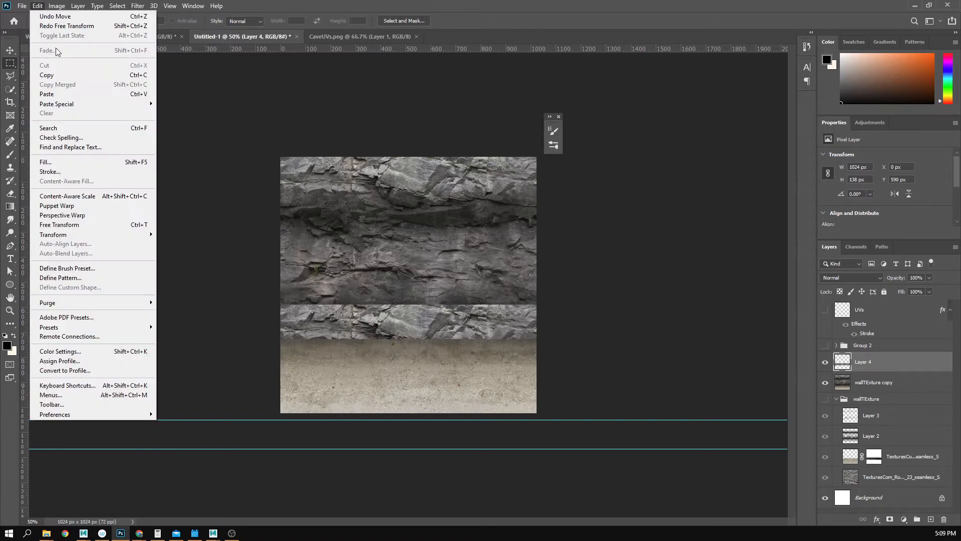
left_click(65, 26)
left_click(38, 6)
left_click(66, 26)
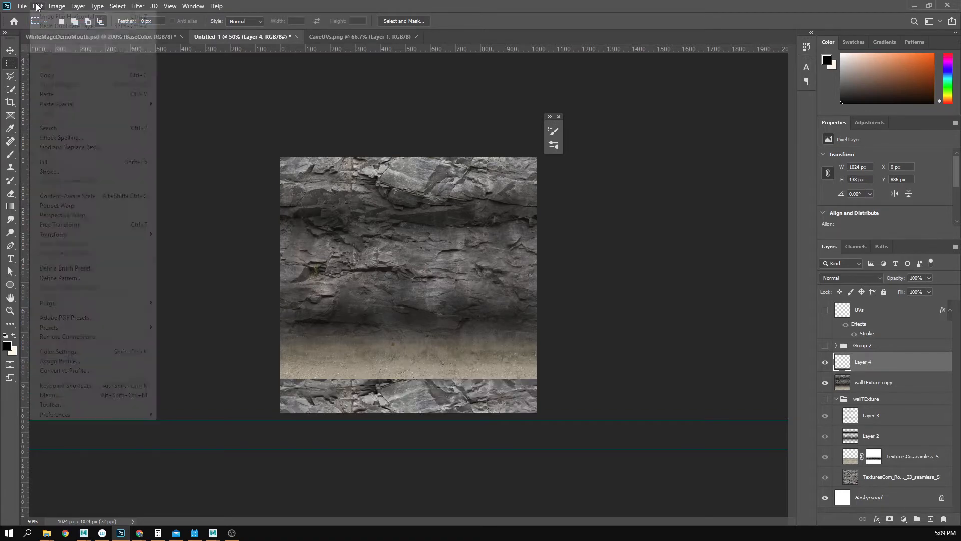
left_click(37, 6)
left_click(48, 26)
left_click(38, 6)
left_click(48, 26)
left_click(38, 6)
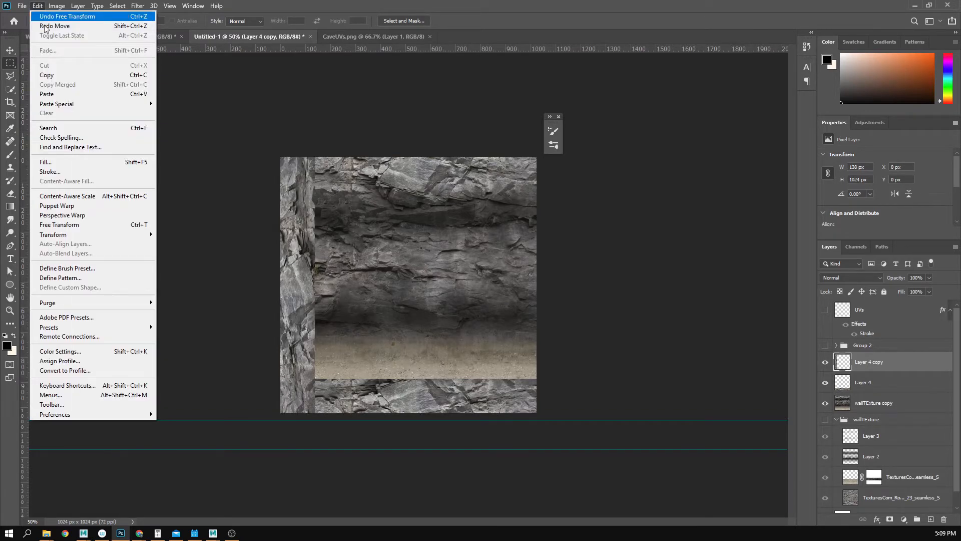
left_click(48, 26)
left_click(37, 6)
left_click(49, 28)
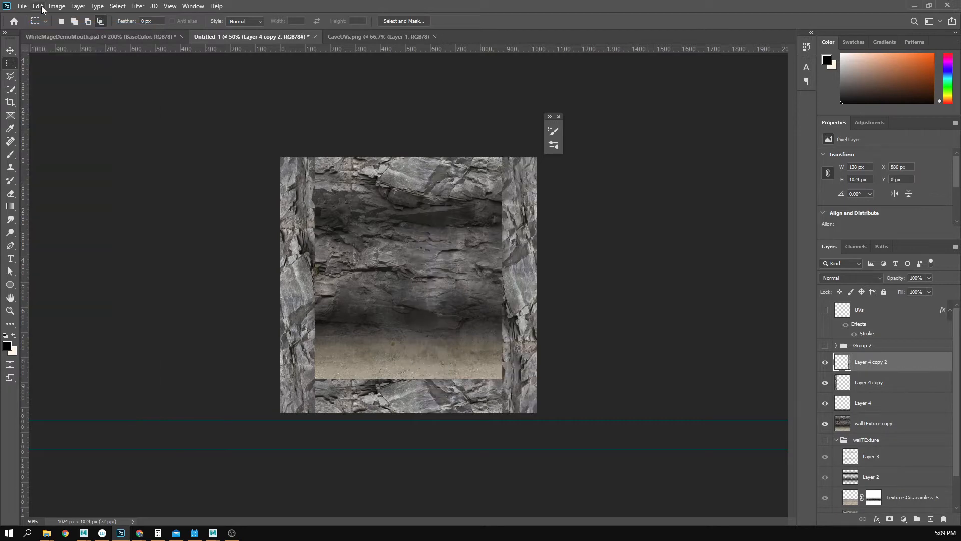
left_click(38, 6)
left_click(47, 26)
left_click(38, 7)
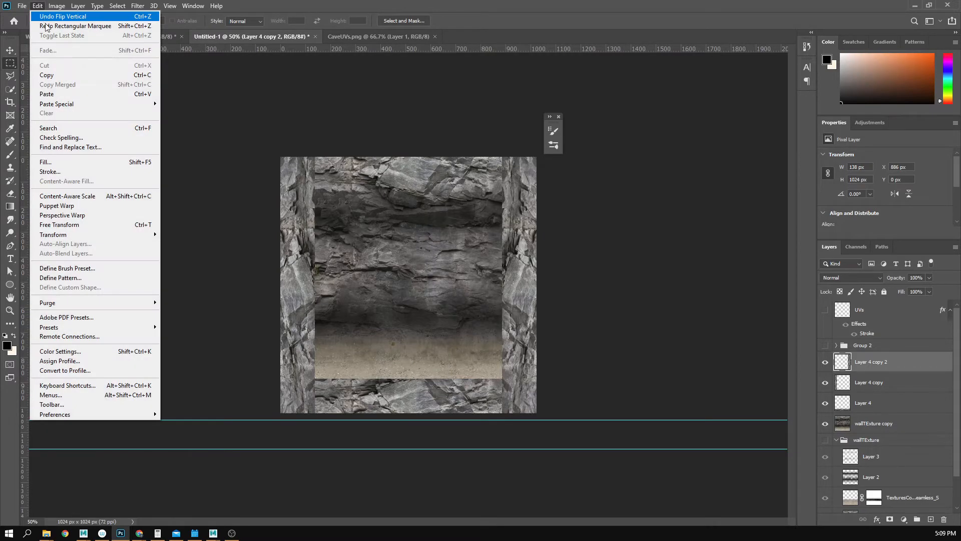
left_click(47, 26)
left_click(38, 6)
left_click(47, 26)
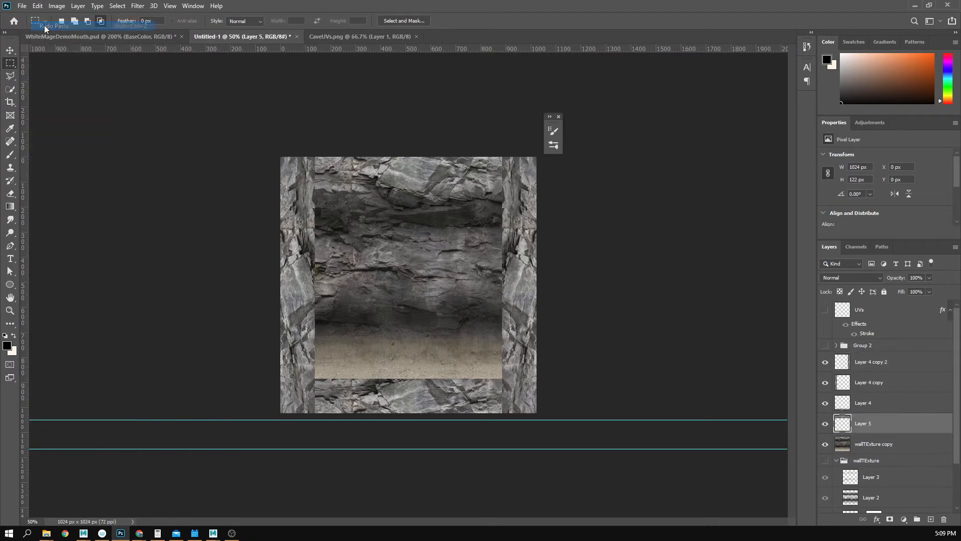
Step: Hide the wallTExture copy layer, then duplicate the TexturesCom_RockSharp0092_23_seamless_S layer and place the copy beneath the four strip layers
left_click(859, 358, "shift")
left_click(822, 445)
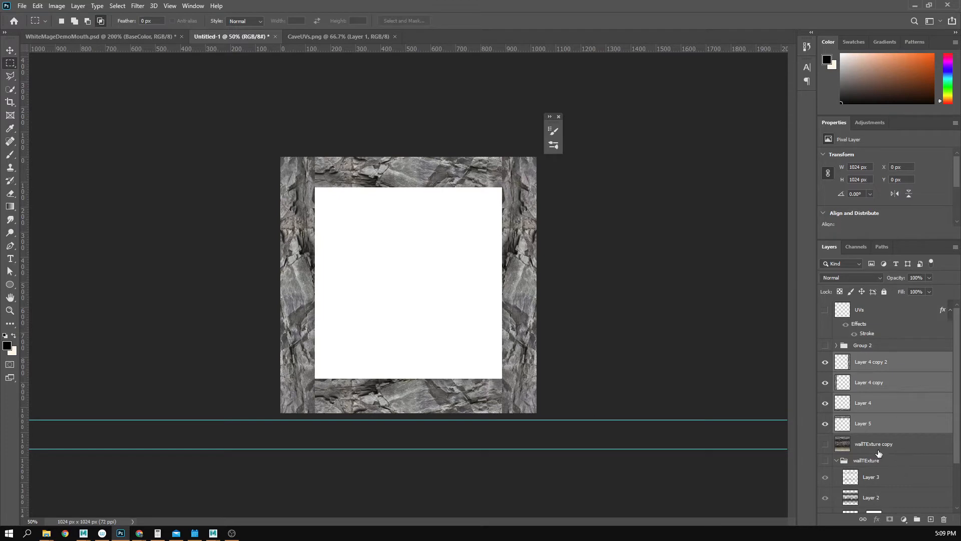
scroll(886, 491, "down", 3)
left_click(883, 488)
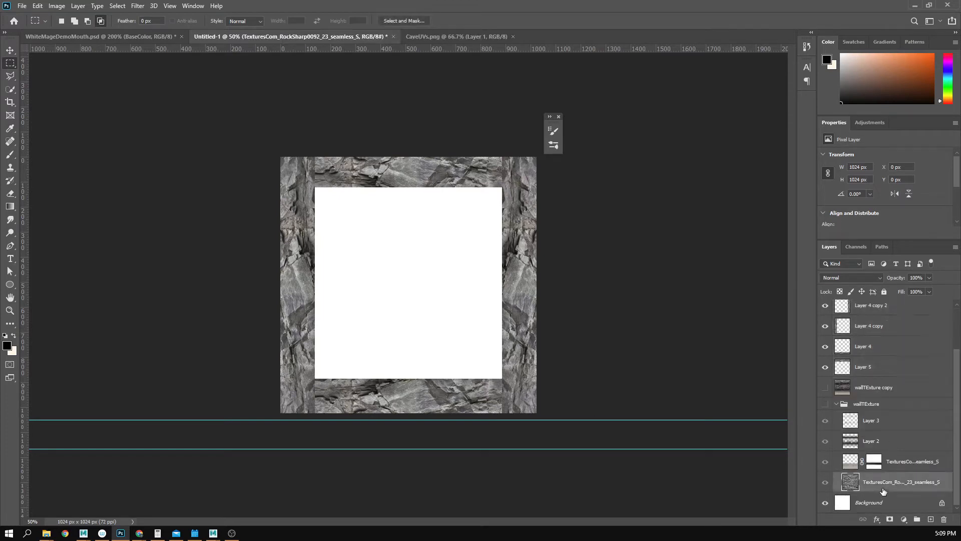
right_click(883, 488)
left_click(857, 118)
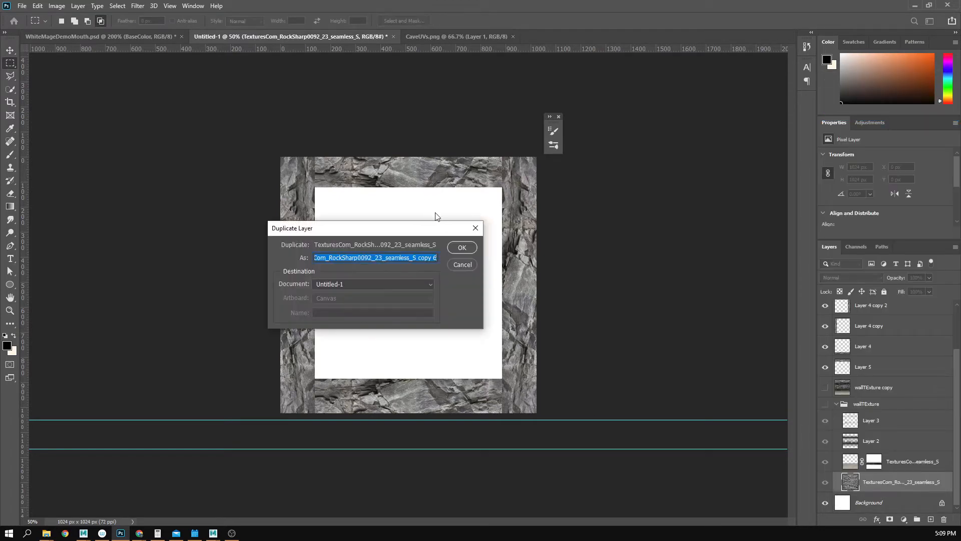
left_click(460, 248)
left_click_drag(869, 482, 846, 380)
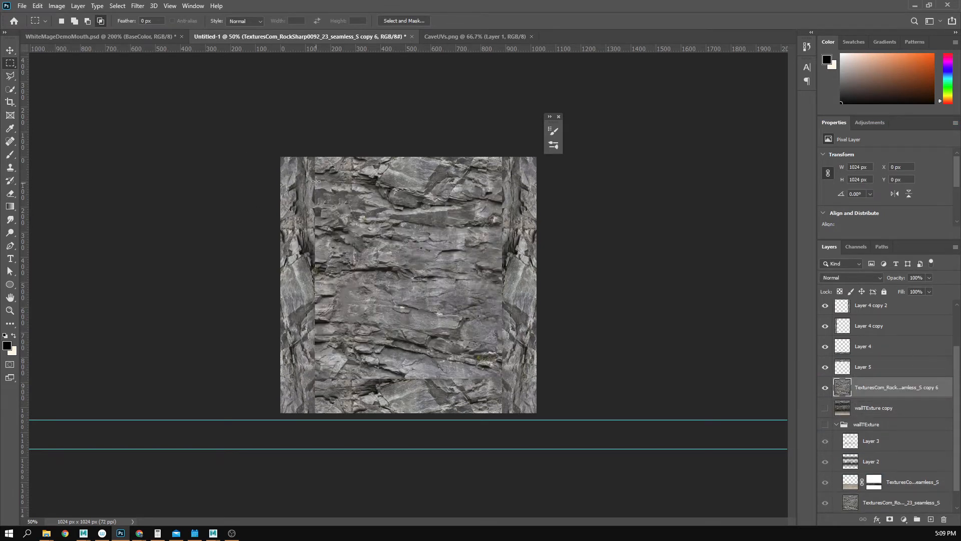
Step: Add a layer mask to the right edge strip, Layer 4 copy 2
left_click(884, 325, "shift")
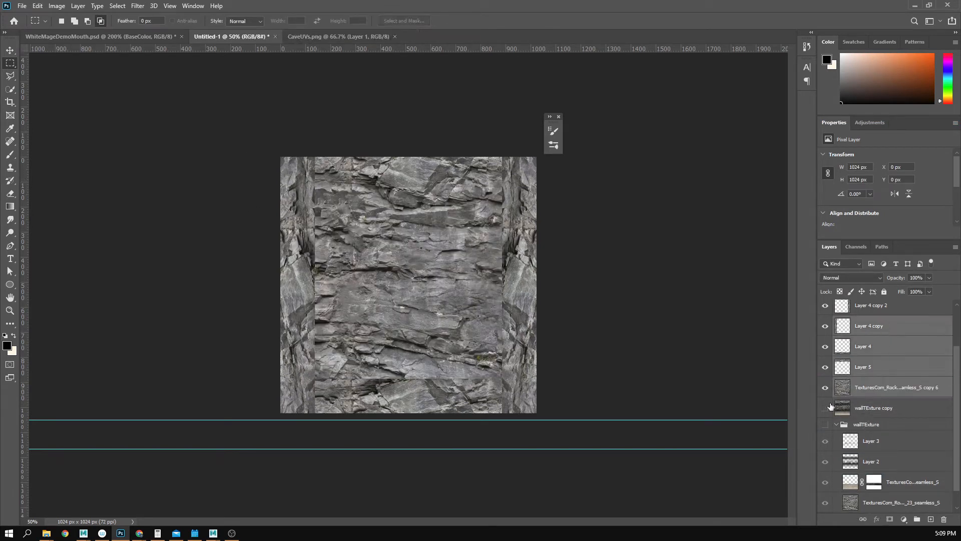
scroll(854, 407, "up", 2)
left_click(847, 364)
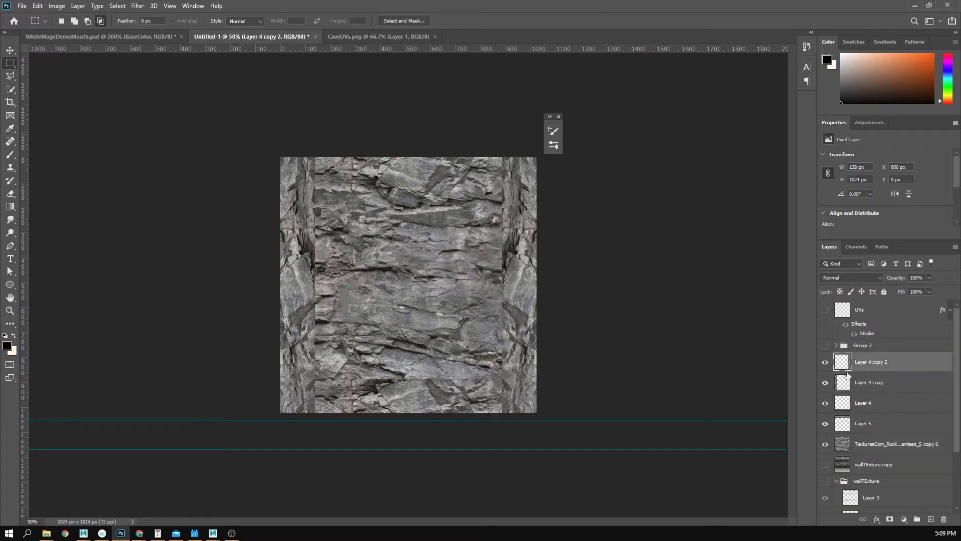
left_click(875, 421)
left_click(869, 447)
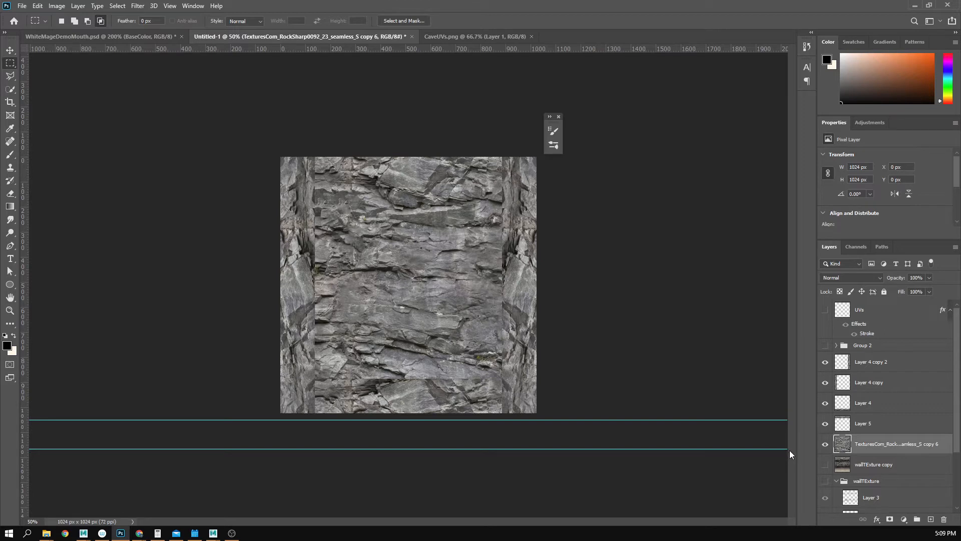
left_click(870, 370)
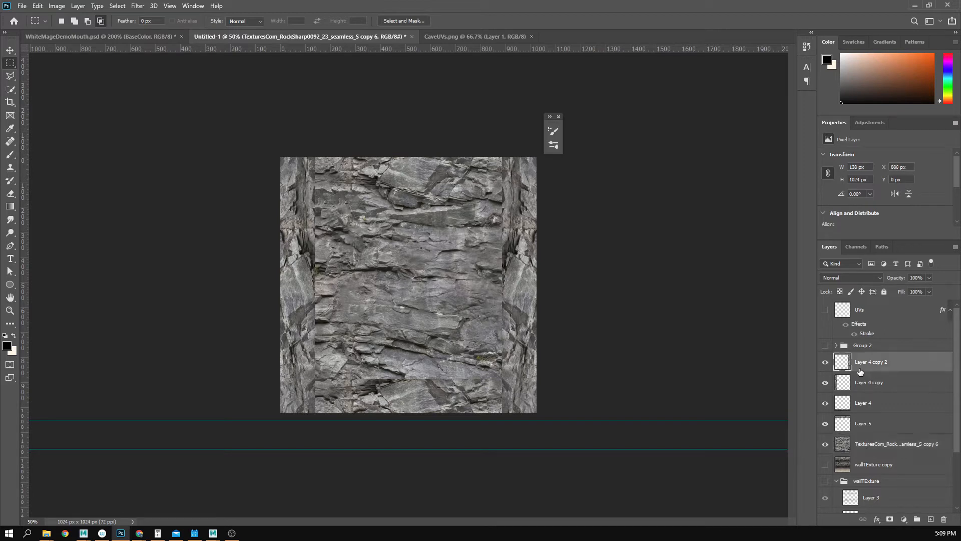
left_click(890, 521)
Step: Choose the Soft Round brush from the Default Brushes for painting the mask at the strip's upper end
key("z")
key("ctrl+plus")
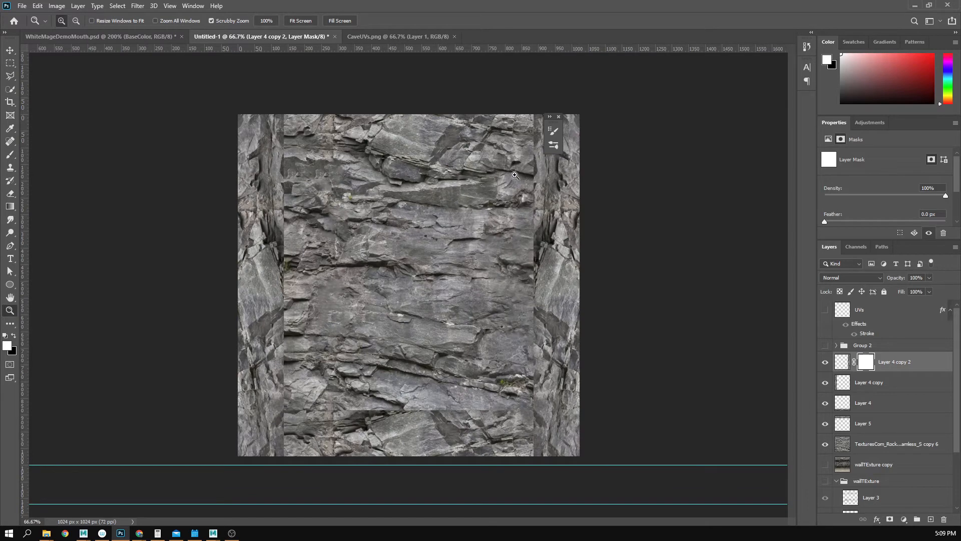
left_click(505, 163)
left_click_drag(505, 162, 338, 242)
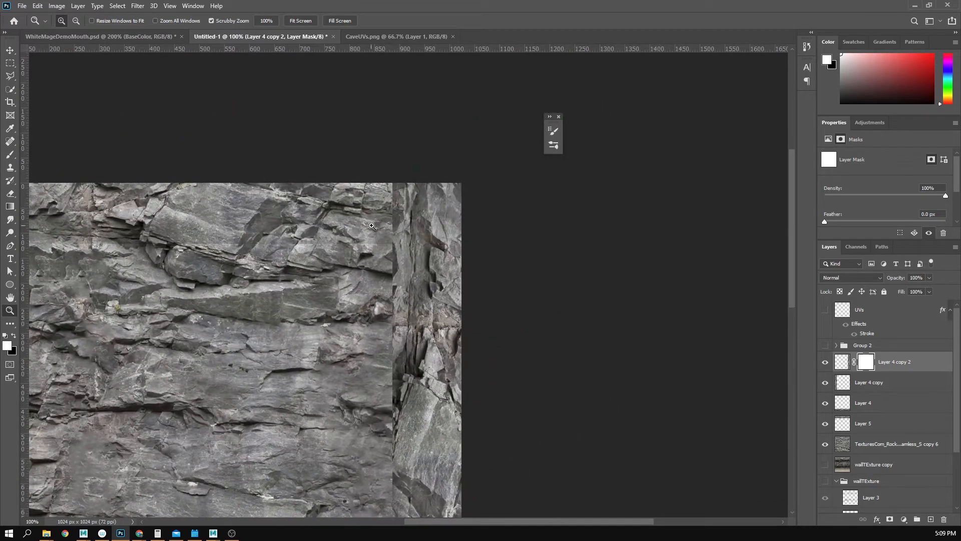
left_click_drag(380, 248, 390, 204)
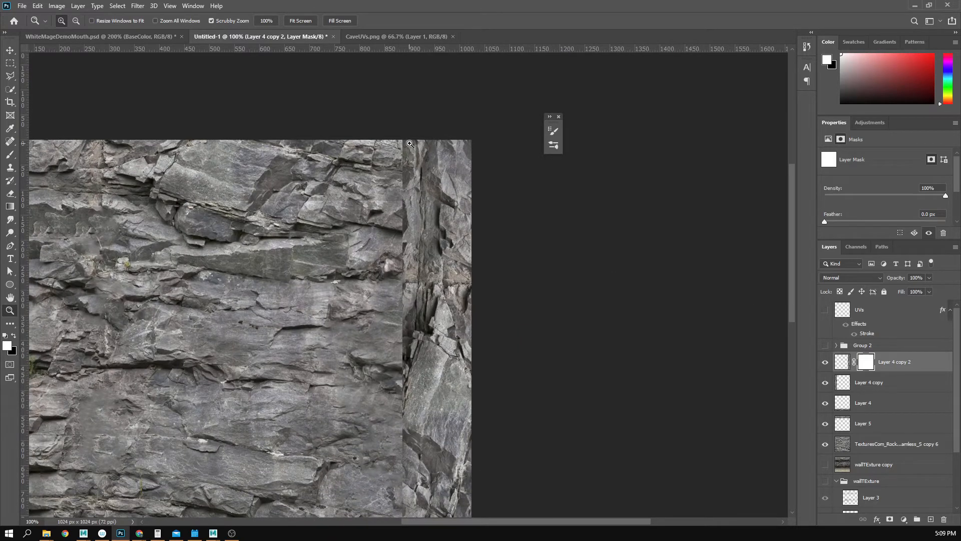
key("b")
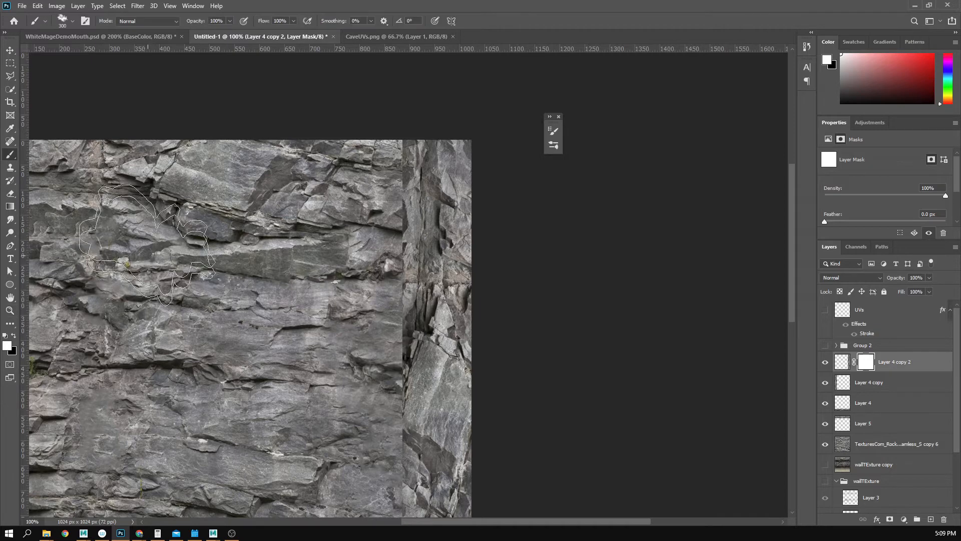
left_click(73, 26)
scroll(83, 130, "down", 2)
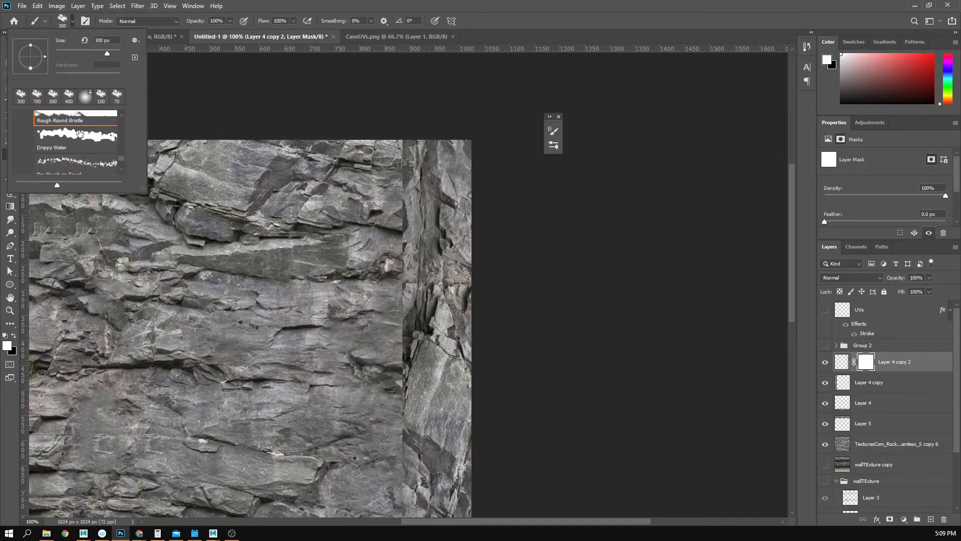
scroll(119, 125, "up", 2)
left_click_drag(122, 157, 123, 125)
scroll(85, 160, "up", 6)
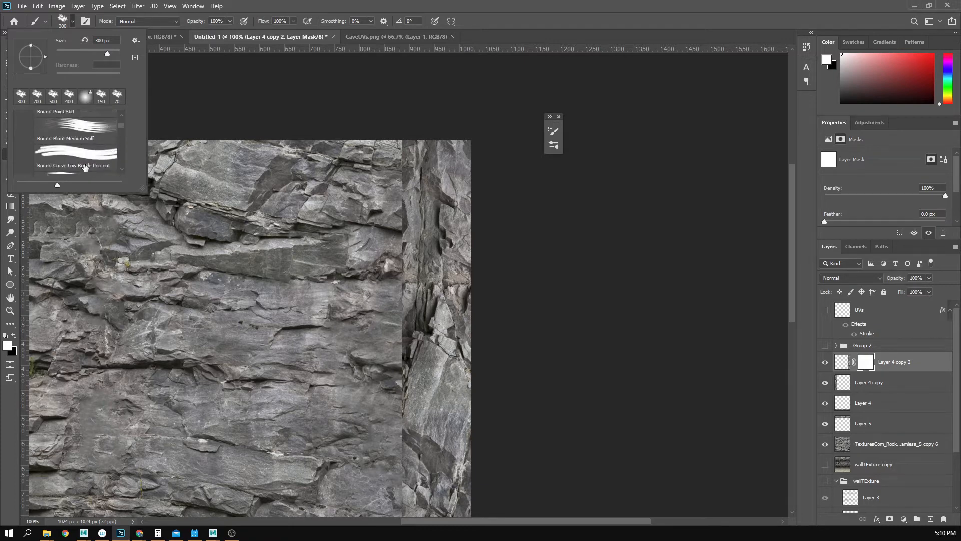
scroll(85, 166, "up", 3)
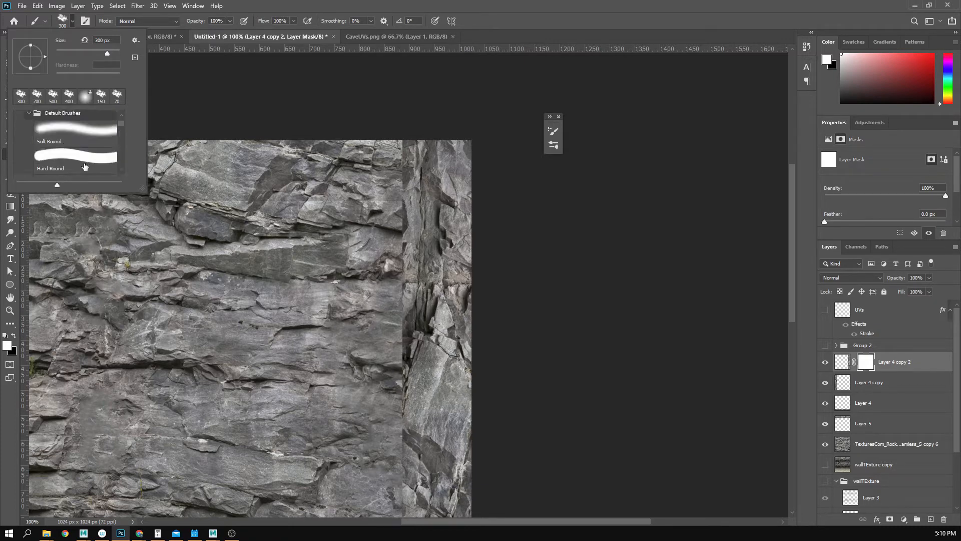
left_click(66, 129)
left_click(356, 122)
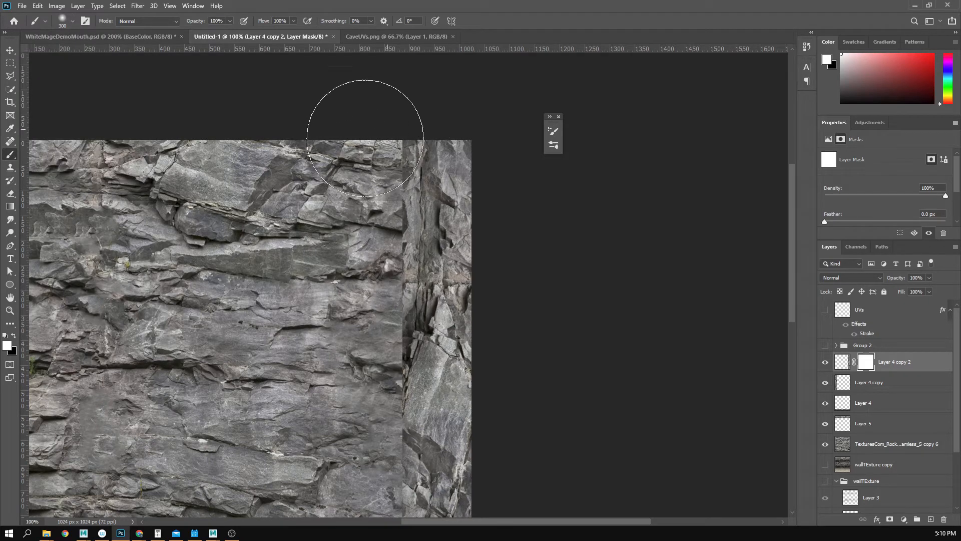
Step: Paint black with a 150 px brush on the right strip's mask to blend the texture's upper right corner
key("x")
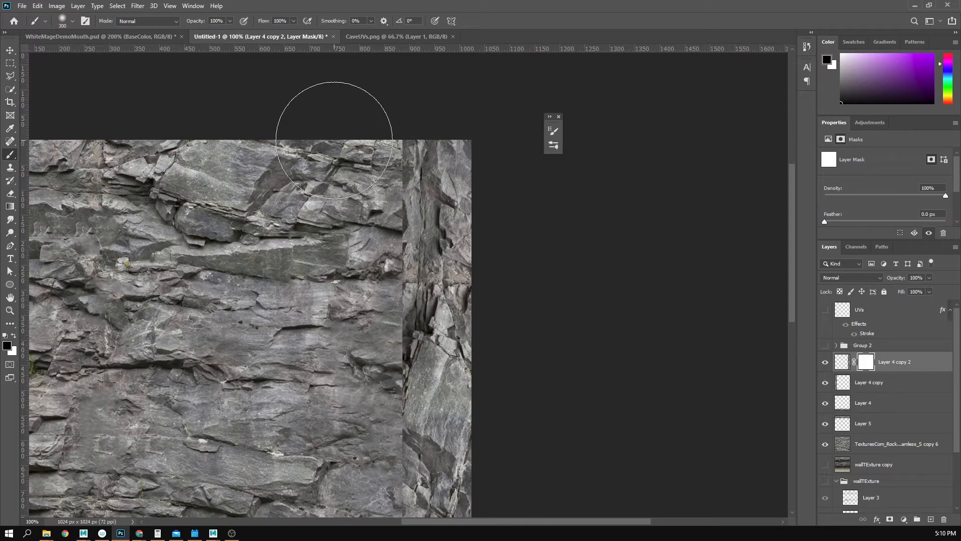
key("bracketleft")
key("bracketleft")
key("bracketleft")
key("bracketleft")
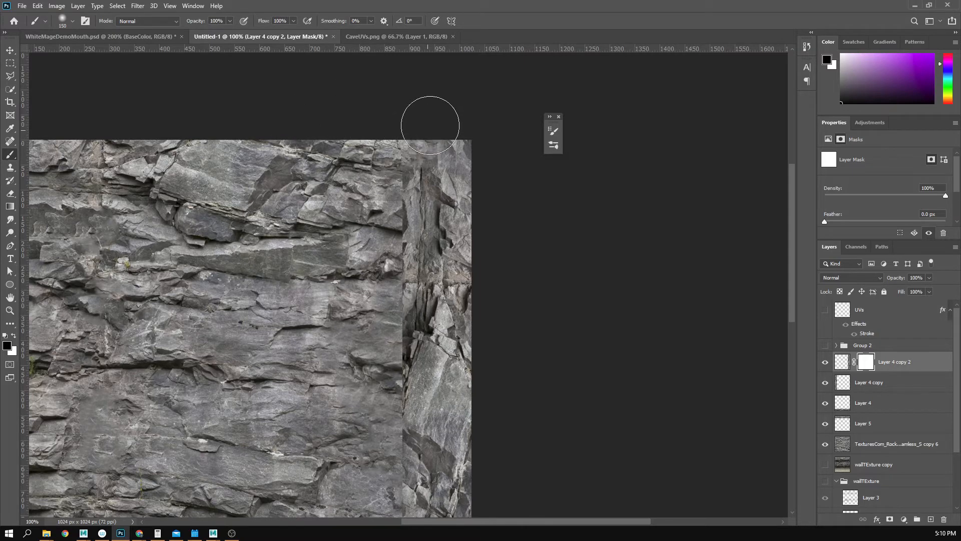
mouse_move(430, 125)
left_mouse_down()
mouse_move(386, 149)
mouse_move(370, 194)
left_mouse_up()
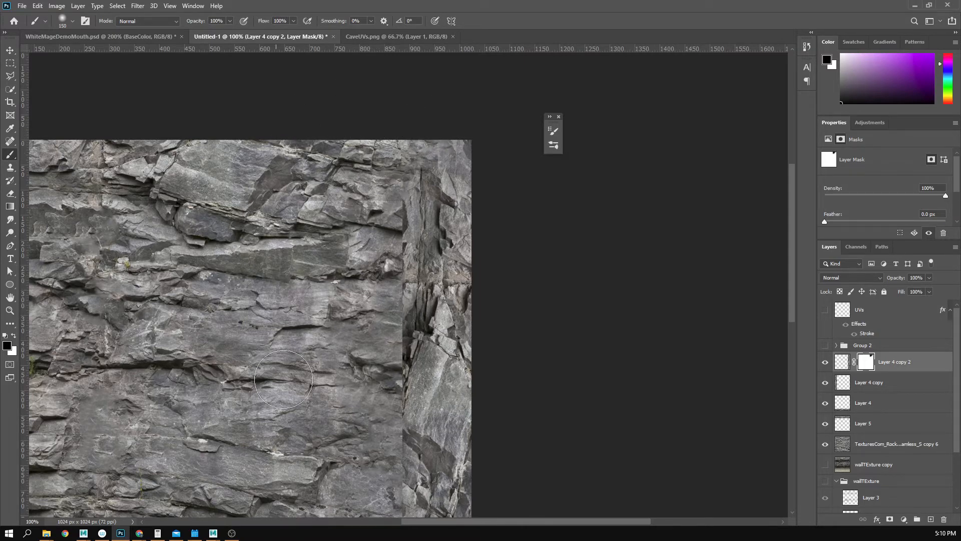
Step: Paint black on the right strip's mask to blend the texture's lower right corner into the bottom strip
left_click_drag(291, 404, 301, 352)
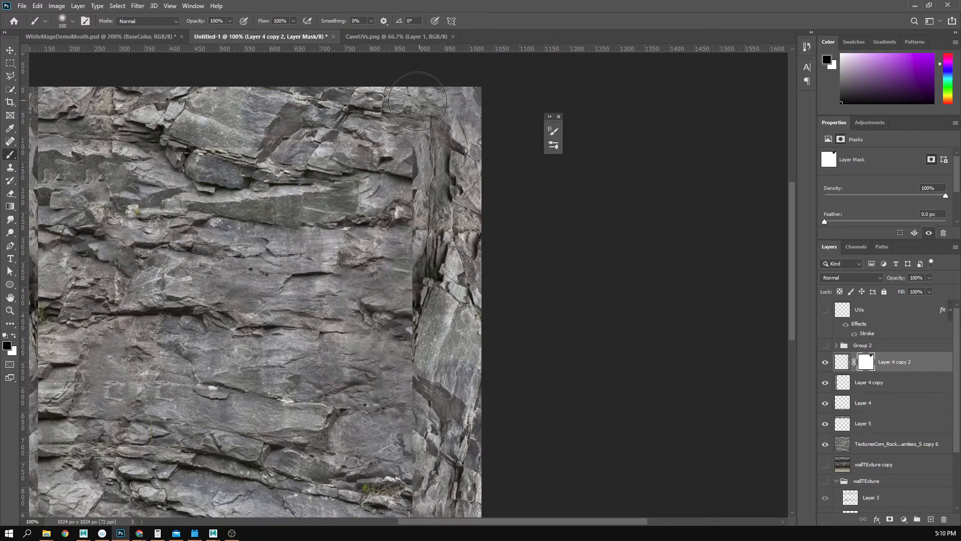
scroll(417, 101, "down", 5)
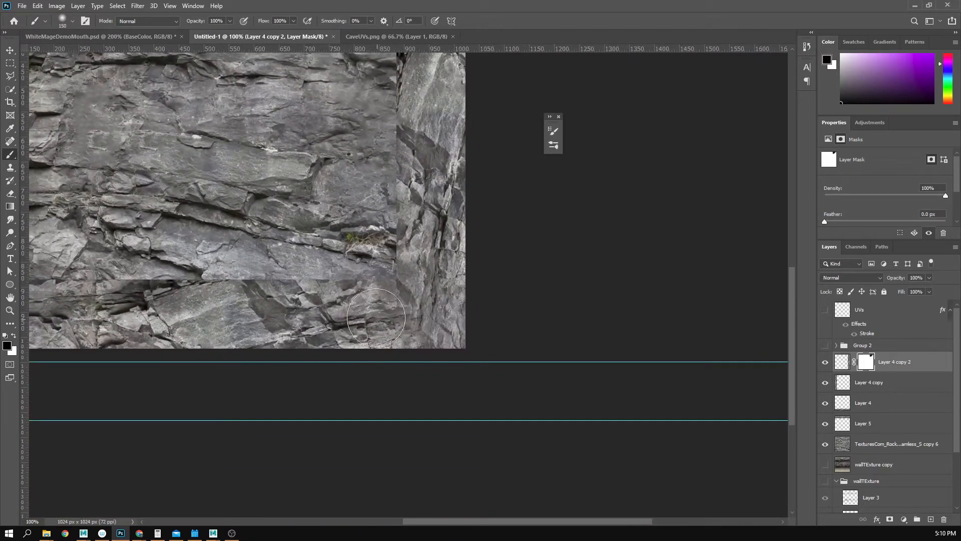
mouse_move(376, 318)
left_mouse_down()
mouse_move(357, 346)
mouse_move(310, 340)
mouse_move(567, 346)
mouse_move(520, 330)
left_mouse_up()
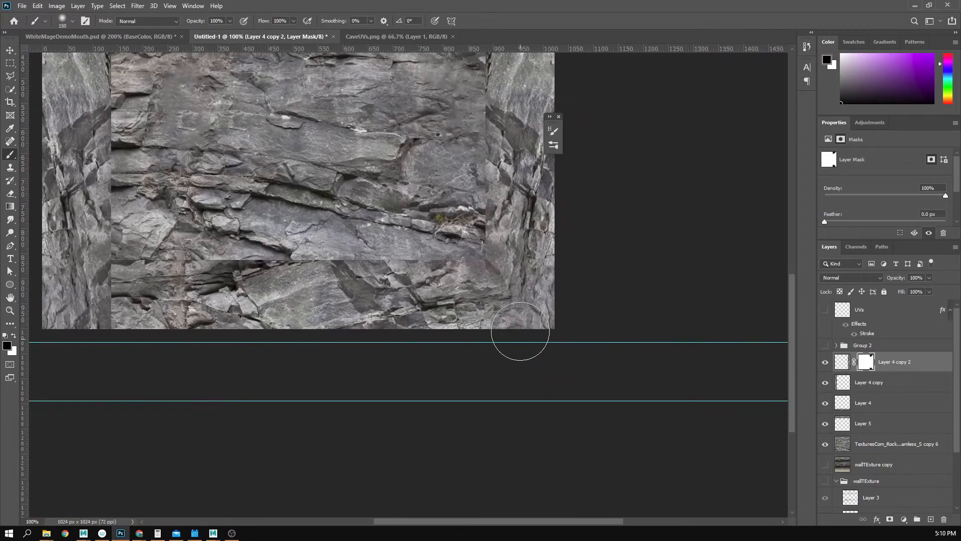
Step: Add a layer mask to the left strip, Layer 4 copy, and paint black on it to blend the lower left corner
left_click_drag(294, 349, 506, 352)
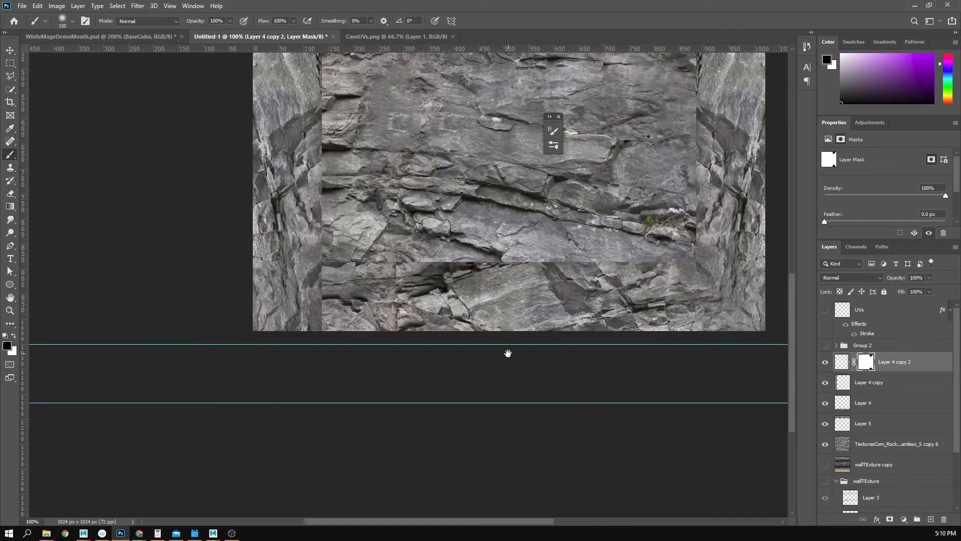
left_click(866, 403)
left_click(869, 383)
left_click(890, 520)
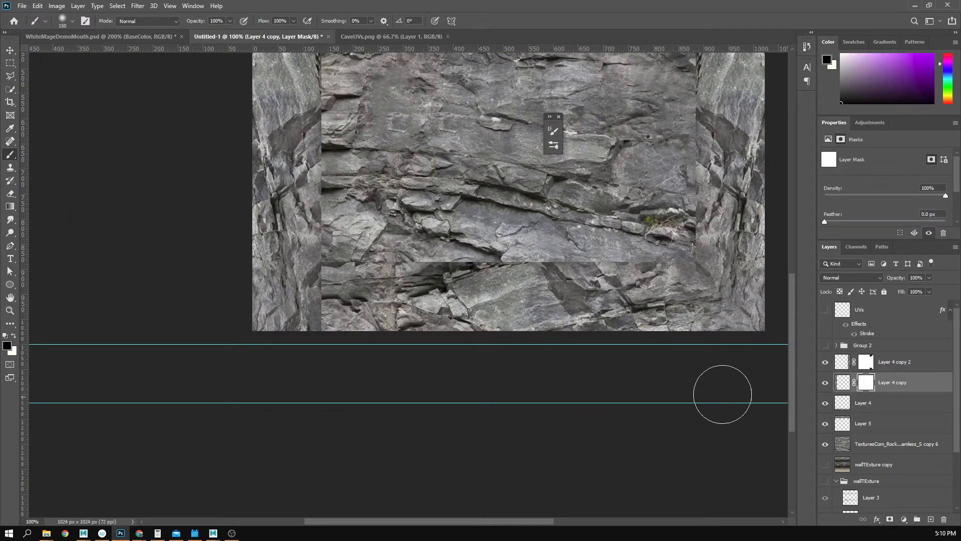
mouse_move(324, 321)
left_mouse_down()
mouse_move(331, 330)
mouse_move(347, 304)
mouse_move(318, 350)
mouse_move(290, 365)
mouse_move(321, 321)
mouse_move(346, 328)
left_mouse_up()
left_click(824, 387)
left_click(824, 387)
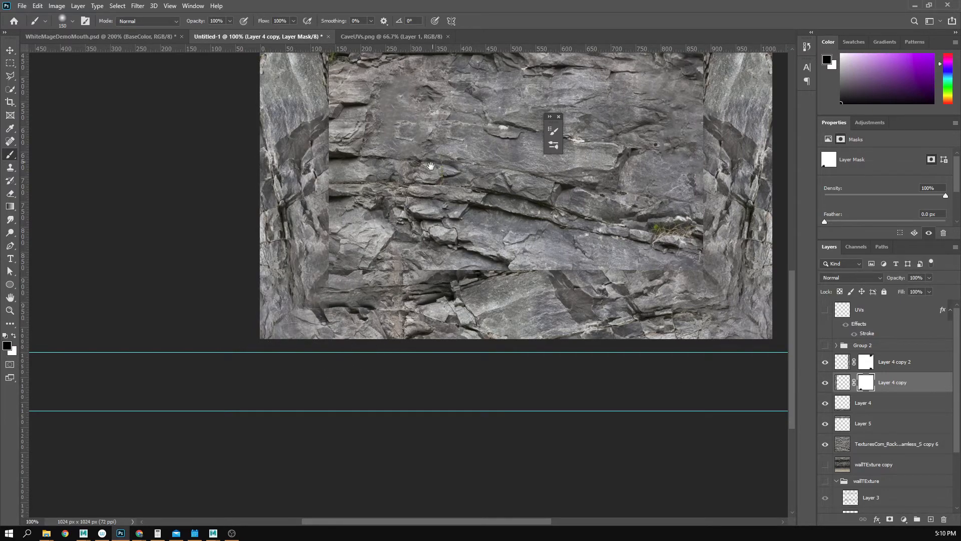
Step: Paint black on the left strip's mask to blend the texture's upper left corner into the top strip
left_click_drag(430, 166, 408, 309)
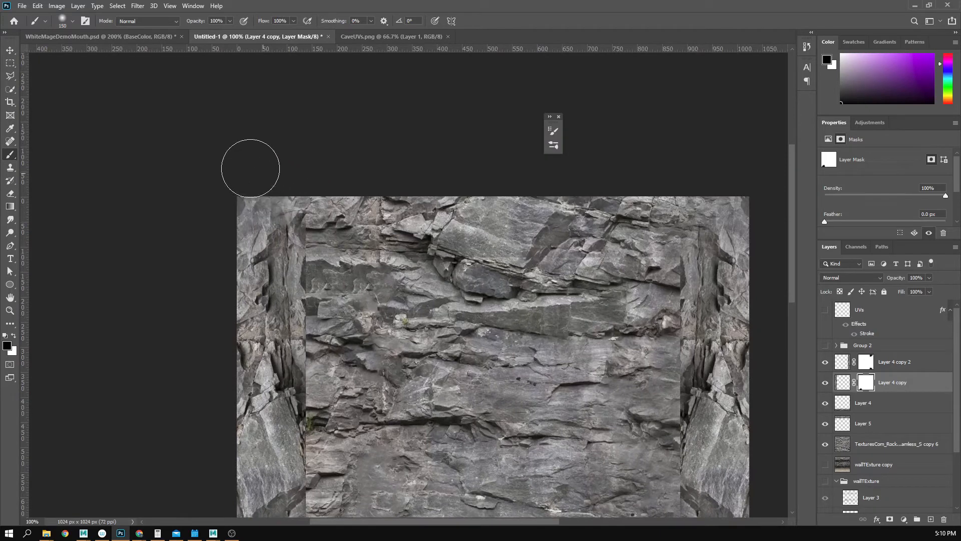
scroll(331, 271, "down", 3)
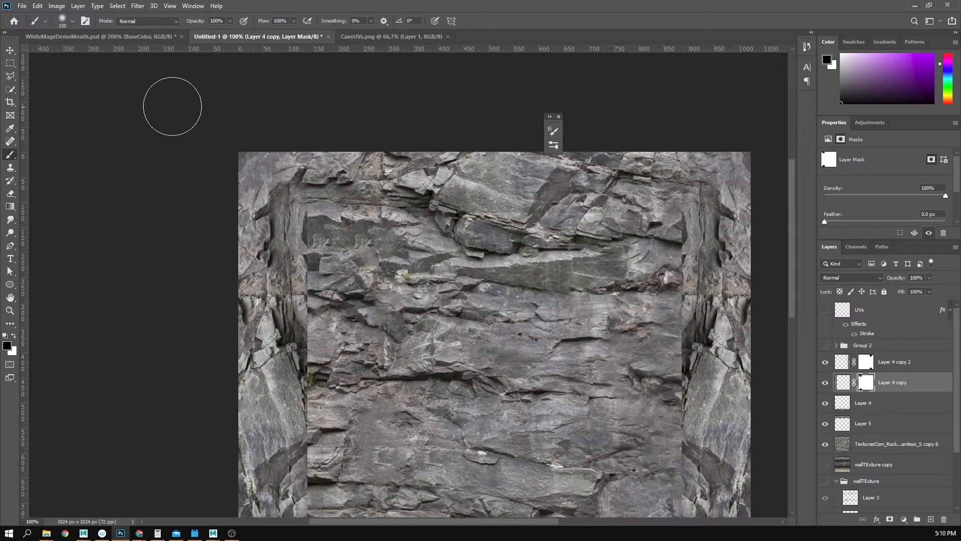
left_click_drag(415, 391, 371, 261)
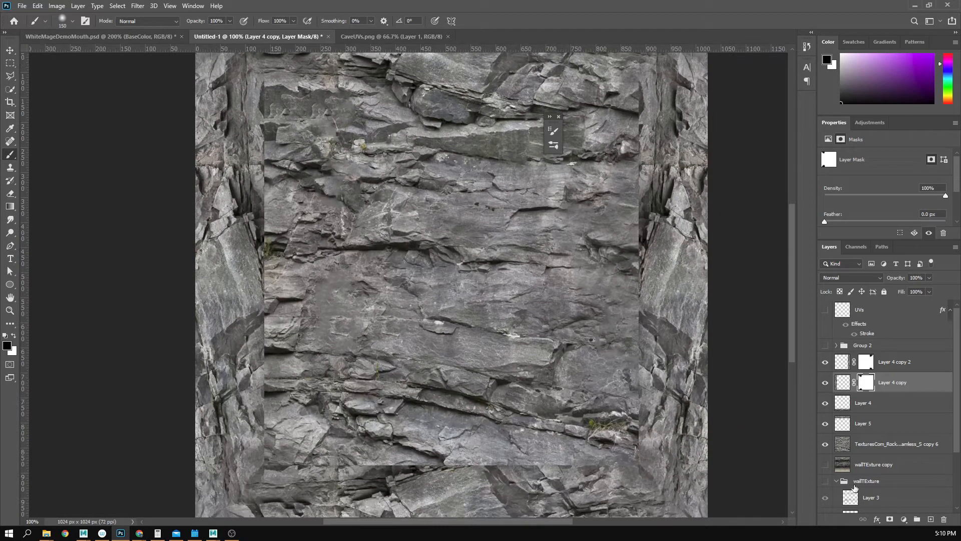
left_click(849, 406)
left_click(890, 519)
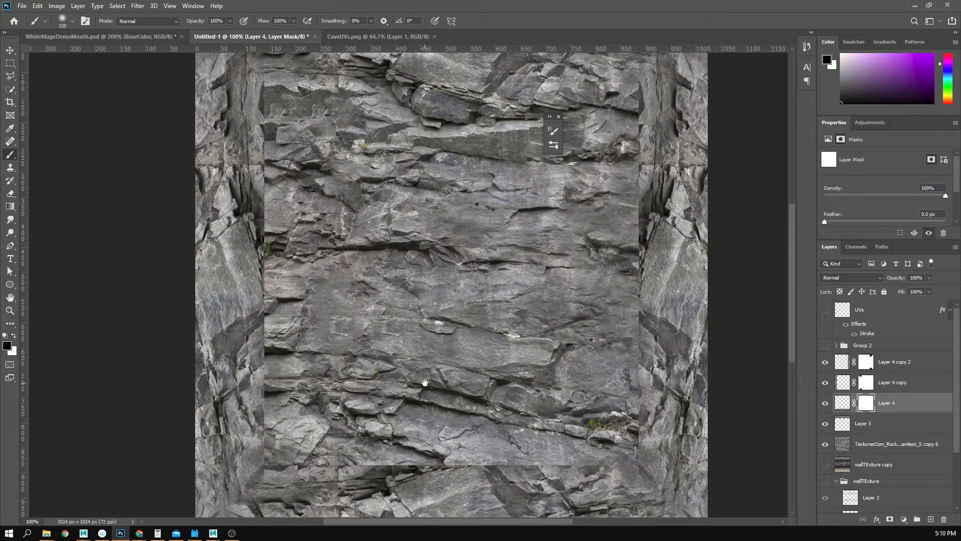
scroll(451, 301, "down", 4)
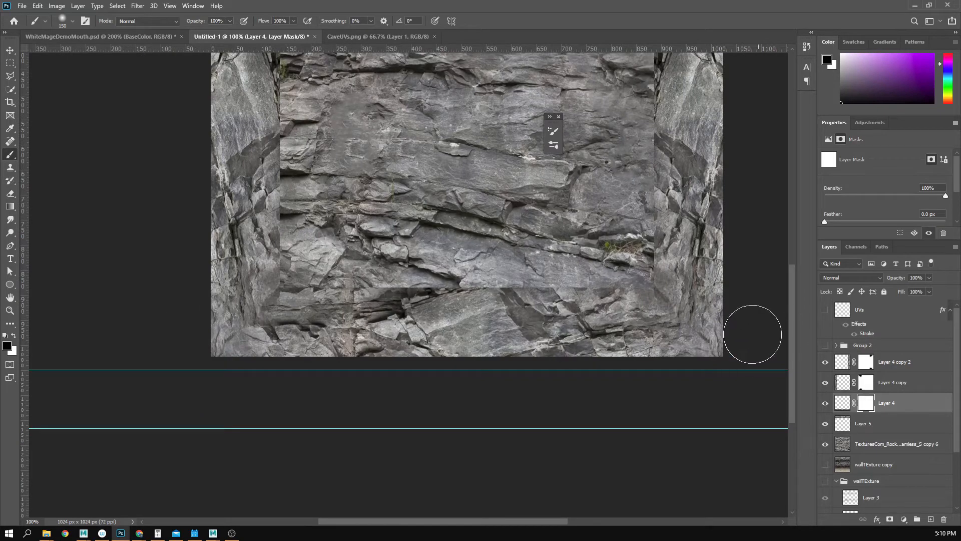
left_click_drag(669, 337, 637, 337)
left_click_drag(386, 191, 376, 461)
left_click_drag(631, 392, 602, 339)
key("ctrl+z")
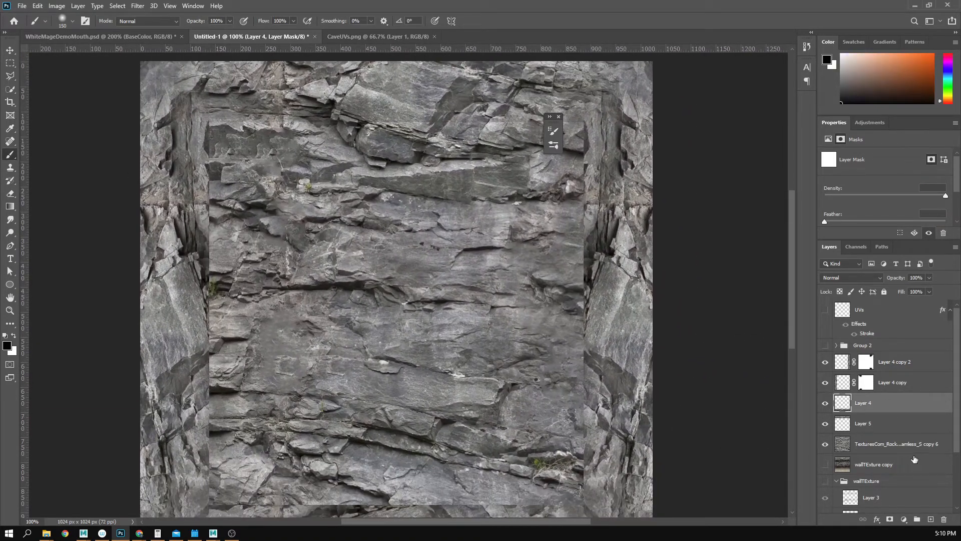
Step: Group the four edge strip layers, from Layer 5 up to Layer 4 copy 2, and merge the group into one layer
key("z")
left_click(382, 314, "alt")
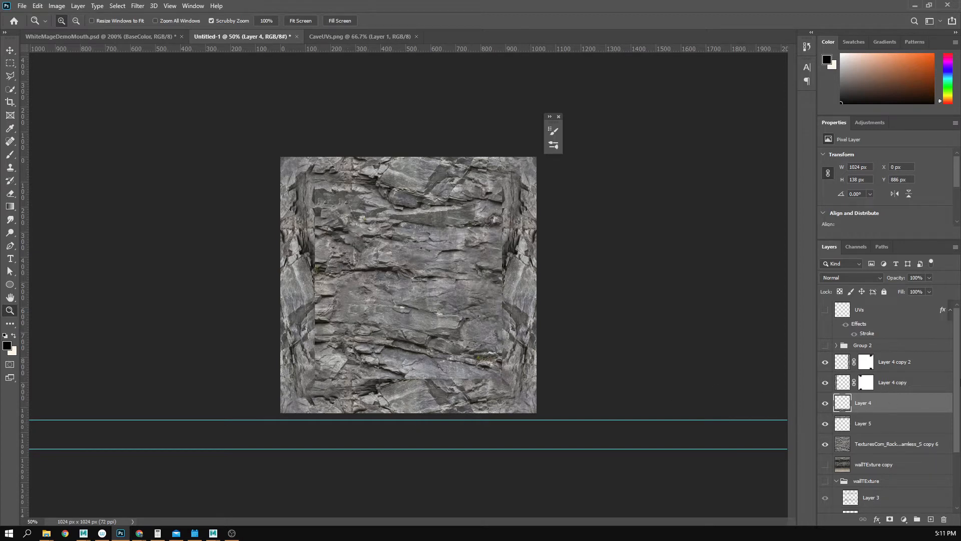
left_click(869, 425)
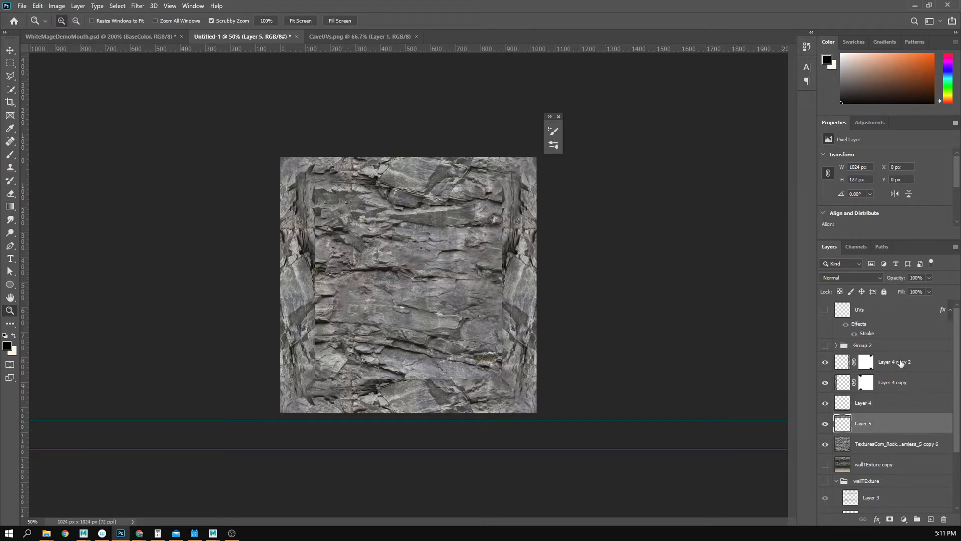
left_click(894, 363, "shift")
key("ctrl+g")
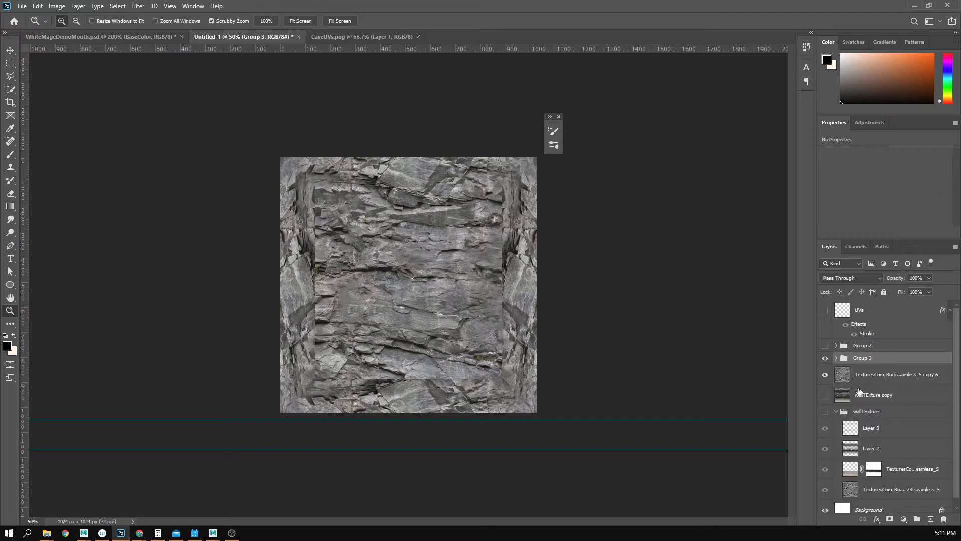
right_click(861, 357)
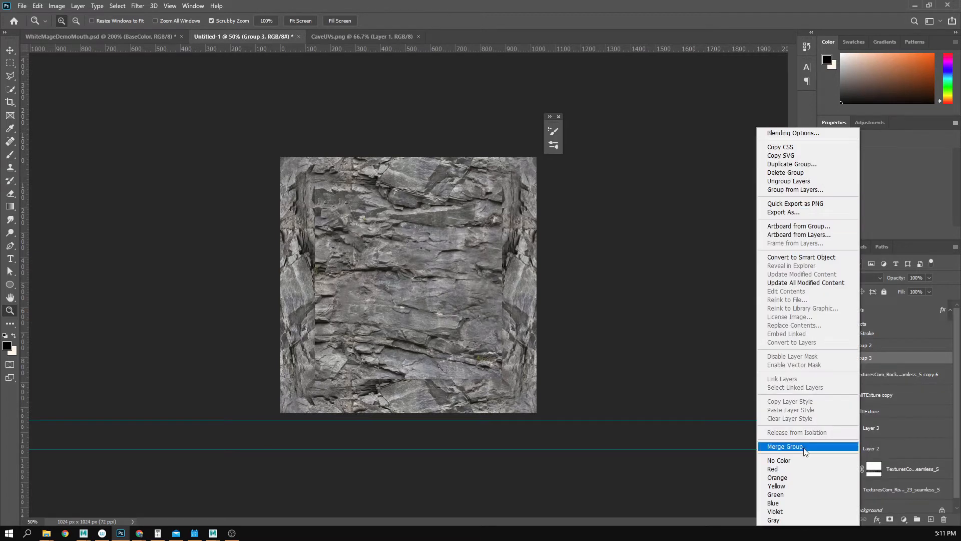
left_click(785, 446)
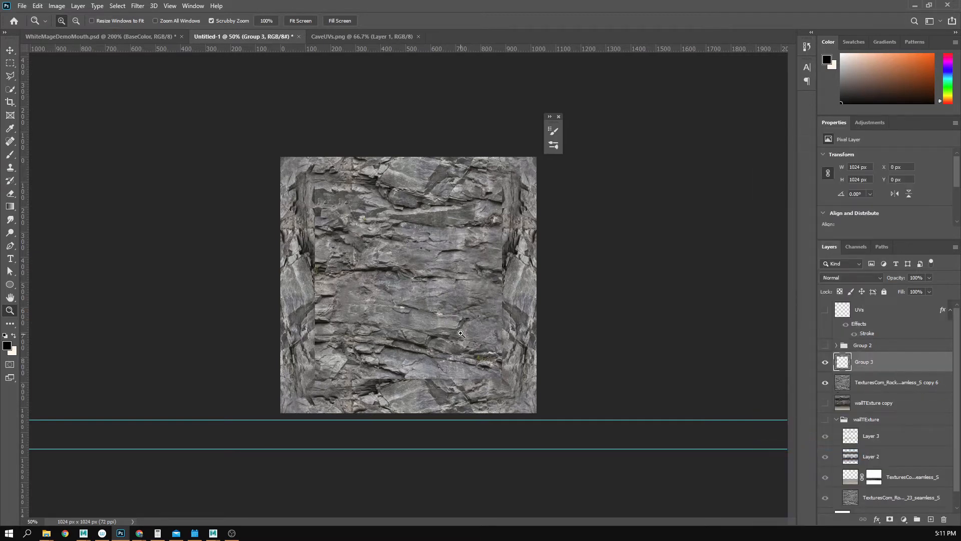
Step: Add a layer mask to the merged Group 3 layer and paint black on it along the left strip's inner seam
left_click(890, 518)
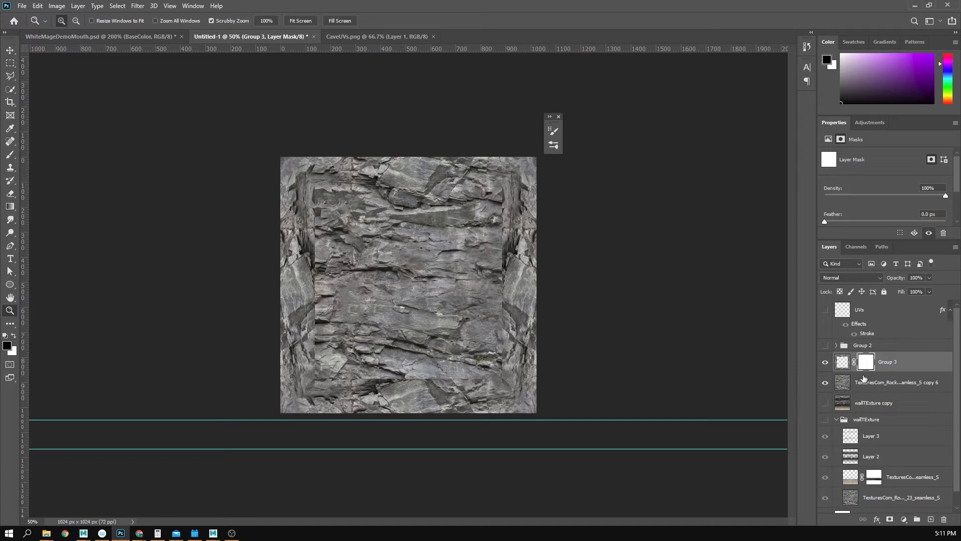
key("b")
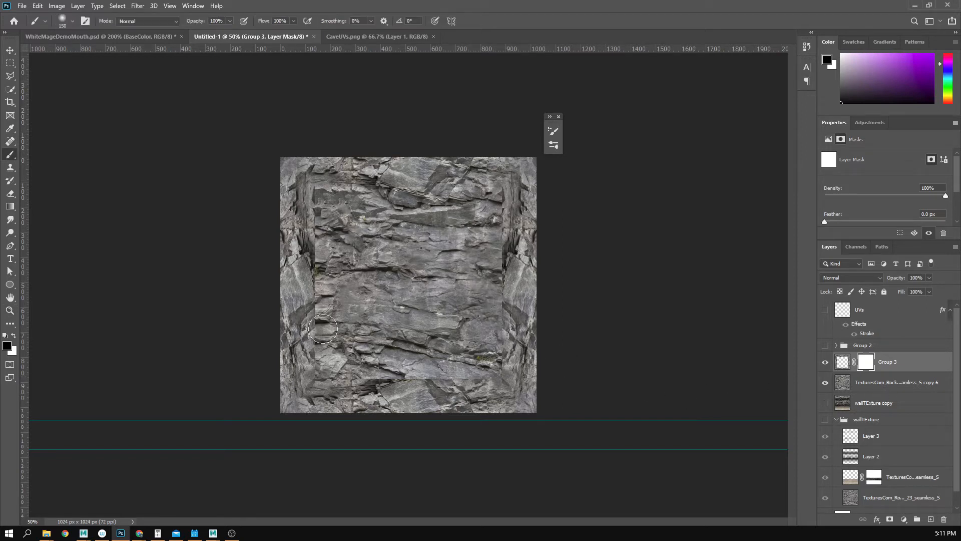
left_click_drag(322, 334, 325, 232)
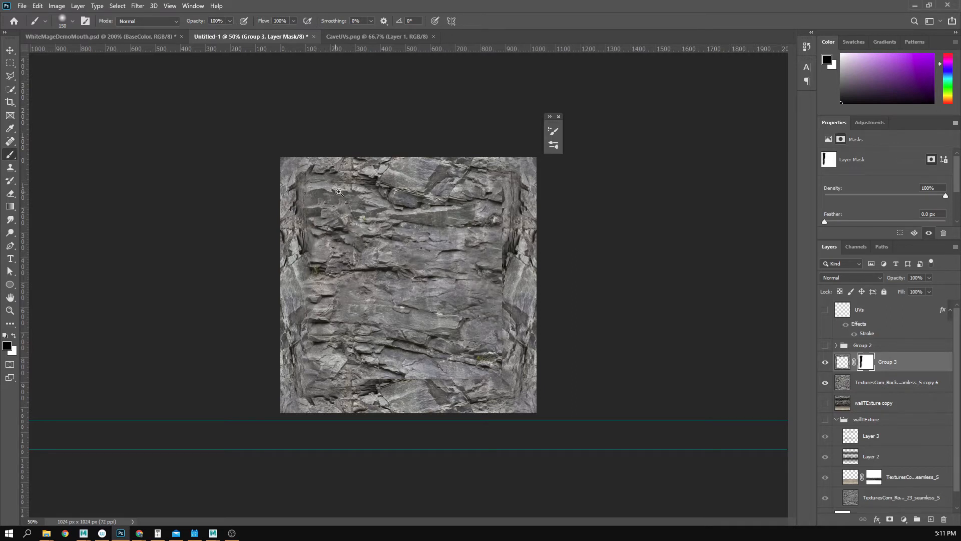
Step: Paint black on the Group 3 mask down the upper part of the right strip's inner seam
left_click(339, 192, "ctrl")
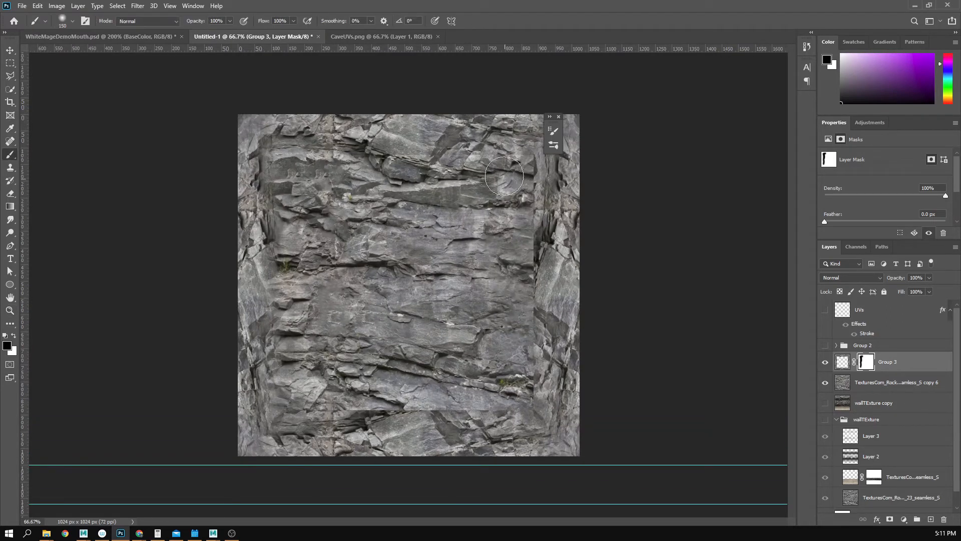
left_click(463, 224, "ctrl")
left_click_drag(458, 230, 296, 309)
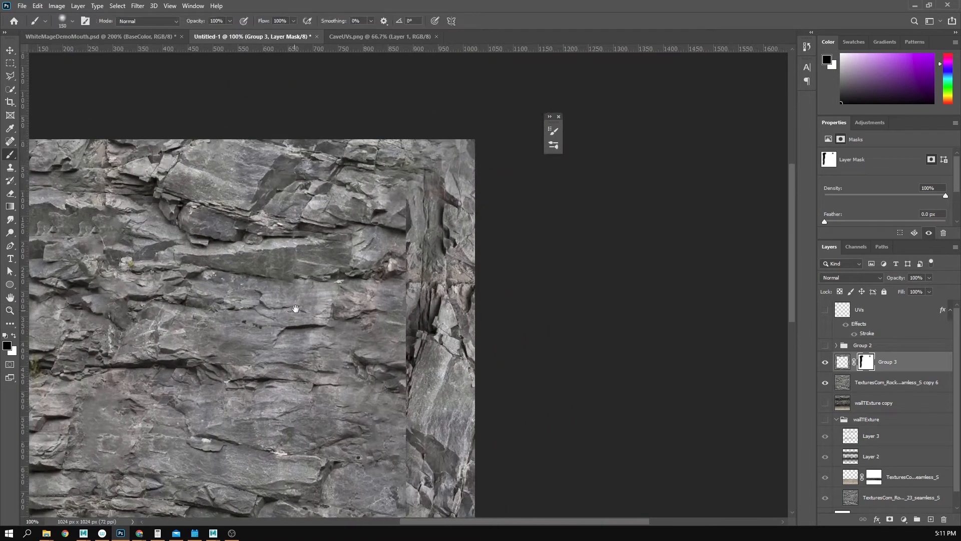
mouse_move(394, 203)
left_mouse_down()
mouse_move(394, 244)
mouse_move(415, 260)
mouse_move(423, 250)
mouse_move(400, 222)
mouse_move(409, 211)
mouse_move(391, 371)
left_mouse_up()
key("bracketleft")
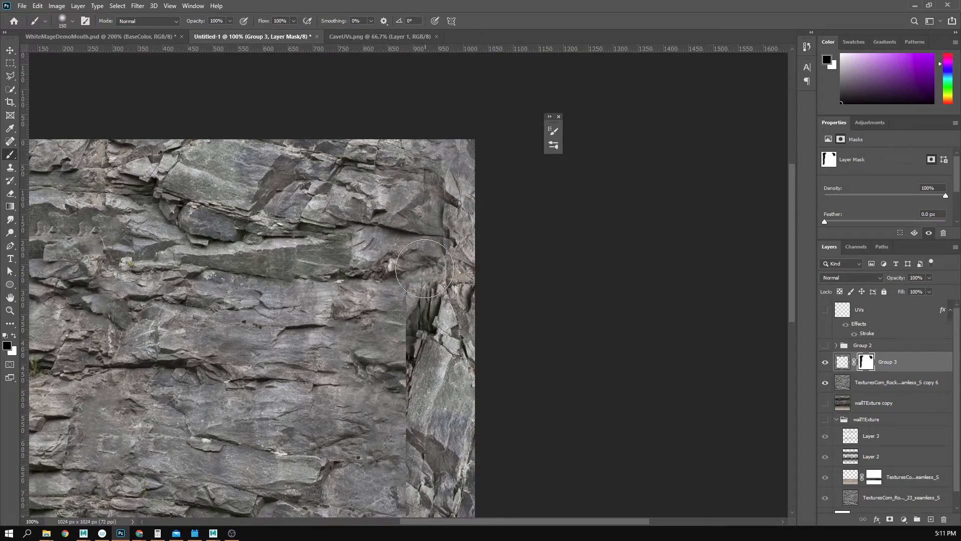
mouse_move(418, 281)
left_mouse_down()
mouse_move(395, 353)
mouse_move(401, 319)
left_mouse_up()
Step: Paint black on the Group 3 mask with a 175 px brush along the lower right inner seam and the right part of the bottom seam
key("bracketright")
key("bracketright")
key("bracketright")
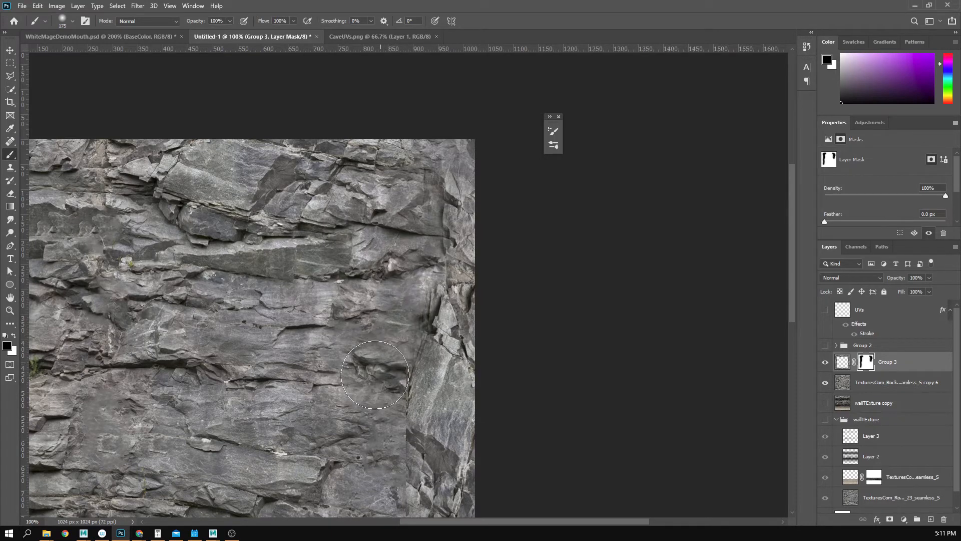
scroll(375, 374, "down", 6)
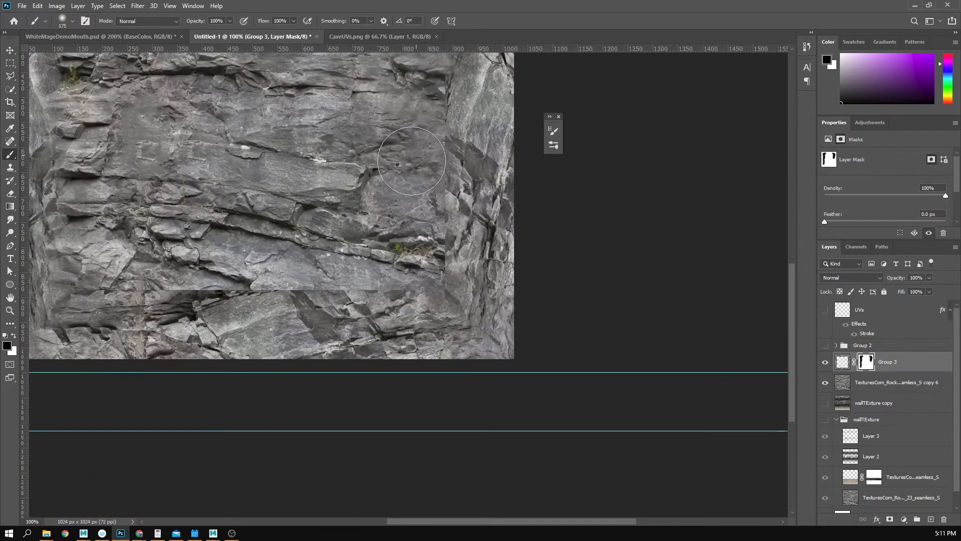
mouse_move(412, 161)
left_mouse_down()
mouse_move(398, 198)
mouse_move(414, 239)
mouse_move(418, 209)
mouse_move(426, 254)
mouse_move(421, 263)
mouse_move(398, 278)
left_mouse_up()
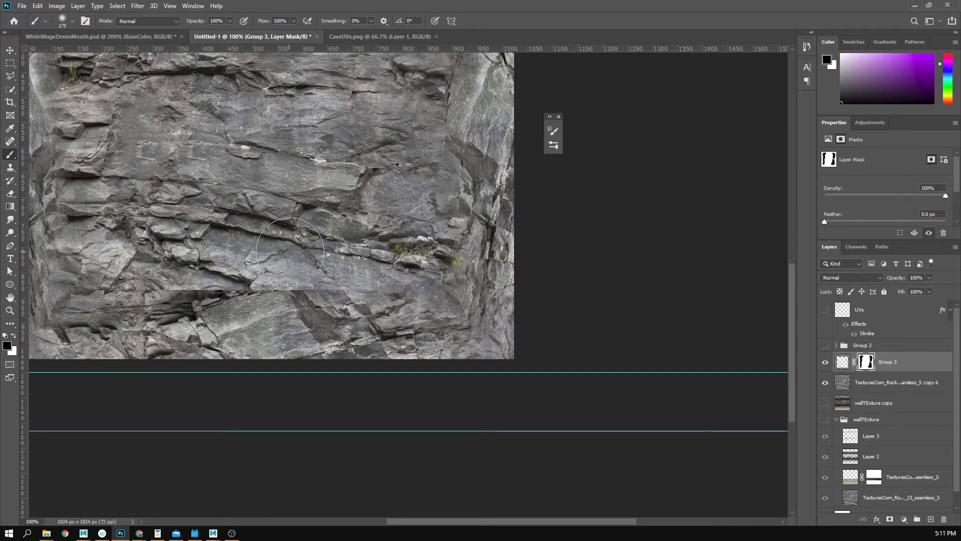
mouse_move(333, 253)
left_mouse_down()
mouse_move(315, 274)
mouse_move(325, 282)
mouse_move(334, 266)
left_mouse_up()
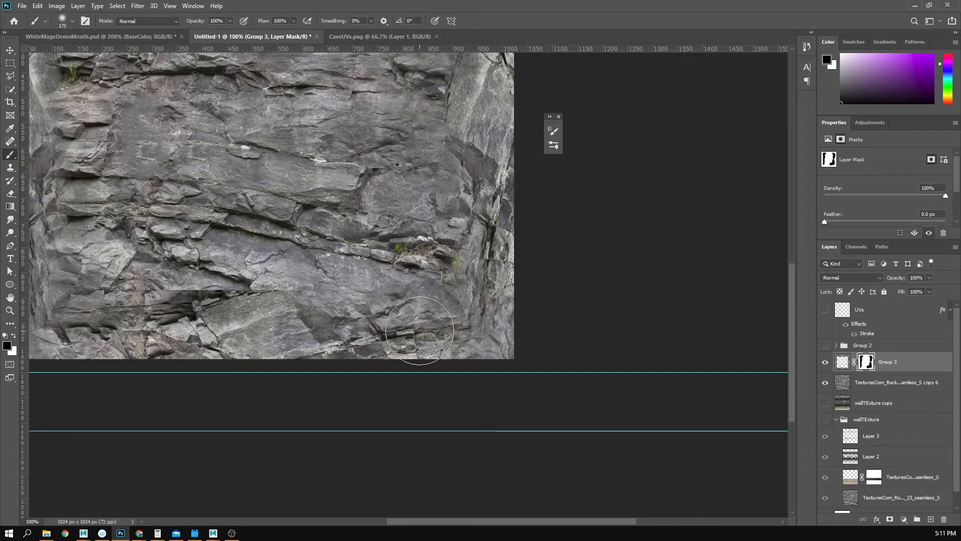
Step: Blend the rest of the bottom strip's seam by painting black on the Group 3 mask with smaller 90 and 60 px brushes
key("bracketleft")
key("bracketleft")
key("bracketleft")
key("bracketleft")
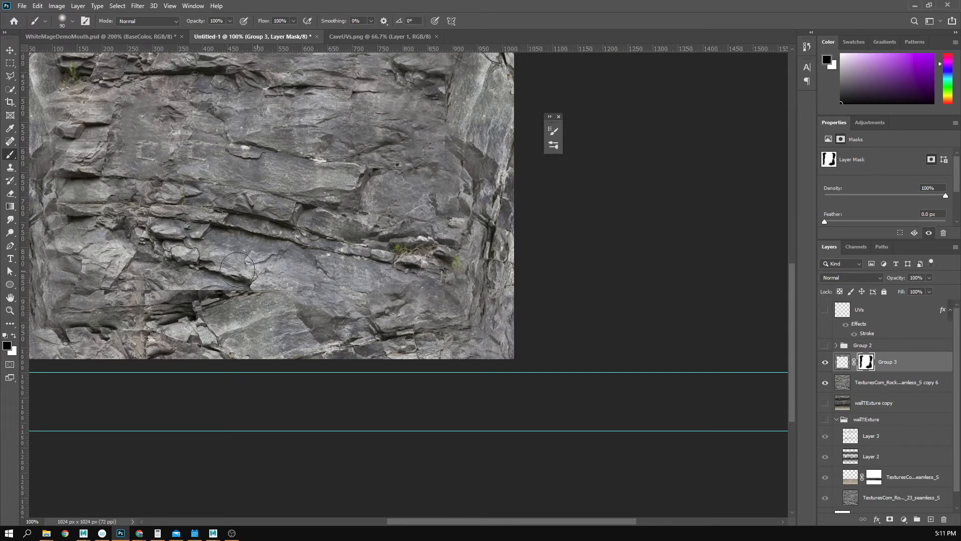
mouse_move(238, 270)
left_mouse_down()
mouse_move(189, 280)
mouse_move(237, 264)
mouse_move(192, 279)
mouse_move(415, 269)
left_mouse_up()
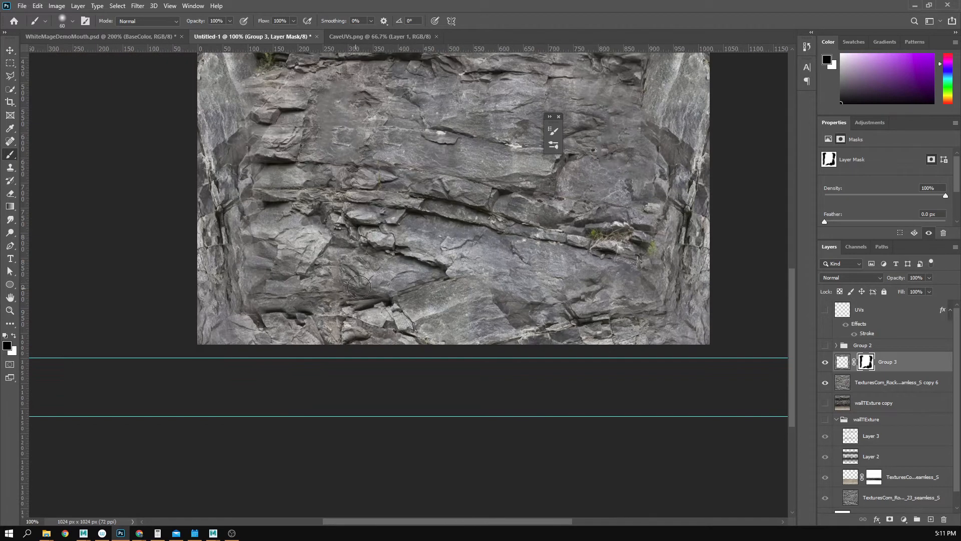
mouse_move(341, 295)
left_mouse_down()
mouse_move(262, 293)
mouse_move(288, 299)
mouse_move(271, 299)
mouse_move(258, 235)
mouse_move(256, 289)
left_mouse_up()
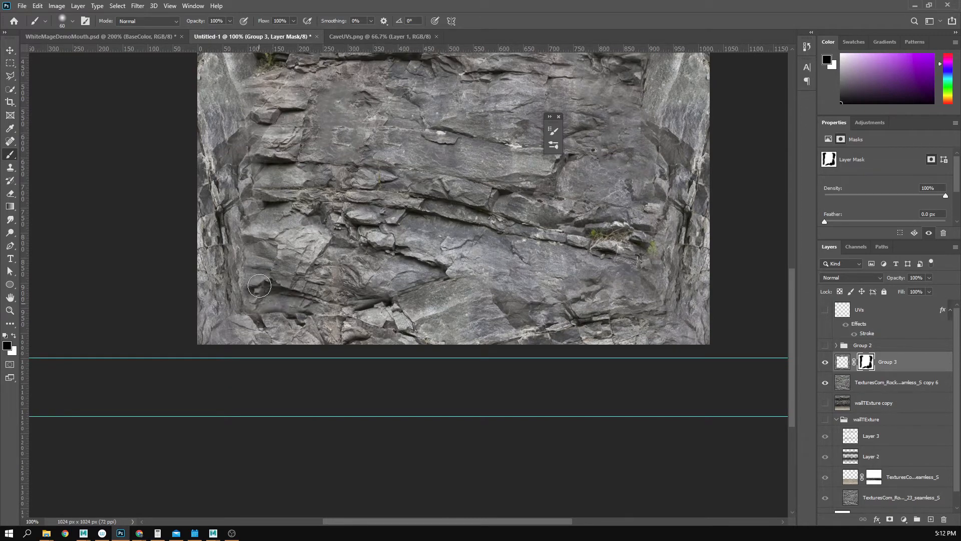
left_click_drag(293, 127, 278, 311)
mouse_move(266, 202)
left_mouse_down()
mouse_move(239, 360)
mouse_move(208, 371)
mouse_move(219, 350)
mouse_move(208, 284)
left_mouse_up()
Step: Save the texture to the computer as a PNG over the existing caveCeilingColor file, with the large file size option
key("z")
left_click_drag(503, 293, 441, 350)
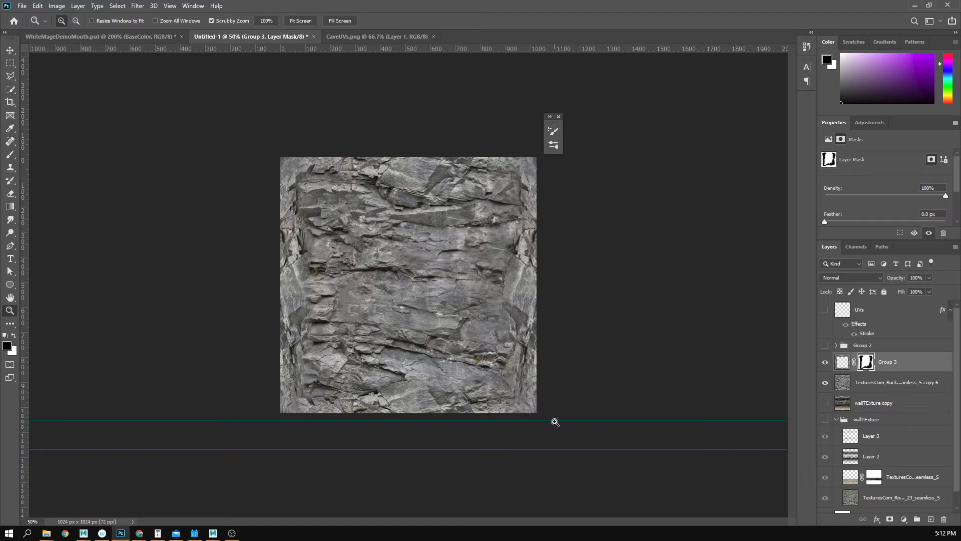
left_click(22, 6)
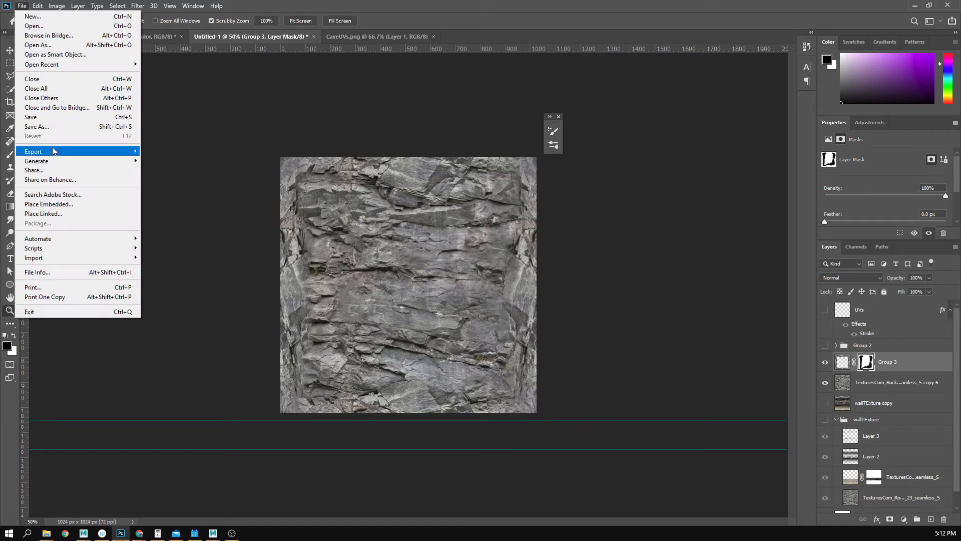
left_click(35, 126)
left_click(450, 412)
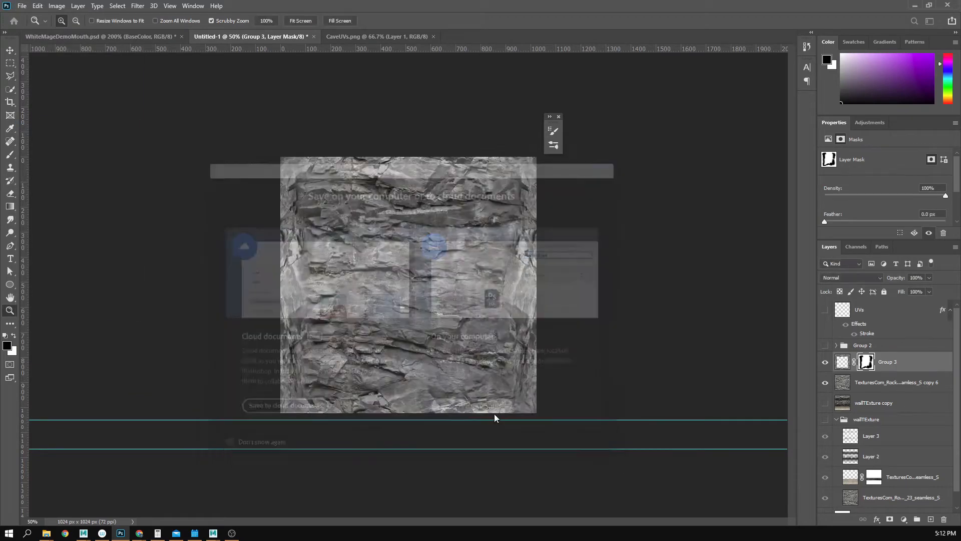
left_click(350, 231)
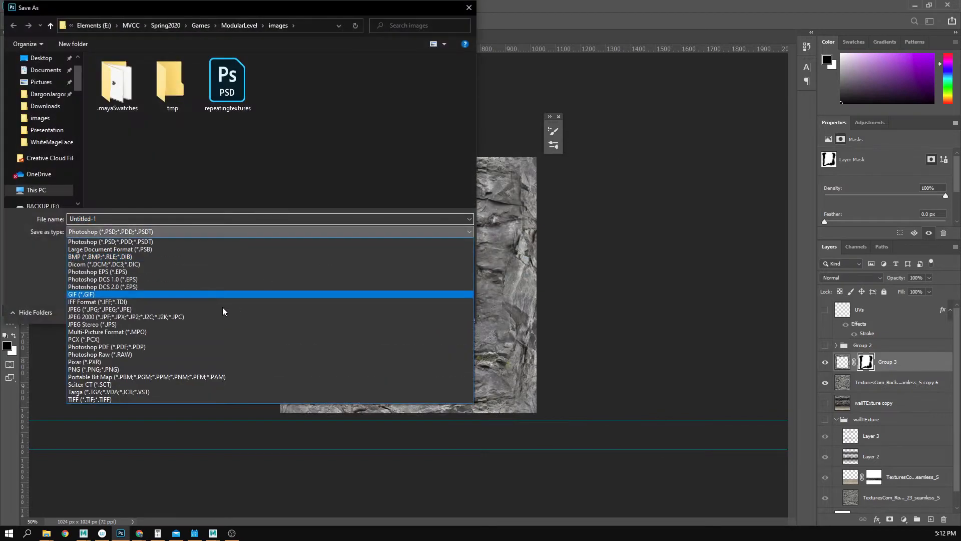
left_click(158, 367)
left_click(269, 76)
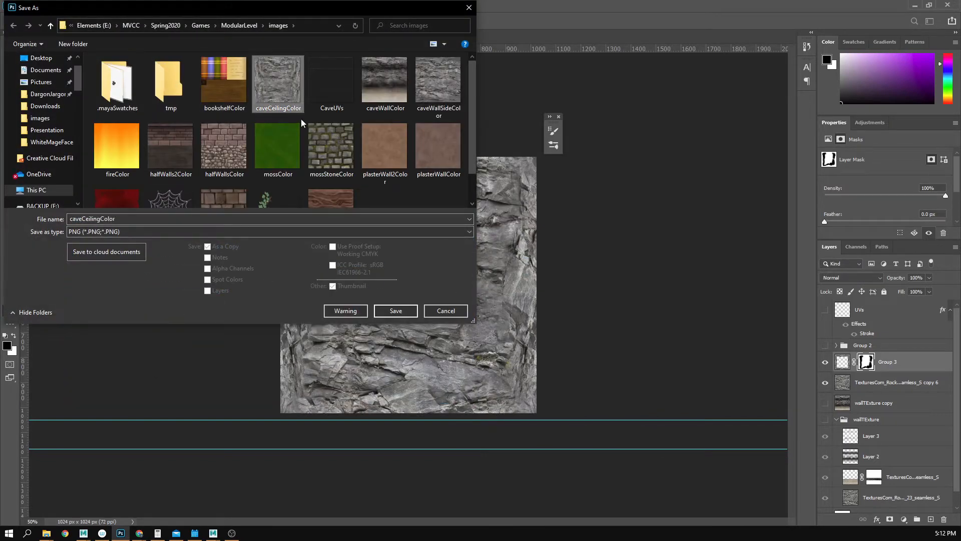
left_click(407, 311)
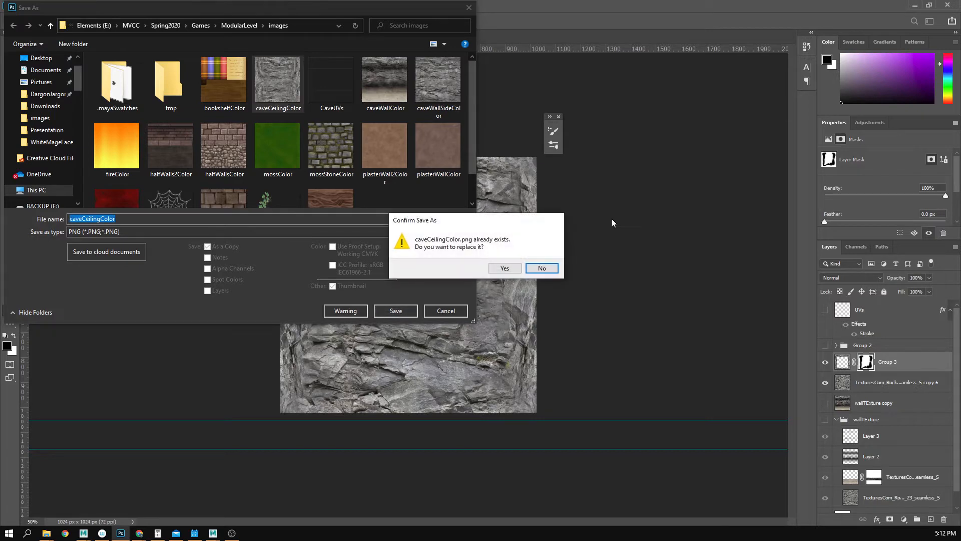
left_click(505, 269)
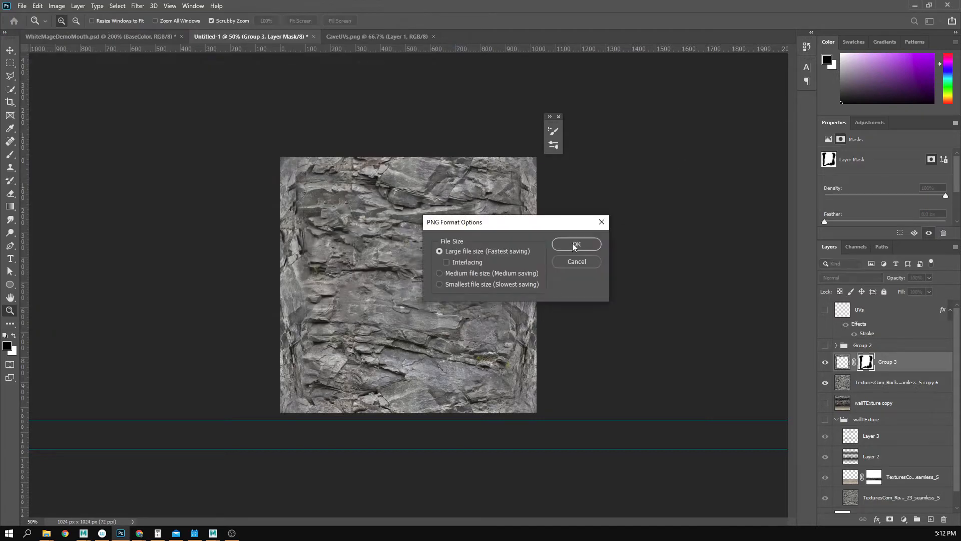
left_click(574, 244)
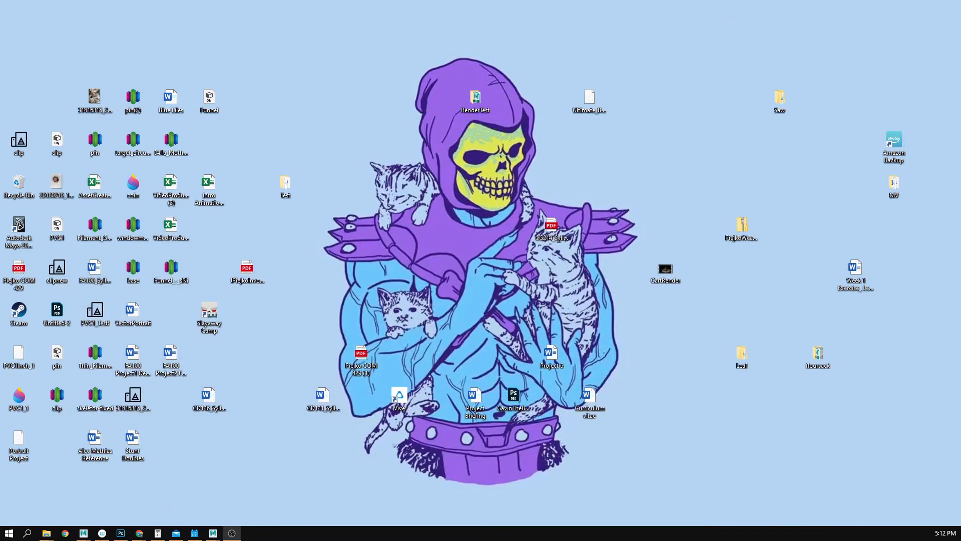
Step: Switch to Maya, hide the layer3 display layer, and show layer2
mouse_move(209, 535)
left_click(248, 506)
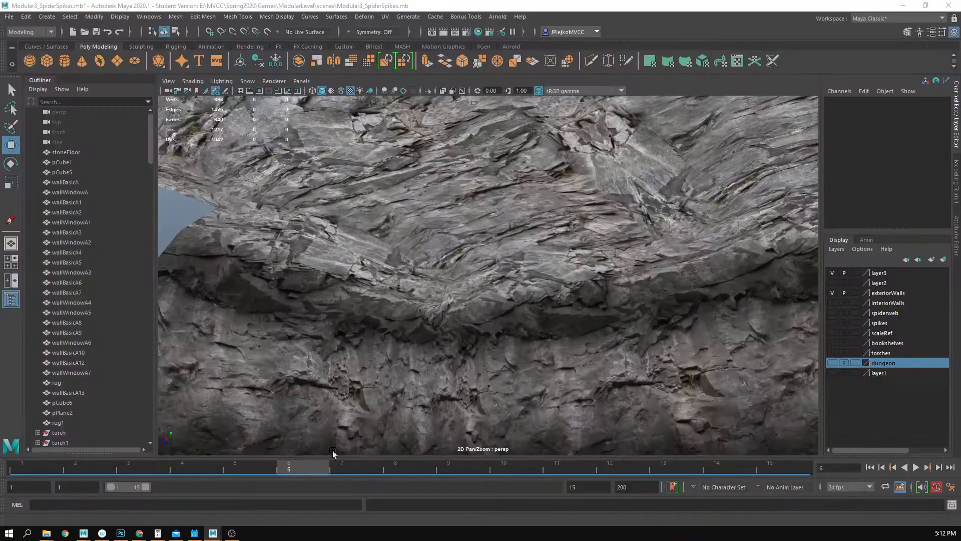
left_click_drag(513, 426, 717, 347)
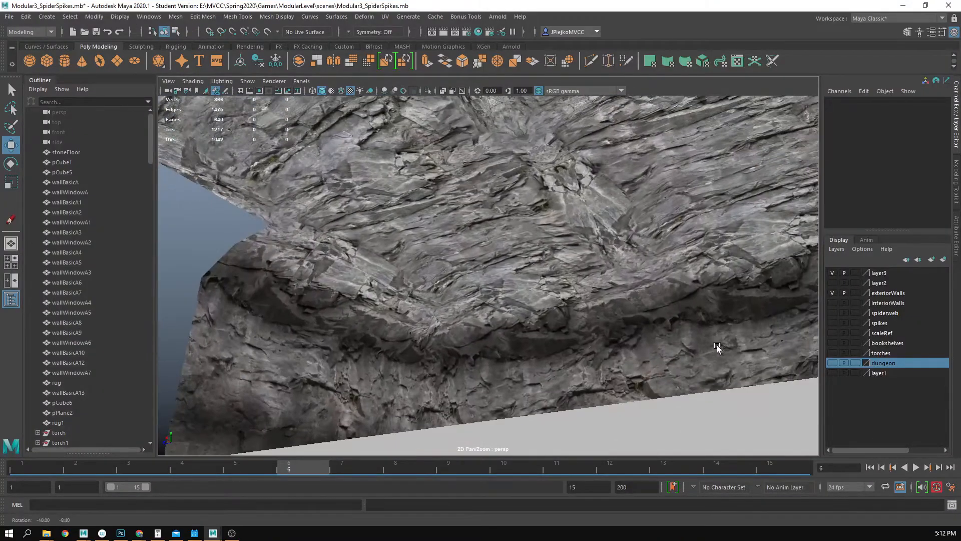
left_click(835, 274)
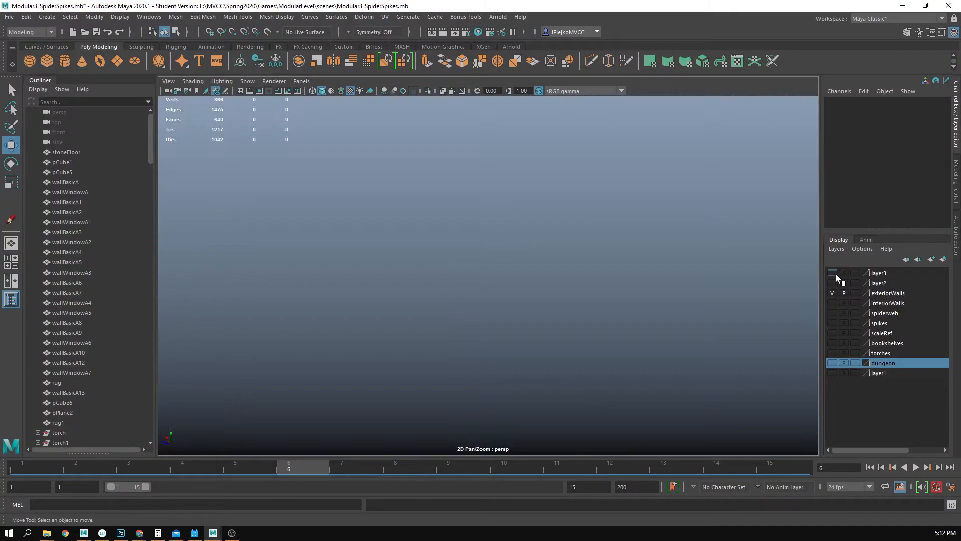
left_click(836, 280)
left_click(834, 283)
Step: Create a polygon plane and move it about 6.9 units along X, out in front of the cave wall piece
left_click_drag(620, 301, 489, 335)
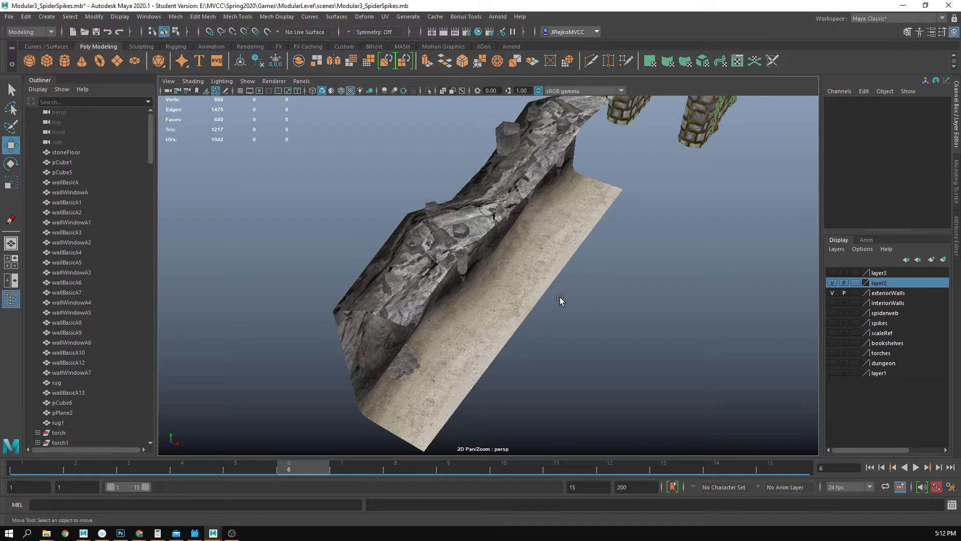
left_click(528, 309)
left_click_drag(528, 309, 515, 242)
left_click(117, 61)
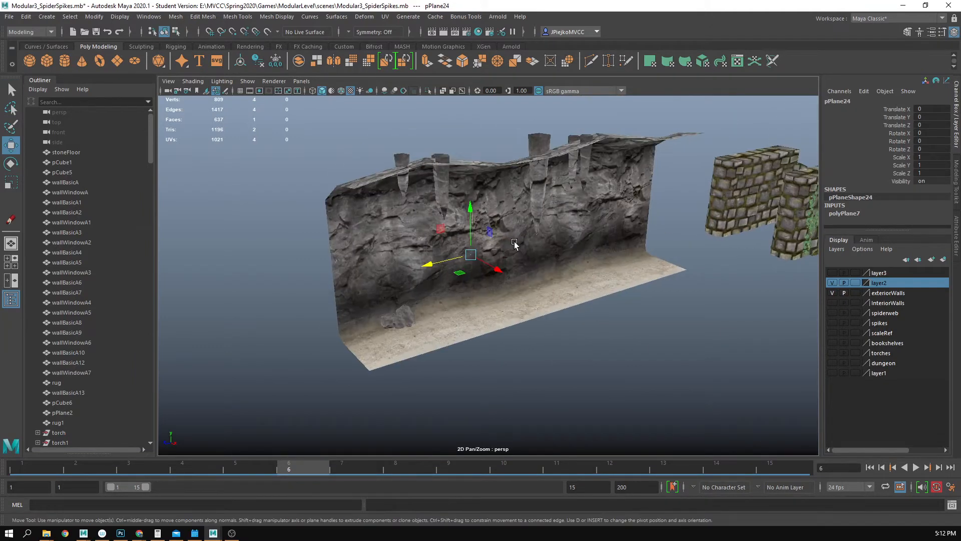
left_click_drag(505, 275, 501, 293)
left_click_drag(499, 204, 614, 363)
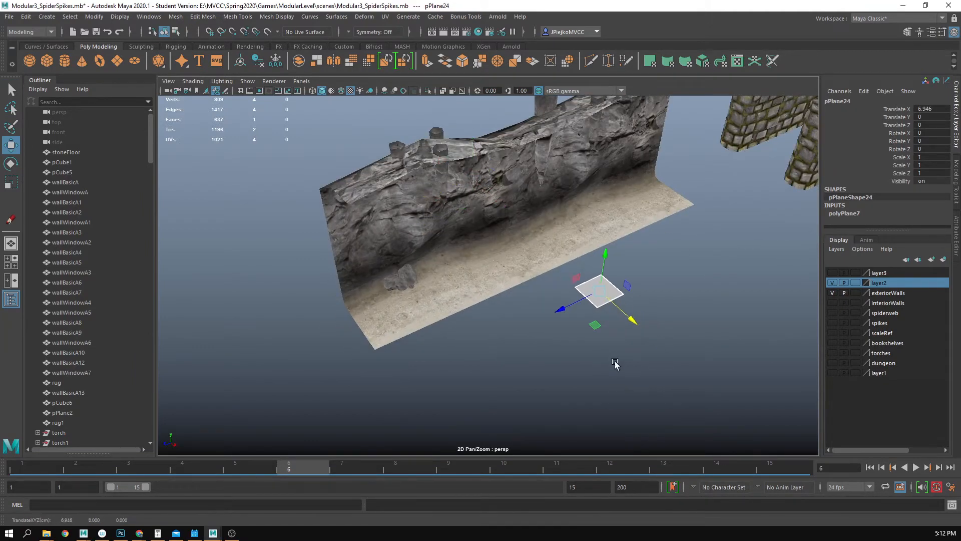
Step: Scale the new polygon plane to 6 on all three axes
left_click_drag(932, 157, 932, 166)
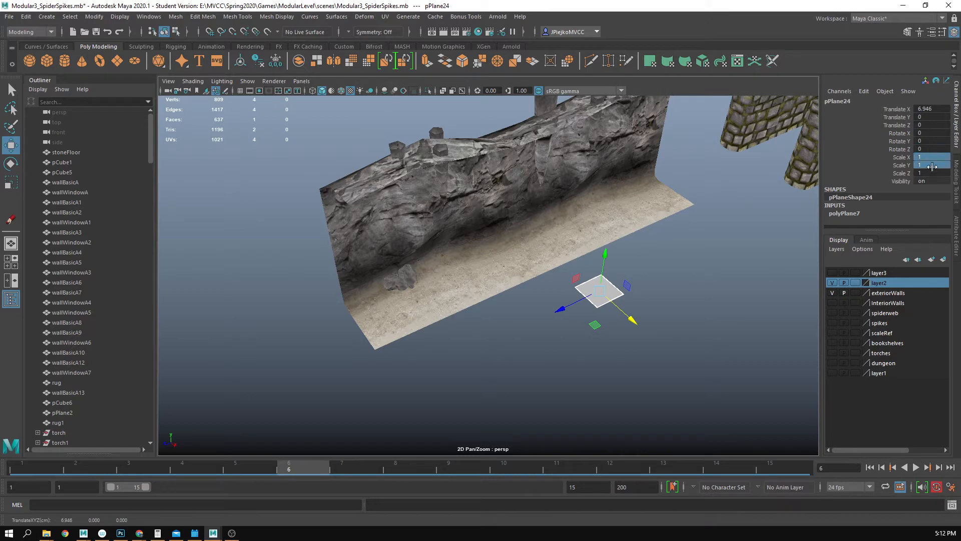
key("Return")
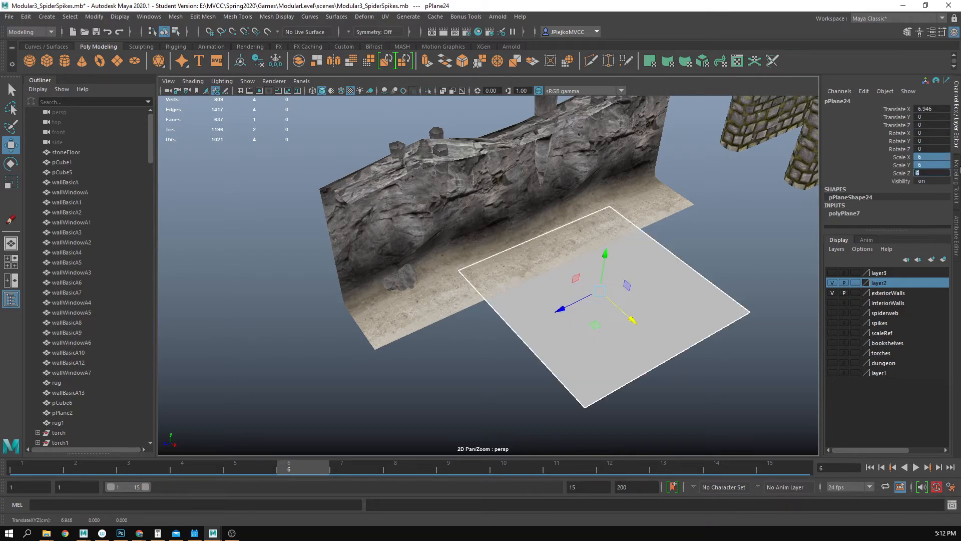
left_click_drag(568, 246, 468, 289)
scroll(468, 289, "down", 4)
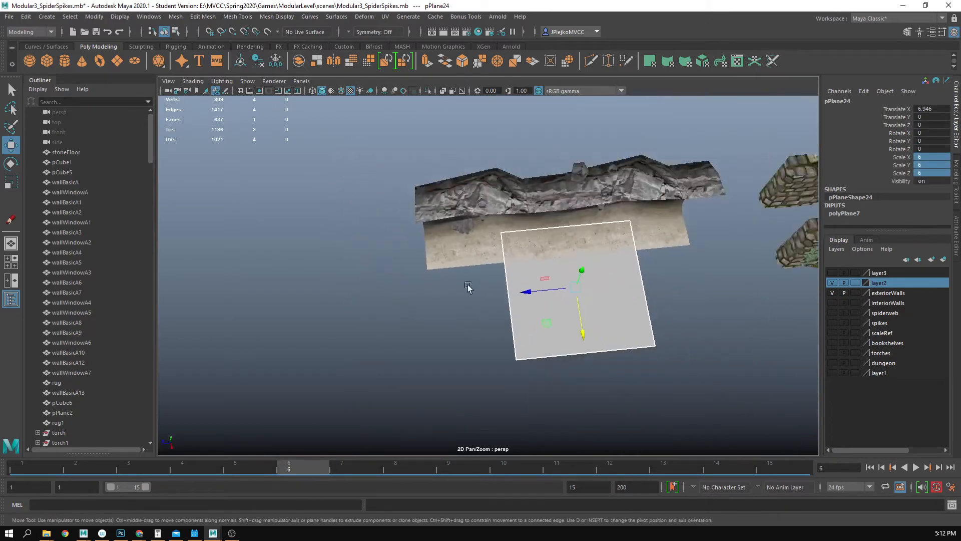
Step: Snap the plane's pivot to its corner, align it with the cave wall's front corner, and raise it to the wall's top edge
key("d")
key("v")
left_click_drag(573, 291, 431, 275)
key("v")
left_click_drag(486, 291, 535, 241)
left_click(540, 272)
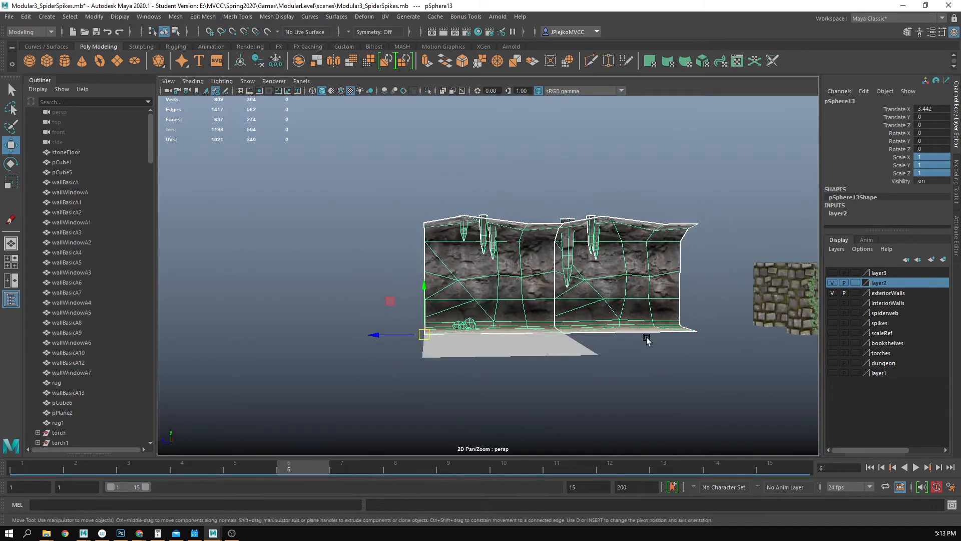
left_click(648, 339)
left_click_drag(391, 300, 543, 340)
left_click(478, 339)
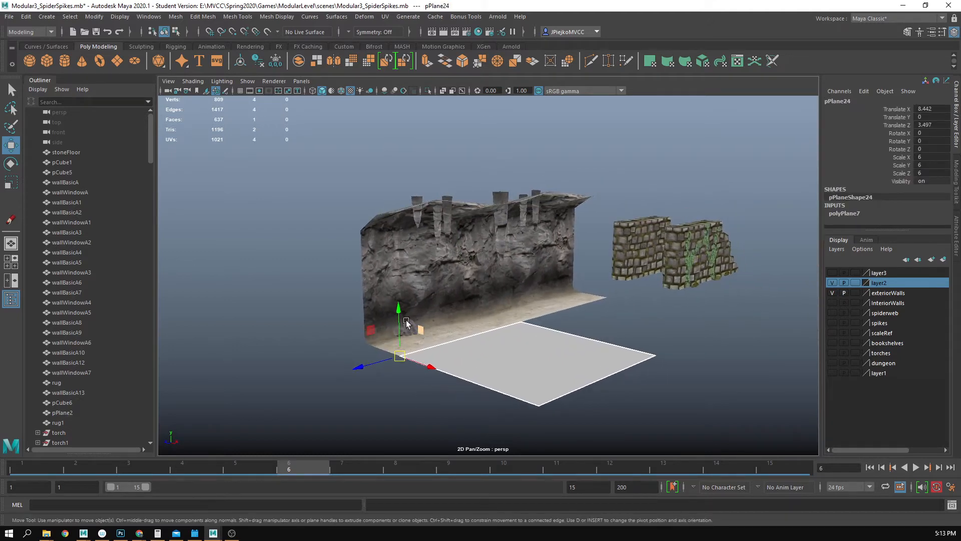
left_click_drag(399, 323, 210, 141)
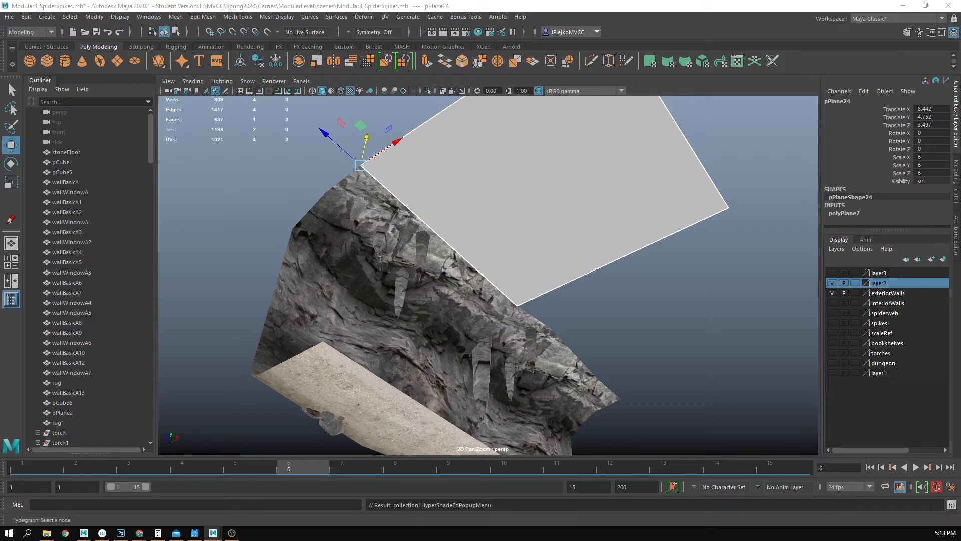
Step: Assign the cave ceiling rock material to the raised plane
left_click(742, 298)
left_click_drag(553, 258, 601, 300)
scroll(567, 336, "up", 5)
left_click_drag(567, 335, 300, 313)
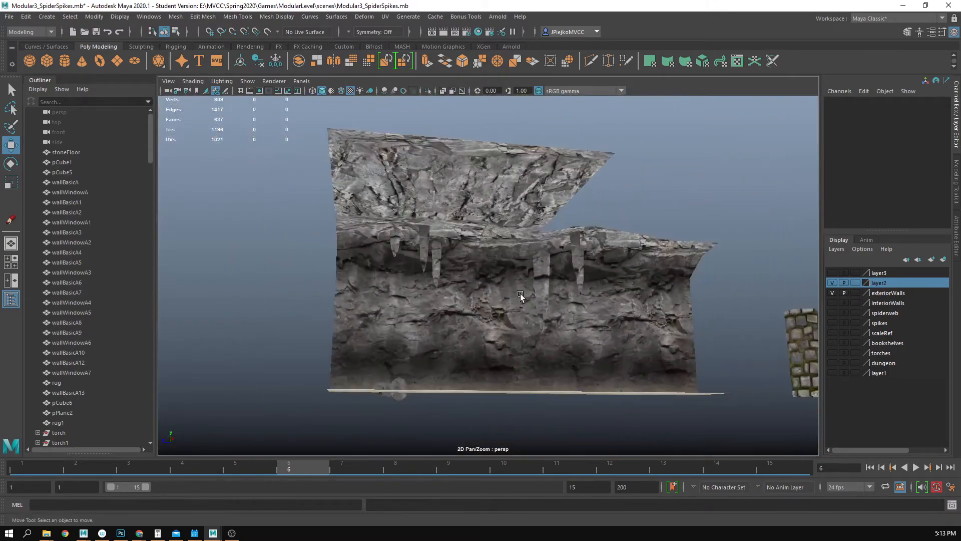
Step: Examine the seam between the textured ceiling plane and the cave wall's top edge from above and below
left_click_drag(522, 295, 618, 358)
left_click(577, 313)
left_click_drag(515, 368, 648, 241)
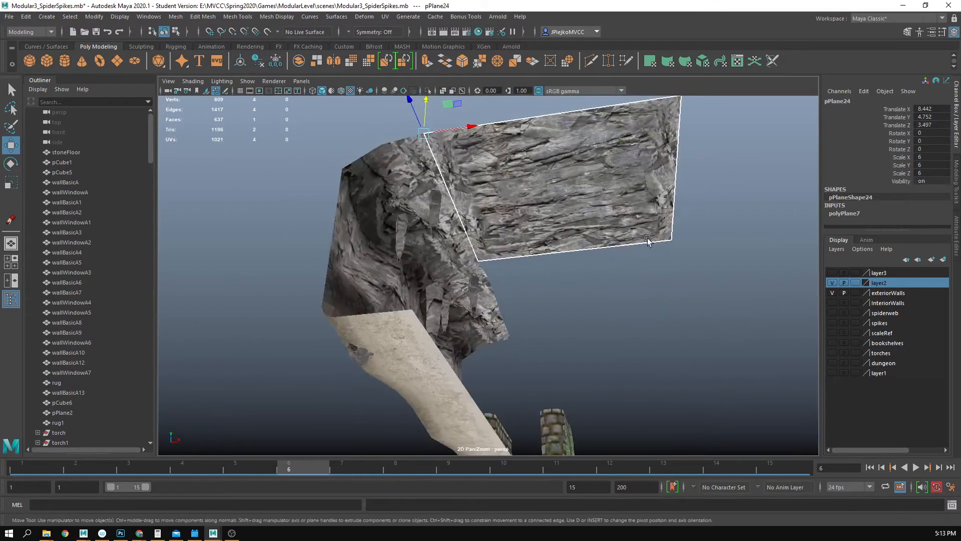
left_click_drag(510, 227, 380, 209)
scroll(470, 295, "up", 5)
left_click_drag(529, 196, 396, 264)
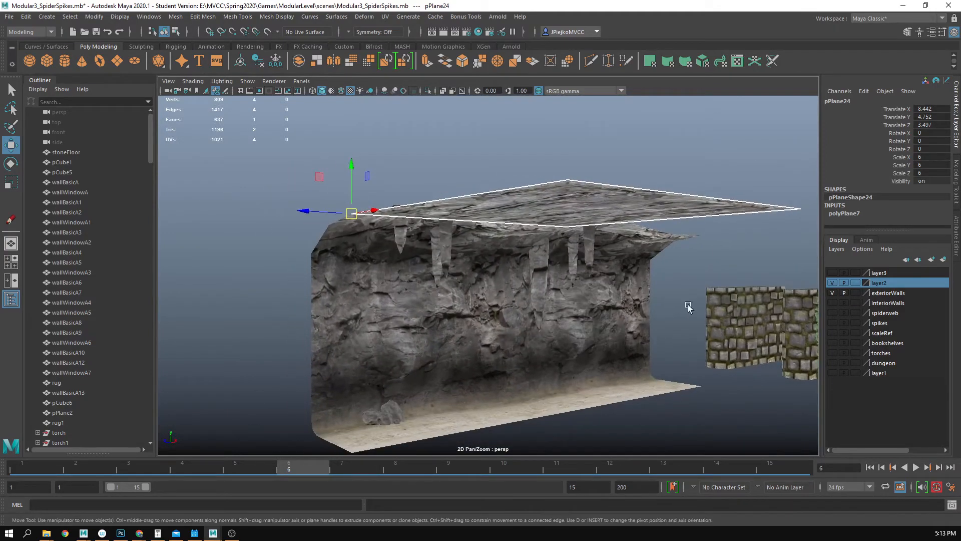
left_click_drag(507, 247, 501, 293)
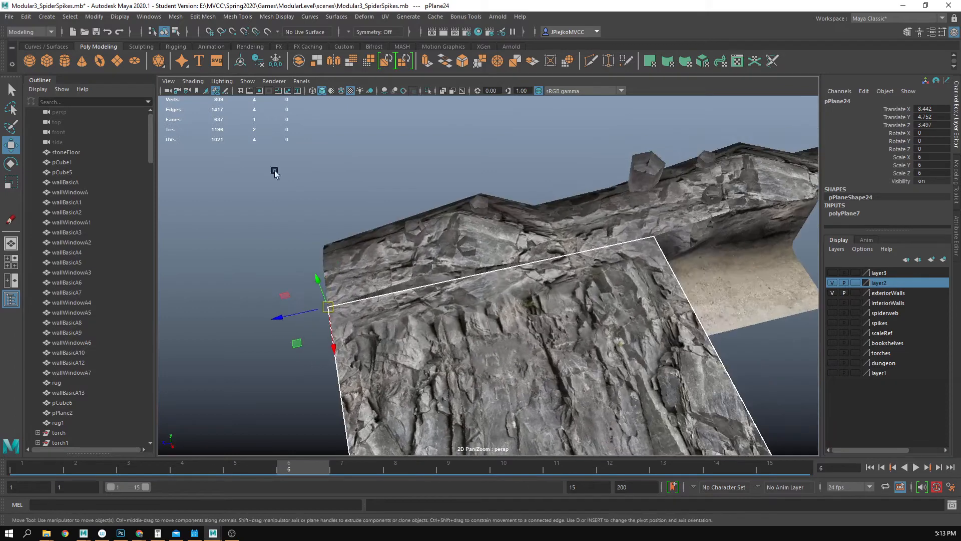
Step: Turn off hardware texturing in the viewport and light the scene with the default lighting
left_click(192, 80)
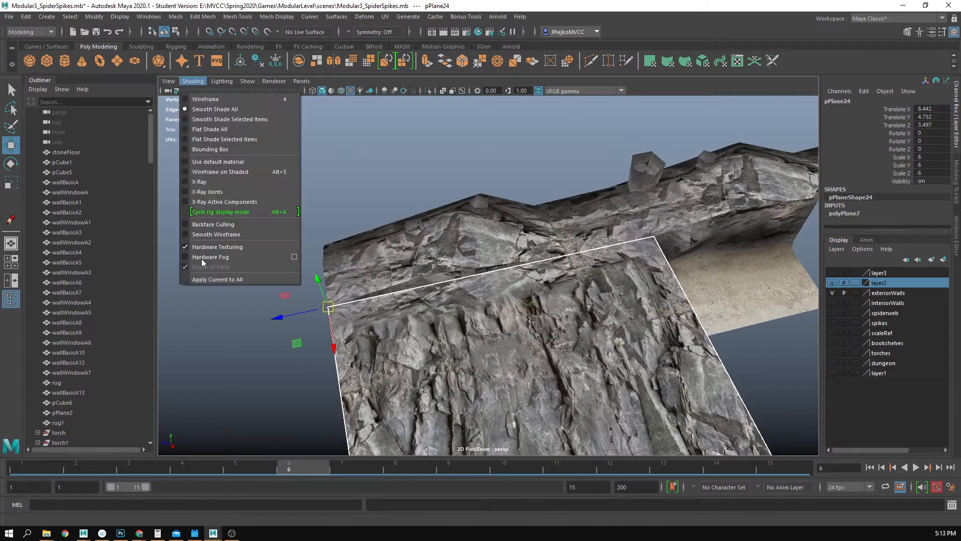
left_click(217, 246)
left_click_drag(397, 267, 494, 280)
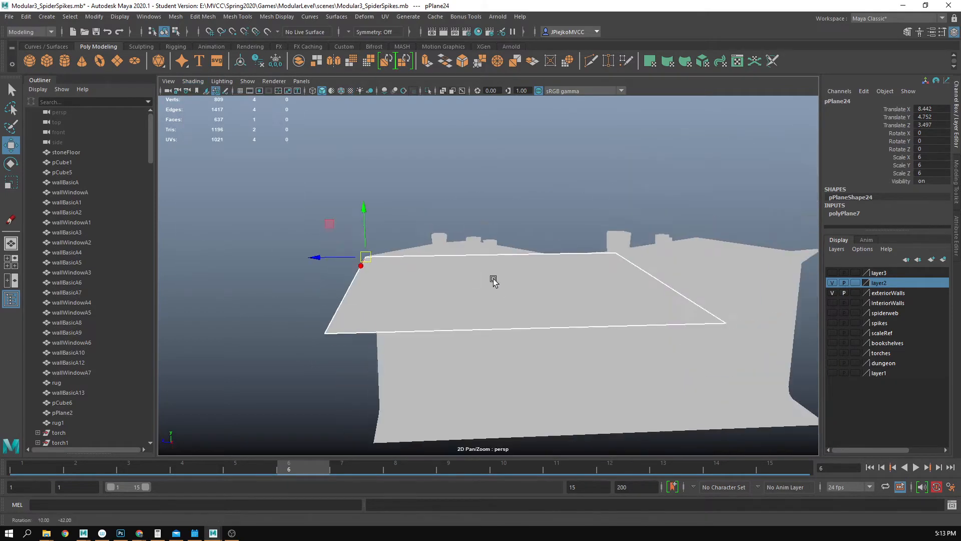
left_click(219, 83)
left_click(231, 100)
mouse_move(517, 244)
left_mouse_down()
mouse_move(536, 253)
mouse_move(539, 207)
mouse_move(620, 268)
mouse_move(515, 199)
left_mouse_up()
Step: Show wireframe on shaded surfaces and enable two-sided lighting in the viewport
left_click(193, 81)
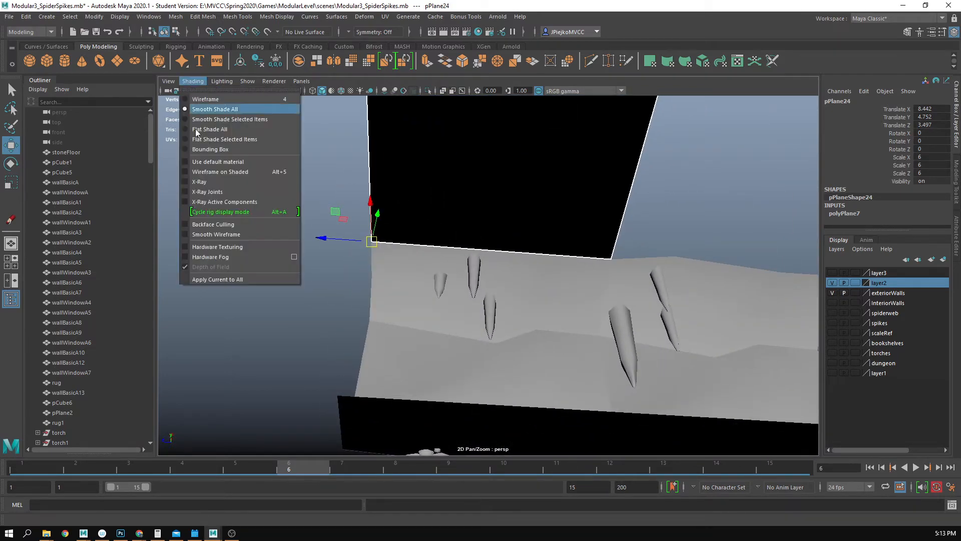
left_click(221, 171)
mouse_move(397, 215)
left_mouse_down()
mouse_move(490, 303)
mouse_move(518, 258)
left_mouse_up()
left_click(222, 81)
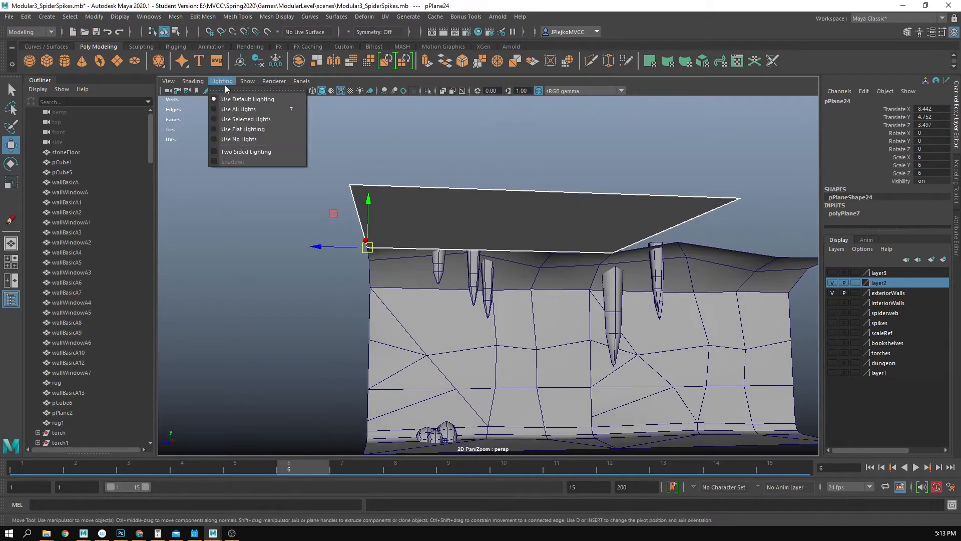
left_click(236, 152)
mouse_move(240, 160)
left_mouse_down()
mouse_move(315, 189)
mouse_move(455, 189)
mouse_move(321, 164)
mouse_move(326, 227)
mouse_move(365, 242)
mouse_move(313, 212)
mouse_move(440, 189)
mouse_move(433, 206)
mouse_move(419, 165)
mouse_move(412, 171)
mouse_move(486, 186)
mouse_move(423, 218)
left_mouse_up()
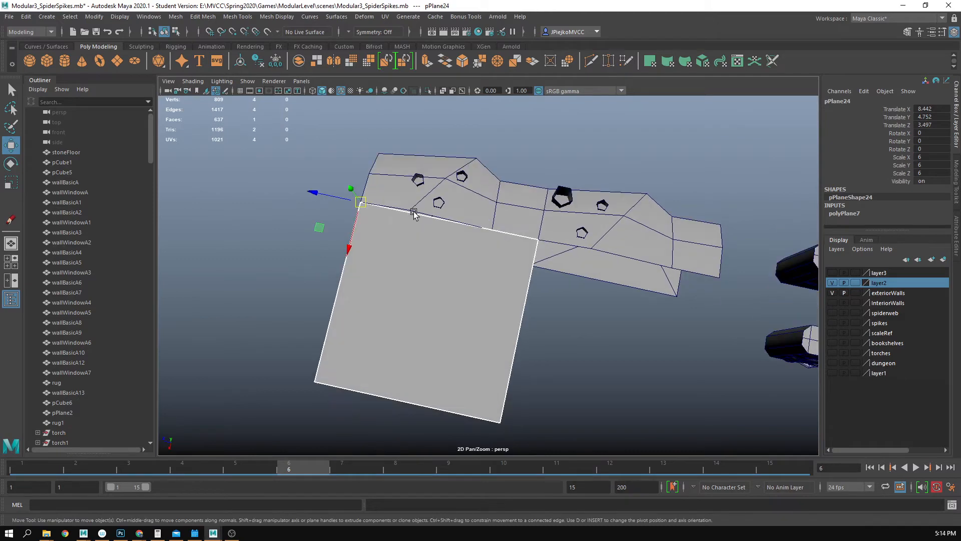
Step: Separate the combined cave wall mesh into its individual pieces
left_click_drag(522, 192, 423, 360)
left_click(544, 304)
left_click_drag(544, 305, 528, 299)
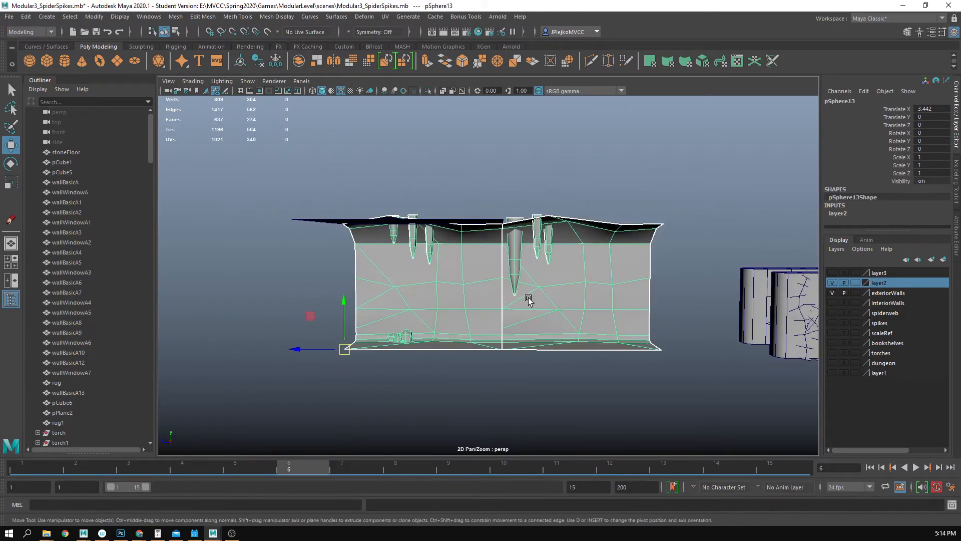
left_click(176, 17)
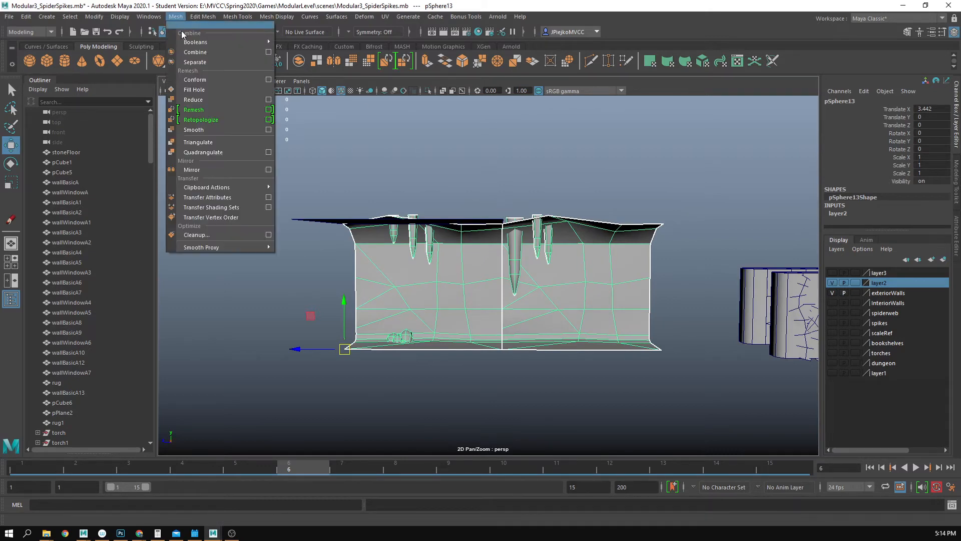
left_click(194, 64)
left_click(446, 161)
Step: Set the pivot of the wall section with the floor rocks to its outer floor corner, then duplicate it about 7 units along Z
left_click(468, 320)
left_click_drag(469, 319, 517, 336)
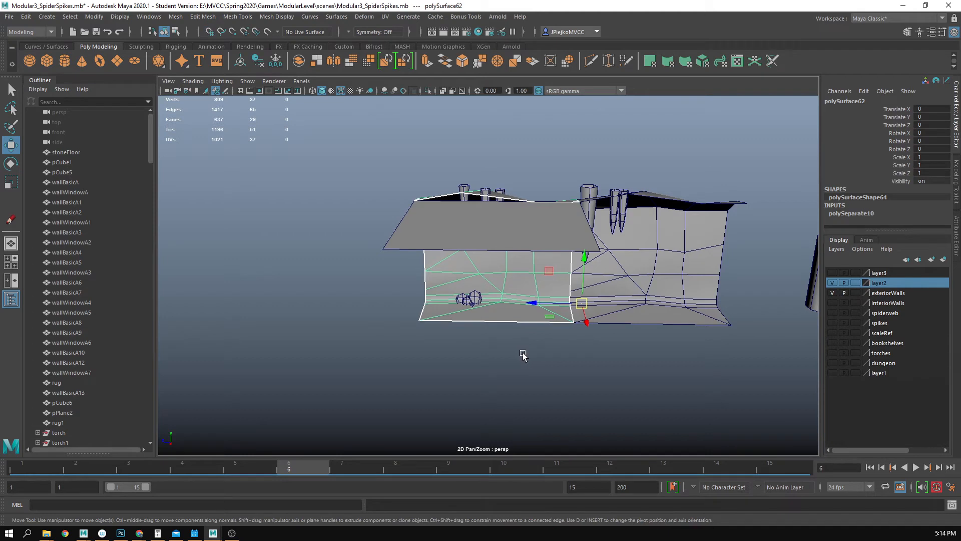
key("d")
left_click_drag(581, 309, 460, 349)
key("ctrl+d")
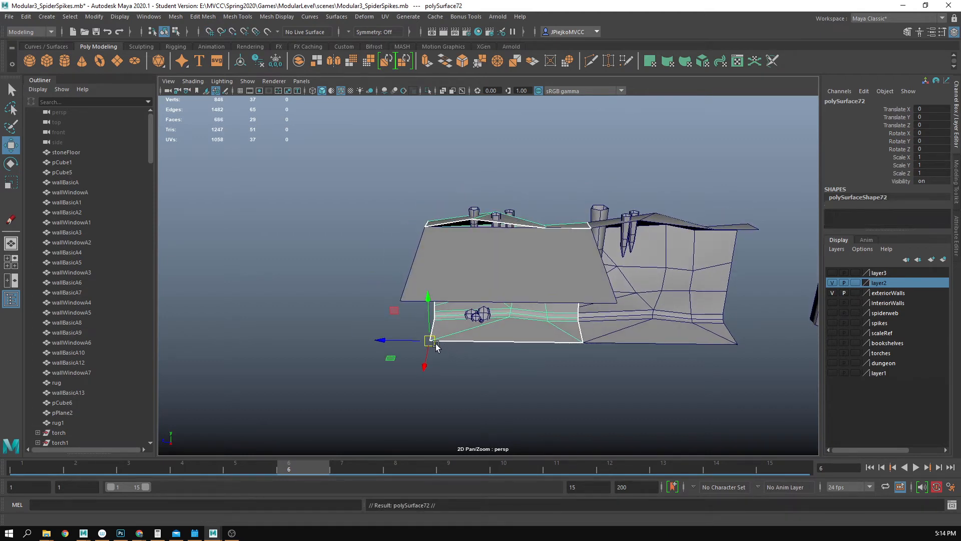
left_click_drag(395, 341, 260, 345)
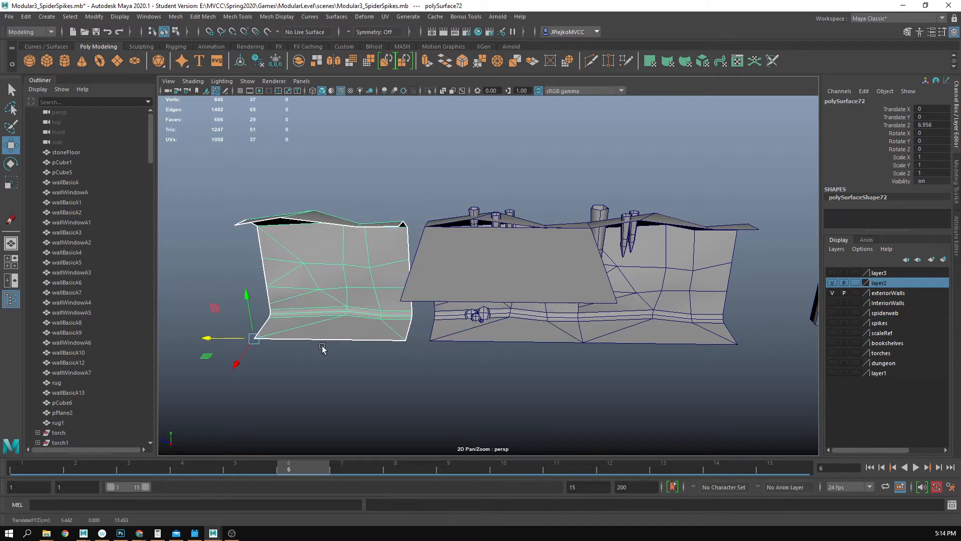
Step: Snap the copy's pivot to its inner floor corner and butt the copy against the original section at Translate Z 6
key("v")
key("d")
left_click_drag(405, 339, 422, 357)
Step: Rotate the duplicated wall section to 90 degrees around Y to form a corner
key("e")
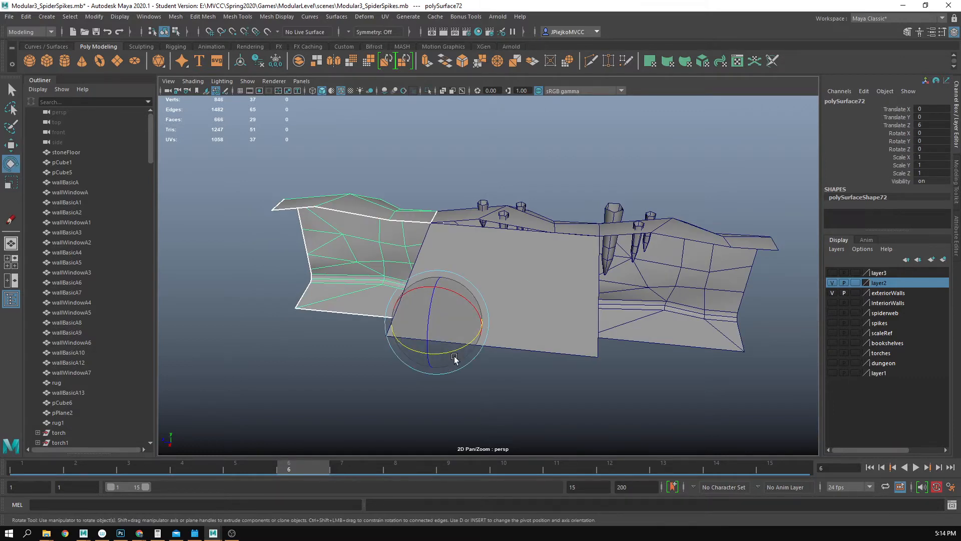
left_click_drag(481, 328, 473, 346)
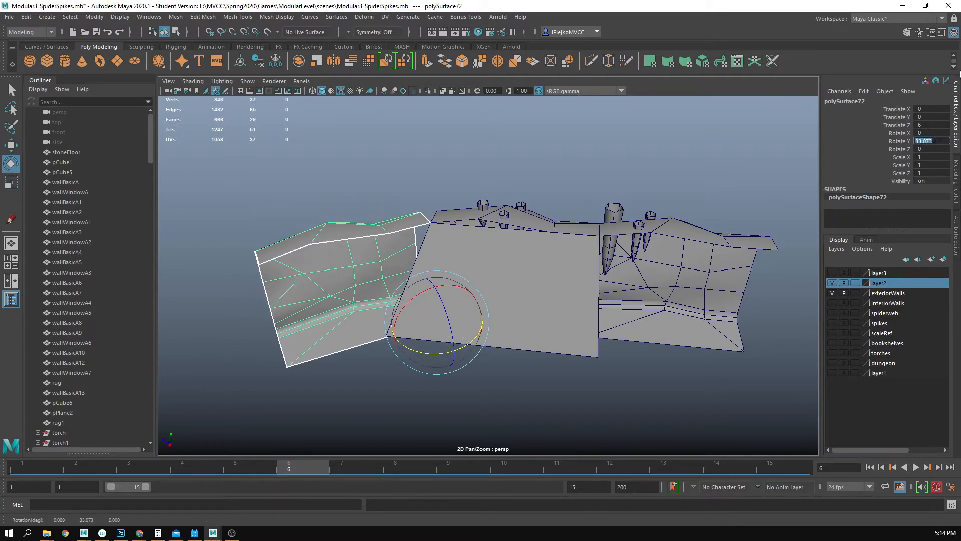
type("45")
key("Return")
type("90")
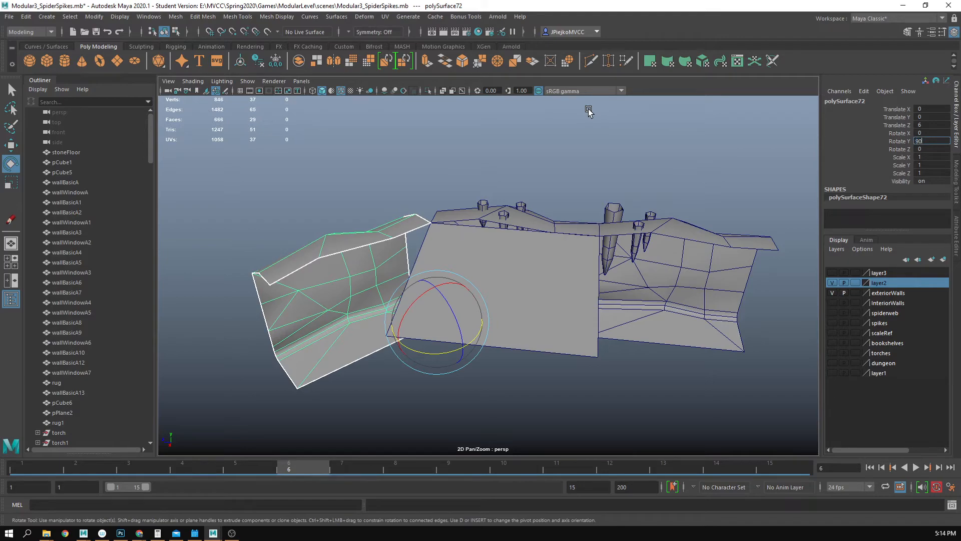
key("Return")
left_click(417, 158)
left_click_drag(417, 158, 320, 314)
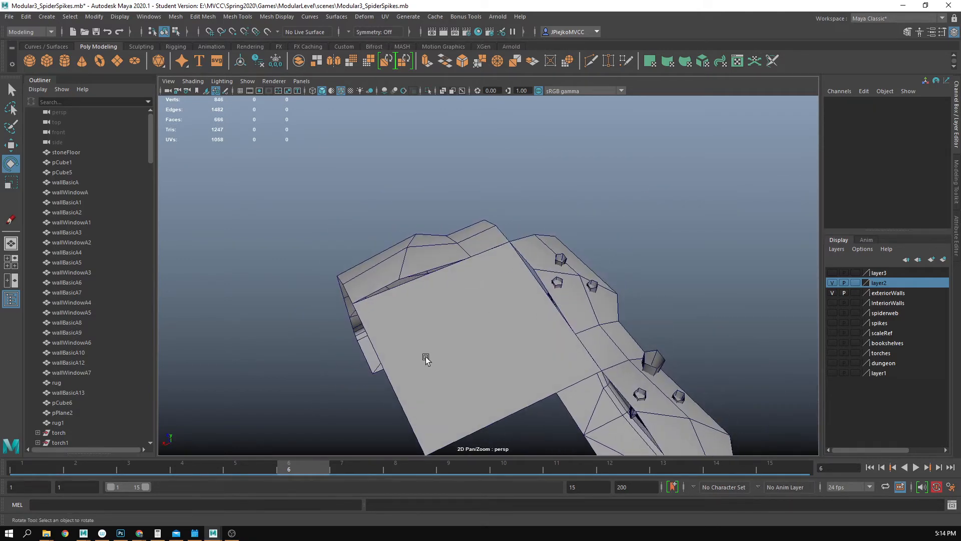
Step: Insert two edge loops in each direction across the ceiling plane with the Multi-Cut tool
left_click_drag(426, 359, 373, 285)
left_click(476, 244)
left_click(407, 272)
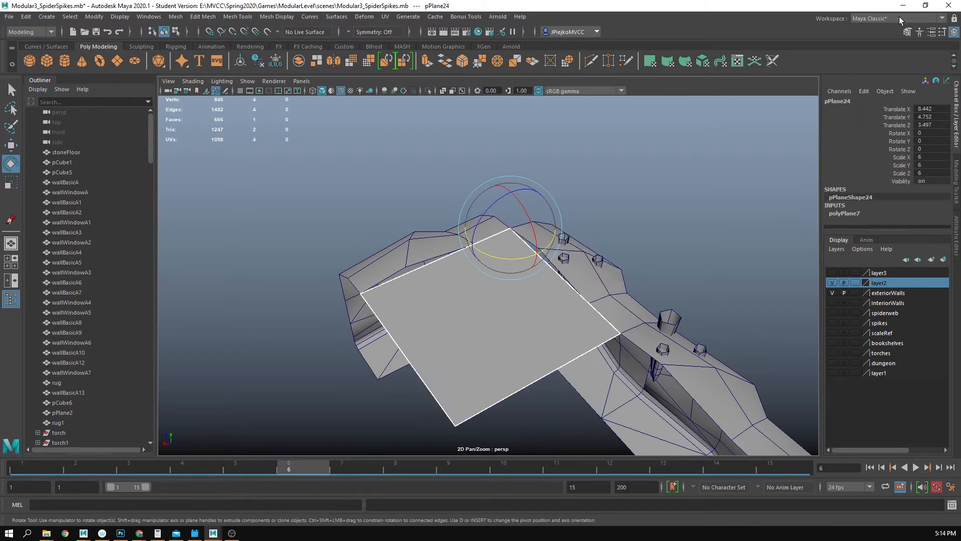
left_click(907, 31)
left_click(854, 374)
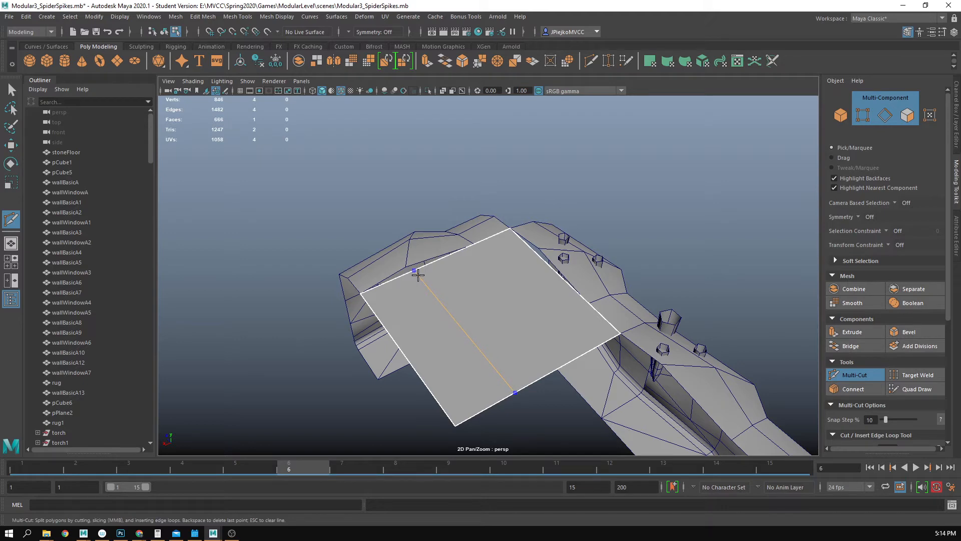
left_click(488, 259, "ctrl")
left_click_drag(518, 314, 493, 310)
Step: Snap the ceiling plane's edge vertices along the rotated wall section to that wall's top vertices
scroll(493, 311, "up", 5)
key("w")
right_click(434, 246)
scroll(429, 241, "up", 2)
left_click_drag(358, 228, 393, 221)
key("ctrl+z")
left_click_drag(421, 251, 395, 220)
left_click_drag(565, 241, 701, 277)
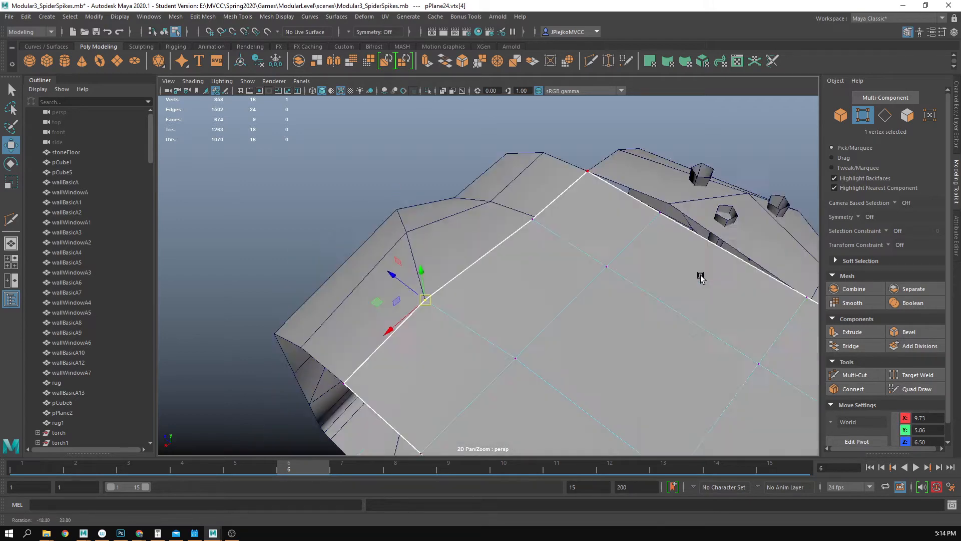
Step: Snap the ceiling plane's edge vertices along the original wall section to that wall's top vertices
left_click_drag(530, 276, 536, 237)
left_click(554, 258)
key("ctrl+z")
left_click(686, 262)
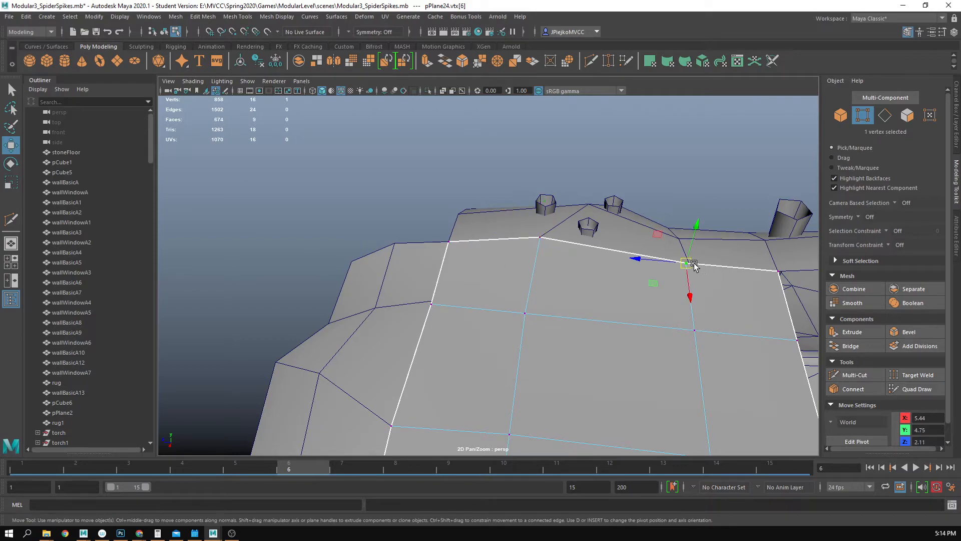
left_click_drag(690, 259, 403, 293)
left_click_drag(490, 403, 489, 373)
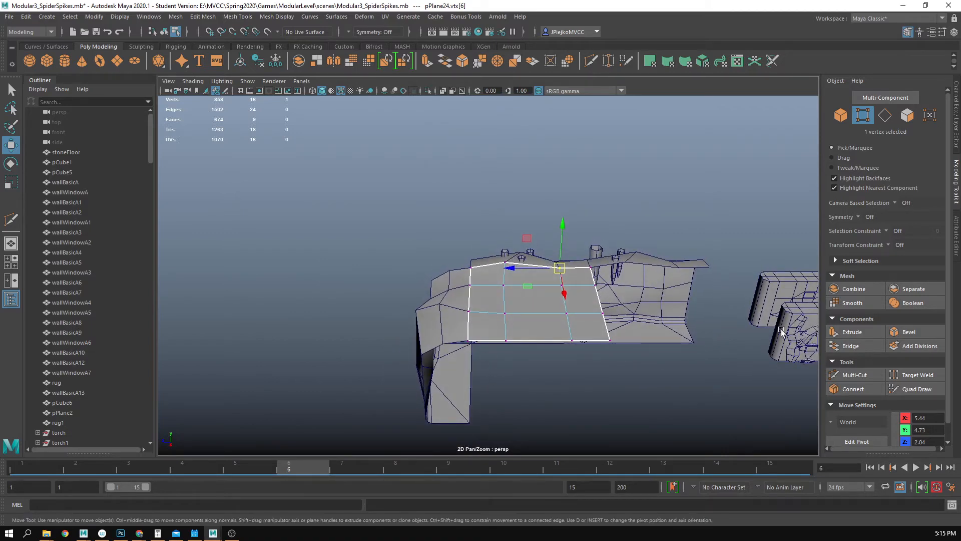
Step: Return to object mode, duplicate the shaped ceiling plane, and place the copy edge to edge beside it along the second wall section
left_click_drag(573, 290, 543, 286)
key("F8")
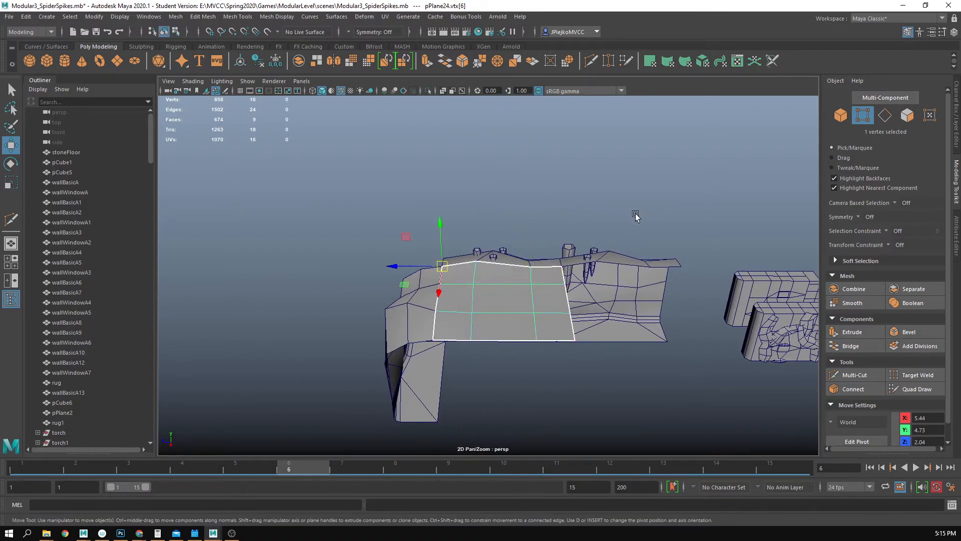
left_click_drag(461, 268, 436, 268)
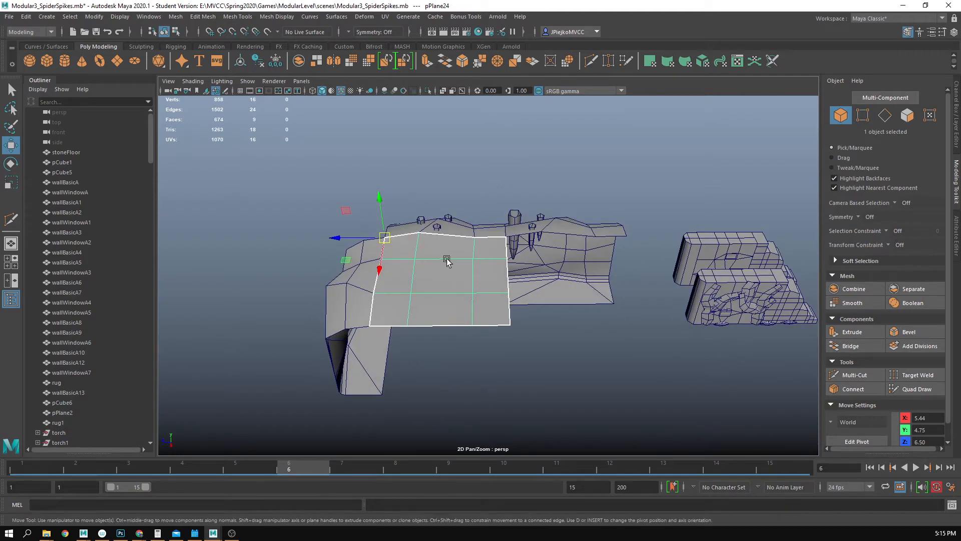
left_click_drag(359, 240, 506, 242)
scroll(629, 375, "up", 3)
left_click(629, 376)
left_click_drag(623, 383, 677, 389)
Step: Snap the original ceiling plane's vertices along the shared seam to the matching vertices of the neighbouring copy
left_click(541, 326)
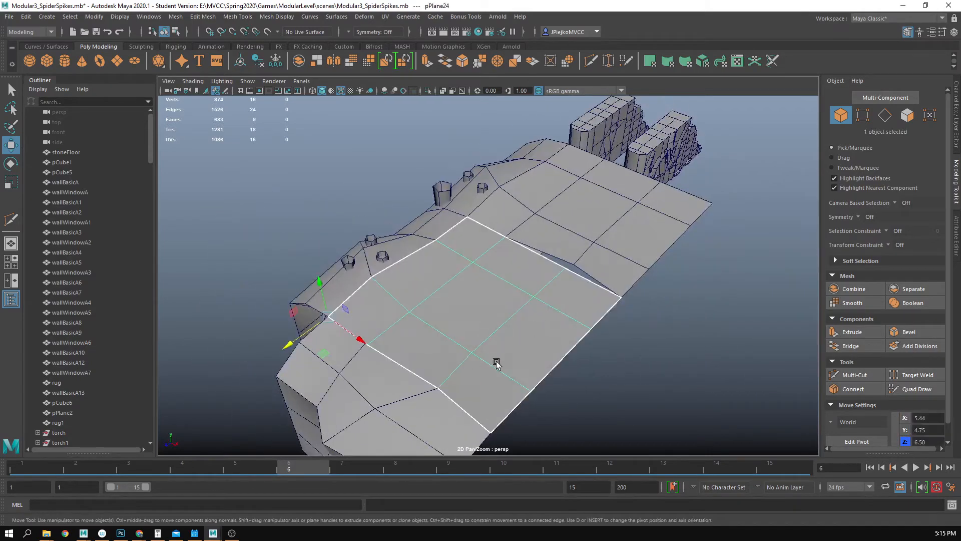
mouse_move(496, 364)
left_mouse_down()
mouse_move(466, 360)
mouse_move(493, 355)
left_mouse_up()
right_click(473, 278)
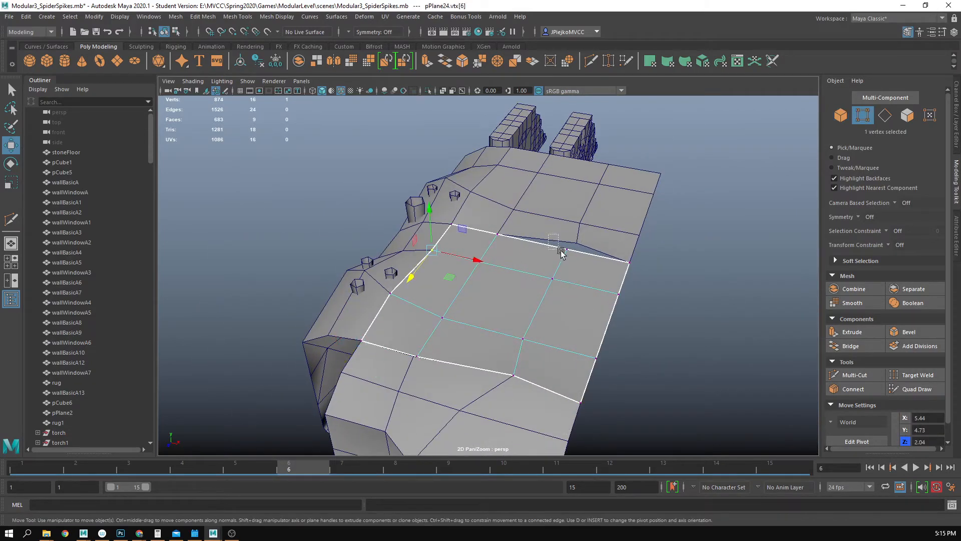
left_click(561, 248)
left_click_drag(564, 251, 686, 233)
left_click_drag(595, 230, 592, 208)
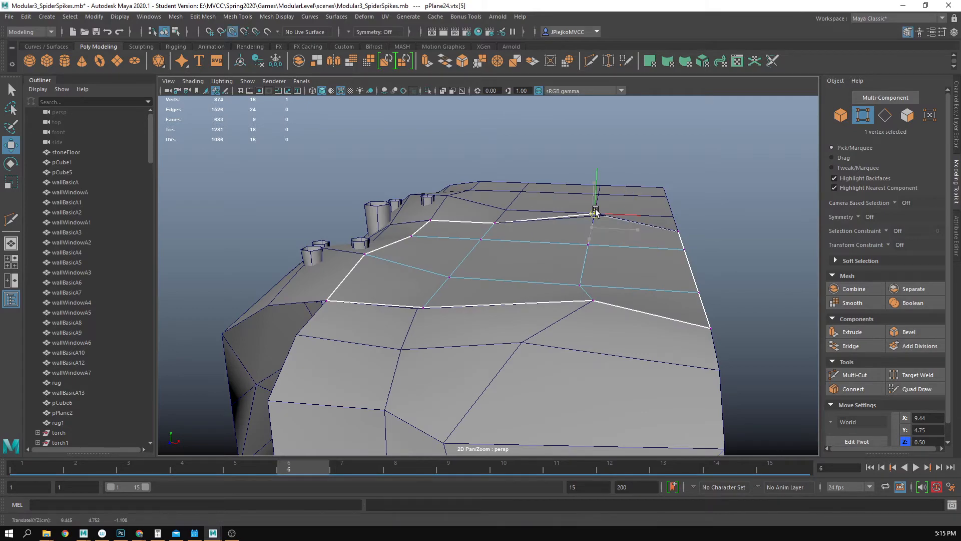
left_click_drag(584, 258, 529, 145)
left_click_drag(542, 180, 401, 209)
left_click(364, 194)
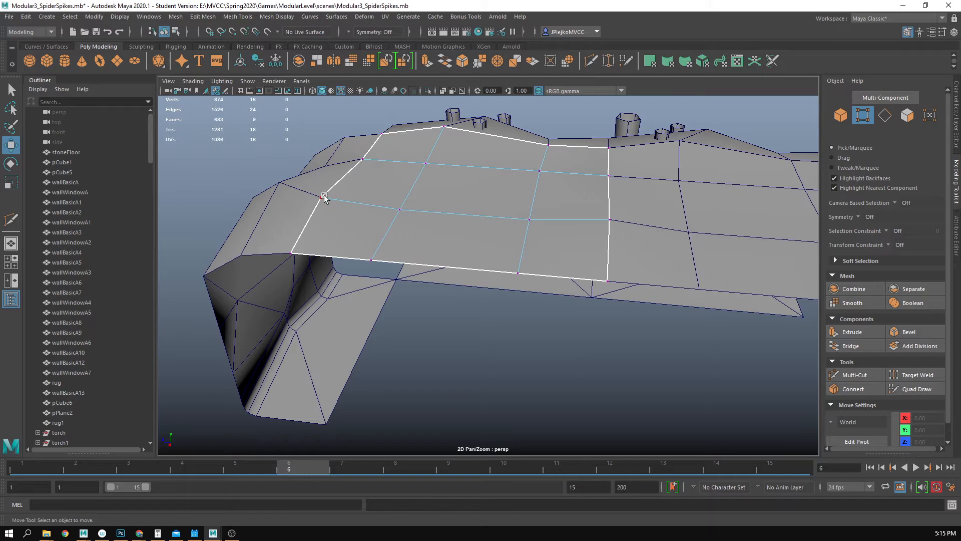
Step: Return to object mode, duplicate the original ceiling plane, and place the copy edge to edge along its open side
left_click_drag(591, 229, 479, 265)
right_click(479, 266)
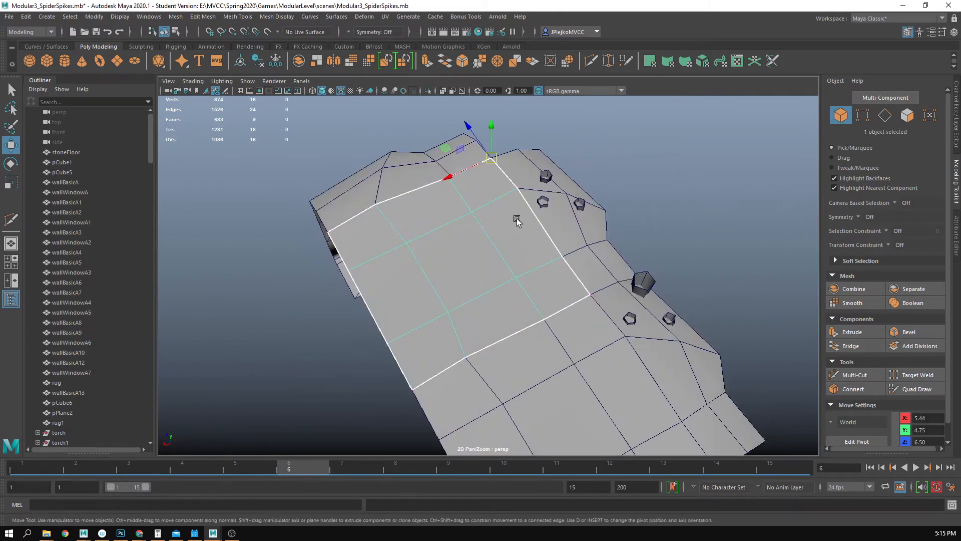
key("ctrl+d")
left_click_drag(441, 182, 543, 270)
Step: Snap the original ceiling plane's vertices along the shared seam to the matching vertices of the open-side copy
left_click(536, 244)
right_click(543, 246)
left_click_drag(535, 321, 536, 322)
left_click_drag(537, 321, 455, 354)
key("v")
left_click_drag(396, 284, 453, 303)
right_click(454, 304)
left_click_drag(621, 198, 665, 233)
left_click_drag(435, 267, 463, 289)
scroll(463, 289, "down", 3)
Step: Delete the two ceiling plane copies and keep the original plane
left_click(467, 386)
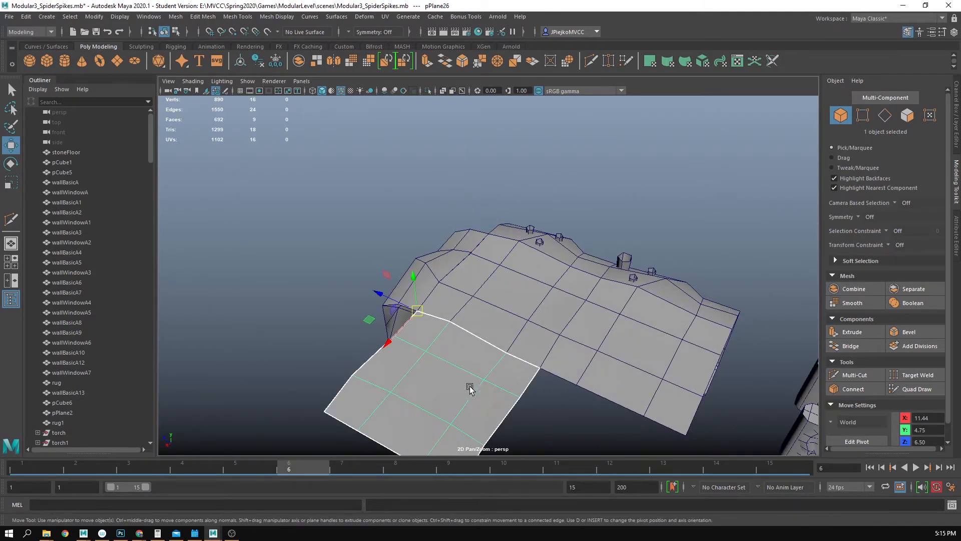
key("Delete")
left_click(602, 350)
key("Delete")
Step: Duplicate the original ceiling plane twice, placing one copy along the second wall section and the other against the open side
left_click(459, 324)
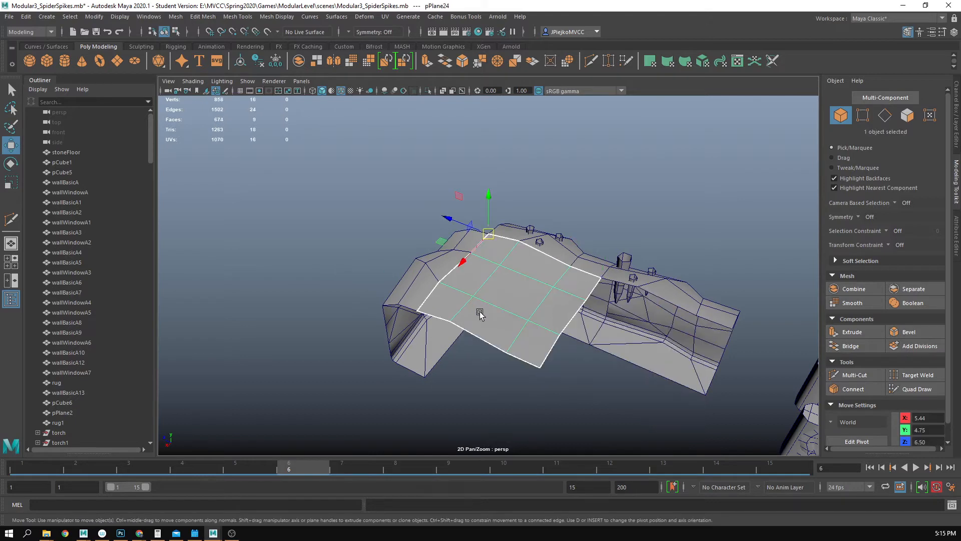
key("ctrl+d")
left_click_drag(487, 234, 596, 282)
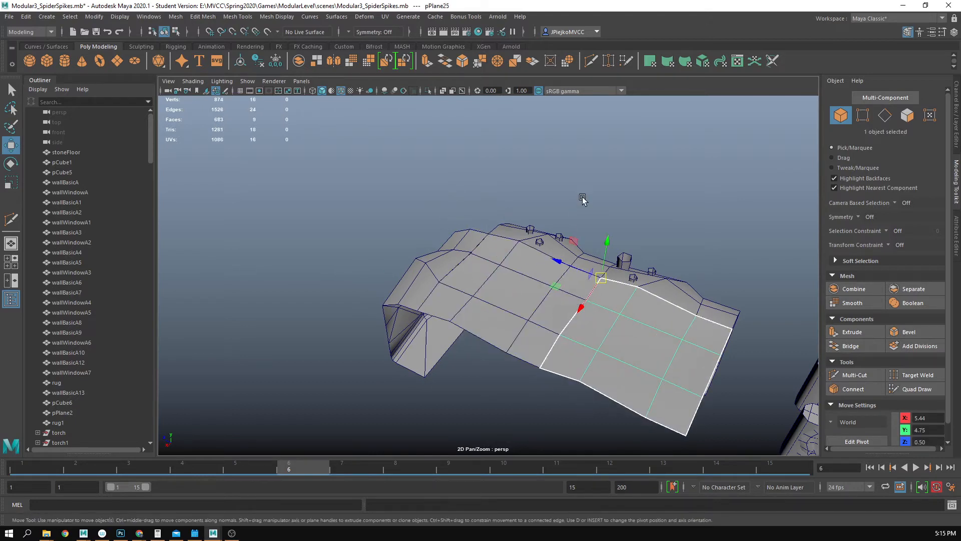
left_click(584, 200)
left_click(494, 323)
key("ctrl+d")
left_click_drag(488, 233, 429, 296)
key("ctrl+z")
left_click(466, 237)
Step: Snap the misaligned edge vertex of the original ceiling plane to the matching top vertex of the adjoining wall
left_click_drag(506, 270, 561, 242, "alt")
left_click(557, 250)
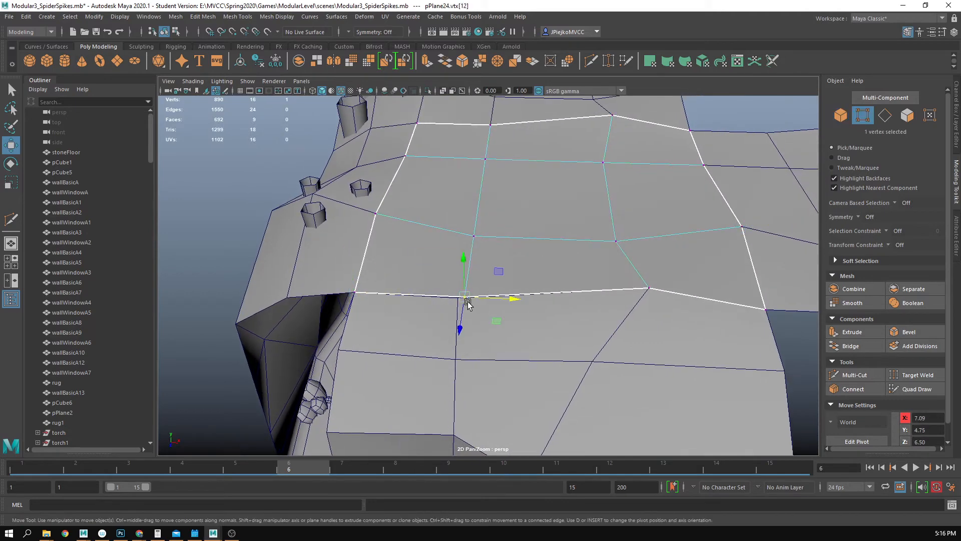
left_click_drag(468, 302, 463, 299)
scroll(559, 296, "down", 5)
Step: Return to object mode, remove both ceiling copies, and select the original plane
left_click(841, 116)
left_click(719, 214)
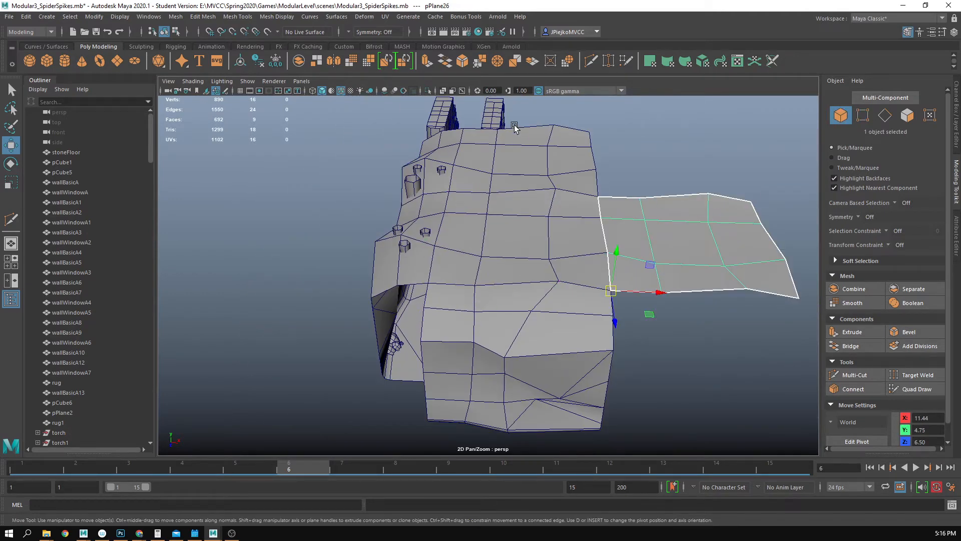
key("ctrl+z")
key("ctrl+z")
key("ctrl+z")
key("ctrl+z")
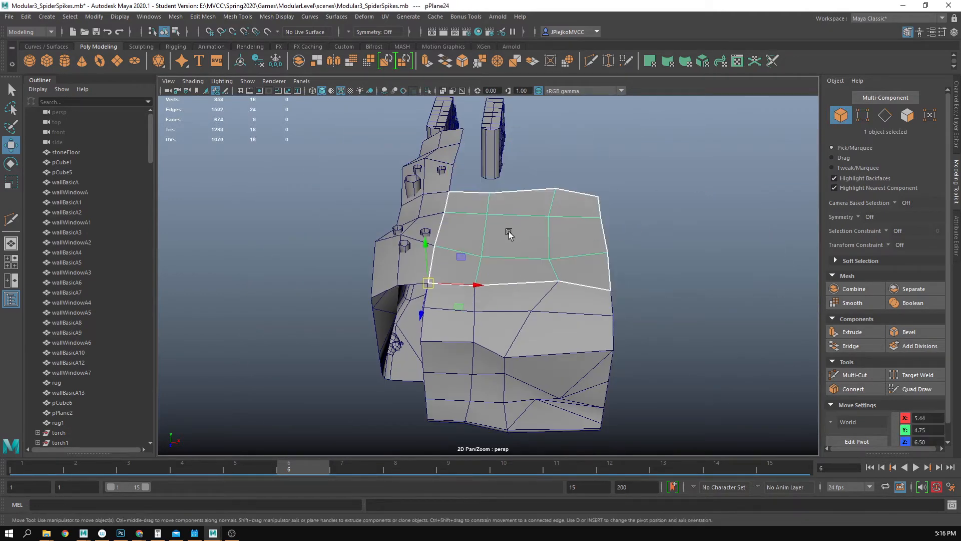
Step: Duplicate the corrected ceiling plane and place the copy edge to edge along the second wall section
left_click_drag(509, 234, 469, 311, "alt")
key("ctrl+d")
left_click_drag(388, 312, 499, 237)
Step: Snap the original ceiling plane's stray seam vertices to the matching vertices on the neighbouring copy
left_click_drag(492, 277, 653, 324, "alt")
key("v")
left_click_drag(470, 183, 461, 291)
left_click(472, 326)
key("v")
scroll(595, 213, "down", 4)
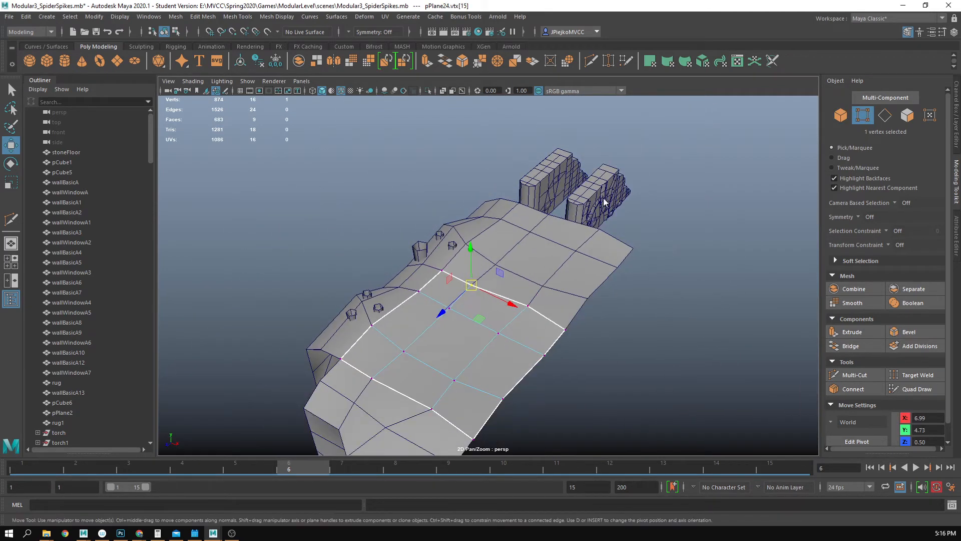
Step: Replace the old ceiling copy with a fresh duplicate of the original, placed edge to edge along the second wall section
key("F8")
left_click(594, 264)
key("Delete")
left_click(522, 334)
key("ctrl+d")
left_click_drag(474, 354, 440, 268, "alt")
key("v")
left_click_drag(405, 229, 620, 230)
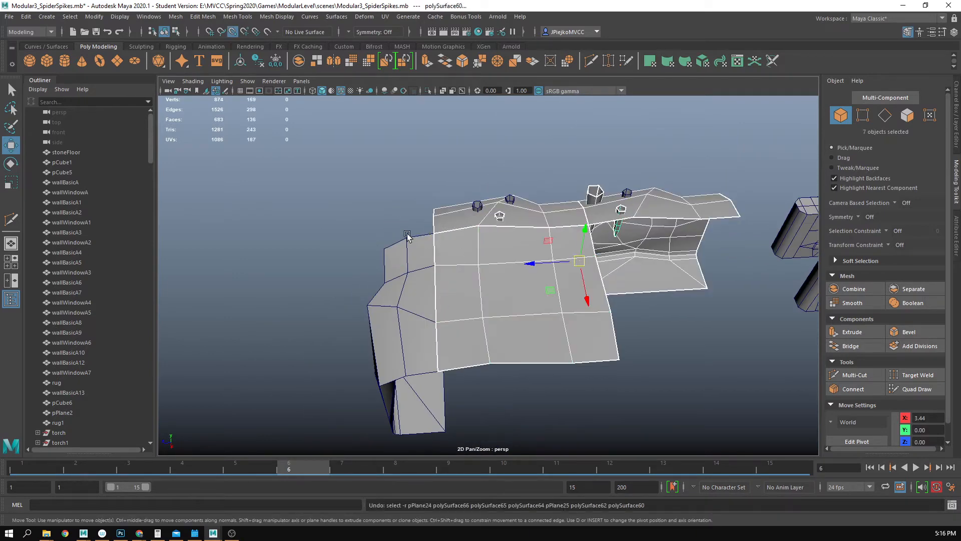
key("ctrl+z")
left_click_drag(393, 235, 691, 296)
left_click_drag(584, 280, 574, 275)
left_click(553, 168)
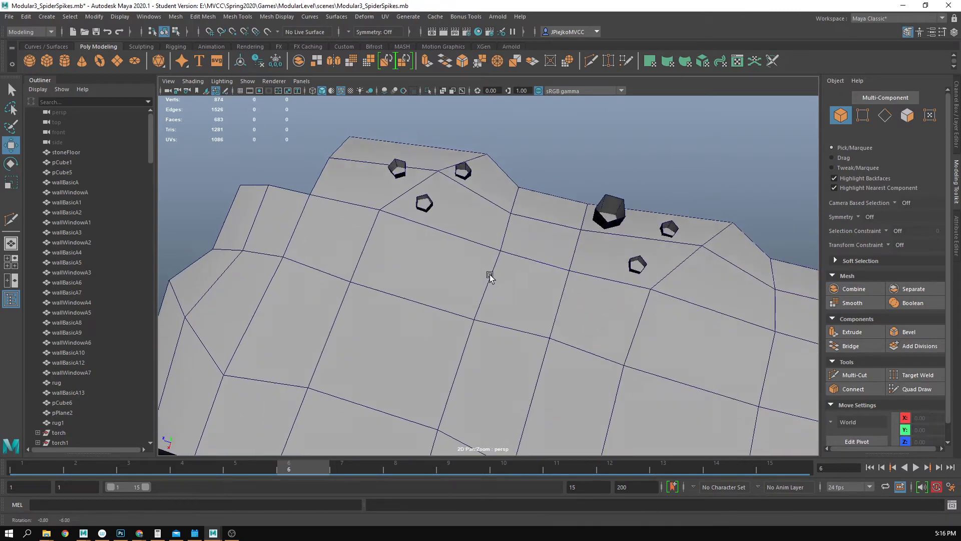
Step: Switch the viewport to flat lighting and turn on hardware texturing for the cave pieces
left_click_drag(489, 275, 468, 240, "alt")
left_click(222, 81)
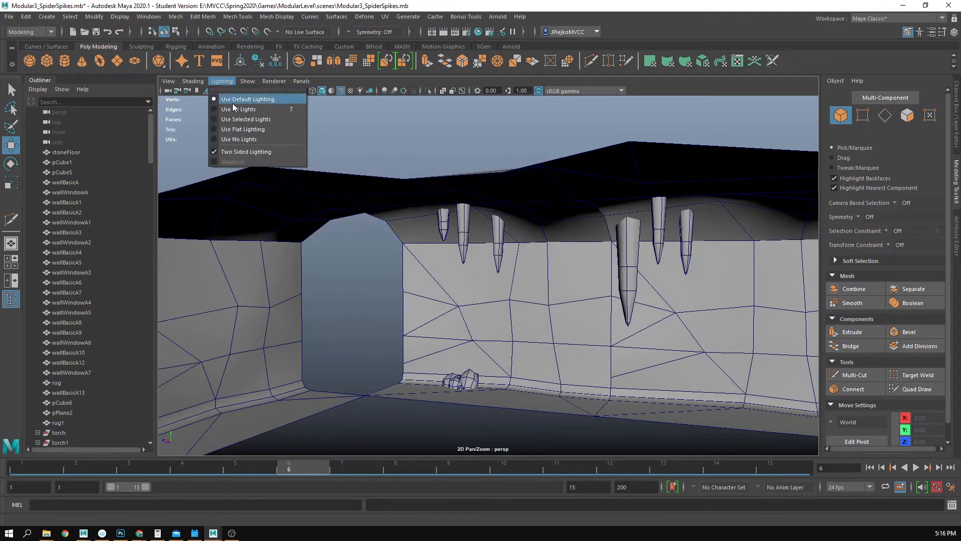
left_click(235, 132)
left_click_drag(370, 225, 408, 296, "alt")
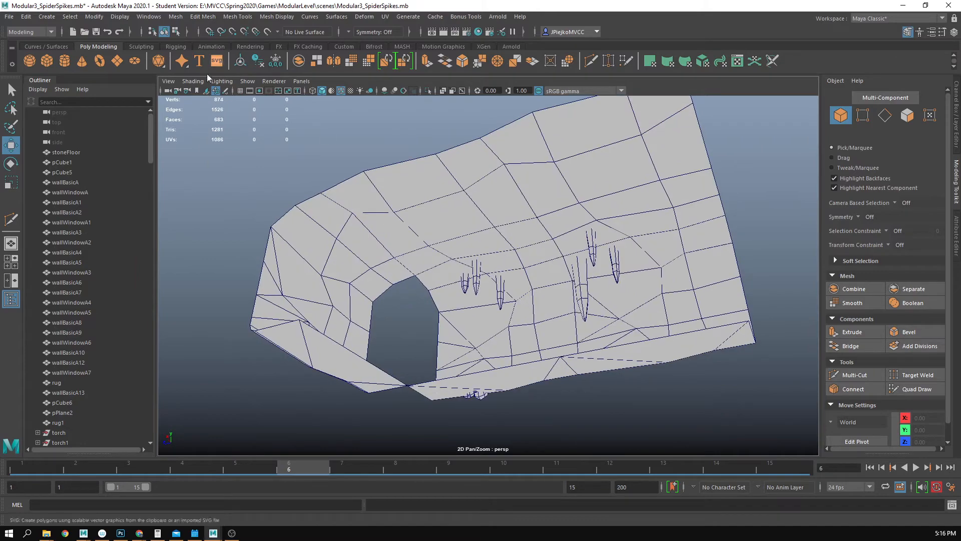
left_click(196, 82)
left_click(204, 250)
left_click_drag(245, 196, 249, 240, "alt")
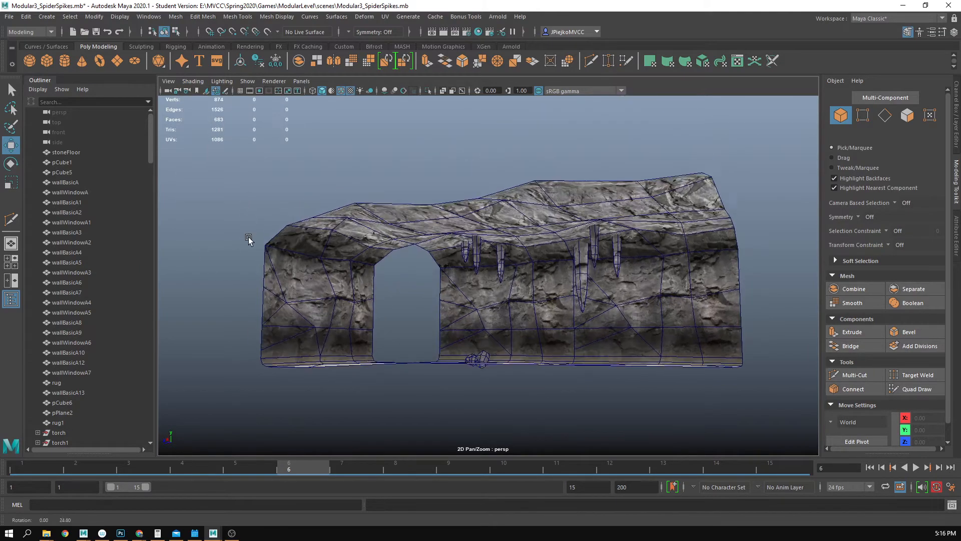
Step: Hide the wireframe on shaded surfaces and inspect the textured walls and corner opening from inside the cave
scroll(446, 326, "up", 5)
left_click_drag(446, 325, 353, 306, "alt")
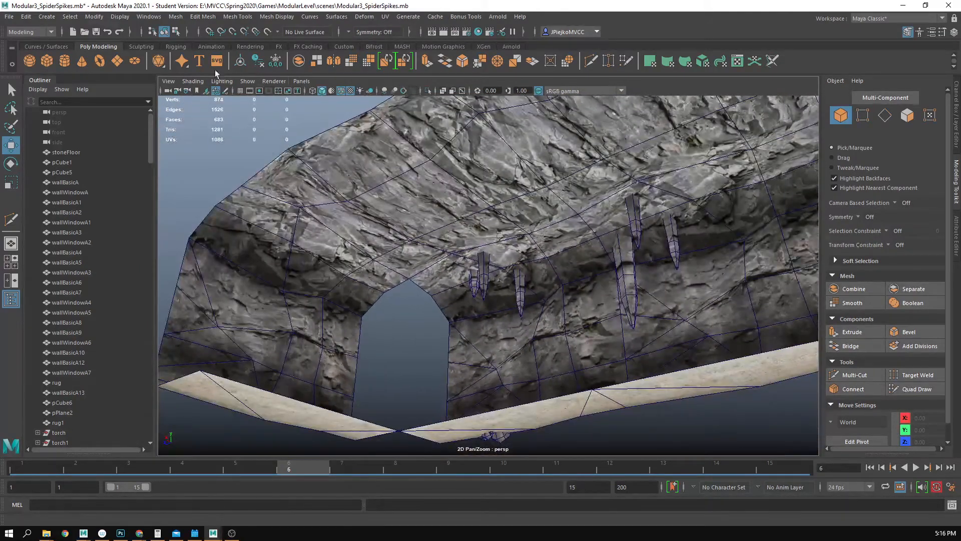
left_click(191, 81)
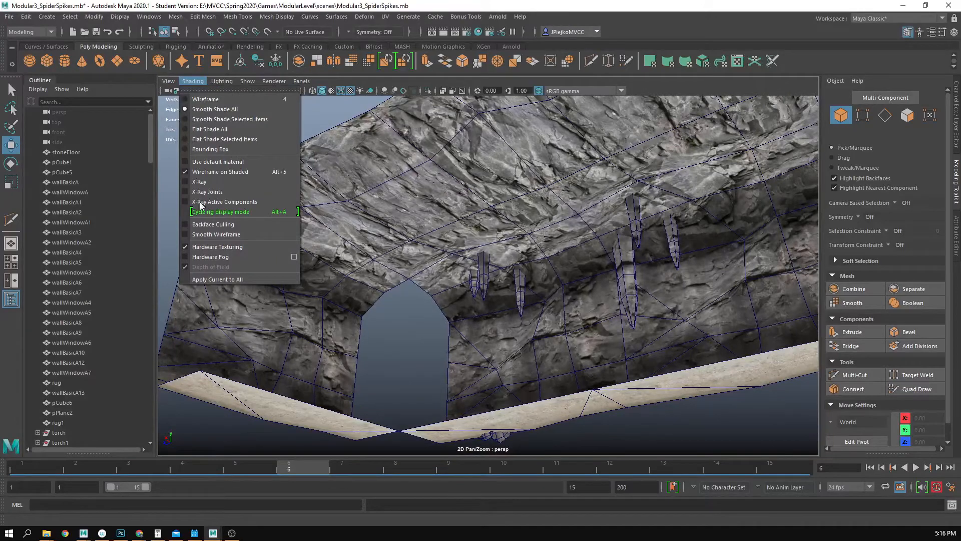
left_click(213, 173)
scroll(667, 283, "down", 8)
left_click_drag(667, 283, 510, 434, "alt")
scroll(658, 439, "up", 6)
left_click_drag(658, 439, 701, 348, "alt")
scroll(376, 203, "up", 3)
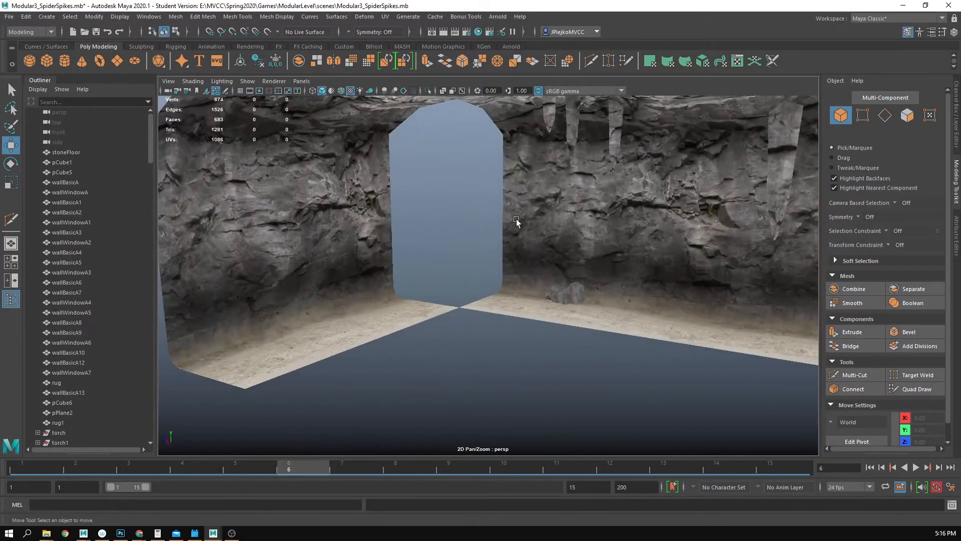
left_click_drag(516, 219, 481, 200, "alt")
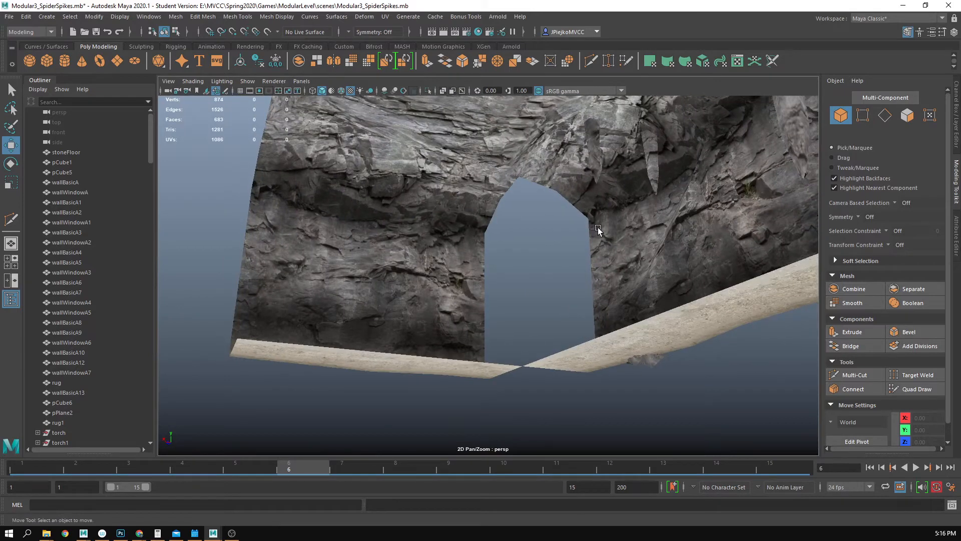
Step: Duplicate the wall section beside the corner opening and move the copy clear of the cave, to about Z 16.67
left_click(489, 189)
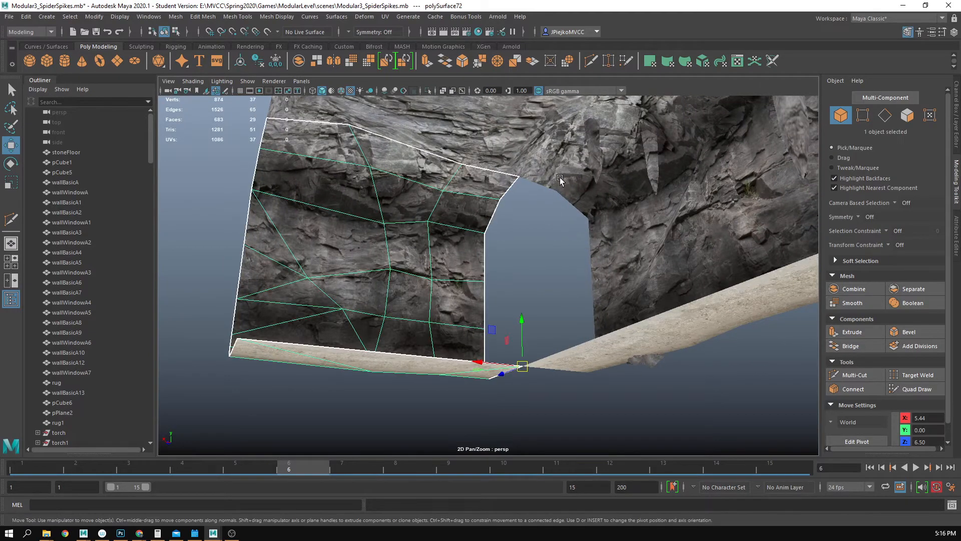
left_click_drag(465, 199, 698, 288, "alt")
left_click_drag(515, 273, 559, 264, "alt")
key("ctrl+d")
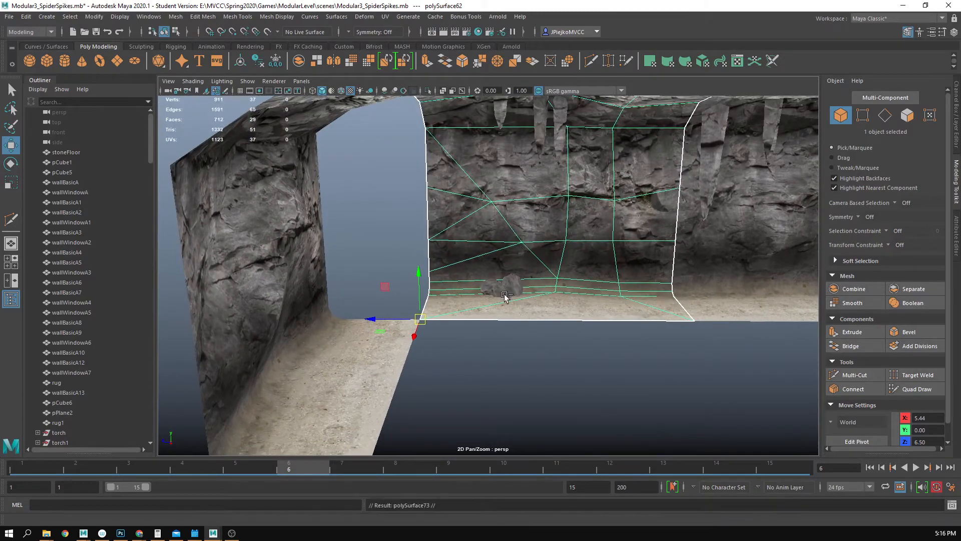
left_click_drag(372, 319, 211, 314)
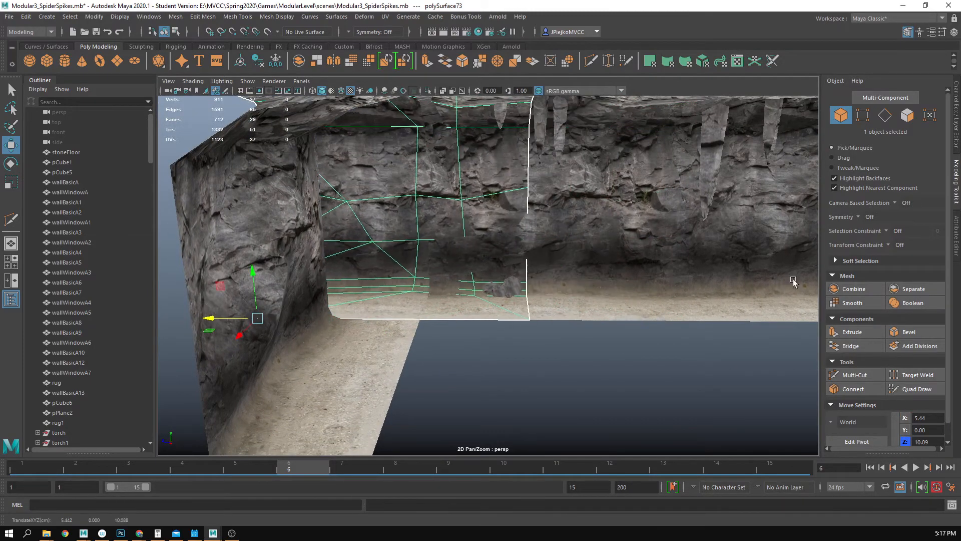
left_click_drag(794, 281, 561, 281, "alt")
left_click_drag(495, 226, 359, 207)
left_click_drag(390, 240, 410, 372, "alt")
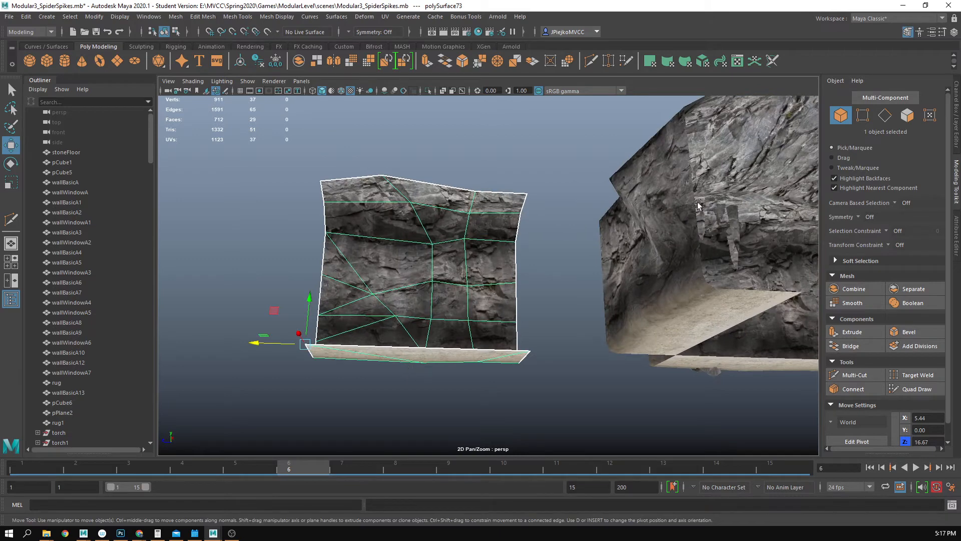
Step: Multi-cut the wall copy vertically from its top edge down through its floor strip to the outer floor edge
left_click(853, 376)
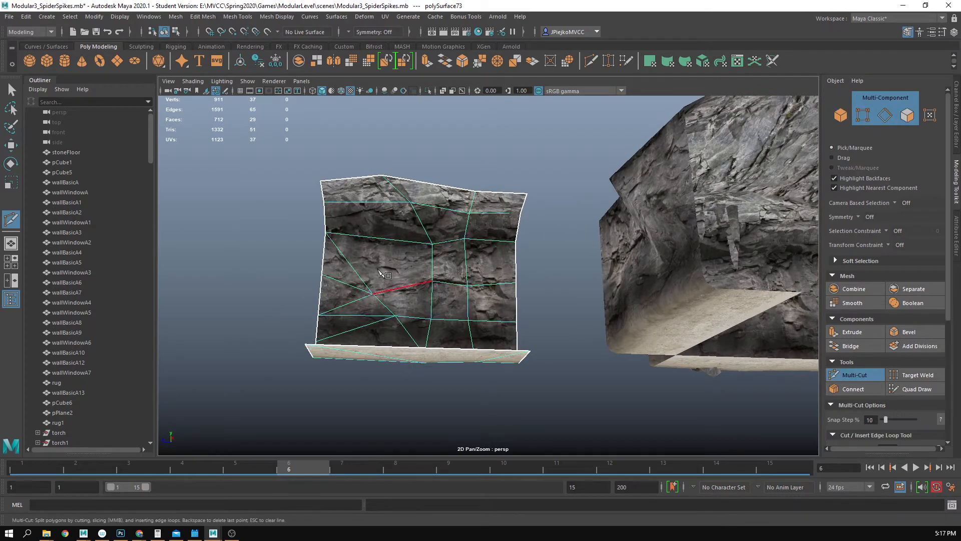
left_click(435, 187)
left_click_drag(434, 190, 431, 298, "alt")
key("w")
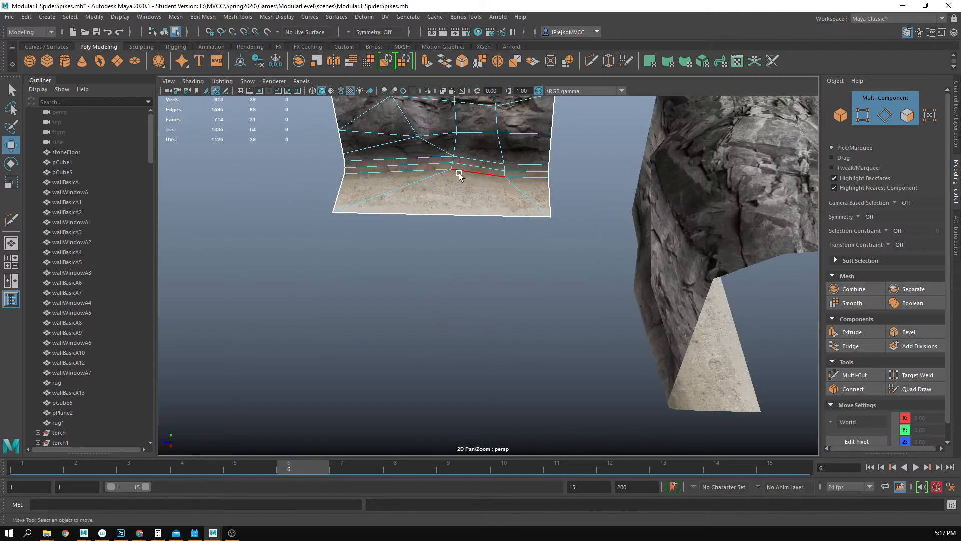
key("ctrl+shift+x")
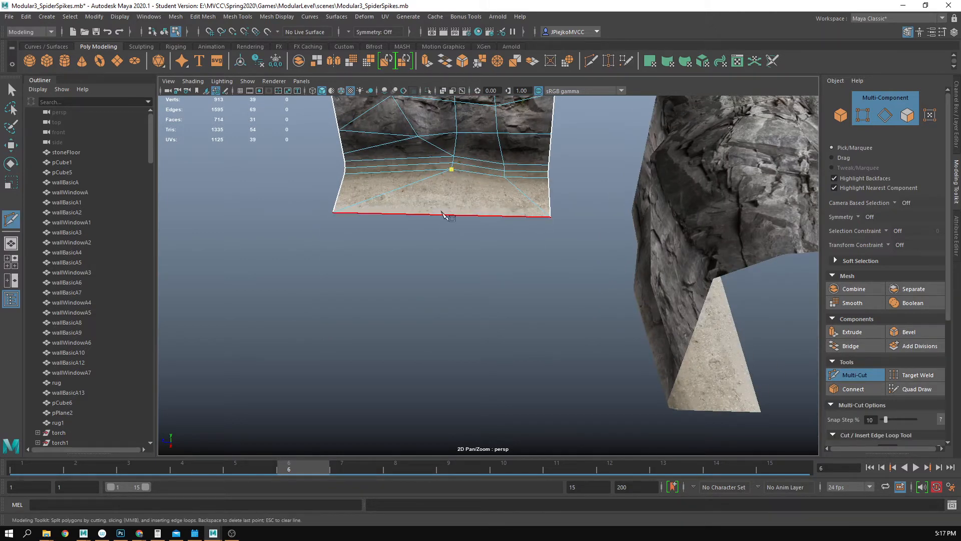
key("w")
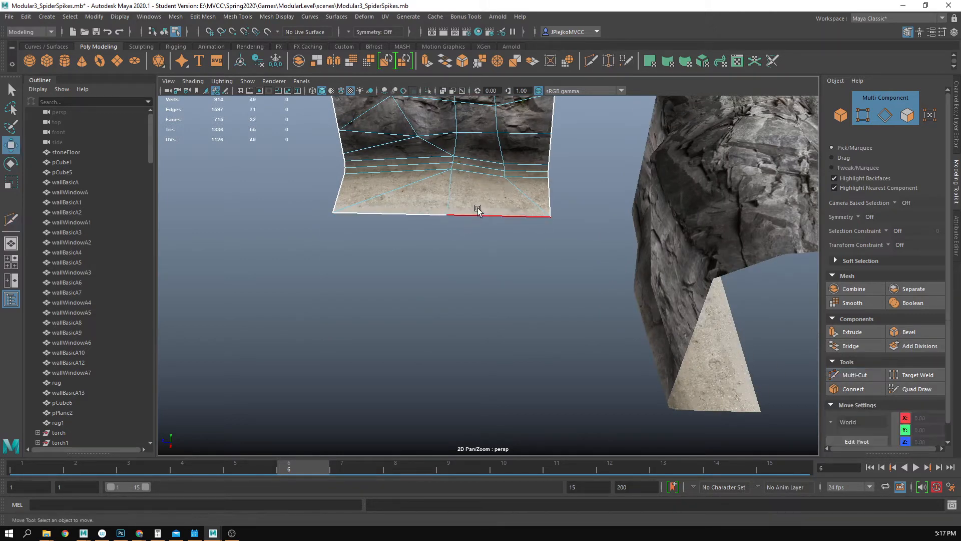
Step: Delete the 16 faces on one side of the cut in the wall copy and return to object mode
left_click_drag(453, 220, 558, 382, "alt")
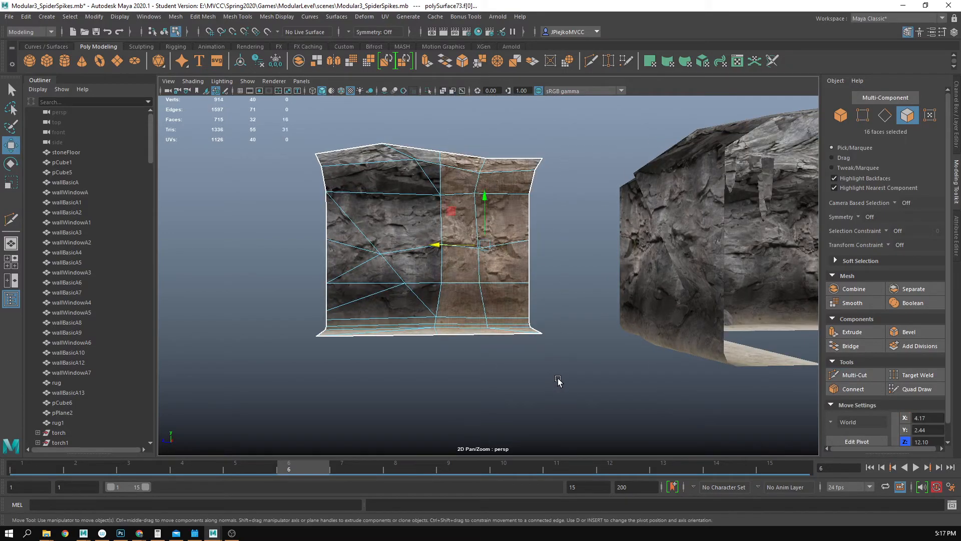
key("Delete")
right_click(391, 213)
Step: Move the half-wall piece into the corner opening and snap its pivot to its inner floor corner
left_click_drag(518, 281, 589, 279, "alt")
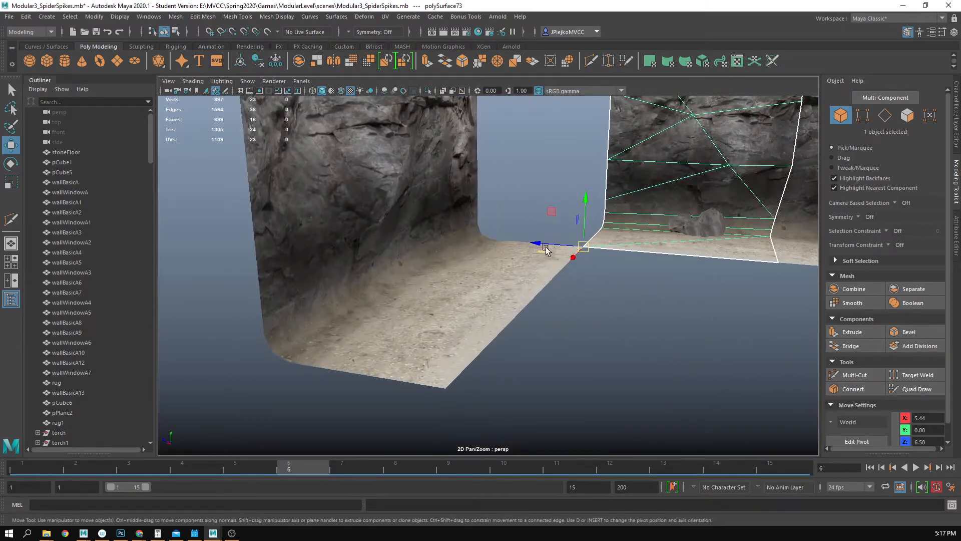
key("ctrl+z")
left_click_drag(564, 246, 541, 226)
key("d")
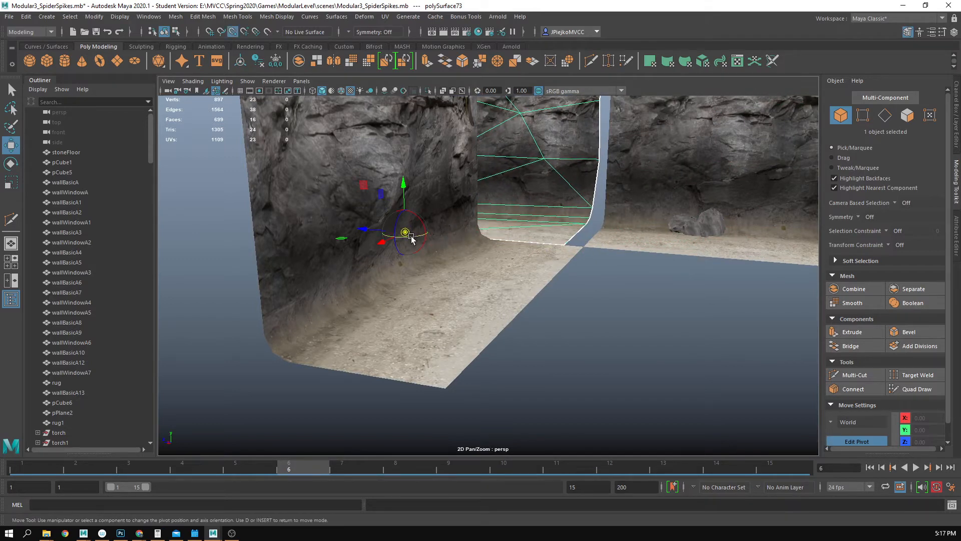
left_click_drag(411, 236, 573, 252)
key("ctrl+z")
key("v")
left_click_drag(406, 233, 425, 230)
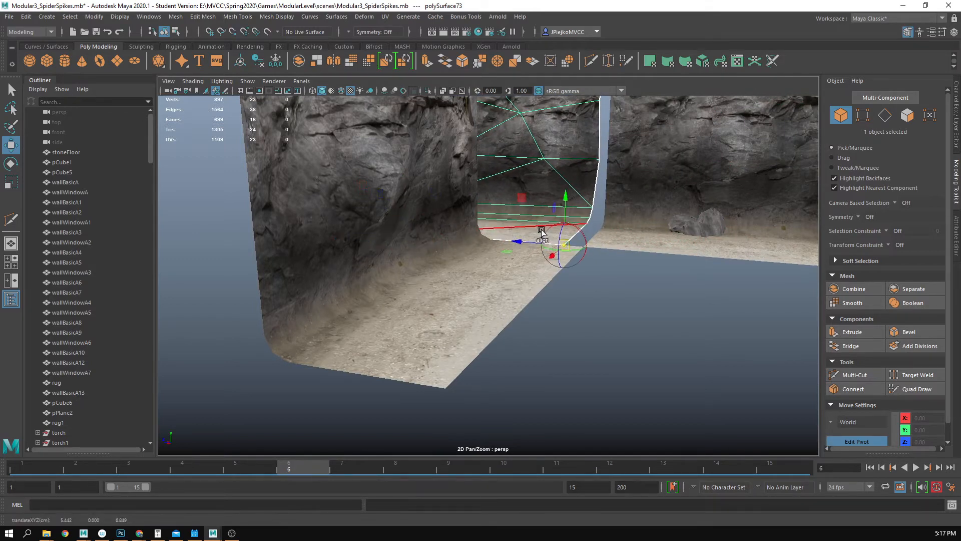
Step: Snap the half-wall piece's floor corner to the corner where the two wall sections meet
left_click_drag(599, 254, 554, 291)
key("d")
key("v")
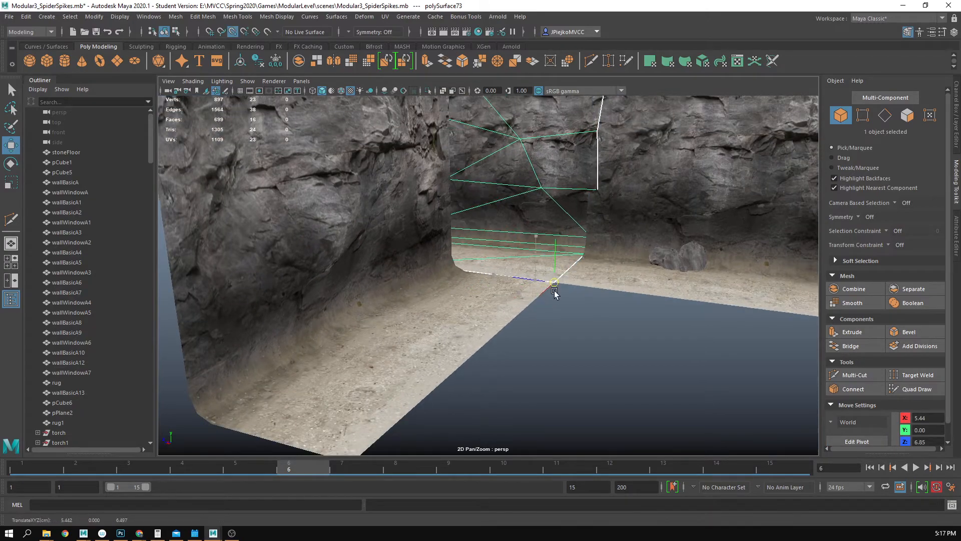
left_click(585, 347)
left_click_drag(585, 348, 586, 374)
left_click_drag(562, 218, 516, 286)
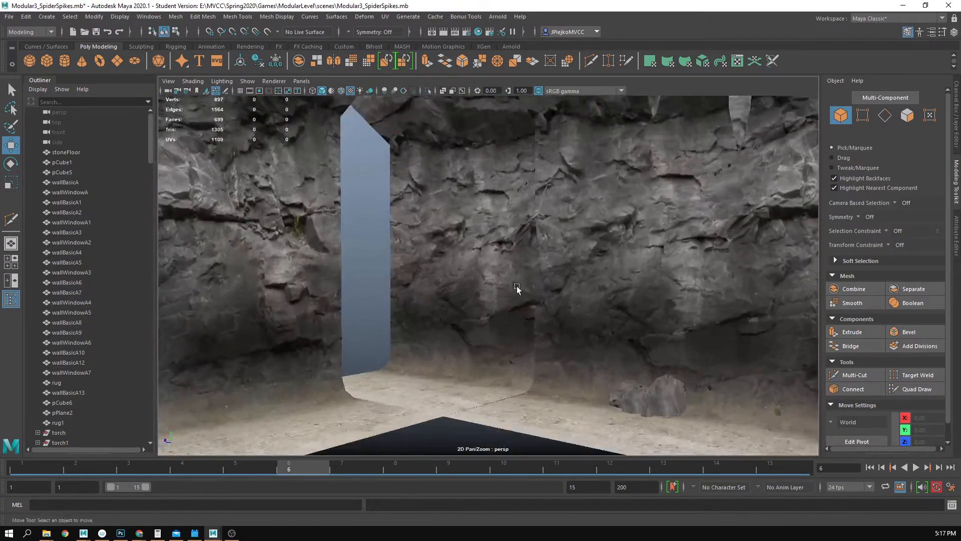
Step: Select the half-wall filler piece, examine its floor seam up close, and open its transform values
left_click(495, 313)
left_click_drag(516, 306, 562, 366)
mouse_move(500, 335)
left_mouse_down()
mouse_move(270, 315)
mouse_move(599, 295)
mouse_move(588, 281)
mouse_move(408, 268)
mouse_move(429, 294)
mouse_move(363, 264)
mouse_move(365, 339)
mouse_move(348, 254)
mouse_move(635, 293)
mouse_move(577, 354)
mouse_move(354, 360)
mouse_move(480, 260)
mouse_move(449, 294)
mouse_move(443, 332)
mouse_move(513, 349)
left_mouse_up()
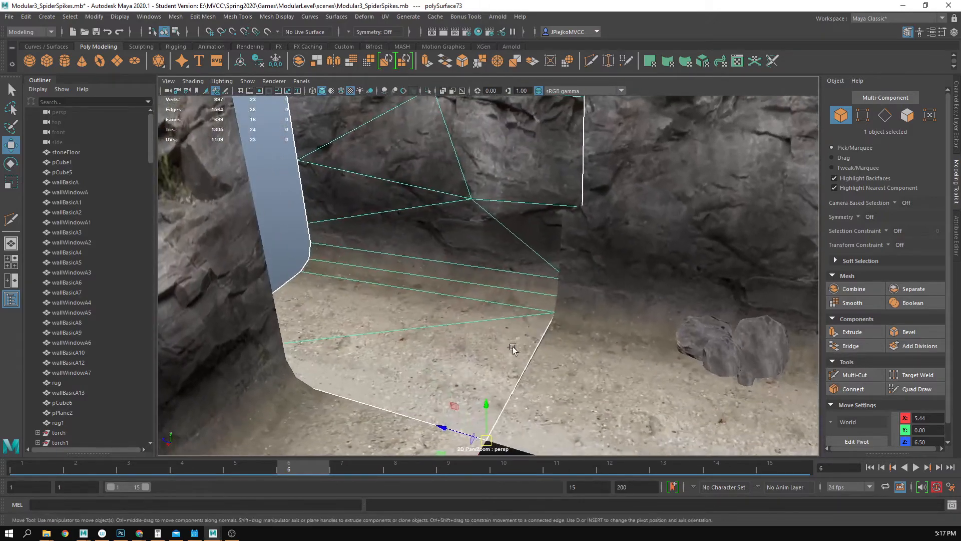
left_click_drag(594, 360, 452, 328)
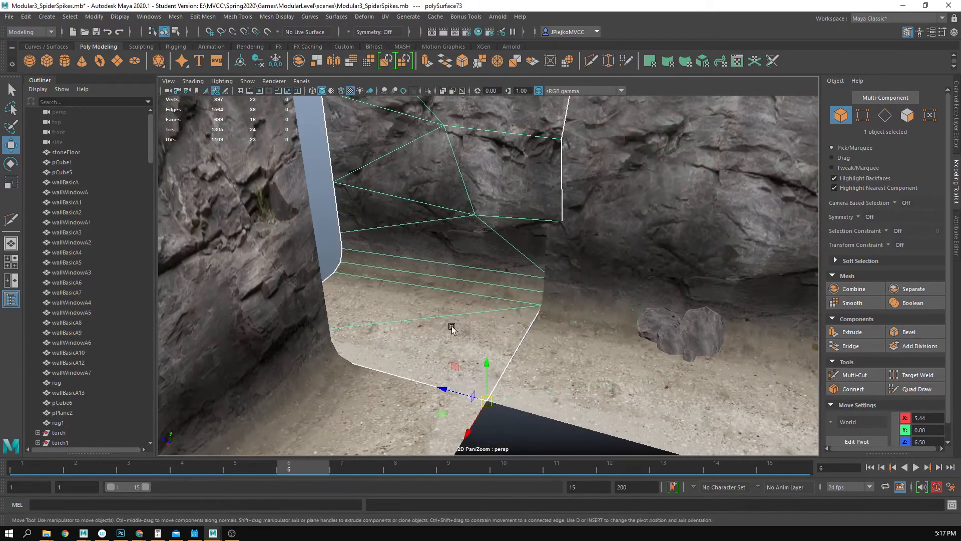
left_click(958, 142)
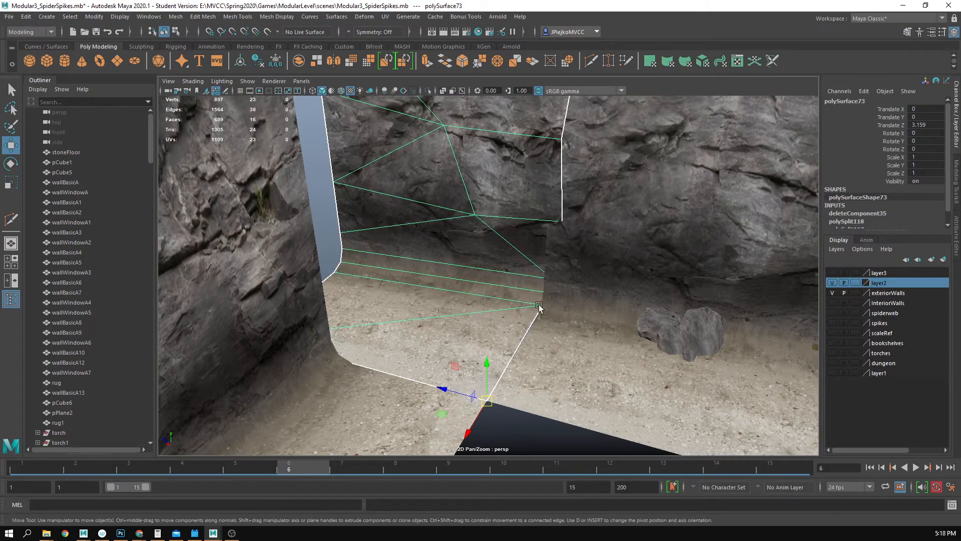
Step: Try to move the filler piece's edge vertex where its floor strip meets the neighbouring wall
left_click_drag(586, 313, 483, 311)
right_click(357, 311)
mouse_move(388, 298)
left_mouse_down()
mouse_move(403, 318)
mouse_move(395, 327)
mouse_move(512, 267)
left_mouse_up()
key("ctrl+z")
Step: Turn on Wireframe on Shaded for the viewport and undo the stray vertex change on the filler piece
left_click(201, 83)
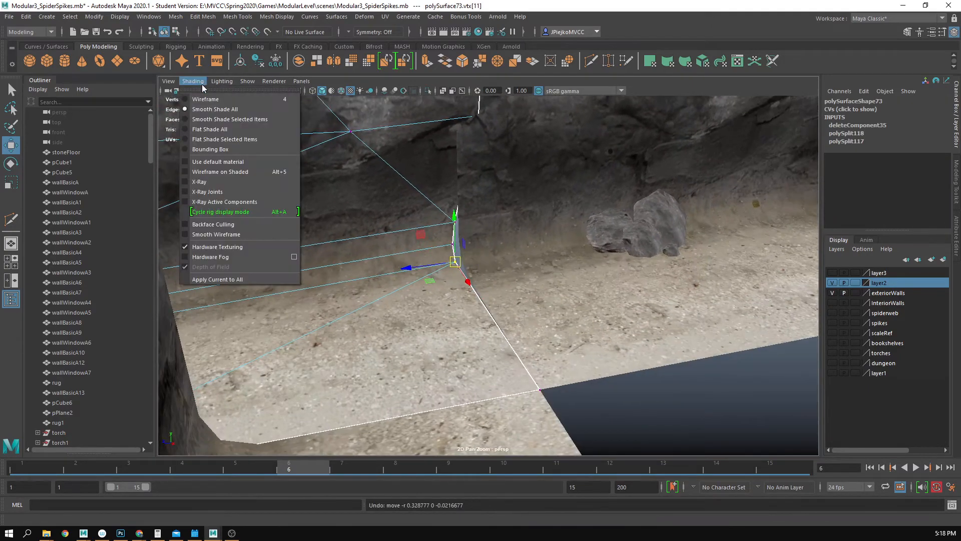
left_click(220, 173)
mouse_move(350, 281)
left_mouse_down()
mouse_move(423, 278)
mouse_move(583, 317)
left_mouse_up()
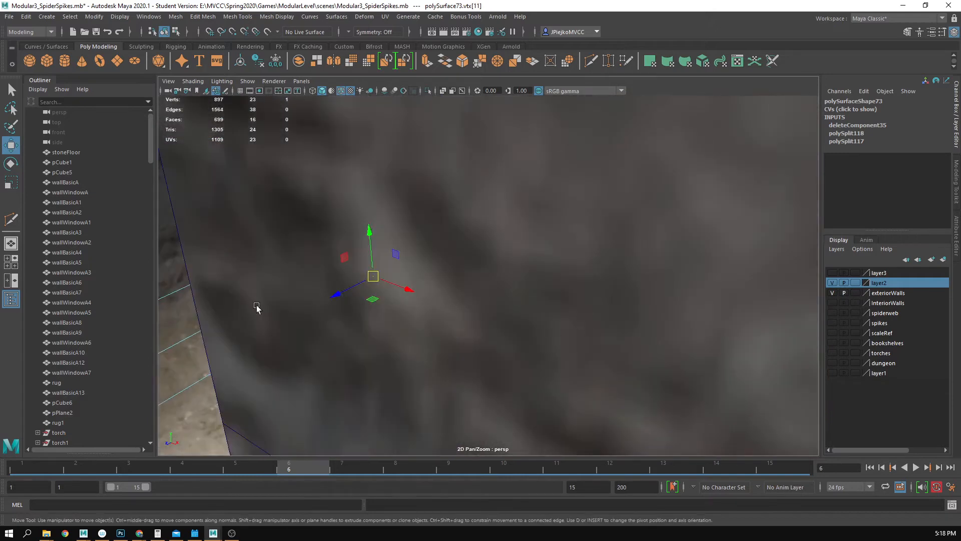
key("ctrl+z")
Step: Snap the filler piece's lower floor-curve vertices onto the matching edge vertices of the neighbouring wall
left_click_drag(309, 323, 500, 265)
left_click(434, 258)
key("v")
left_click(403, 237)
key("v")
left_click_drag(404, 237, 461, 249)
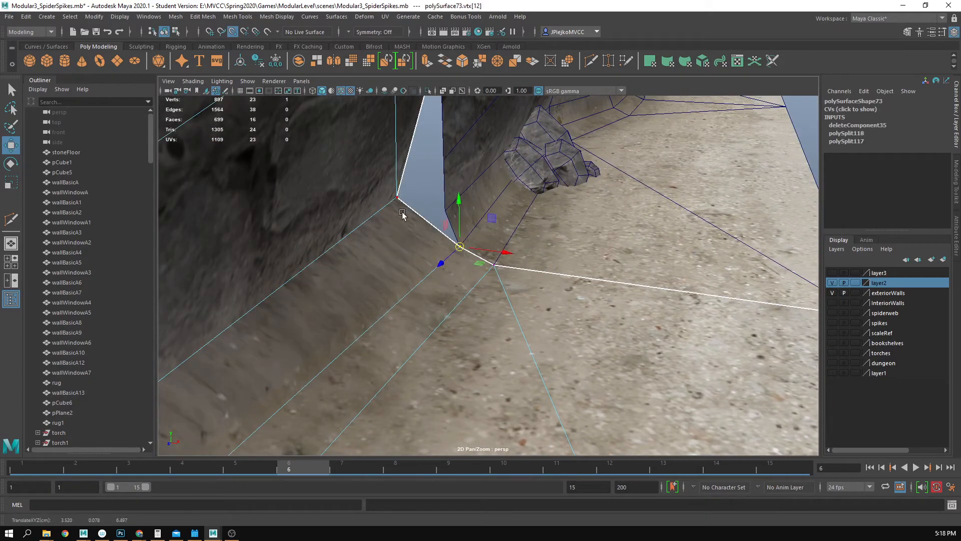
Step: Snap the filler piece's edge vertices above the floor curve and up the wall onto the neighbouring wall's edge
left_click_drag(394, 202, 563, 334)
left_click(550, 295)
key("v")
left_click_drag(548, 293, 523, 294)
left_click_drag(533, 215, 537, 401)
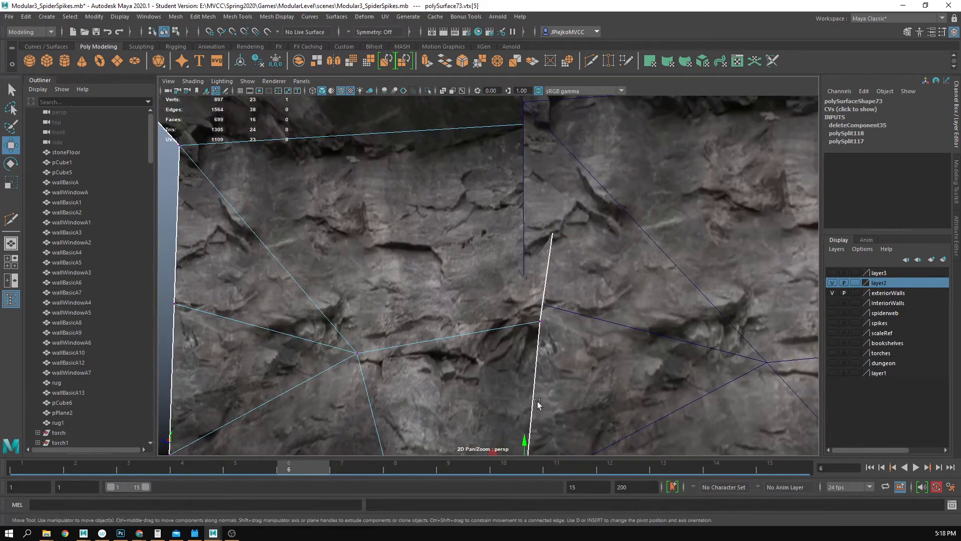
left_click_drag(545, 326, 554, 365)
left_click(543, 234)
left_click_drag(543, 233, 499, 302)
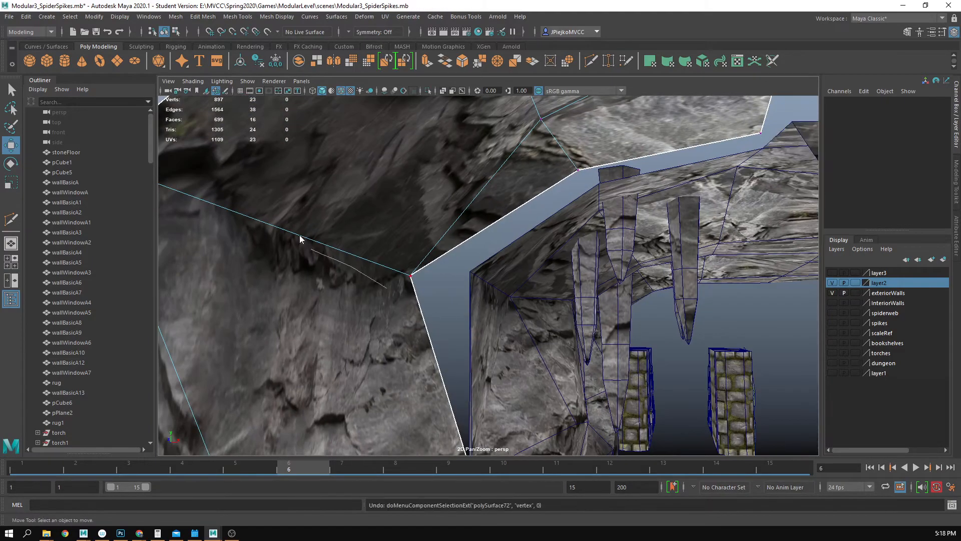
Step: Snap the filler piece's wall-top and ceiling edge vertices onto the neighbouring piece's ceiling edge and return to object mode
left_click(410, 276)
key("v")
left_click_drag(389, 272, 470, 274)
key("v")
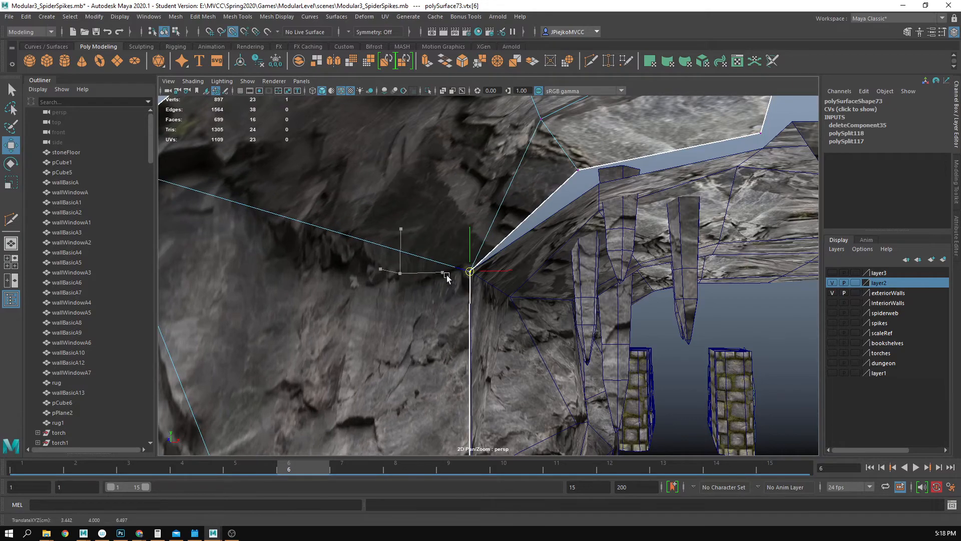
left_click_drag(387, 236, 568, 378)
key("v")
left_click_drag(576, 237, 587, 248)
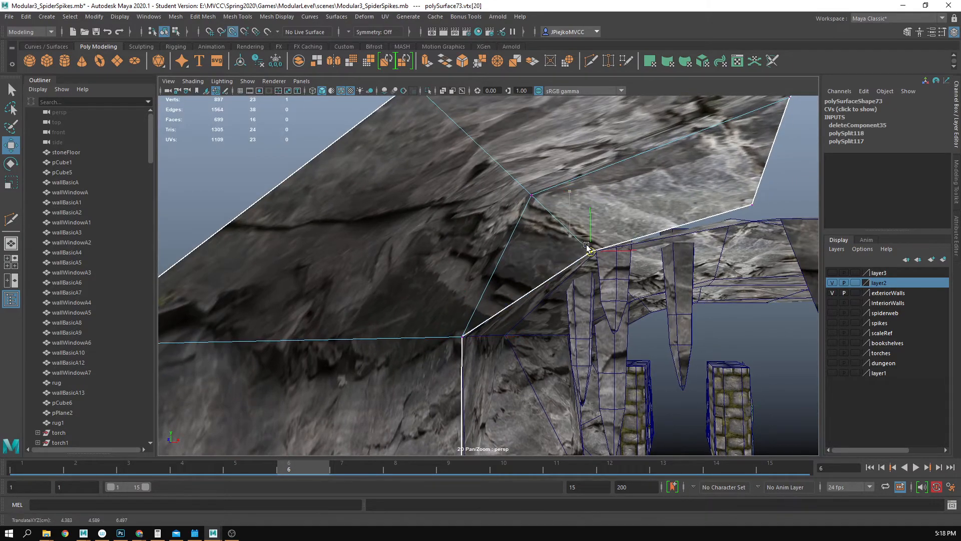
left_click(760, 180)
left_click_drag(765, 277, 530, 239, "alt")
left_click(745, 233)
right_click(530, 239)
left_click_drag(530, 344, 473, 232, "alt")
Step: Open the UV Editor and shift the filler piece's UVs along the joined wall edge to match the neighbouring rock texture
left_click(411, 18)
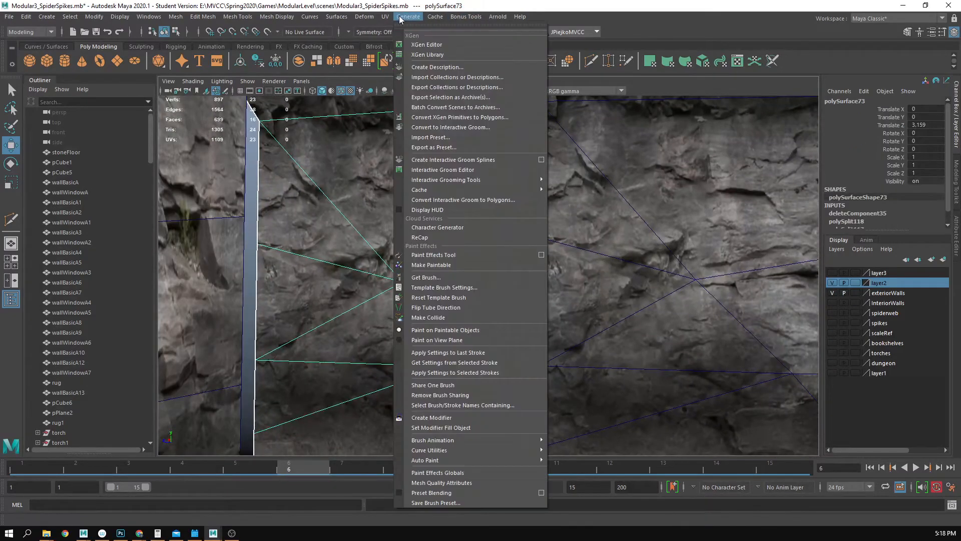
mouse_move(388, 17)
left_click(395, 35)
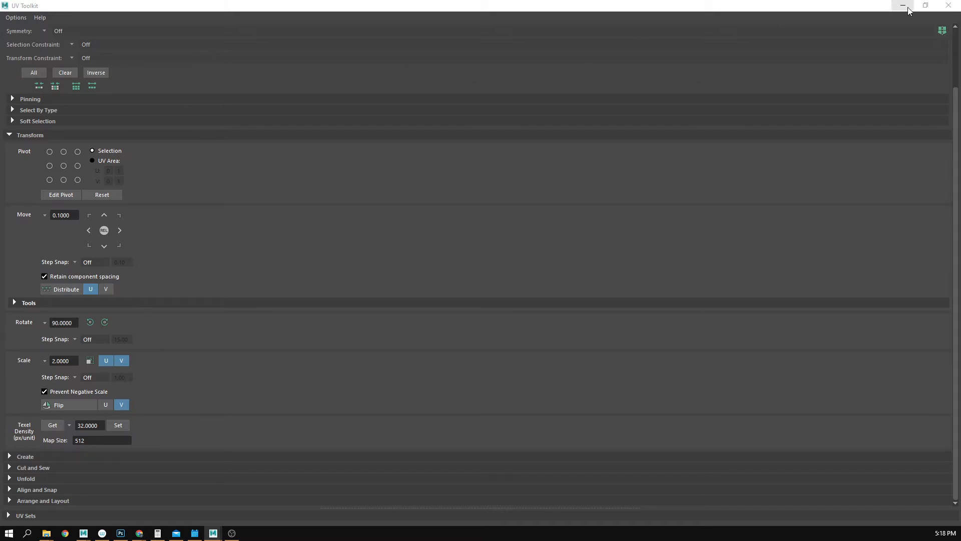
left_click(949, 5)
left_click_drag(483, 313, 550, 271)
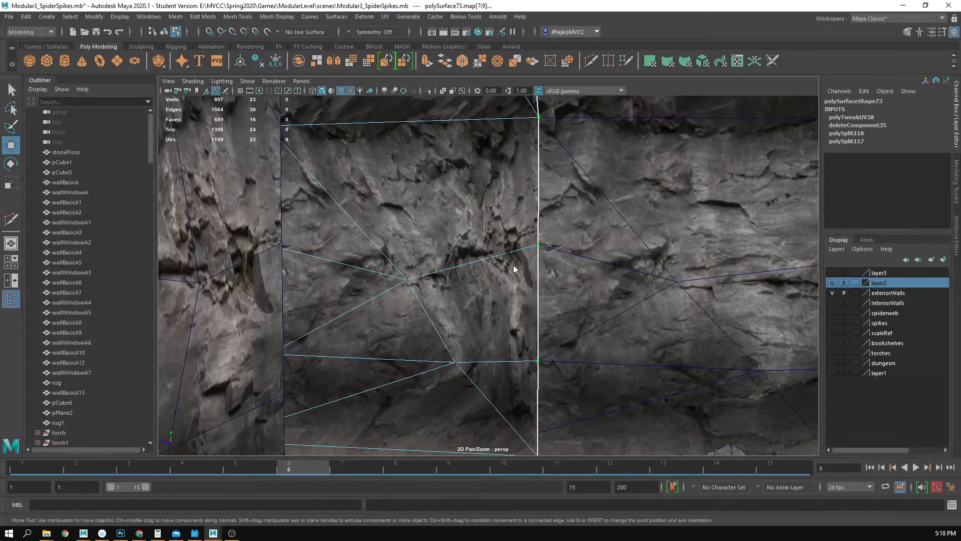
key("F8")
left_click_drag(649, 345, 457, 332)
left_click(614, 430)
left_click_drag(614, 430, 504, 403)
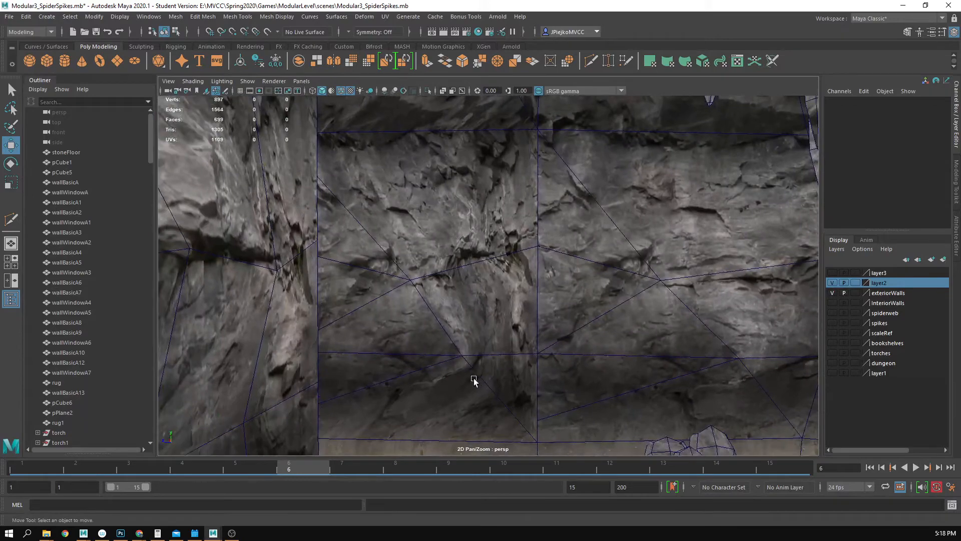
Step: Snap the floor corner, floor-curve and lowest wall vertices on the filler piece's open side onto the other wall's edge
left_click(476, 385)
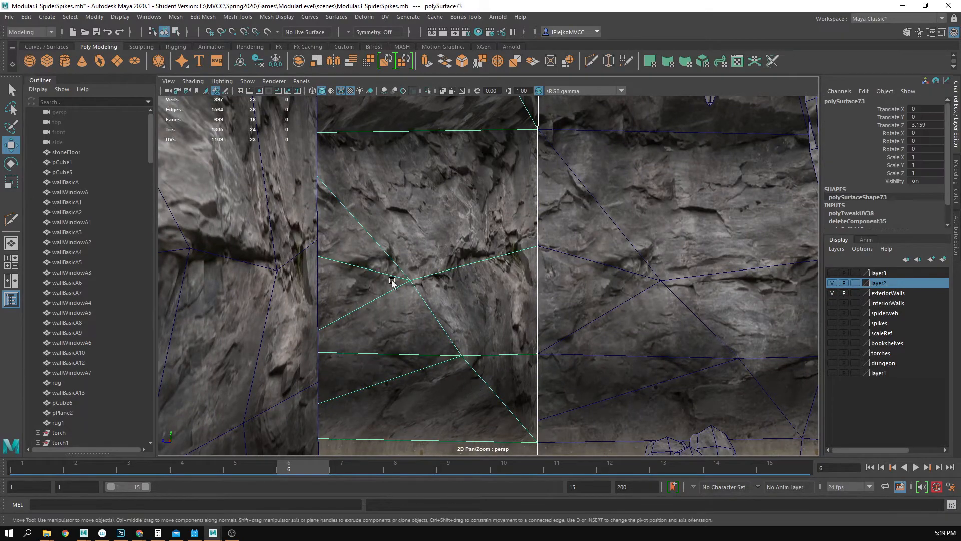
left_click_drag(461, 356, 477, 286)
right_click(475, 285)
left_click_drag(376, 266, 375, 273)
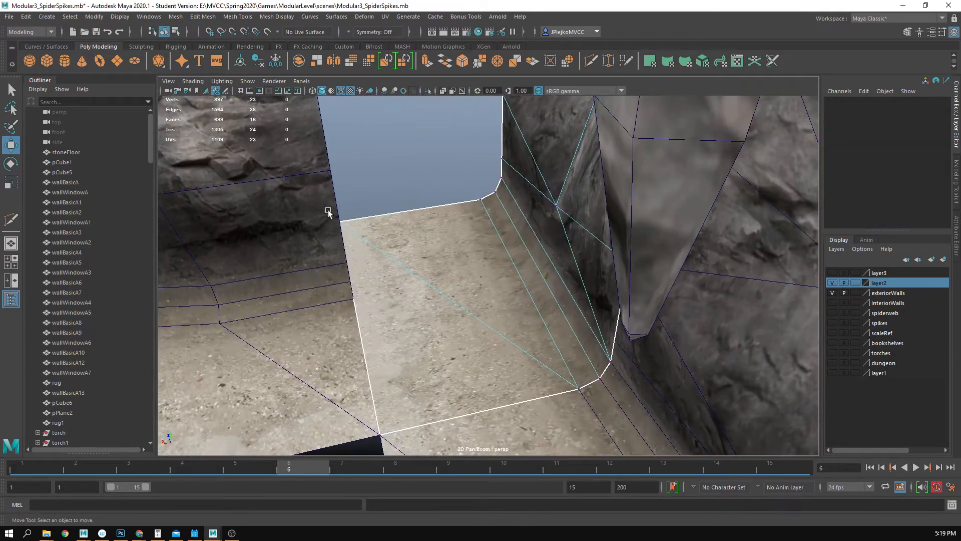
left_click_drag(311, 203, 370, 251)
mouse_move(399, 287)
left_mouse_down()
mouse_move(476, 302)
mouse_move(412, 280)
left_mouse_up()
key("v")
left_click_drag(343, 205, 436, 366)
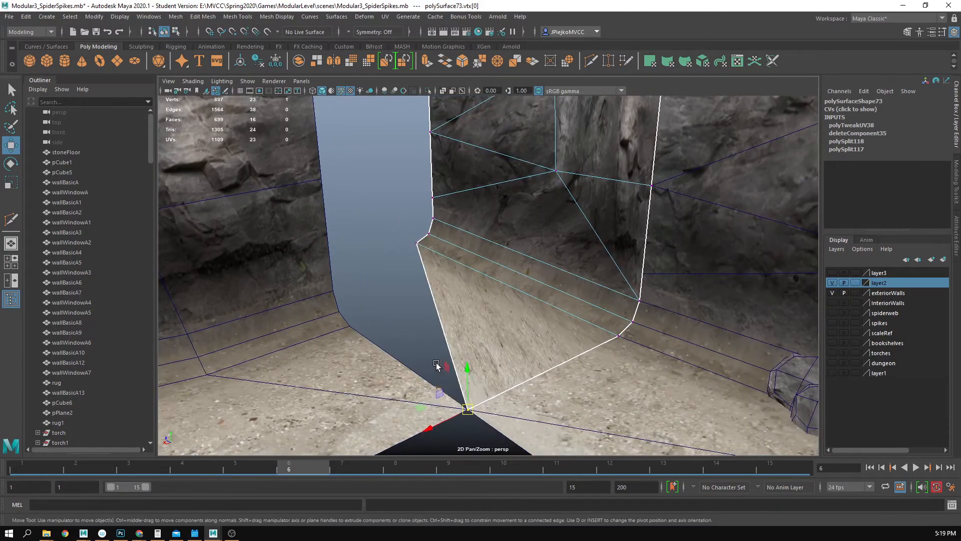
left_click(417, 245)
left_click_drag(417, 245, 350, 326)
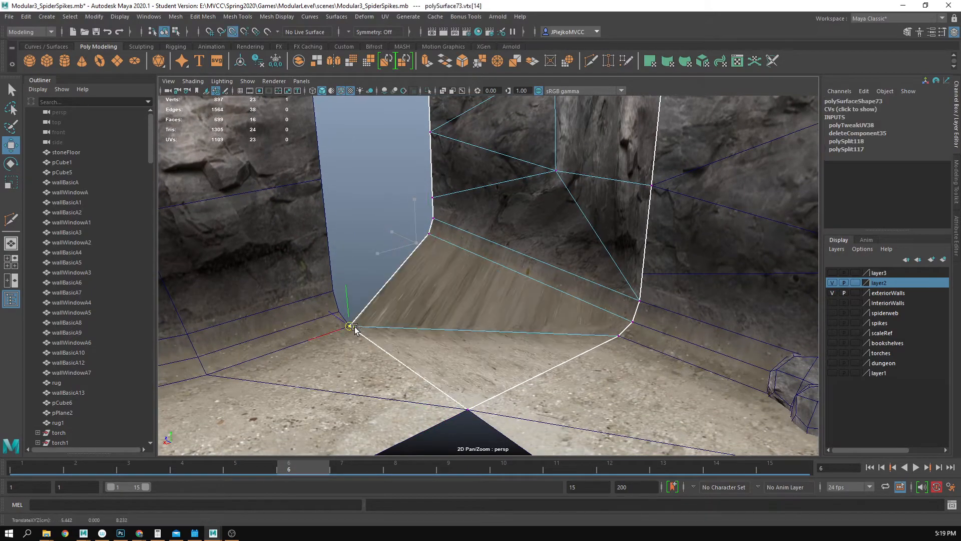
left_click_drag(426, 232, 321, 312)
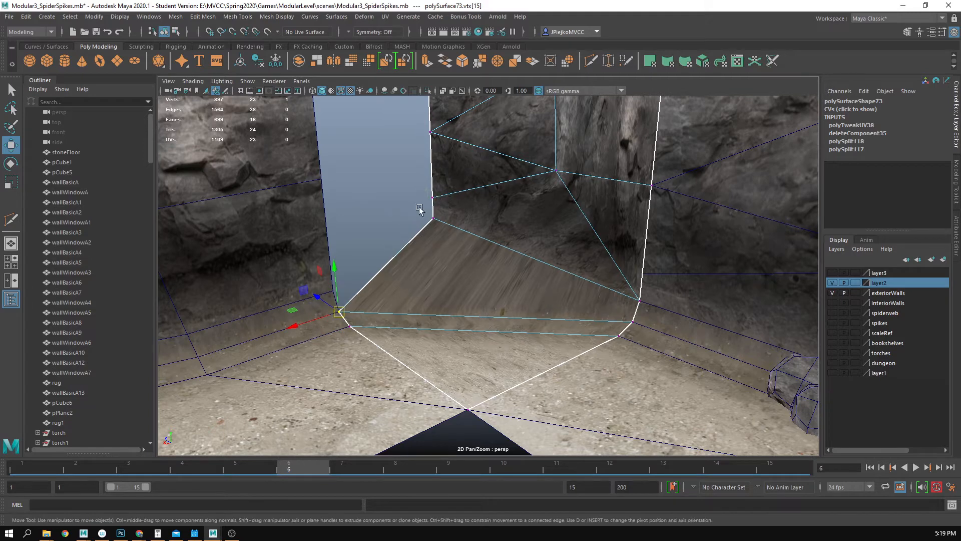
left_click_drag(432, 219, 475, 272)
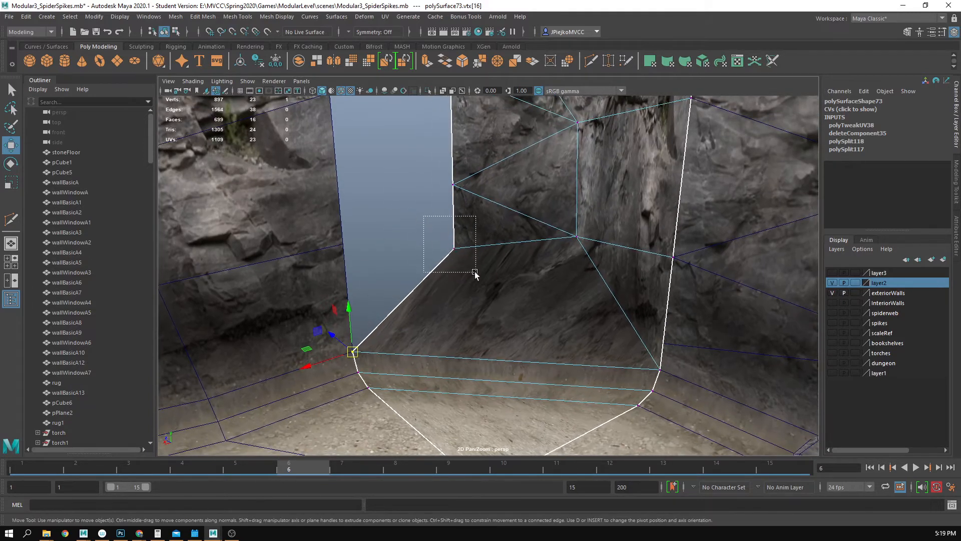
Step: Snap the mid-height vertices on the filler piece's open side onto the other wall's edge
left_click_drag(329, 256, 379, 305)
key("ctrl+z")
left_click_drag(391, 245, 411, 287)
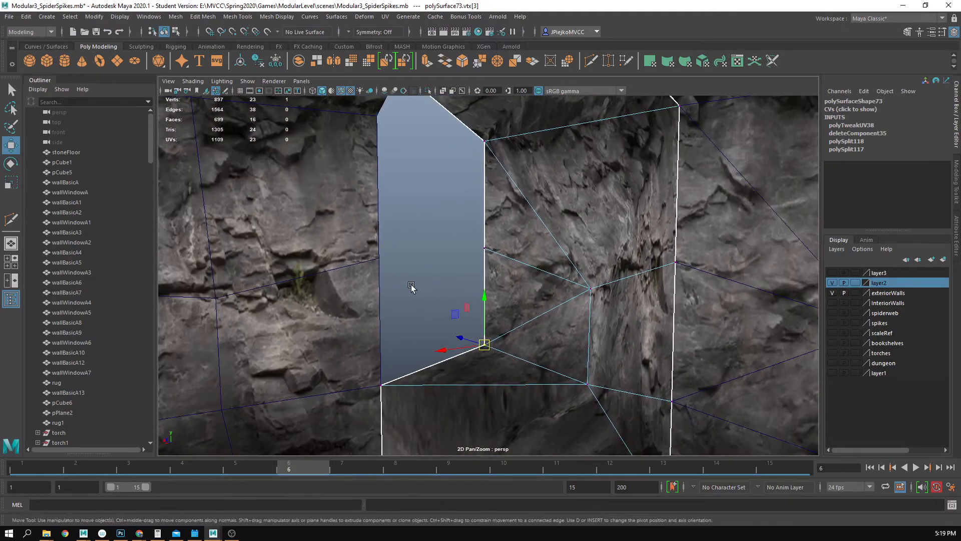
left_click_drag(465, 243, 451, 260)
key("v")
left_click_drag(509, 365, 396, 278)
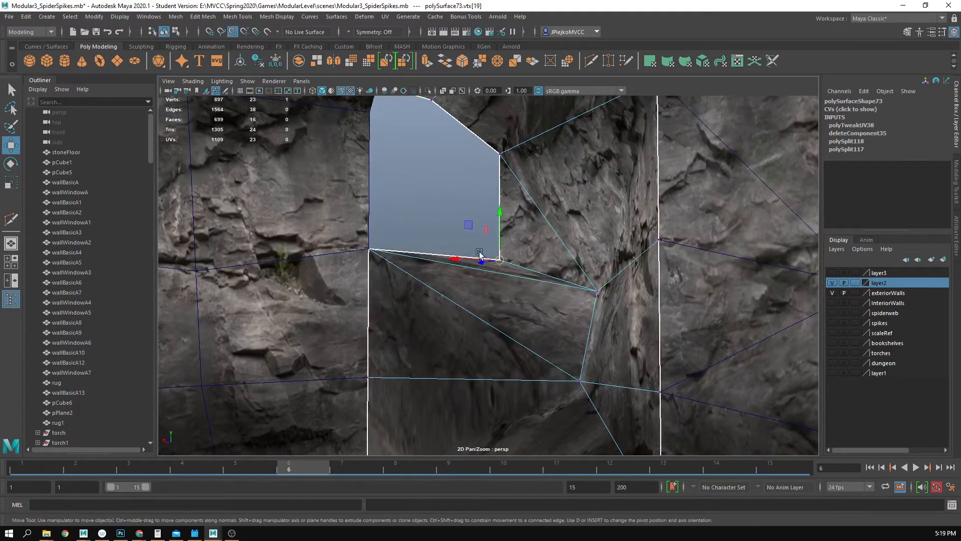
left_click_drag(456, 259, 457, 300)
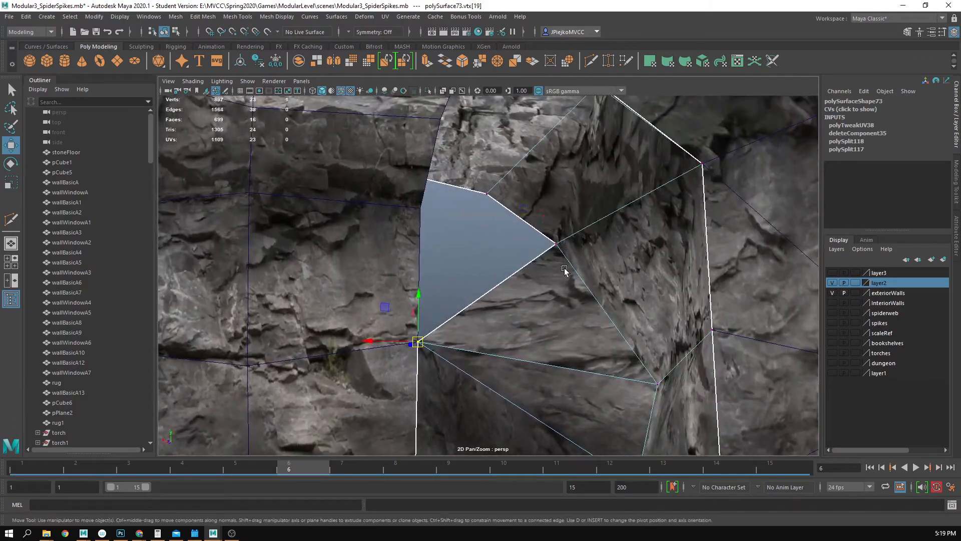
Step: Snap the filler piece's remaining wall-top vertex onto the other wall's edge just below the ceiling
left_click(556, 244)
key("v")
left_click_drag(556, 245, 425, 231)
left_click_drag(466, 296, 582, 319)
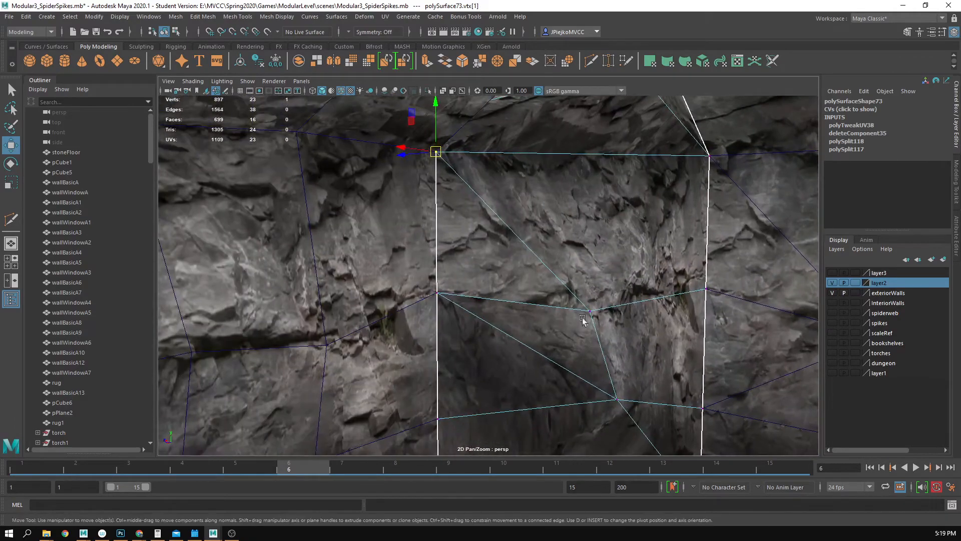
Step: Move the vertex in the middle of the filler piece's wall in depth so it sits between the two joined edges
left_click(590, 311)
scroll(501, 328, "down", 3)
left_click_drag(466, 335, 516, 346)
left_click_drag(531, 304, 620, 345)
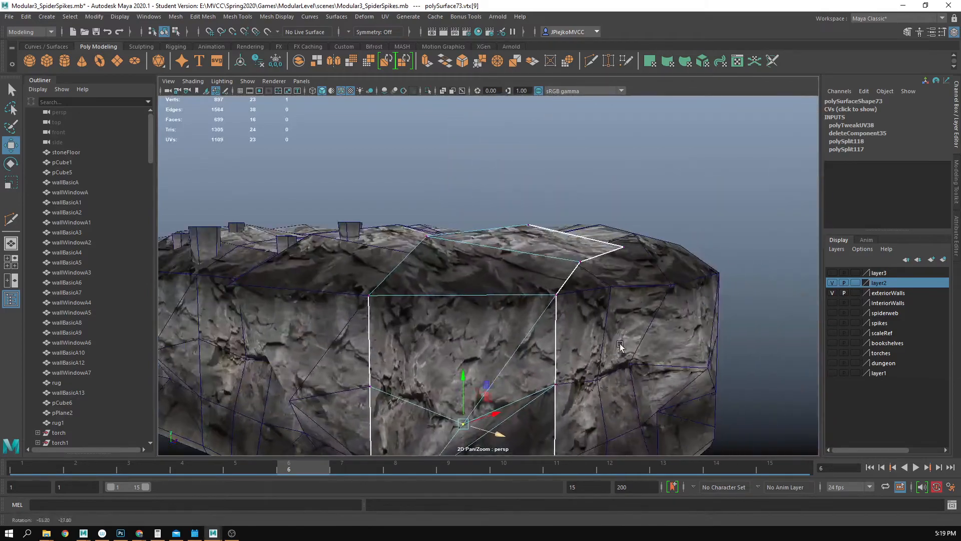
left_click_drag(594, 284, 620, 287)
left_click_drag(608, 288, 558, 278)
left_click_drag(475, 177, 505, 201)
left_click_drag(505, 203, 374, 155)
left_click_drag(546, 243, 585, 256)
left_click_drag(692, 290, 651, 280)
Step: Select the leftover vertices at the filler piece's open ceiling corner and merge them to center
left_click(350, 224)
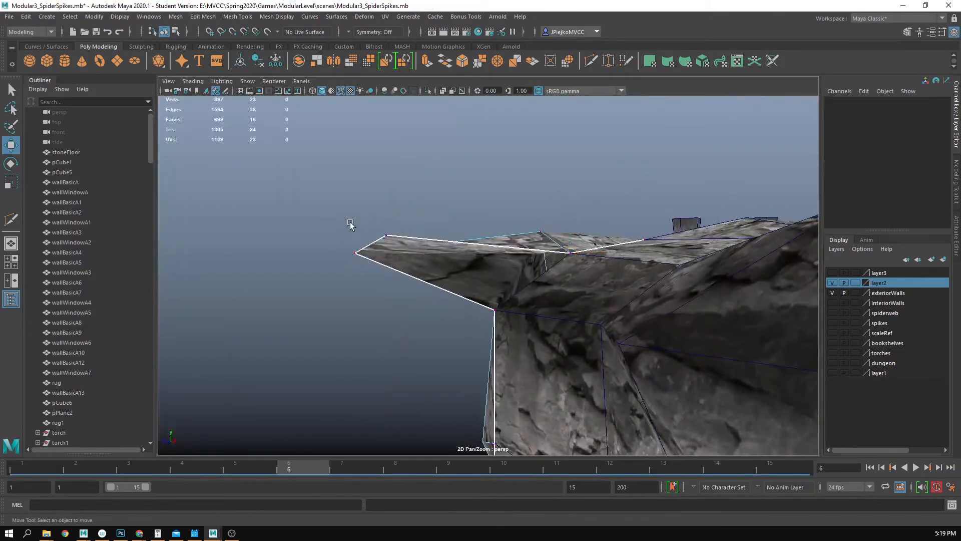
left_click_drag(391, 277, 518, 292)
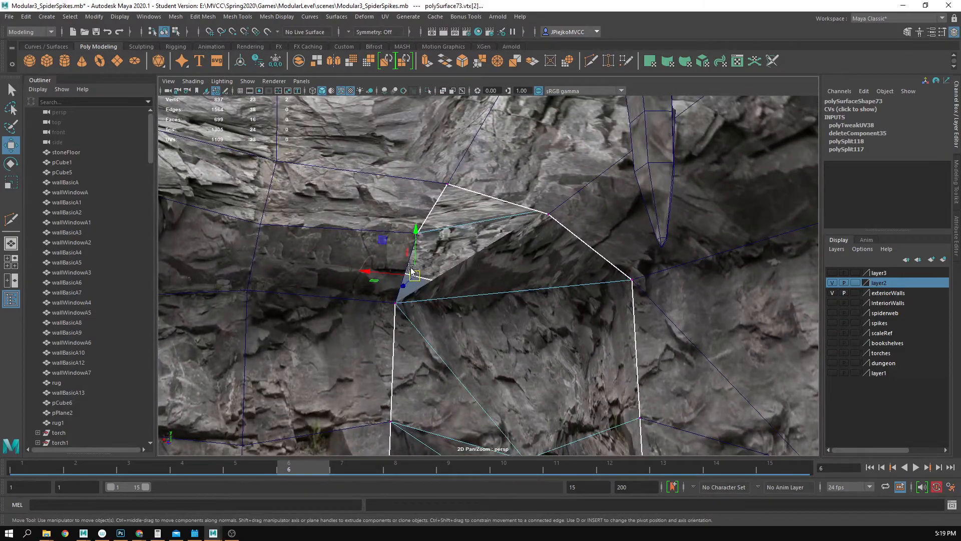
left_click_drag(412, 269, 378, 111)
left_click(275, 17)
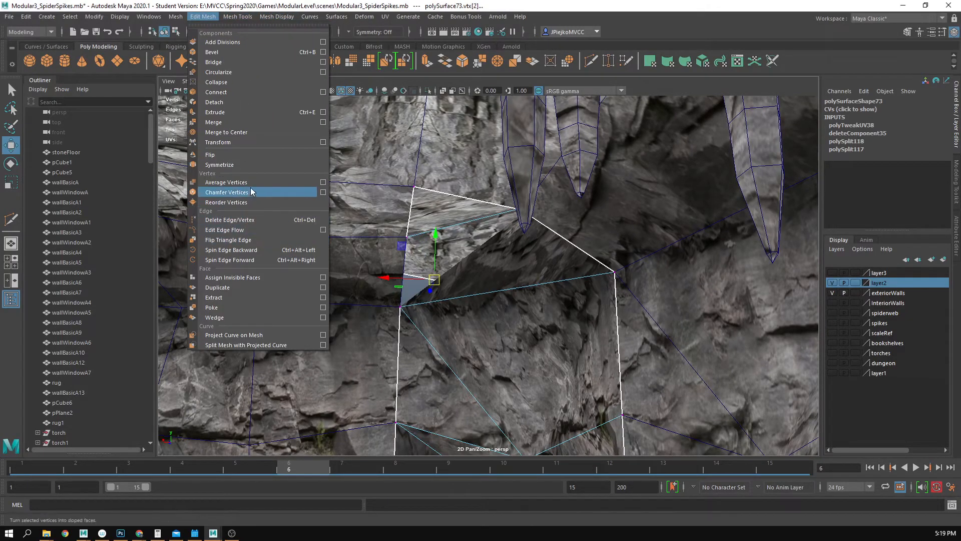
left_click(226, 132)
Step: Snap the merged ceiling vertex onto the adjoining wall's ceiling edge to close the remaining gap
left_click_drag(320, 261, 464, 293)
left_click_drag(395, 307, 607, 211)
left_click_drag(536, 210, 578, 231)
left_click_drag(513, 194, 501, 300)
right_click(501, 300)
left_click_drag(390, 167, 609, 448)
key("ctrl+z")
right_click(375, 140)
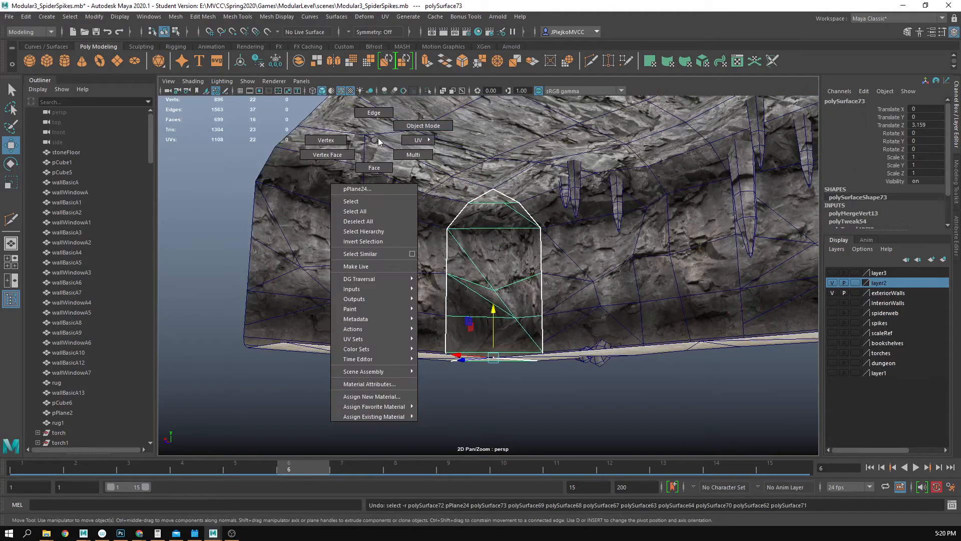
left_click(343, 140)
key("ctrl+z")
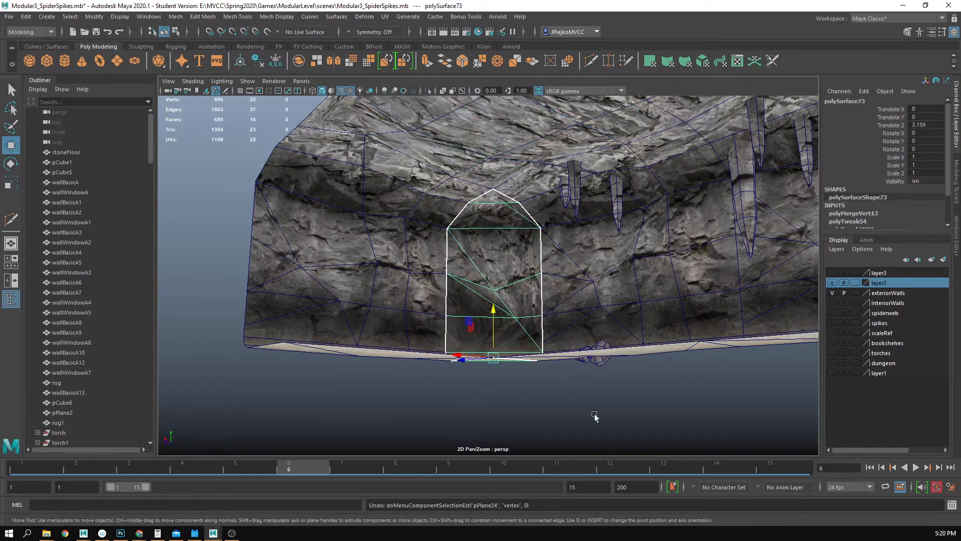
left_click_drag(321, 118, 610, 370)
key("ctrl+z")
Step: Select all of the filler piece's vertices, merge the overlapping ones, and return to object mode
right_click(491, 219)
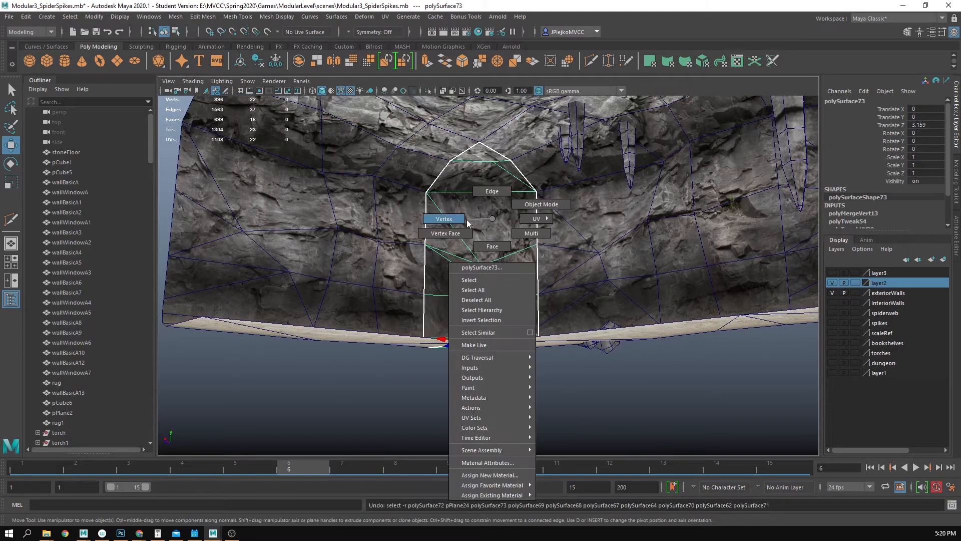
left_click(448, 219)
left_click(493, 161)
left_click_drag(425, 208, 413, 245, "alt")
left_click(211, 18)
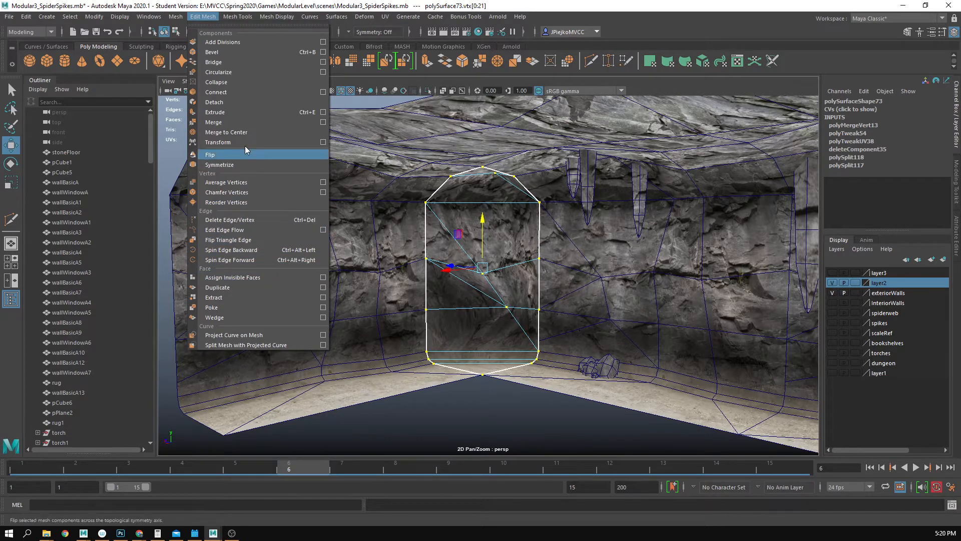
left_click(238, 122)
key("q")
key("F8")
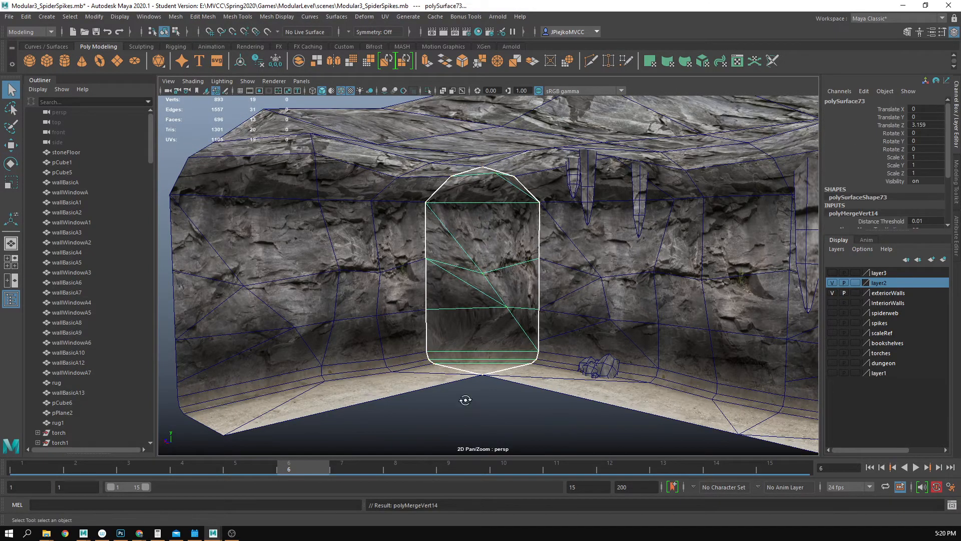
Step: Delete the diagonal and crossing interior edges from the middle of the filler piece's wall
left_click_drag(465, 399, 483, 375, "alt")
scroll(500, 320, "up", 3)
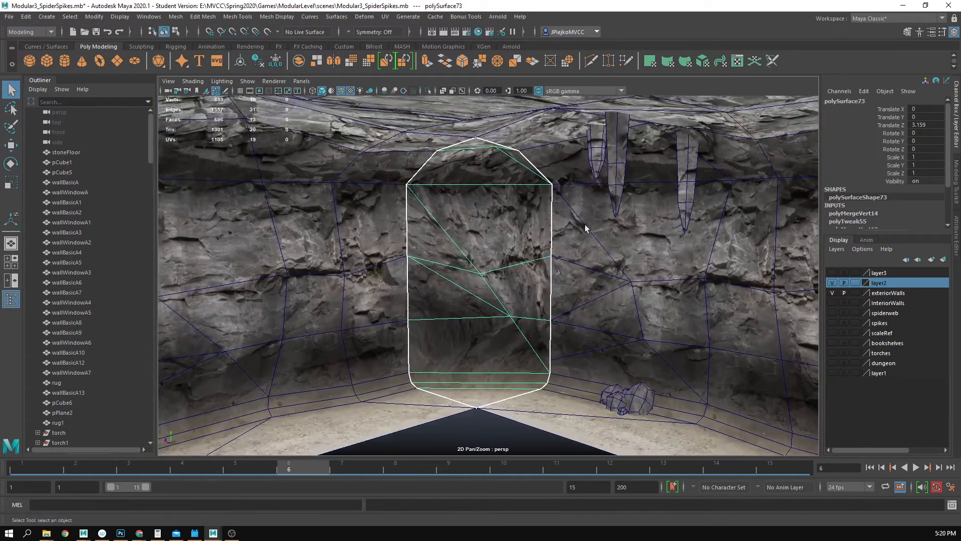
mouse_move(541, 318)
left_mouse_down("alt")
mouse_move(530, 303)
mouse_move(533, 323)
left_mouse_up("alt")
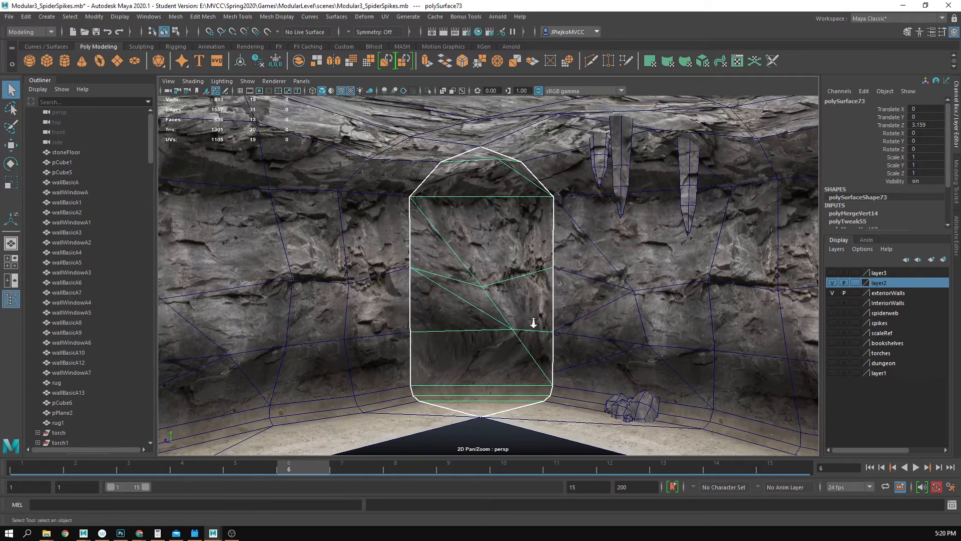
scroll(533, 323, "up", 3)
key("F10")
left_click(453, 259)
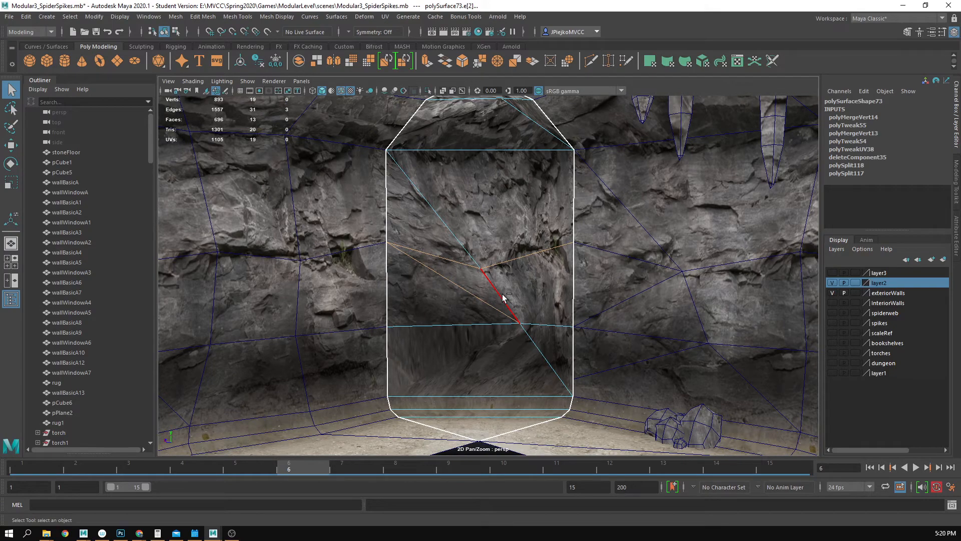
key("Delete")
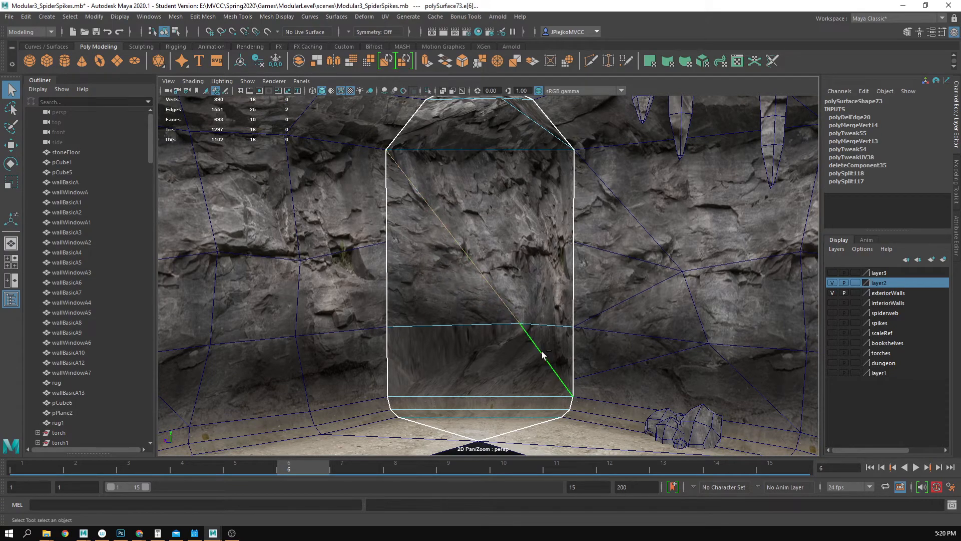
key("ctrl+Delete")
left_click_drag(479, 375, 479, 341, "alt")
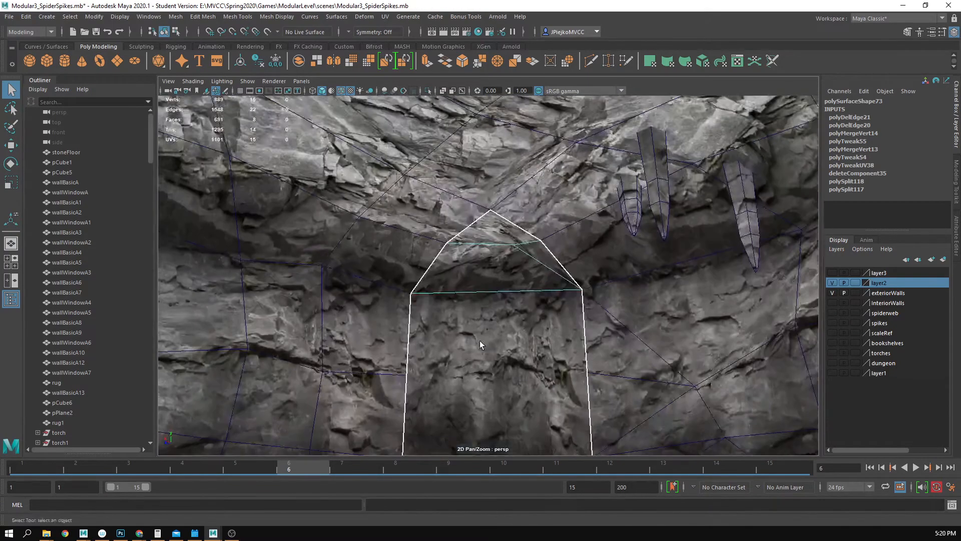
Step: Delete the remaining diagonal edge from the filler piece's curved section between the wall and the ceiling
left_click(533, 258)
key("ctrl+Delete")
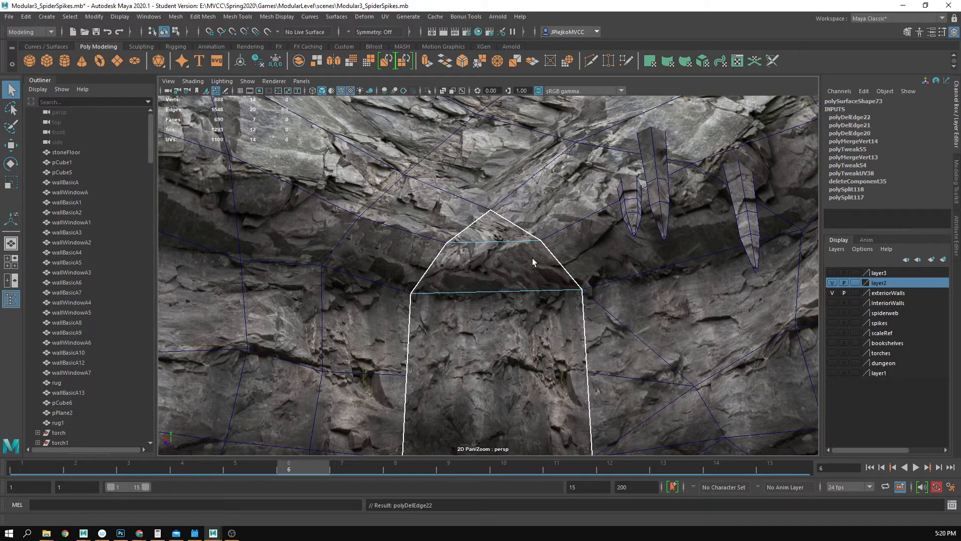
Step: Move the UVs at the ends of the horizontal edge across the filler piece's lower wall to remove the rock texture's stretching
left_click_drag(532, 258, 472, 210, "alt")
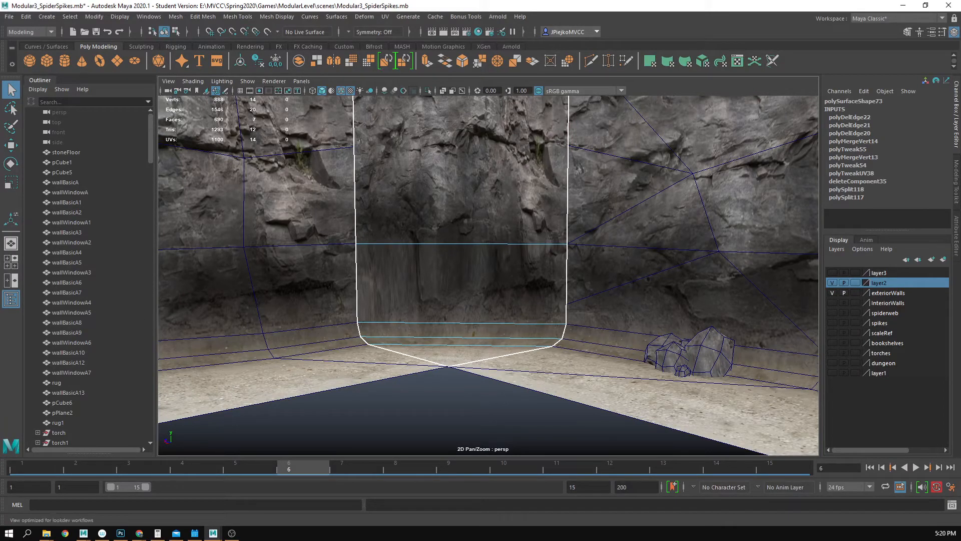
right_click(285, 242)
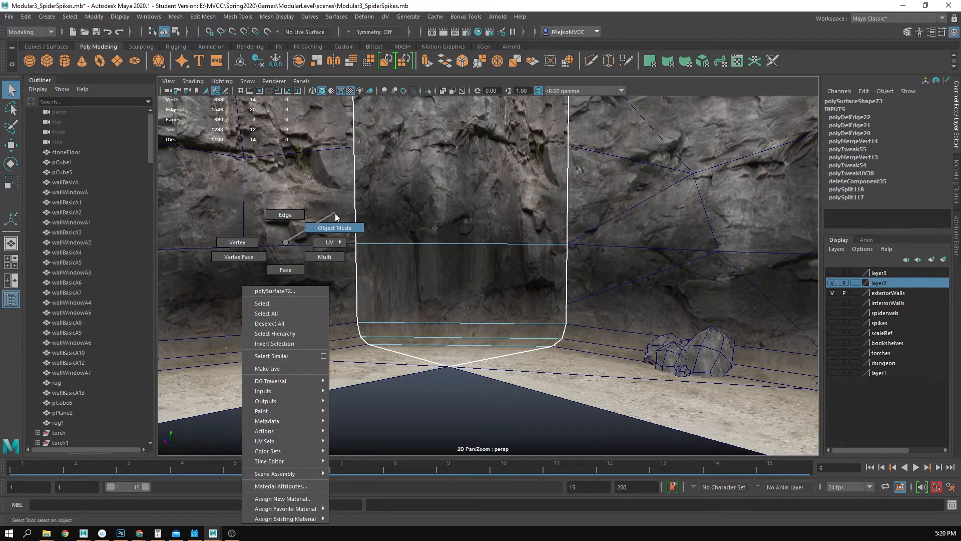
right_click(393, 255)
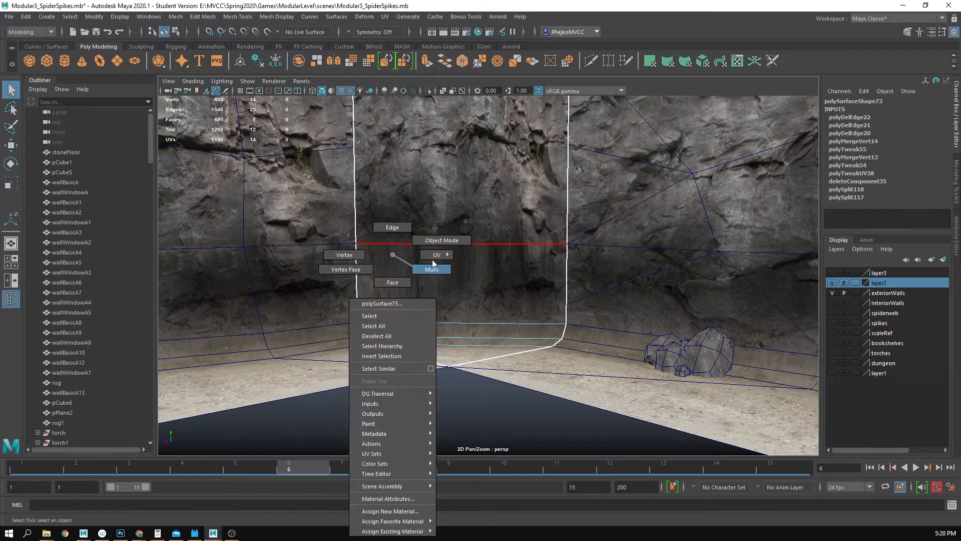
left_click(344, 255)
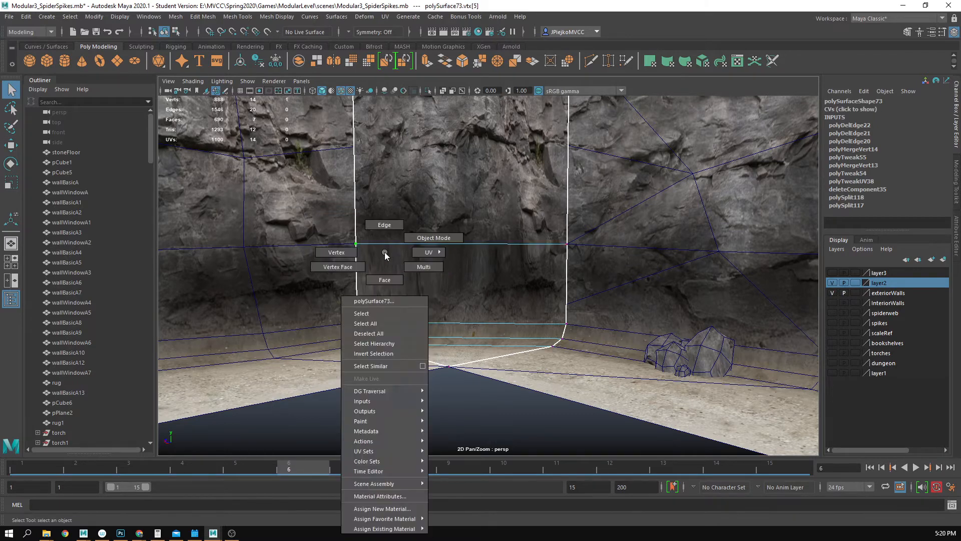
left_click(412, 254)
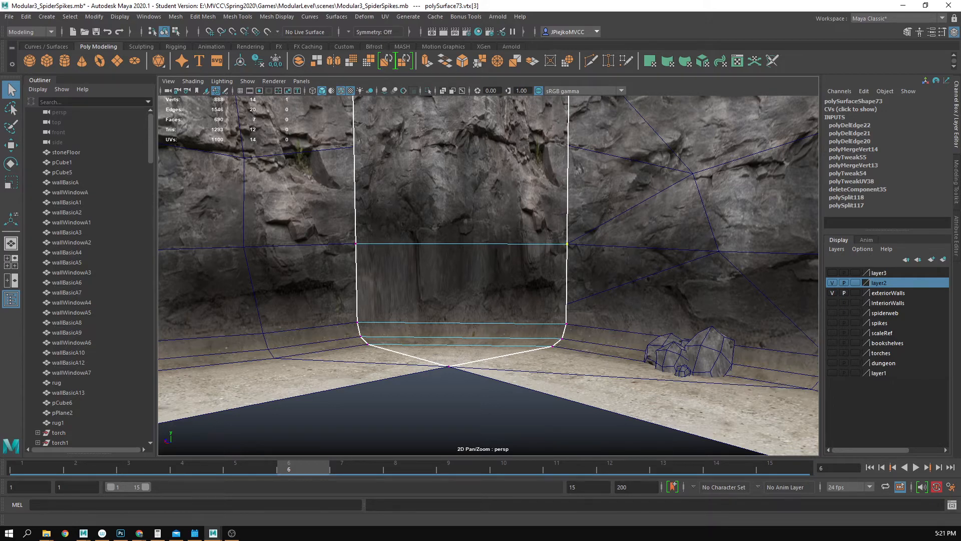
key("F12")
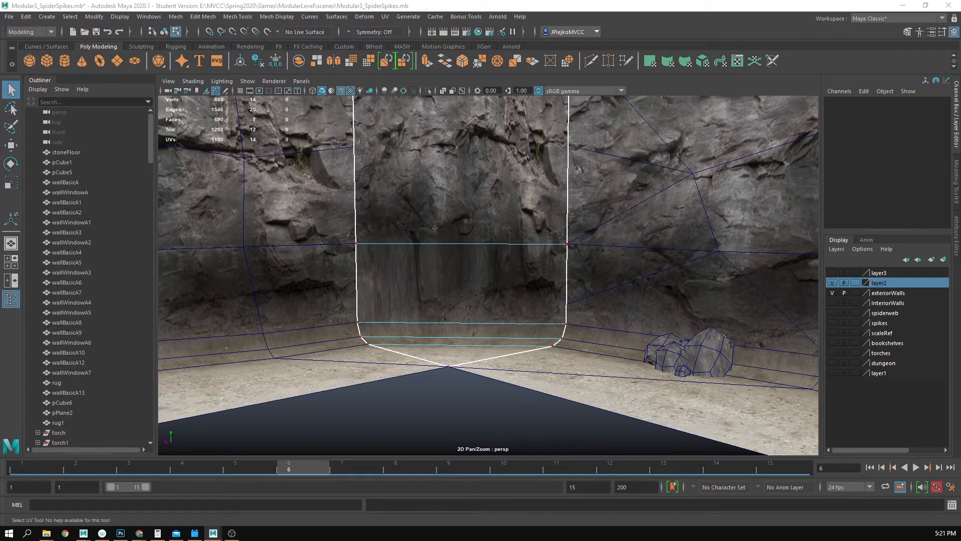
key("w")
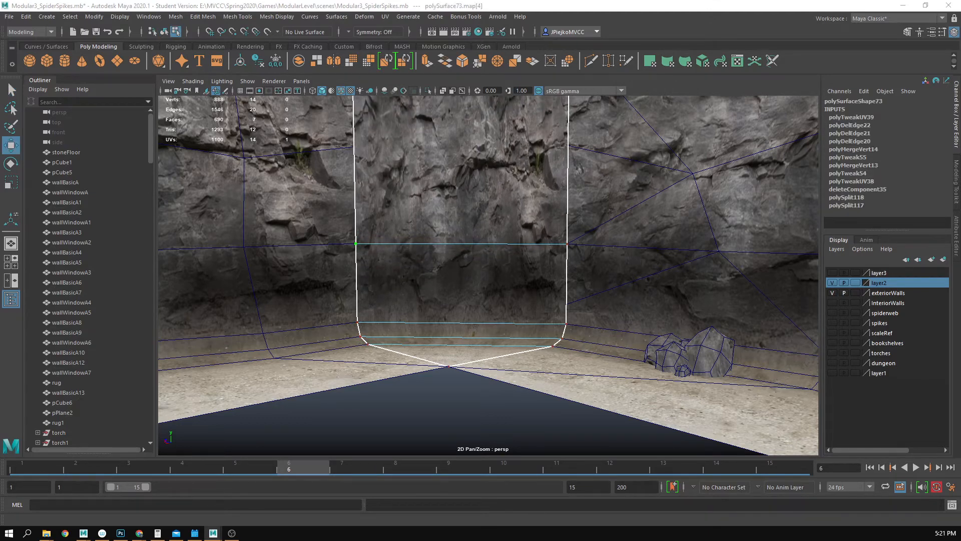
left_click_drag(360, 220, 392, 338)
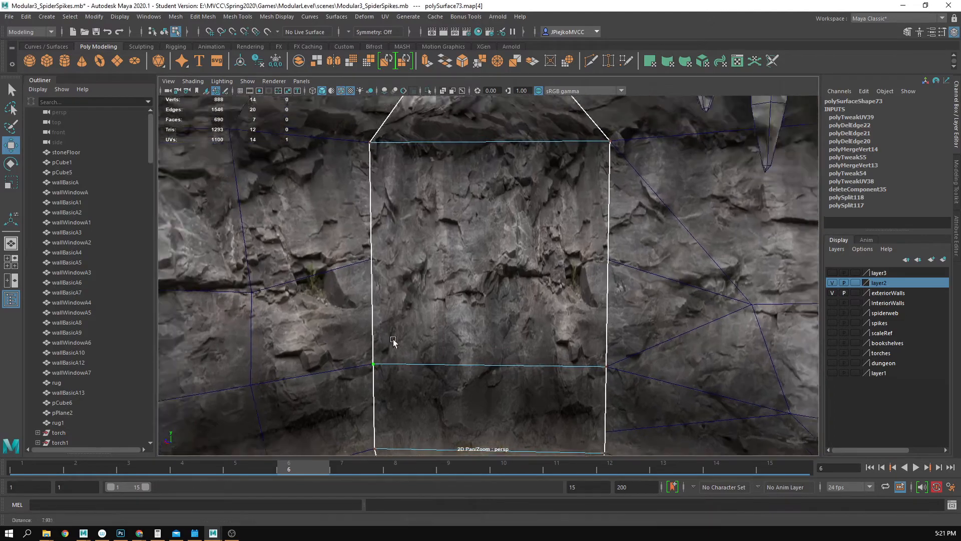
scroll(368, 212, "up", 1)
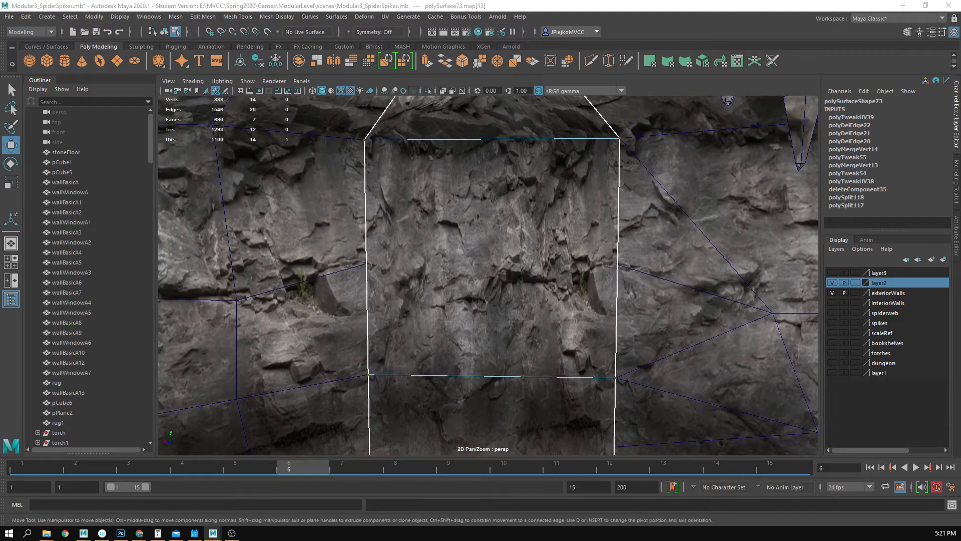
Step: Try repositioning a shoulder UV near the peak of the arched corner wall panel, and undo the UV move
scroll(491, 169, "down", 5)
left_click_drag(491, 169, 397, 193)
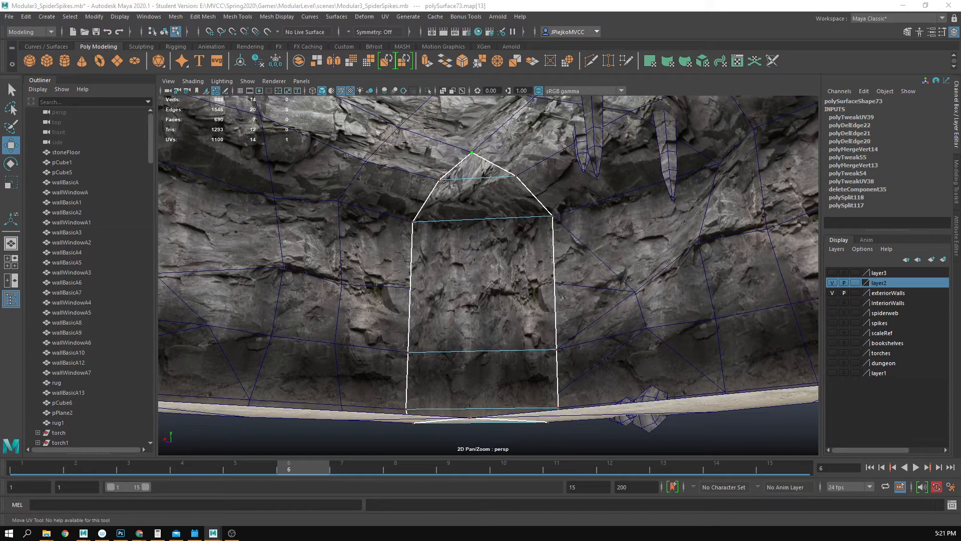
left_click(516, 176)
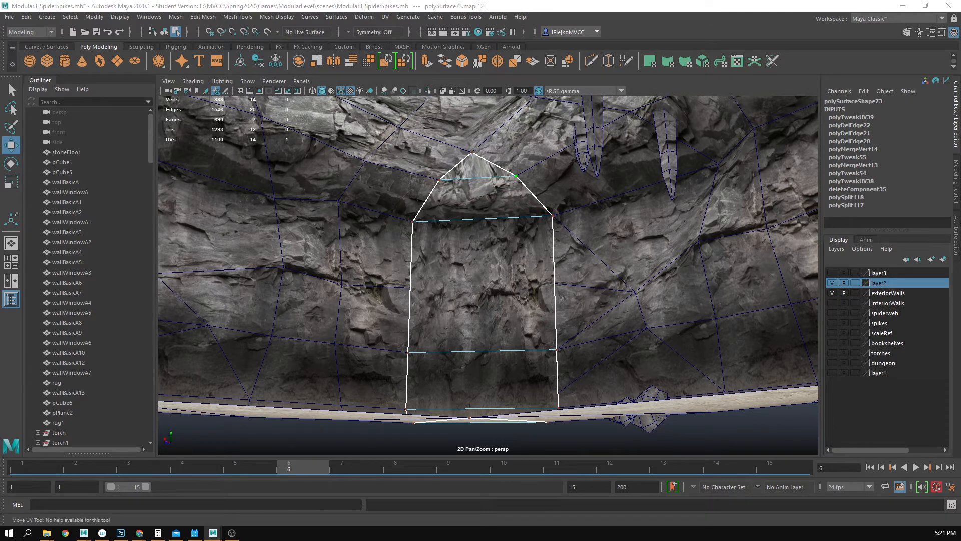
key("ctrl+z")
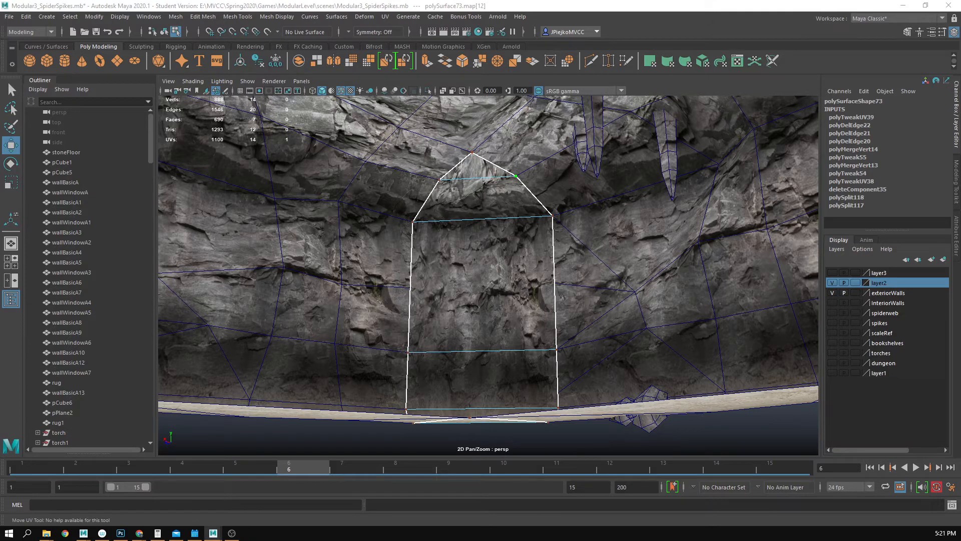
key("ctrl+z")
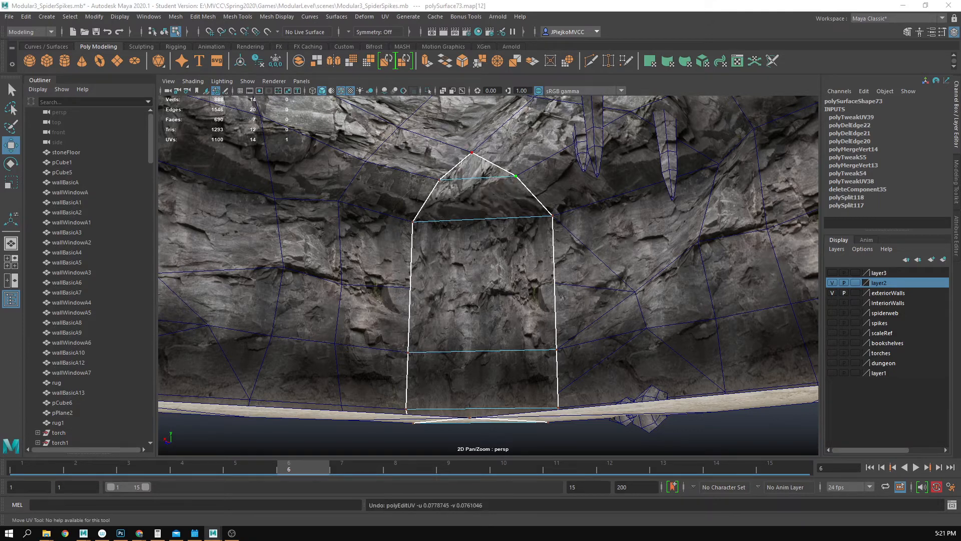
left_click(517, 178)
key("ctrl+z")
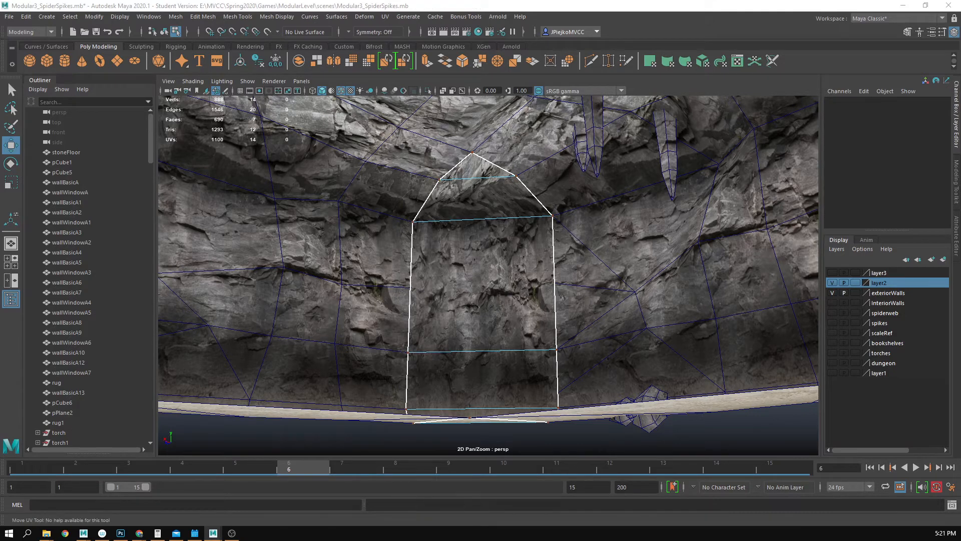
Step: Adjust the UV at the other shoulder of the arched panel to blend its rock texture, and return to object mode
left_click(439, 180)
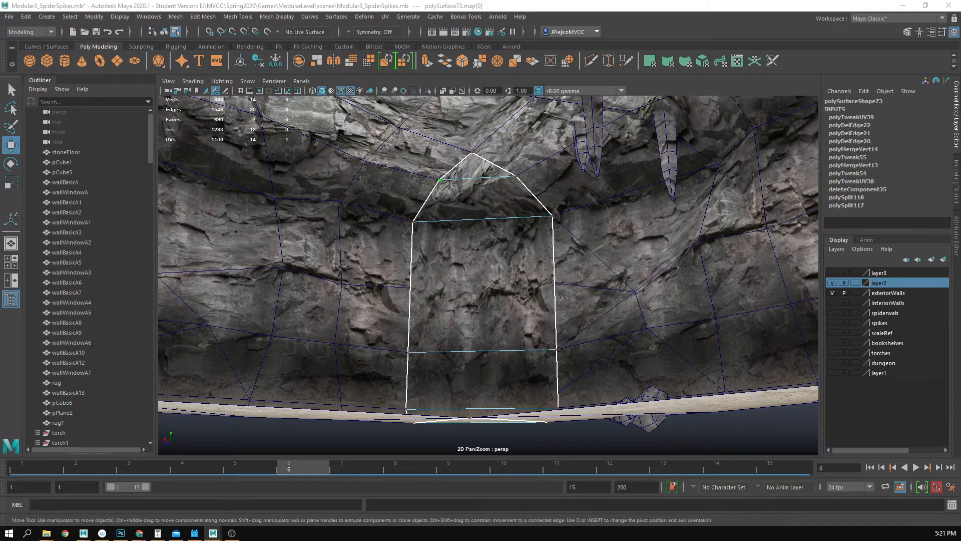
key("x")
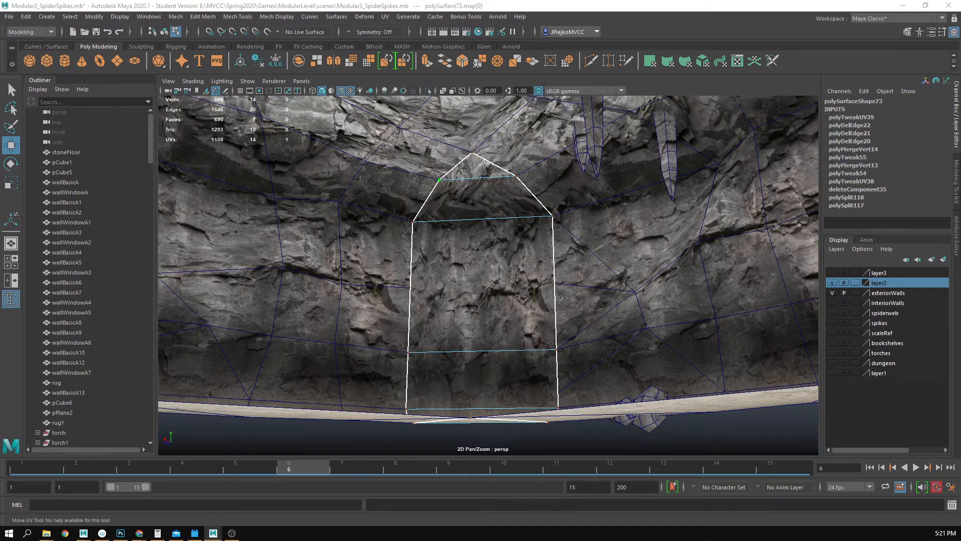
scroll(553, 258, "up", 4)
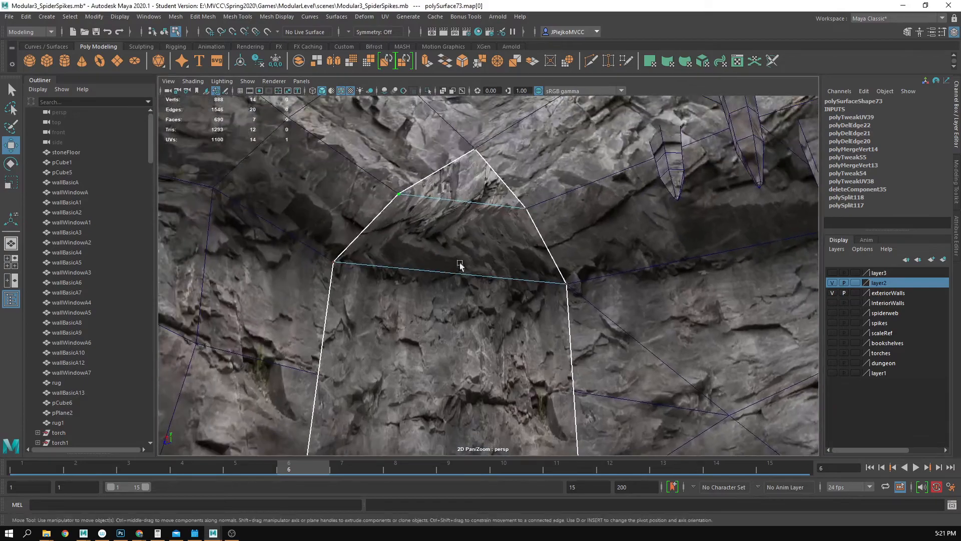
key("F8")
scroll(547, 328, "down", 8)
left_click(534, 424)
left_click_drag(534, 424, 721, 345)
scroll(510, 438, "up", 6)
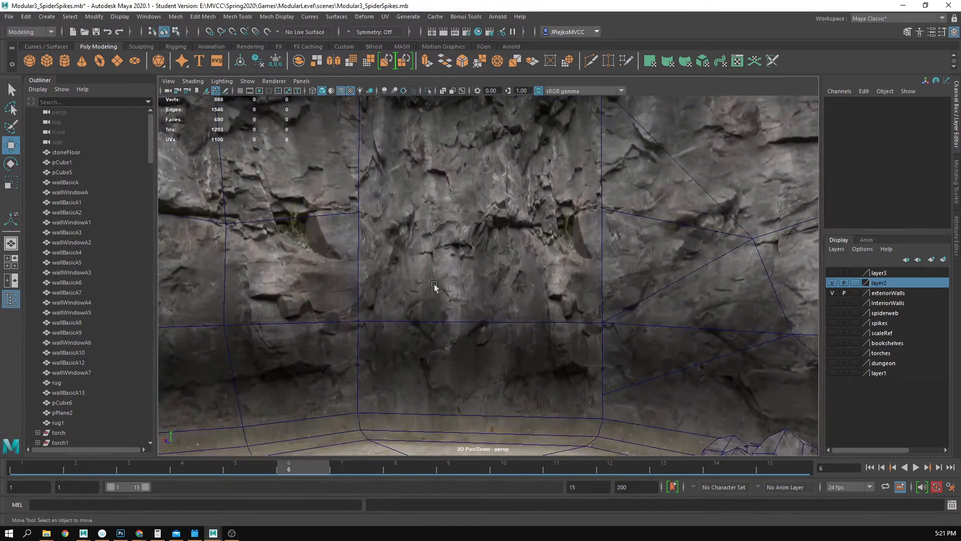
Step: Multi-Cut an edge across the middle of the corner panel between its two side borders, and deselect the panel
mouse_move(434, 284)
left_mouse_down()
mouse_move(419, 314)
mouse_move(488, 306)
mouse_move(423, 302)
mouse_move(446, 294)
left_mouse_up()
left_click(461, 286)
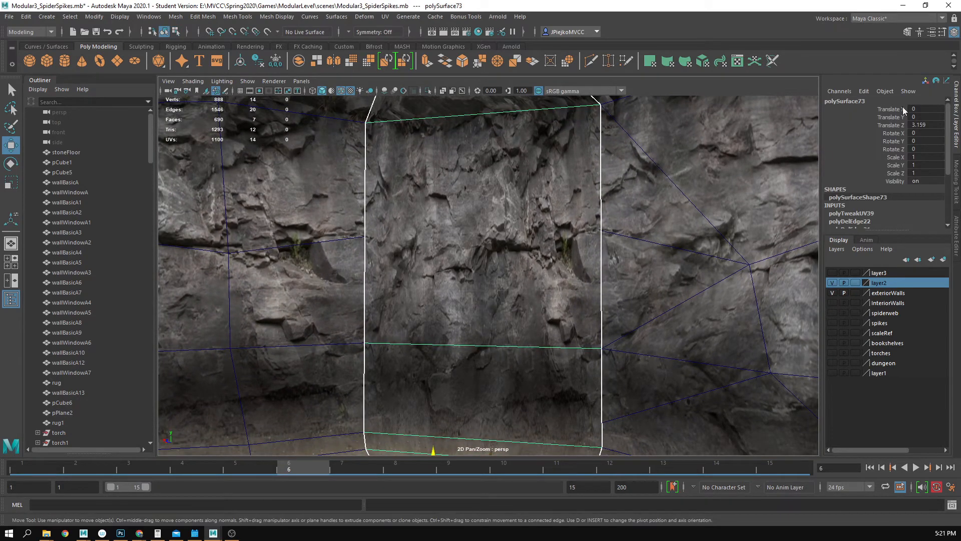
left_click(907, 32)
left_click(870, 374)
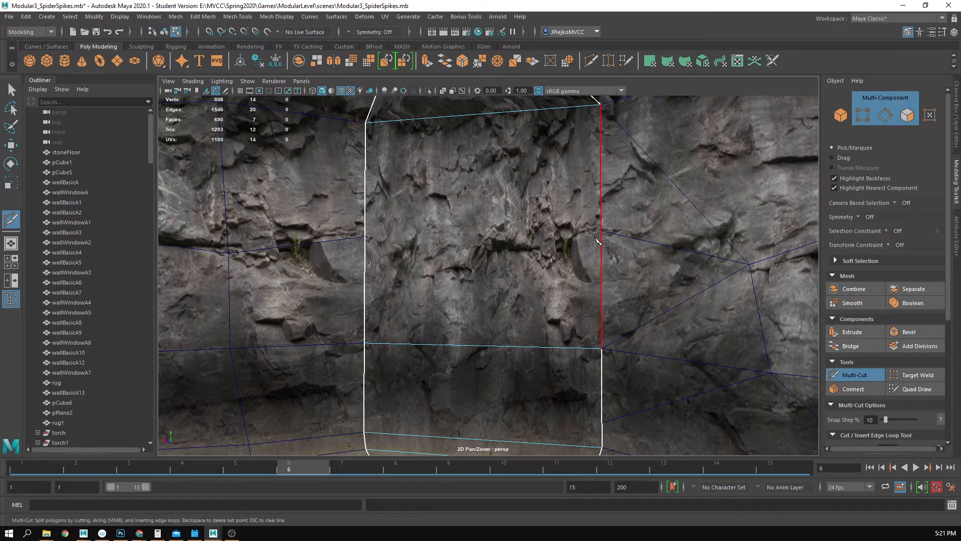
key("w")
scroll(665, 330, "down", 1)
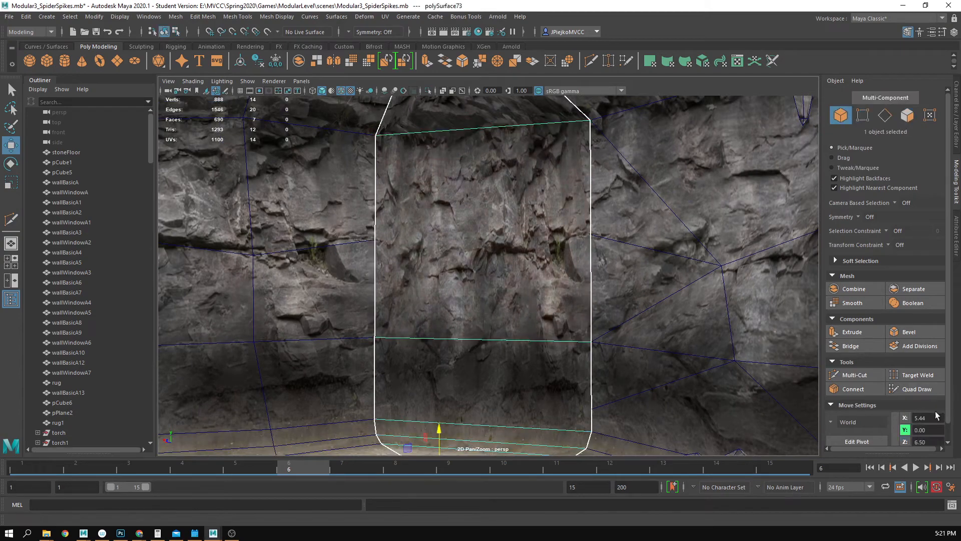
left_click(855, 374)
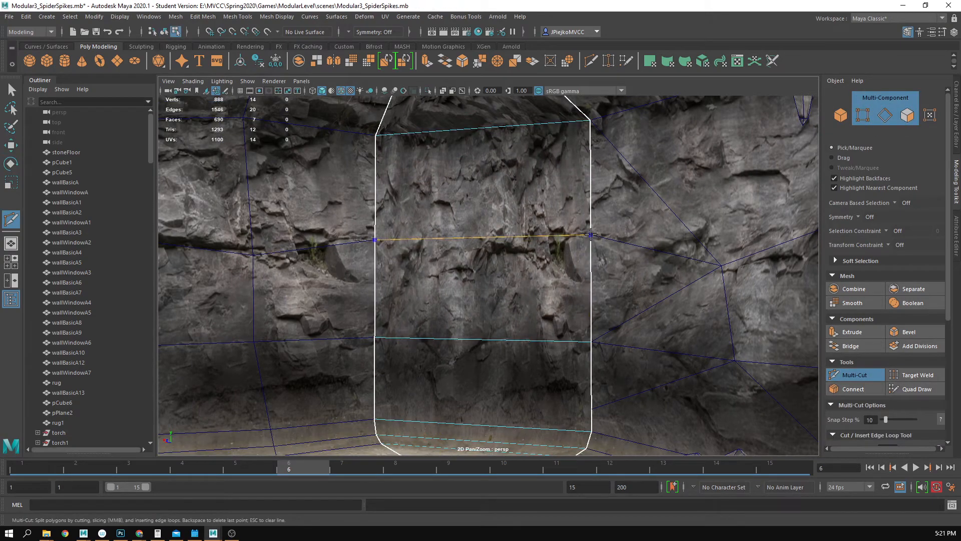
right_click(591, 234)
scroll(503, 298, "down", 1)
key("w")
scroll(447, 320, "down", 5)
key("F8")
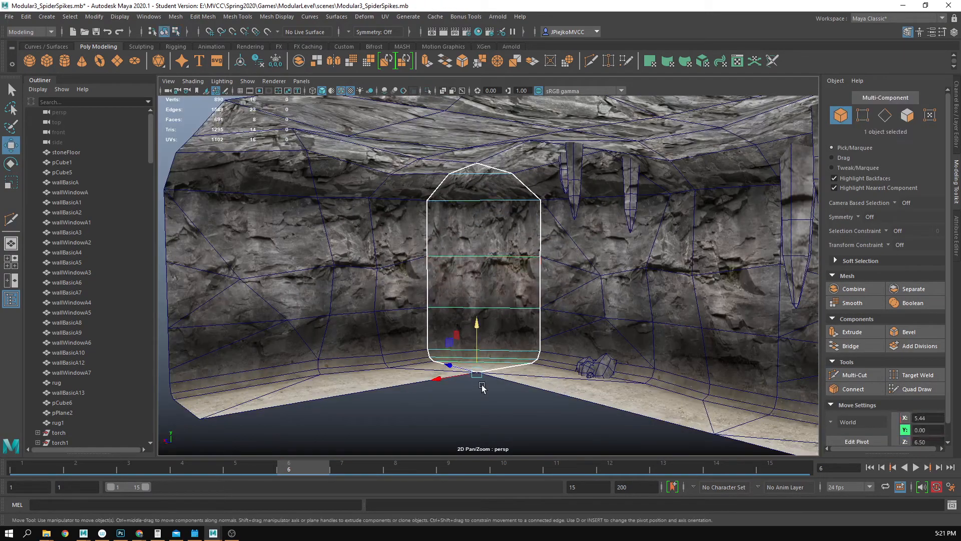
left_click(483, 389)
Step: Insert a vertical edge loop down the middle of the corner panel with Multi-Cut
left_click_drag(483, 390, 647, 290)
left_click(861, 378)
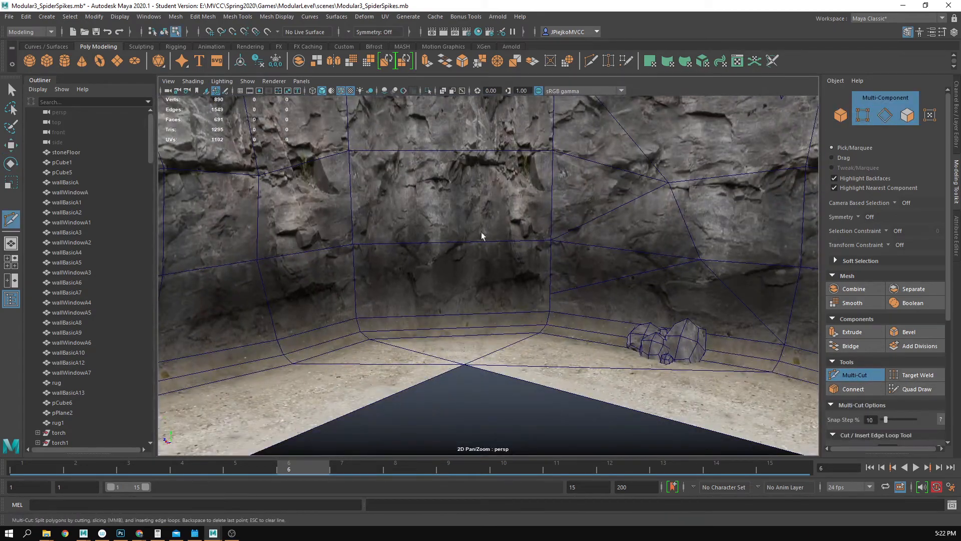
left_click(456, 192)
key("w")
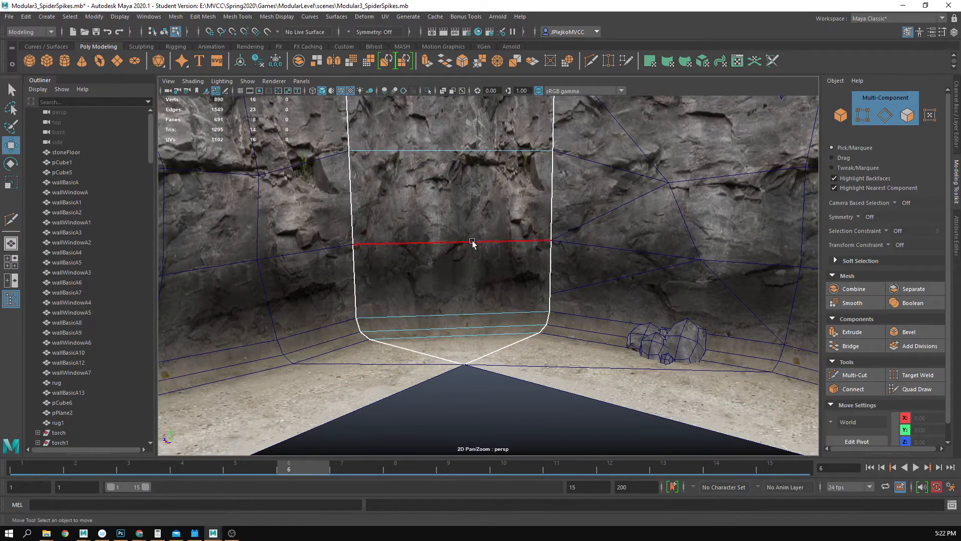
left_click(861, 374)
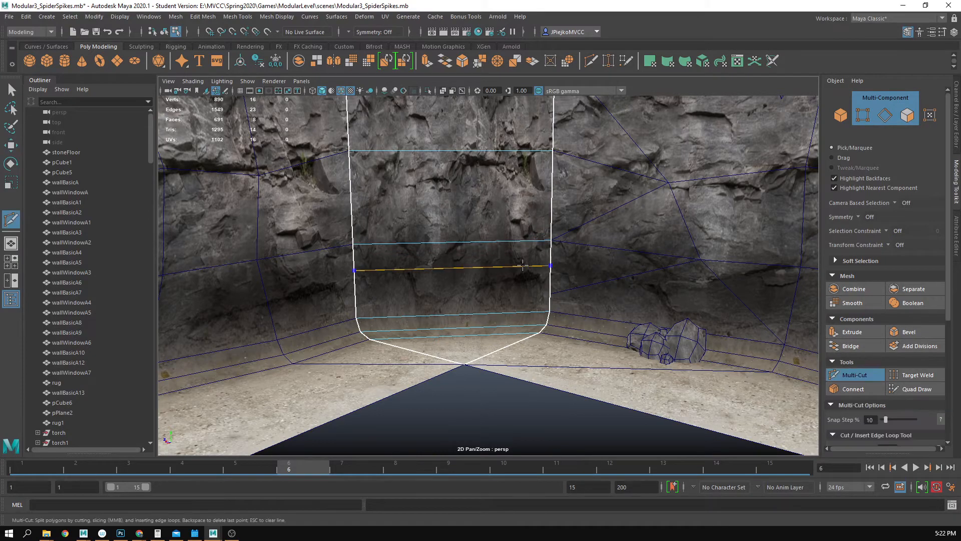
left_click(457, 246, "ctrl")
left_click_drag(489, 272, 480, 266)
key("w")
Step: Select the new vertical edge loop and push it back horizontally into the cave corner, and return to object mode
right_click(466, 251)
double_click(464, 200)
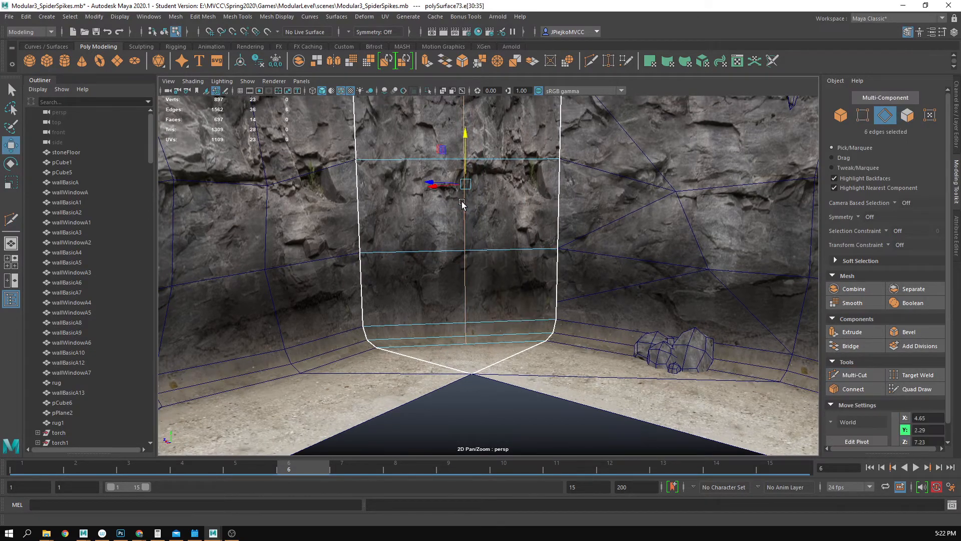
left_click_drag(590, 323, 549, 290)
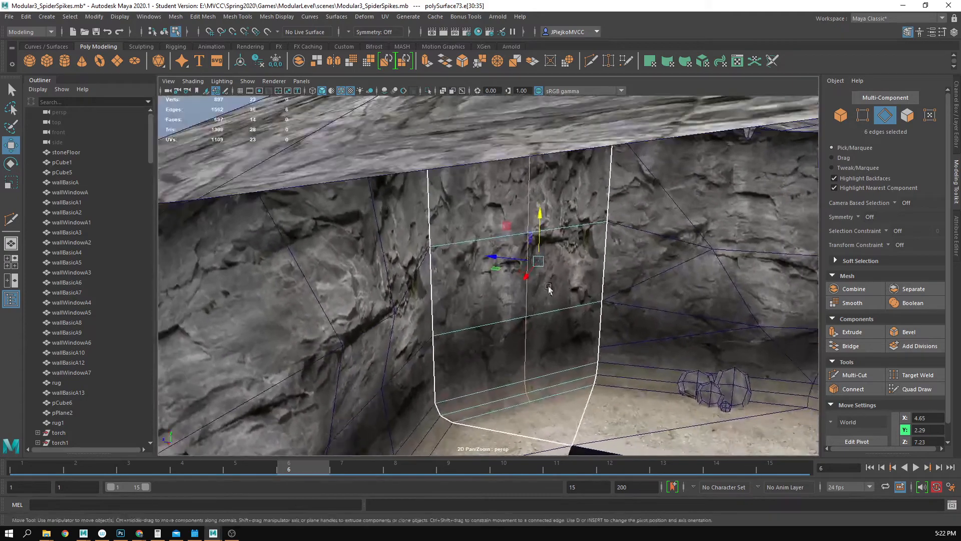
left_click_drag(499, 270, 603, 307)
right_click(598, 301)
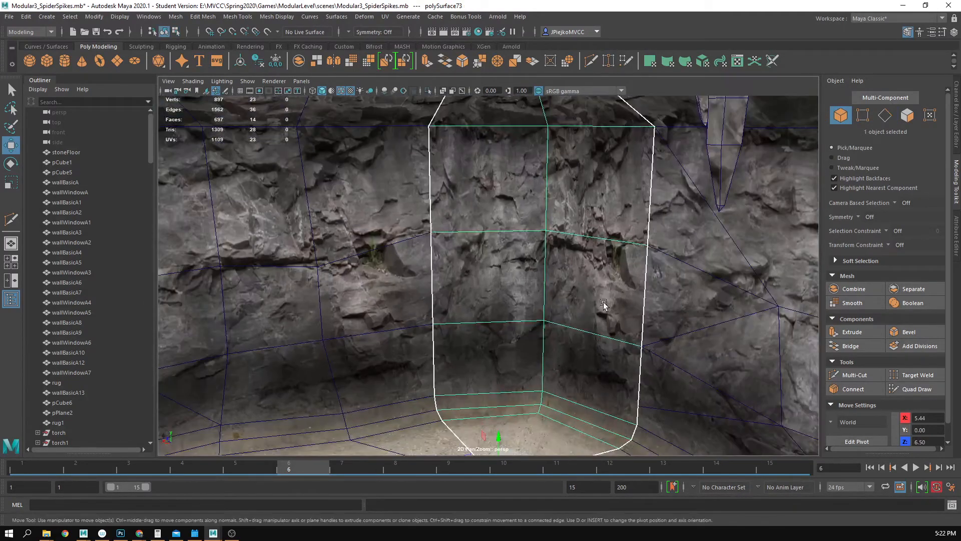
Step: Offset the lower and middle centre-line vertices of the corner panel sideways in opposite directions for an irregular rock shape
right_click(603, 307)
left_click(543, 321)
left_click_drag(543, 320, 505, 318)
left_click(546, 230)
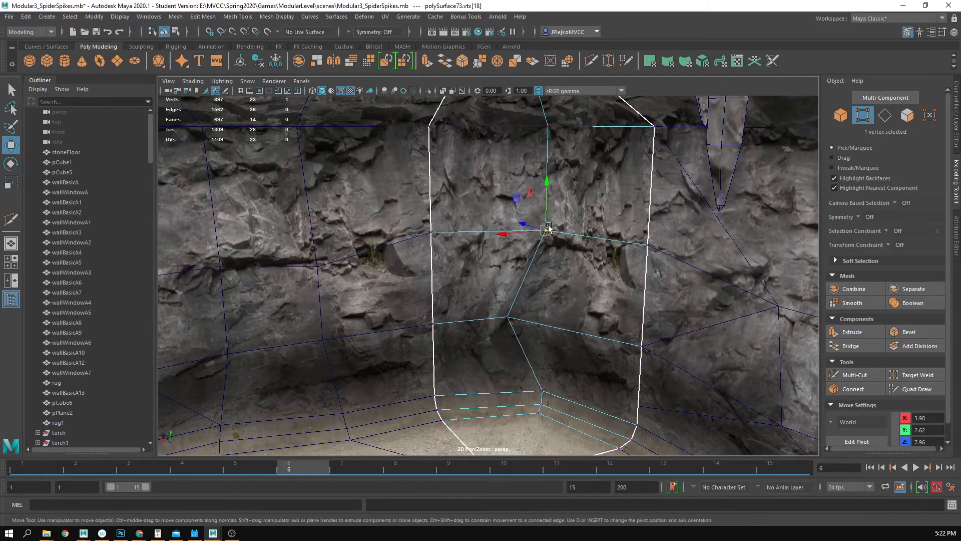
left_click_drag(547, 231, 570, 227)
Step: Move the upper centre-line vertex of the corner panel farther out, away from the cave interior
left_click_drag(571, 245, 560, 207)
left_click_drag(534, 189, 569, 168)
left_click_drag(506, 188, 505, 181)
left_click_drag(511, 213, 504, 246)
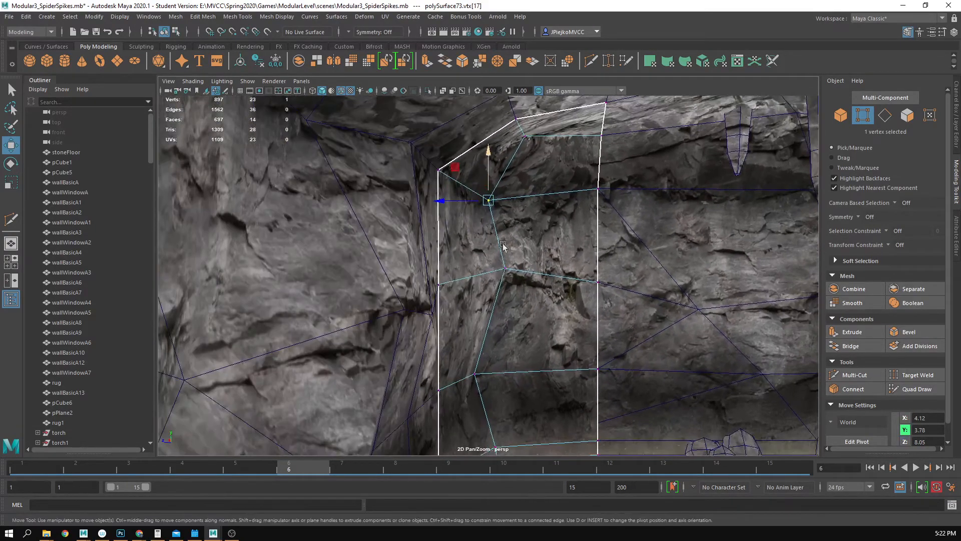
left_click_drag(479, 202, 528, 257)
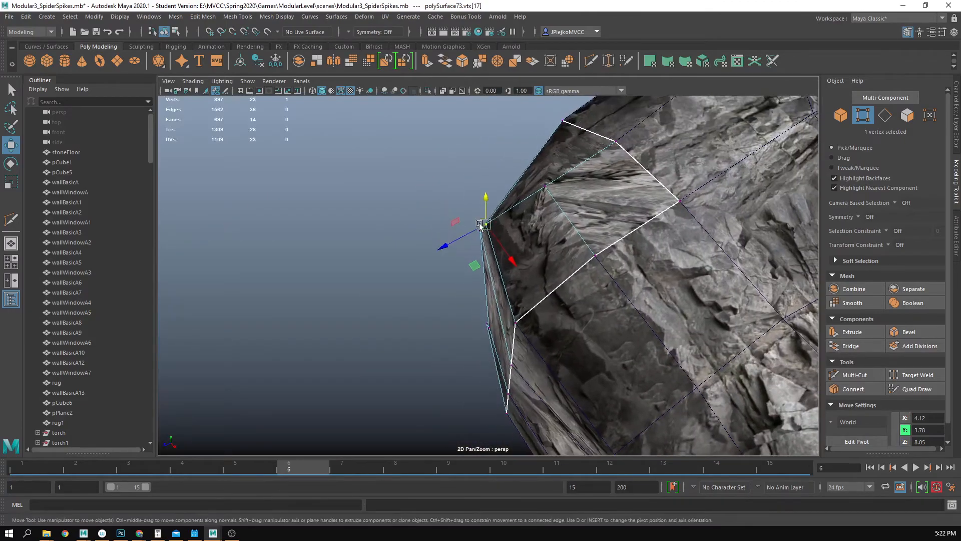
left_click_drag(484, 225, 448, 226)
left_click_drag(536, 193, 517, 232)
Step: Nudge the middle centre-line vertex of the corner panel slightly, return to object mode and deselect the panel
scroll(551, 248, "down", 3)
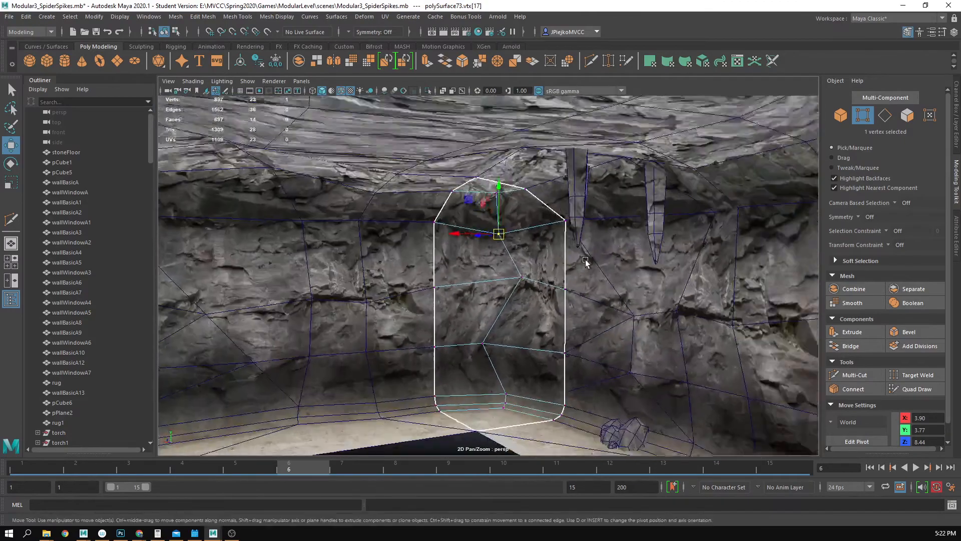
left_click(523, 278)
left_click_drag(522, 277, 518, 283)
scroll(525, 285, "down", 2)
right_click(557, 288)
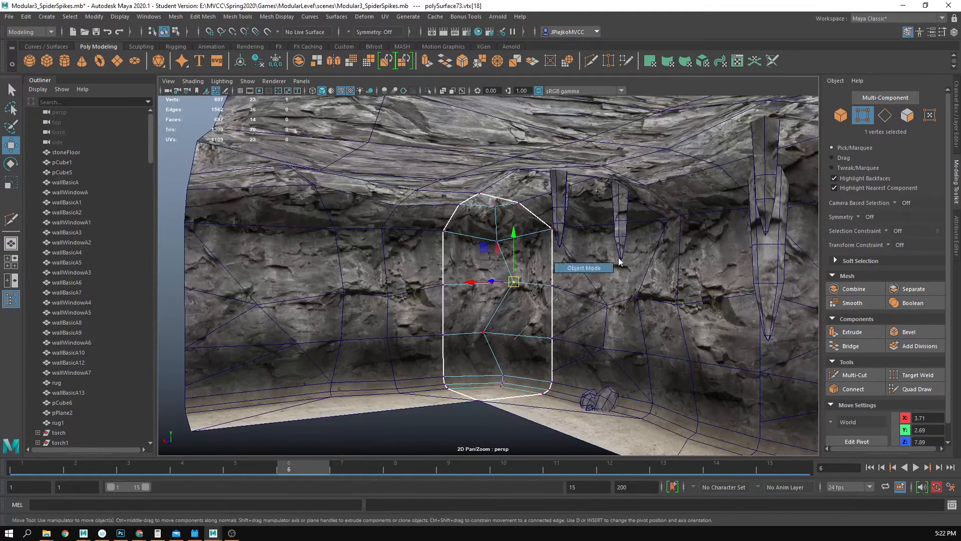
left_click(472, 465)
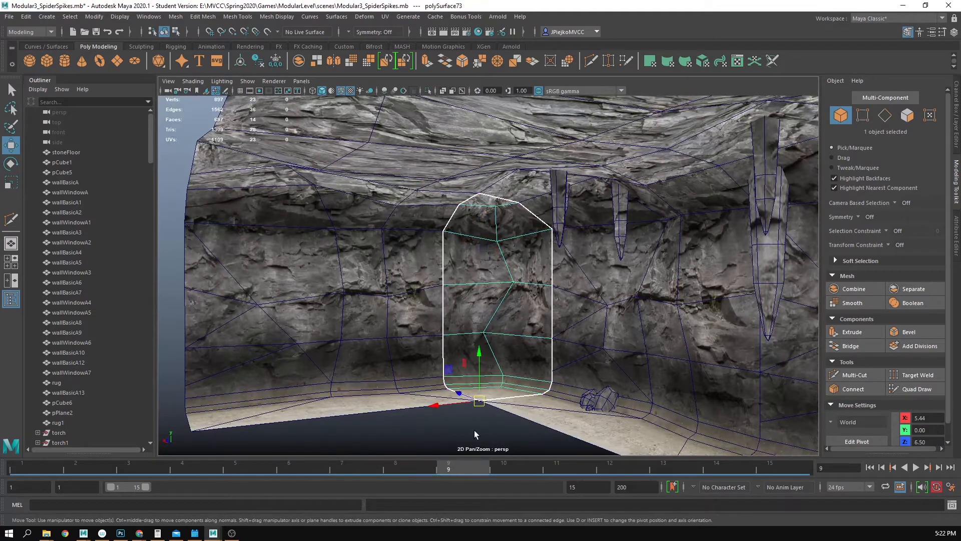
left_click(474, 432)
Step: Turn off Wireframe on Shaded and examine the textured corner where the cave walls meet
mouse_move(525, 397)
left_mouse_down()
mouse_move(562, 407)
mouse_move(542, 396)
left_mouse_up()
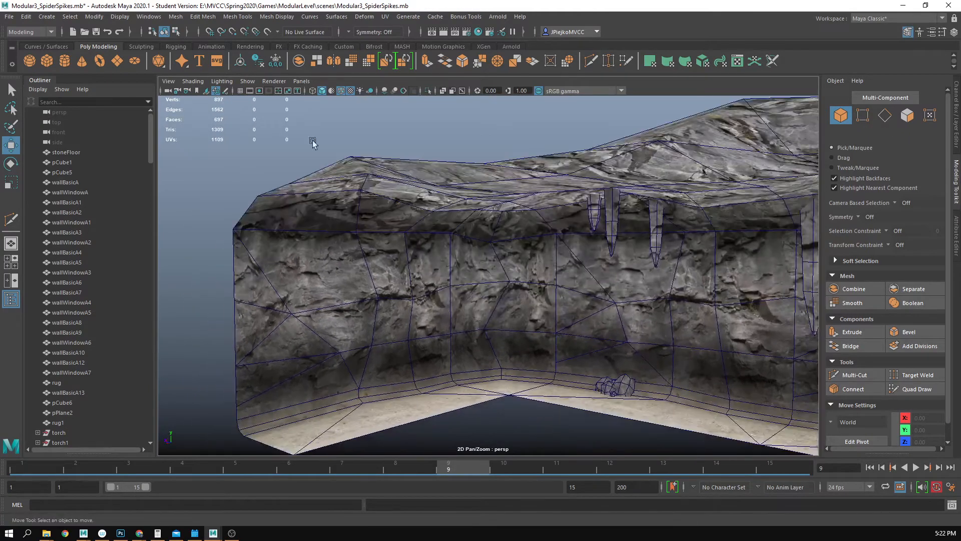
left_click(195, 81)
left_click(215, 171)
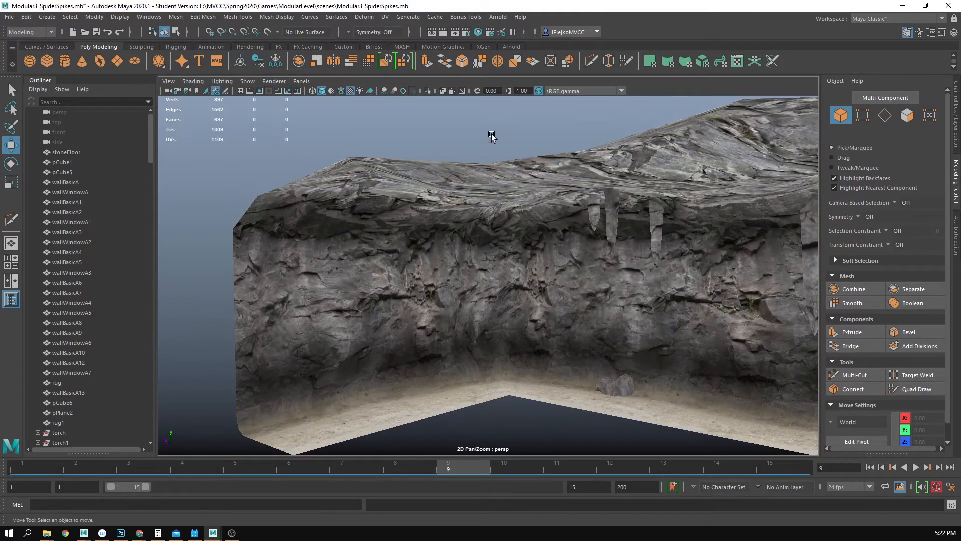
mouse_move(491, 134)
left_mouse_down()
mouse_move(551, 202)
mouse_move(486, 225)
mouse_move(671, 262)
mouse_move(397, 266)
mouse_move(423, 247)
mouse_move(671, 290)
mouse_move(563, 251)
left_mouse_up()
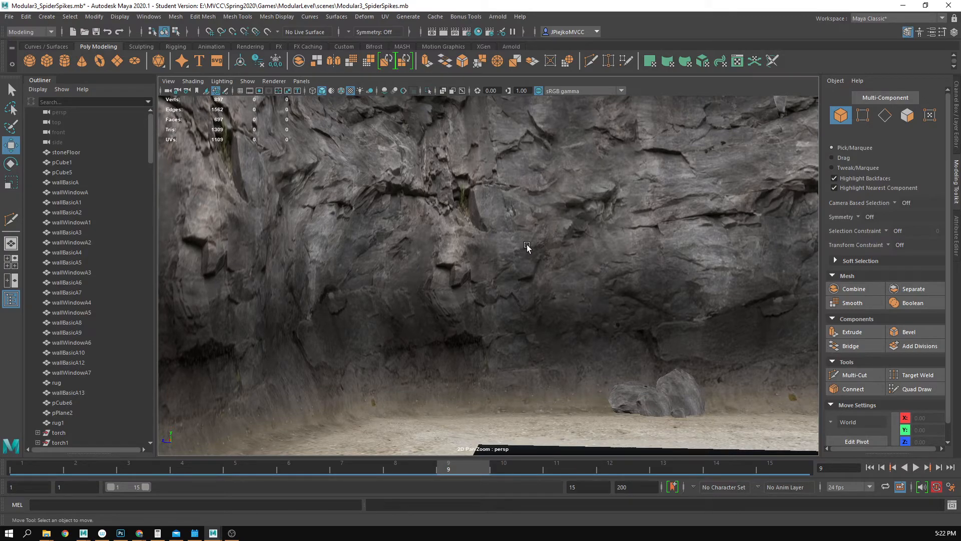
left_click_drag(527, 246, 554, 360)
left_click_drag(507, 198, 458, 337)
Step: Hide the arched corner wall panel
left_click(437, 264)
left_click_drag(473, 241, 500, 254)
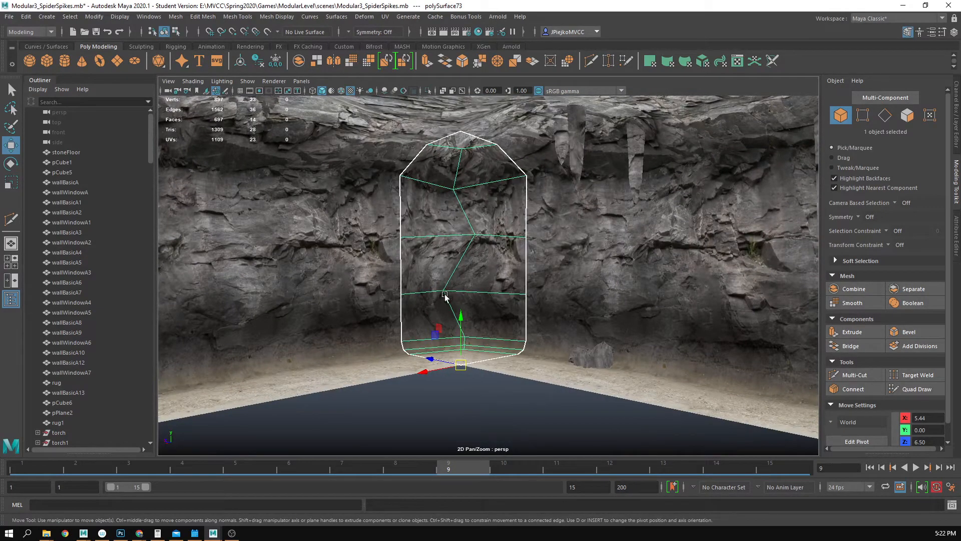
key("ctrl+h")
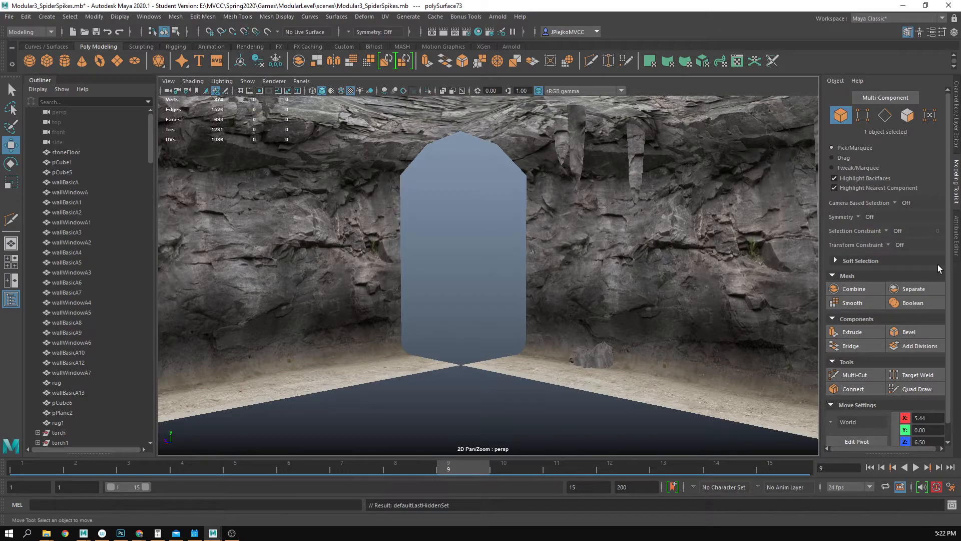
Step: Select the two cave wall sections on either side of the opening and combine them into one mesh
left_click(578, 307)
left_click(324, 278, "shift")
left_click_drag(378, 257, 561, 295)
left_click(170, 17)
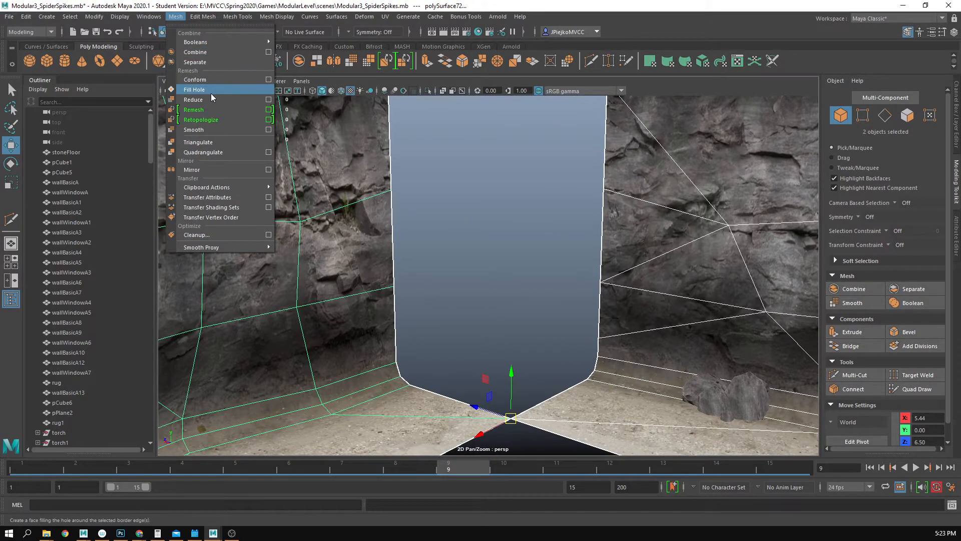
left_click(205, 62)
Step: Try to select the border edges of both wall sections, dropping the upper edges that lie away from the corner opening
key("F10")
left_click(574, 387)
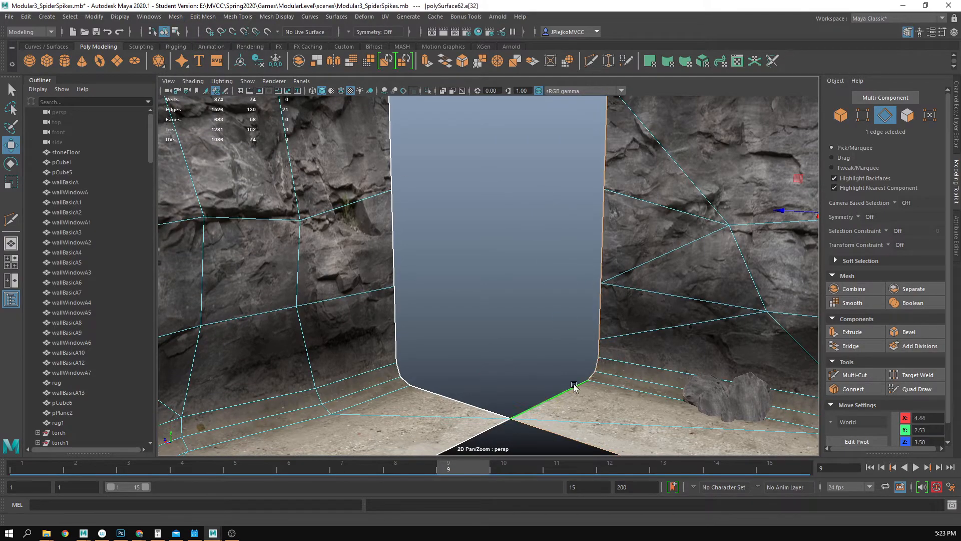
double_click(484, 405, "shift")
scroll(700, 448, "down", 5)
left_click_drag(719, 452, 575, 433)
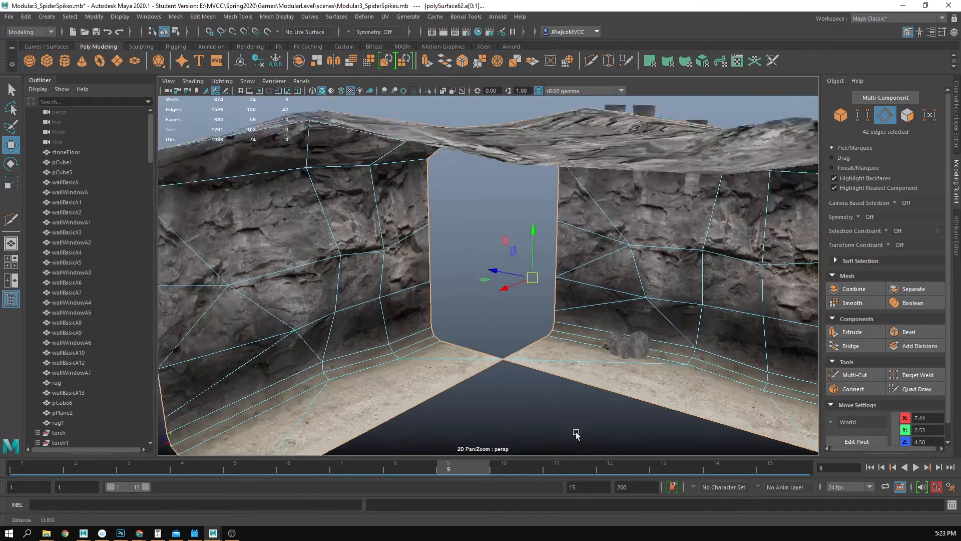
scroll(550, 423, "up", 5)
left_click_drag(474, 419, 513, 416)
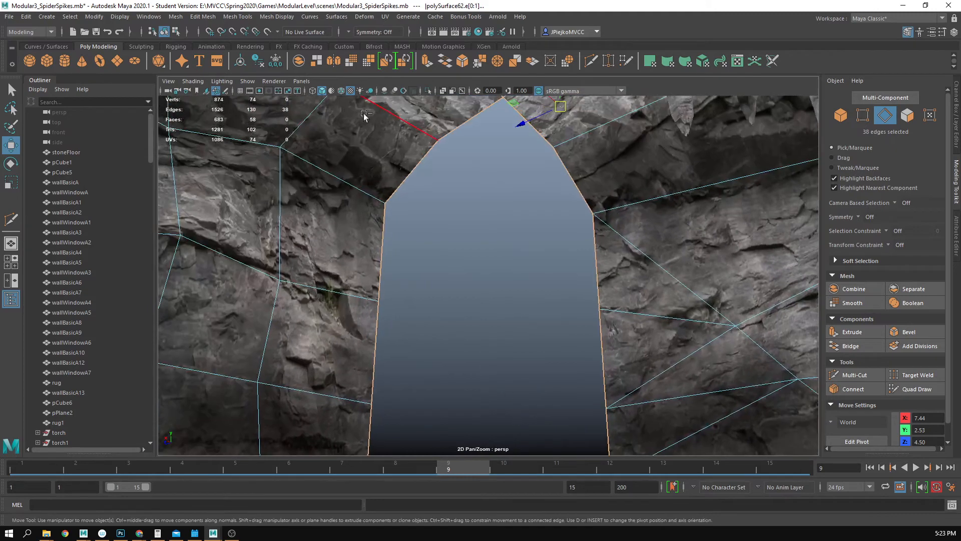
left_click_drag(424, 102, 558, 93)
scroll(529, 138, "down", 3)
left_click_drag(532, 141, 564, 169)
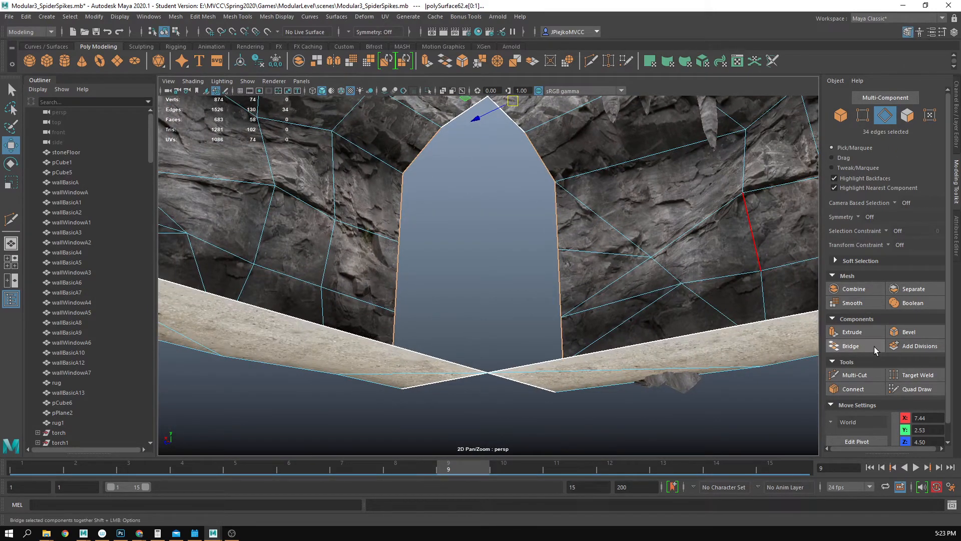
left_click_drag(487, 208, 486, 230)
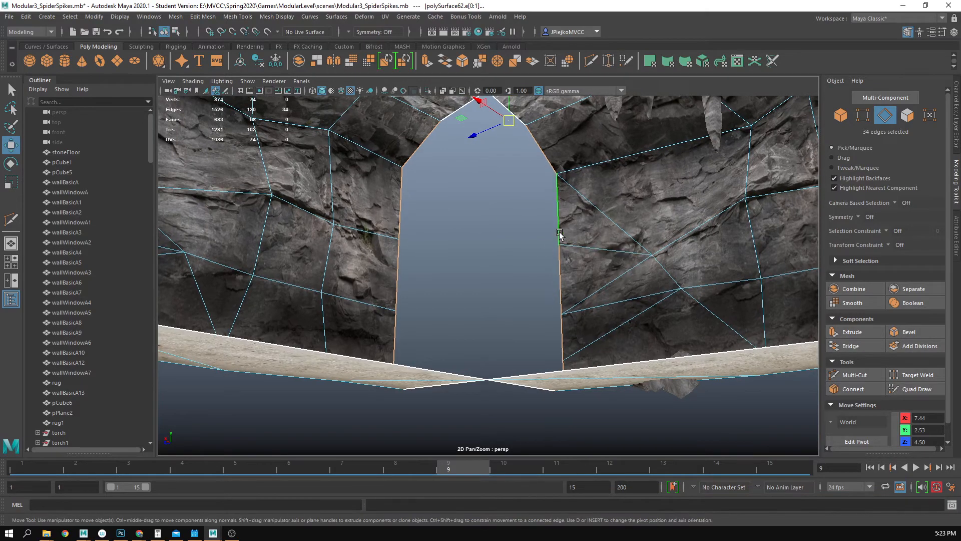
left_click_drag(559, 234, 549, 367)
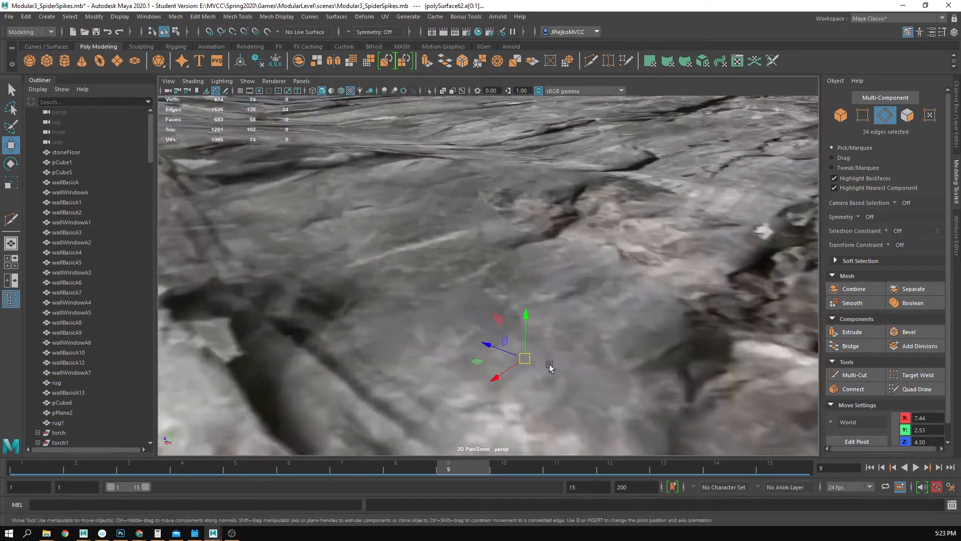
key("f")
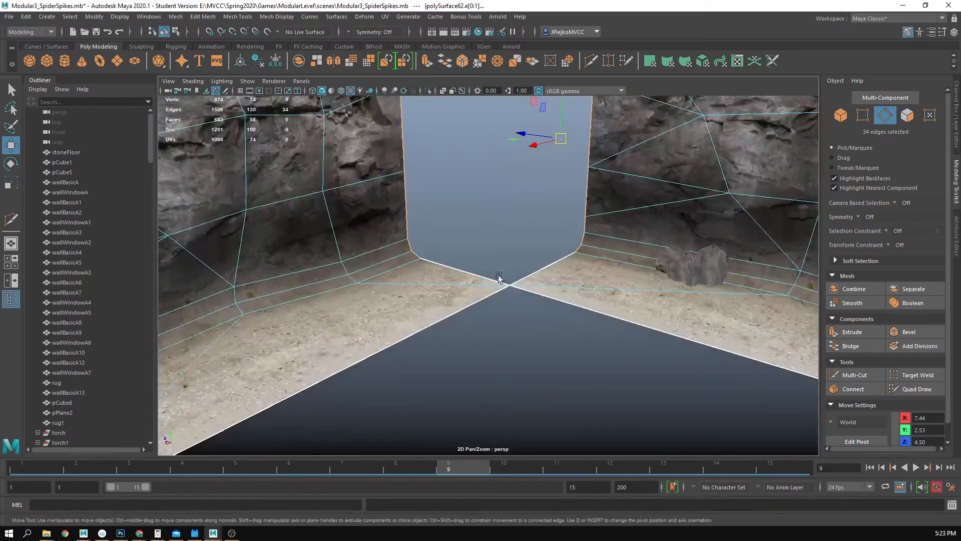
Step: Deselect more border edges outside the corner opening and try to bridge the remaining edges of the two wall sections
left_click(854, 349)
left_click_drag(747, 335, 547, 313)
scroll(645, 325, "up", 4)
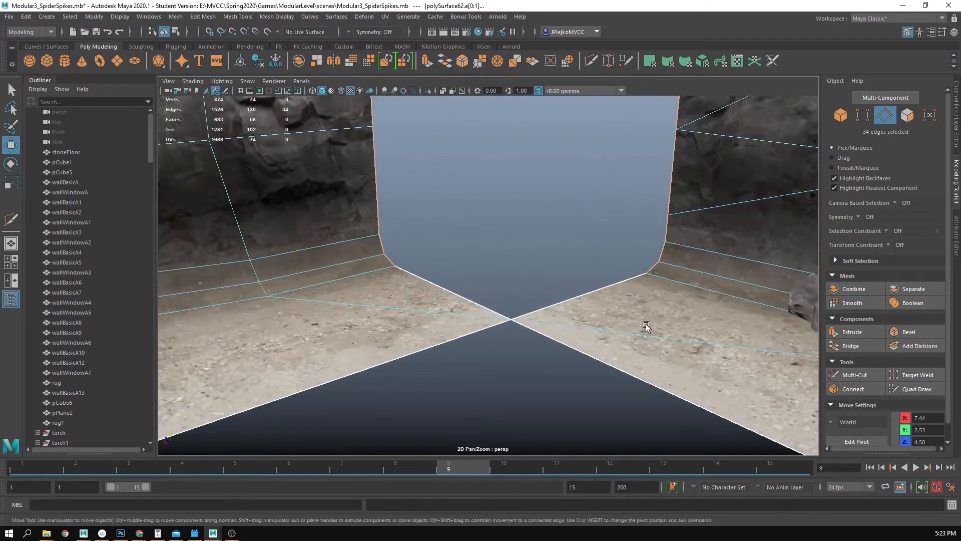
left_click_drag(646, 327, 605, 340)
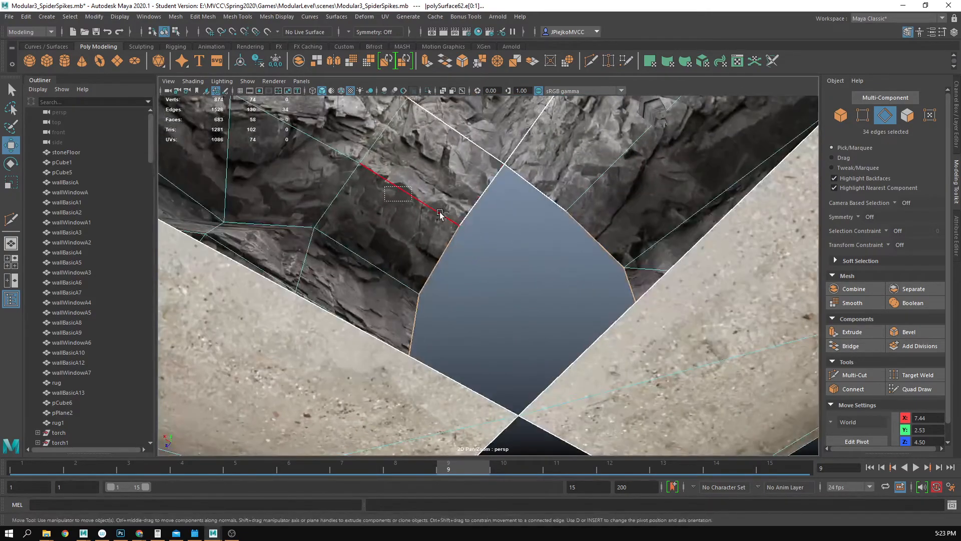
left_click_drag(440, 214, 571, 208)
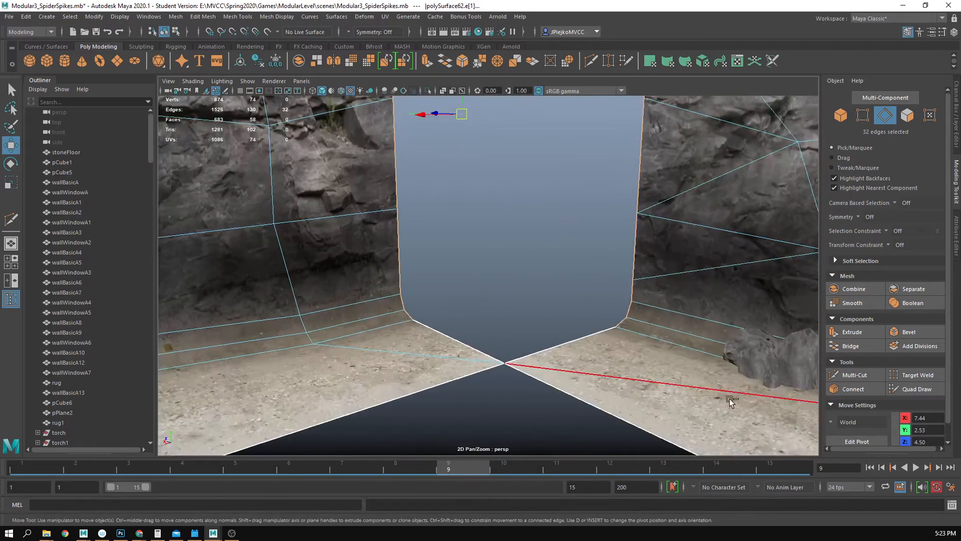
left_click_drag(730, 400, 330, 316)
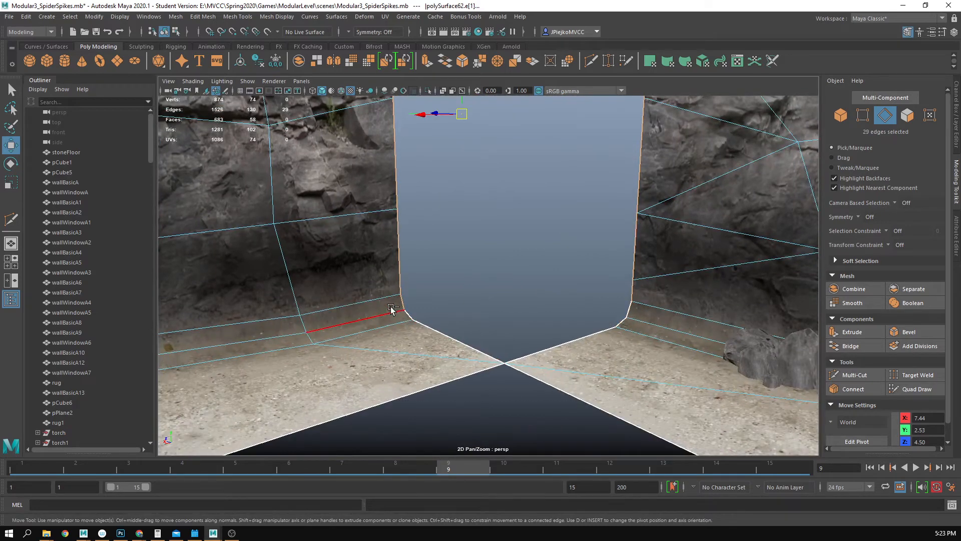
left_click(866, 347)
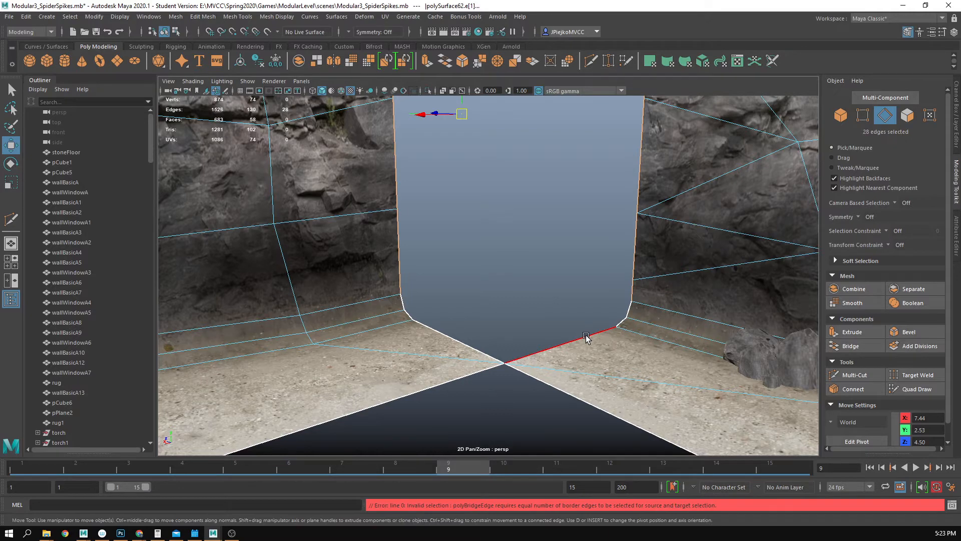
Step: Delete the surplus edge, along with its border vertex, on the lower part of the wall section right of the opening
mouse_move(579, 353)
left_mouse_down()
mouse_move(526, 362)
mouse_move(576, 353)
left_mouse_up()
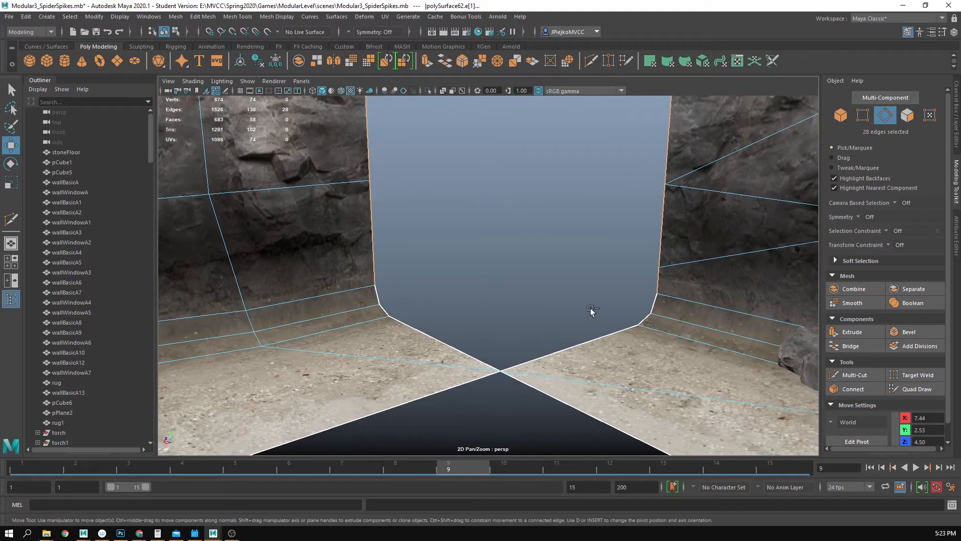
right_click(661, 254)
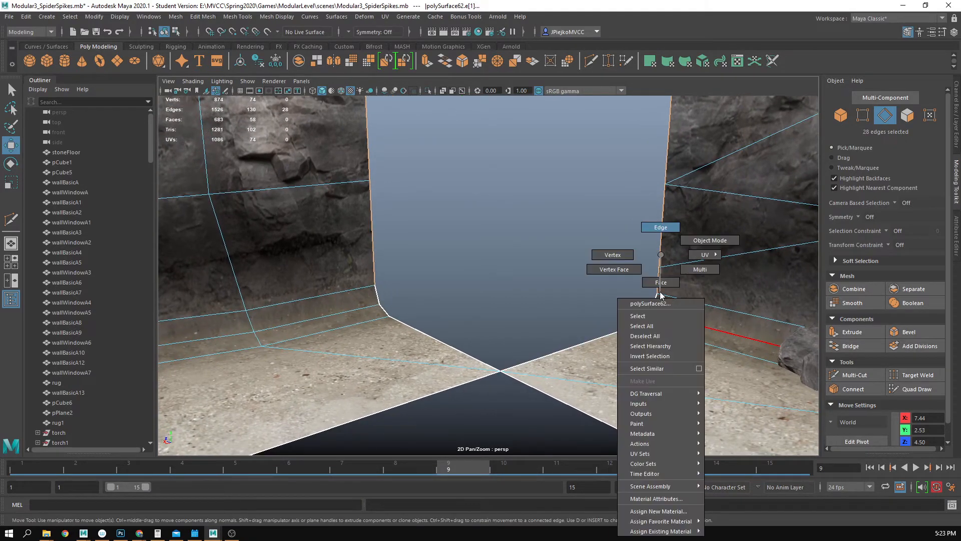
left_click(664, 228)
left_click_drag(641, 299, 549, 315)
left_click(582, 281)
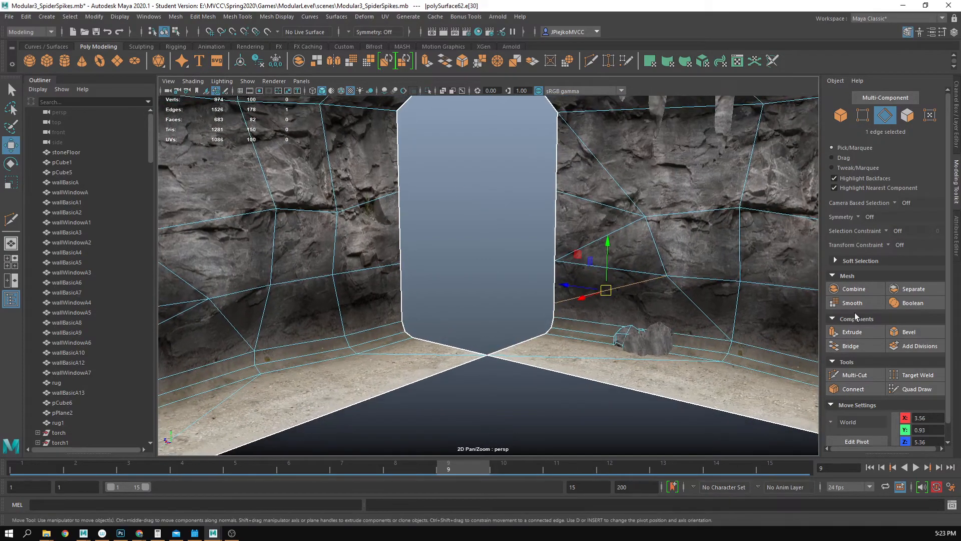
key("ctrl+Delete")
Step: Select the six border edges along the left side of the corner opening, from the ceiling slope to the floor curve
left_click_drag(741, 281, 440, 284)
left_click_drag(571, 377, 573, 355)
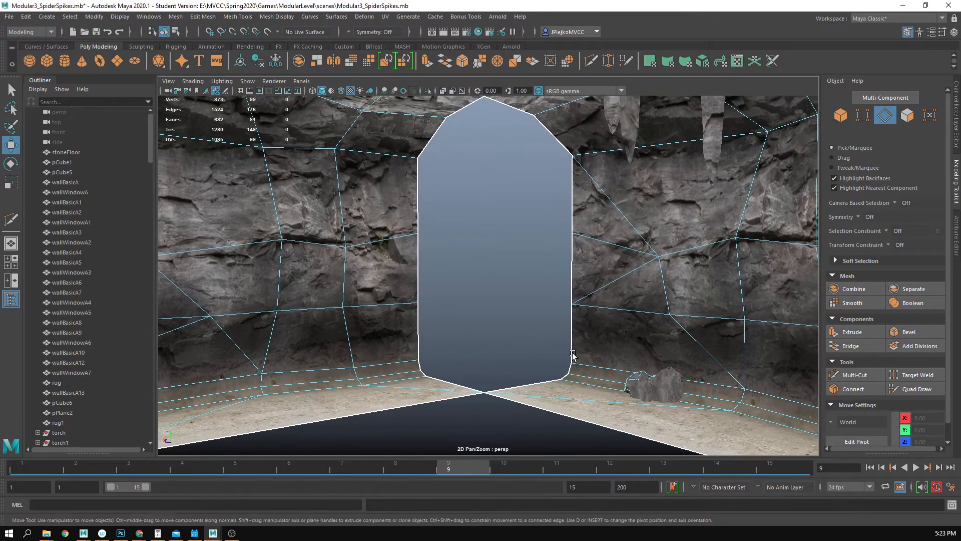
left_click(431, 144)
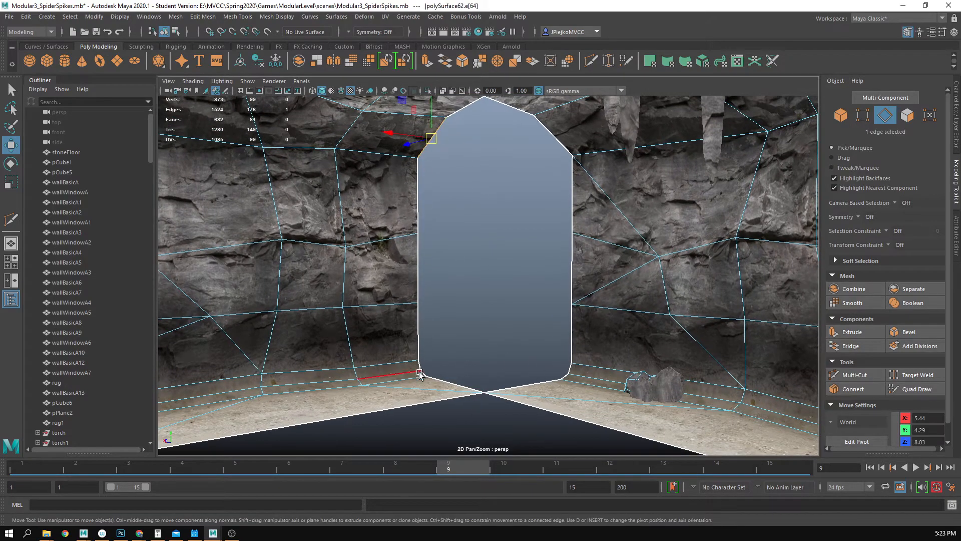
double_click(426, 372, "shift")
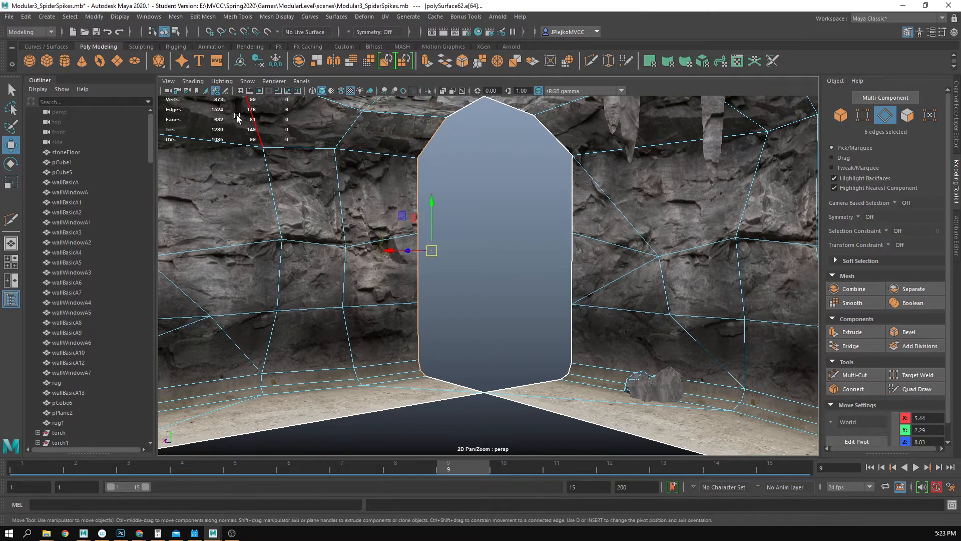
scroll(273, 166, "up", 3)
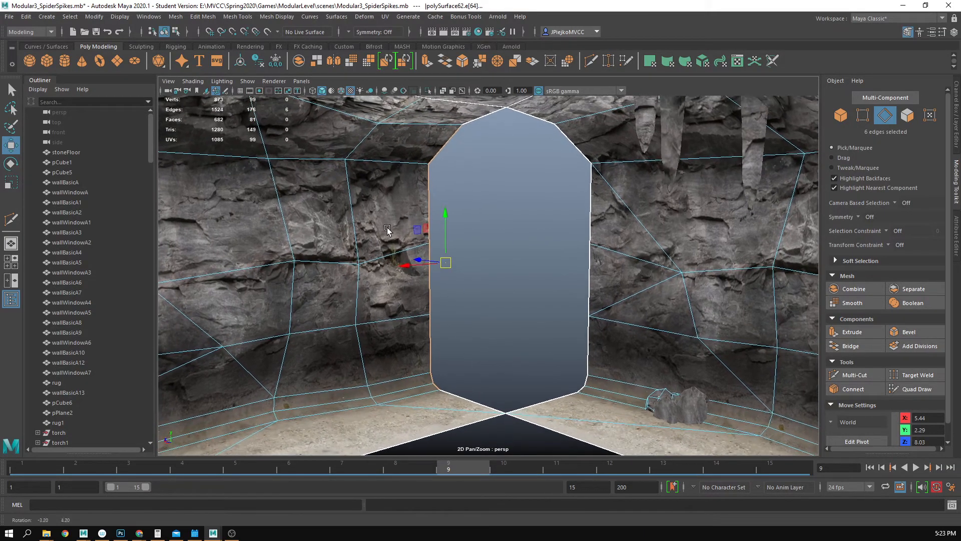
left_click_drag(510, 294, 484, 181, "alt")
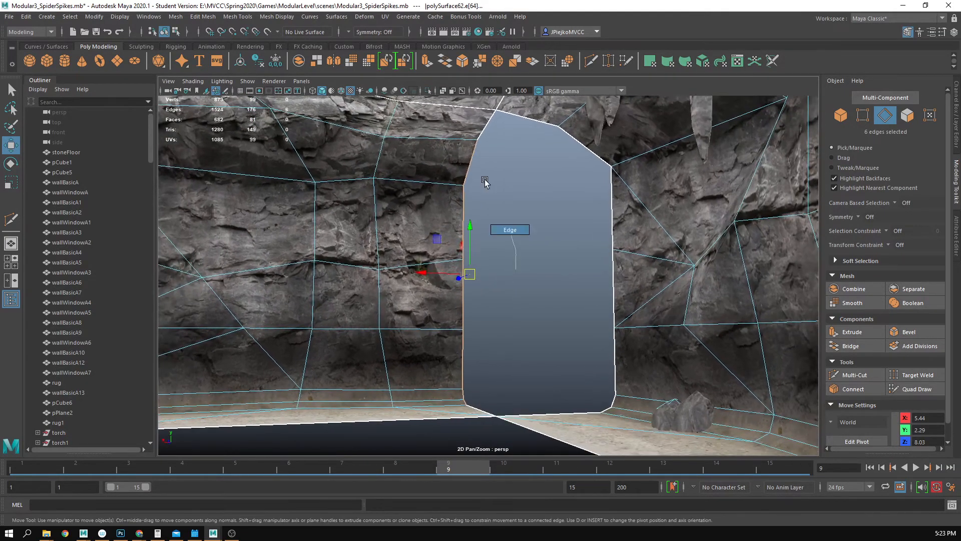
left_click(467, 170)
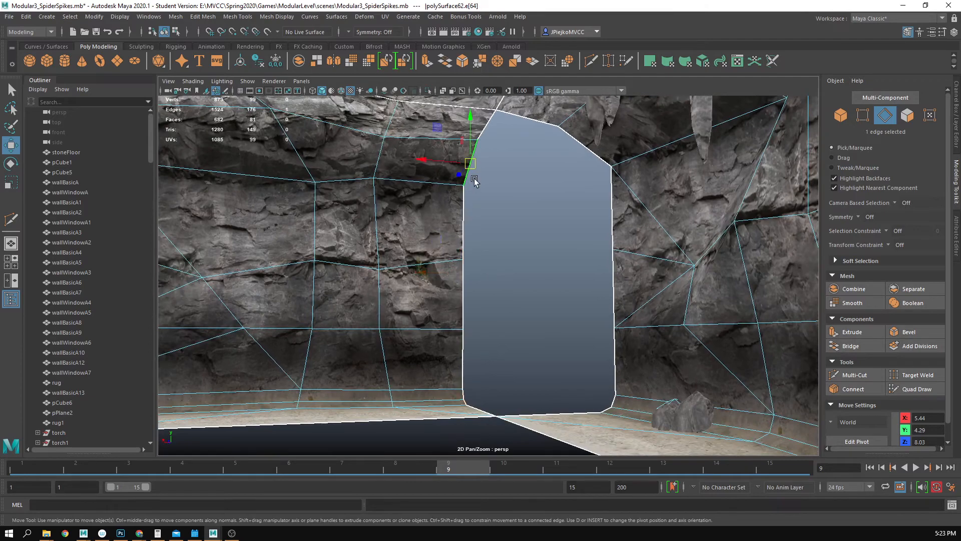
left_click(465, 248, "shift")
Step: Add the six matching border edges on the opening's right side and bridge the two sides with 0 divisions
left_click_drag(518, 386, 606, 311, "alt")
left_click(623, 350, "shift")
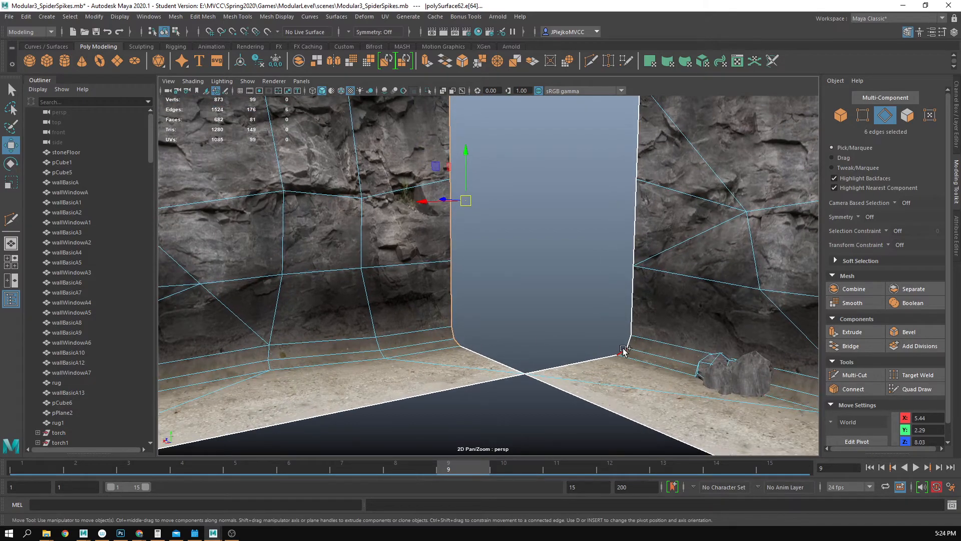
left_click(630, 335, "shift")
left_click_drag(633, 261, 640, 289, "alt")
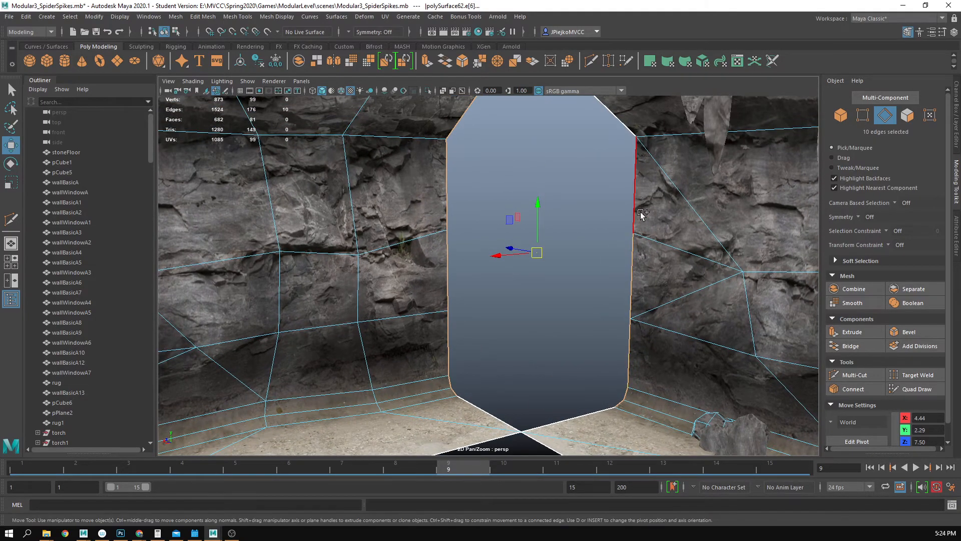
left_click(640, 212, "shift")
left_click_drag(641, 212, 638, 258, "alt")
left_click(632, 227, "shift")
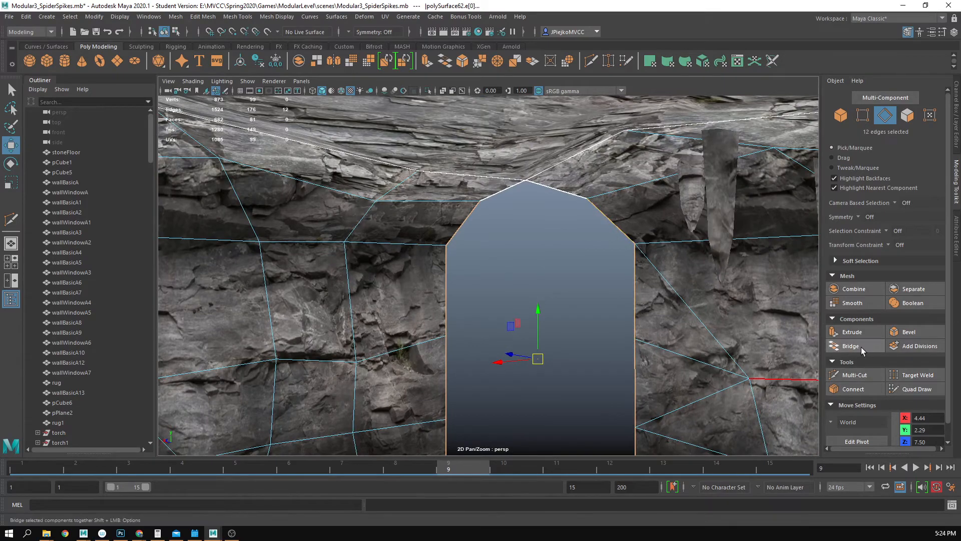
left_click(861, 347)
scroll(617, 392, "down", 5)
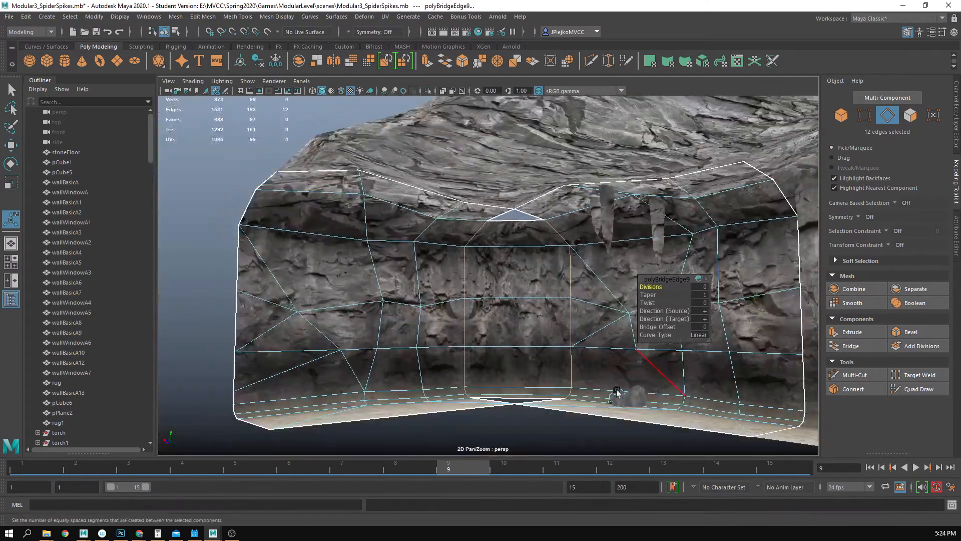
mouse_move(617, 392)
left_mouse_down("alt")
mouse_move(626, 381)
mouse_move(615, 388)
left_mouse_up("alt")
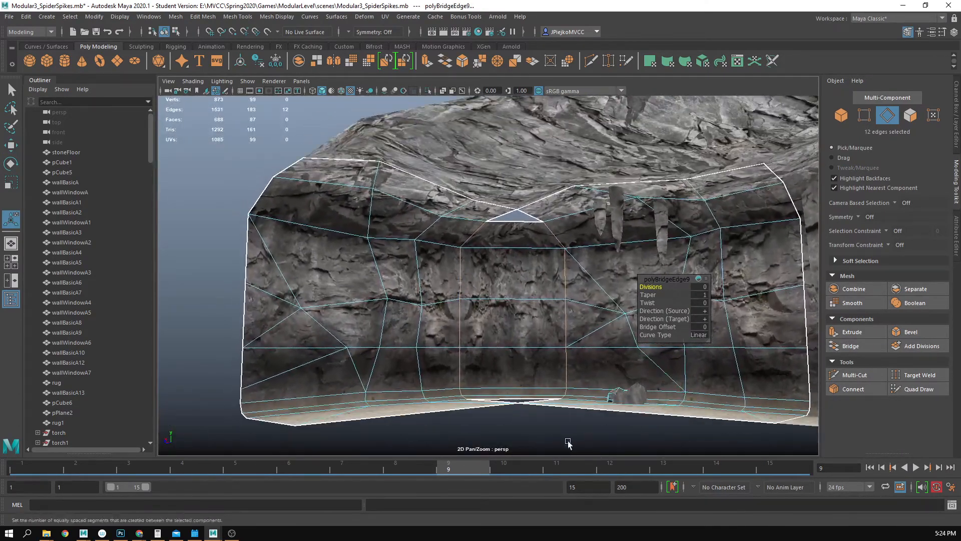
left_click_drag(567, 443, 572, 398, "alt")
Step: Return to object mode and examine the rock texture across the bridged corner
right_click(581, 345)
left_click(629, 316)
left_click_drag(614, 328, 605, 387, "alt")
left_click(513, 374)
left_click_drag(516, 406, 525, 371, "alt")
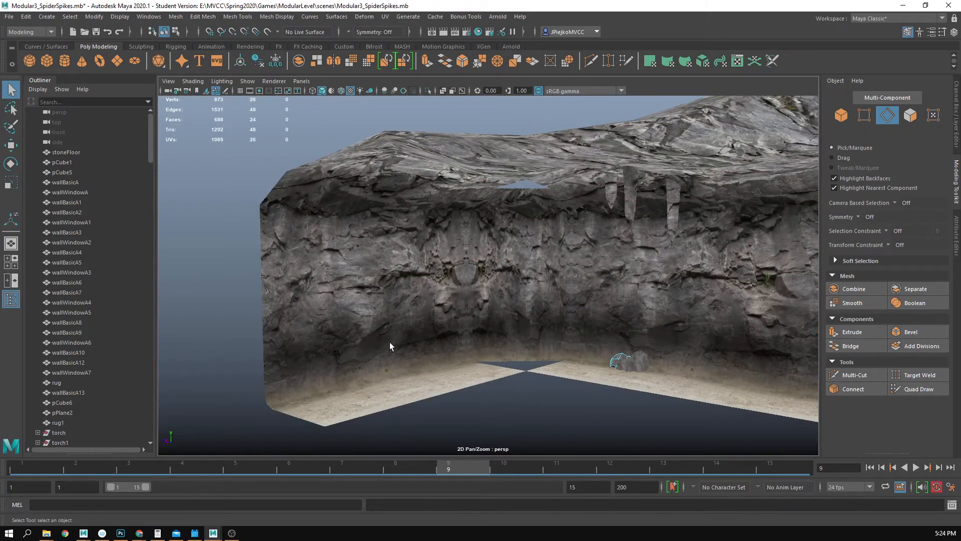
scroll(390, 346, "up", 5)
left_click_drag(559, 312, 531, 309, "alt")
Step: Try to bridge the back and right edges of the triangular floor gap, then clear the edge selection
left_click_drag(568, 310, 528, 333)
left_click(543, 290)
right_click(528, 334)
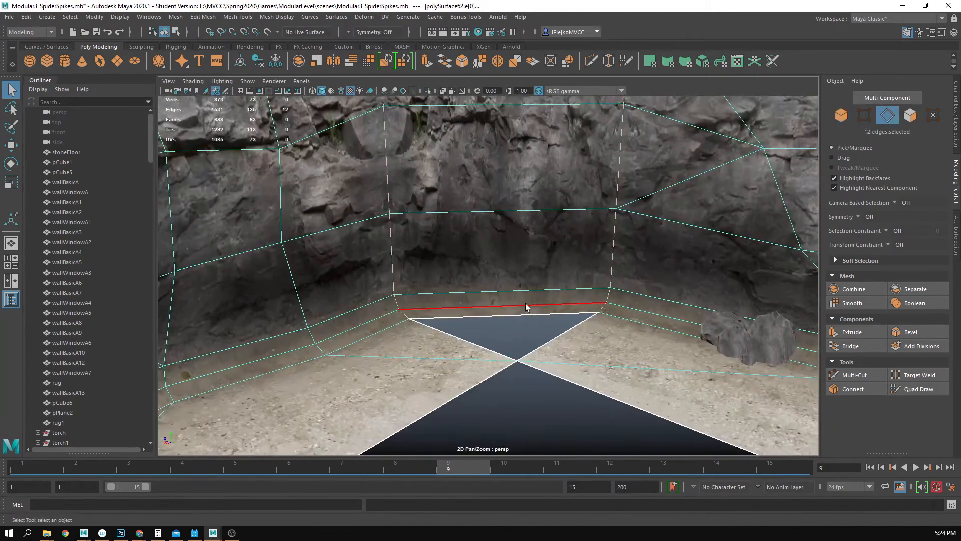
left_click(538, 316)
left_click(562, 333, "shift")
left_click(870, 350)
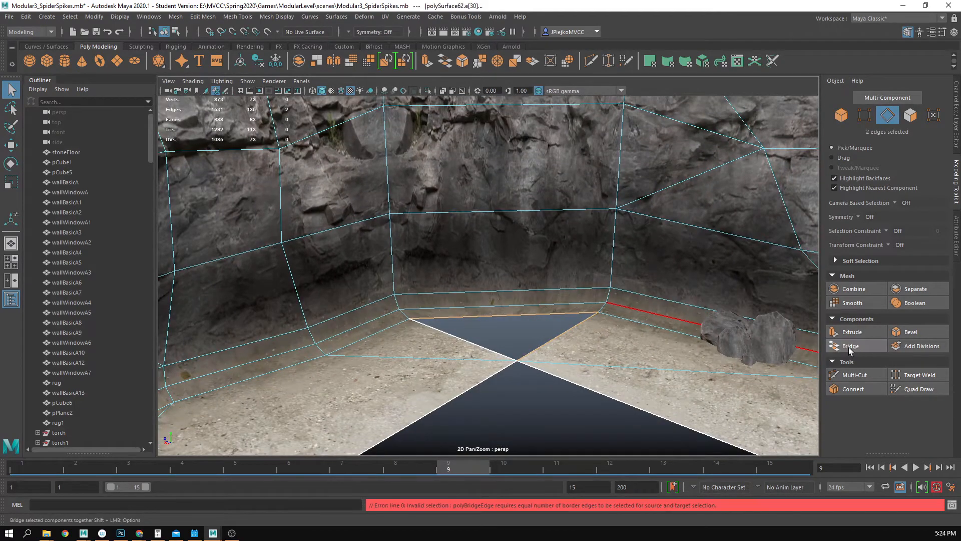
key("w")
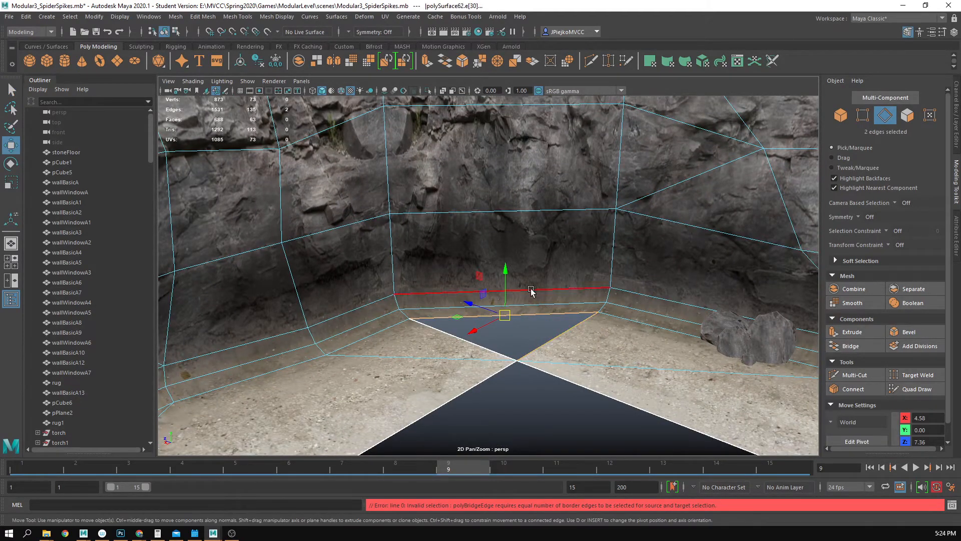
left_click(545, 439)
Step: Insert a vertical edge loop down the middle of the bridged corner panel with Multi-Cut
scroll(544, 413, "down", 3)
scroll(545, 414, "up", 3)
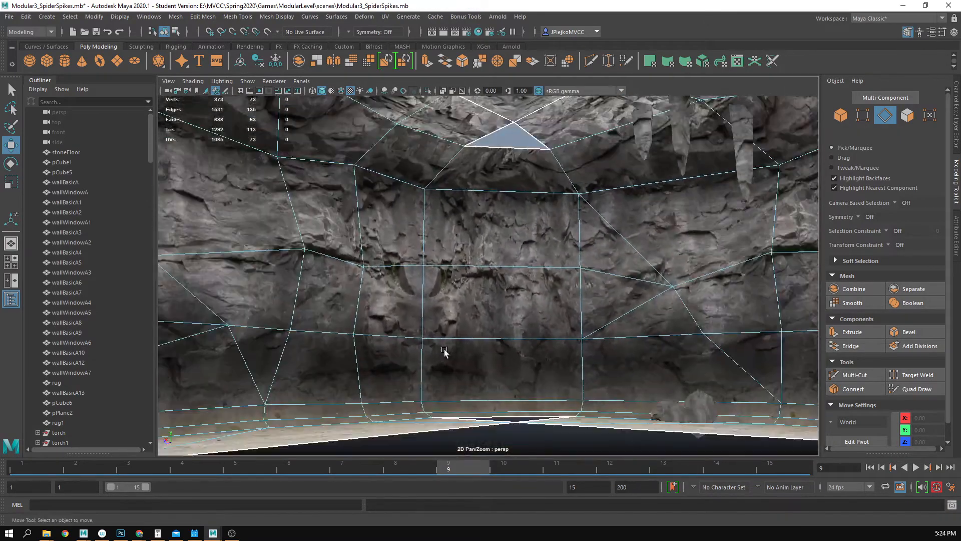
left_click(861, 374)
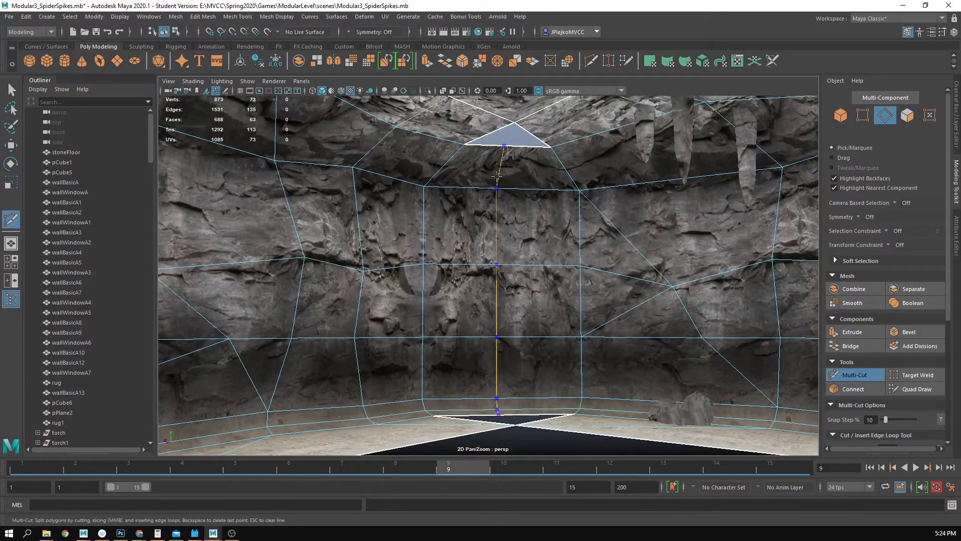
left_click(505, 264, "ctrl")
Step: Select the vertices of the new centre edge loop and push them back into the corner between the walls
key("w")
right_click(506, 245)
left_click_drag(488, 171, 519, 390)
left_click_drag(501, 290, 556, 299)
left_click_drag(449, 265, 601, 310)
left_click_drag(479, 309, 458, 306)
Step: Move individual centre-line vertices to vary the depth of the corner, then clear the vertex selection
left_click_drag(414, 350, 296, 313)
left_click_drag(467, 281, 604, 329)
left_click_drag(484, 257, 540, 267)
left_click_drag(529, 333, 572, 375)
left_click_drag(514, 357, 524, 359)
left_click_drag(525, 358, 602, 302)
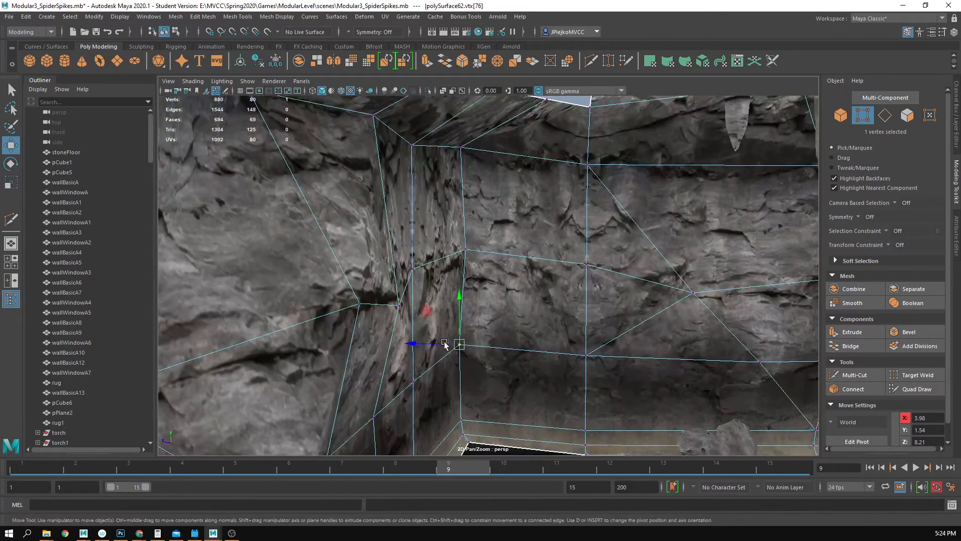
left_click_drag(443, 344, 613, 308)
left_click_drag(613, 308, 501, 340)
left_click(478, 434)
left_click_drag(478, 431, 361, 278)
key("F11")
left_click_drag(360, 278, 568, 362)
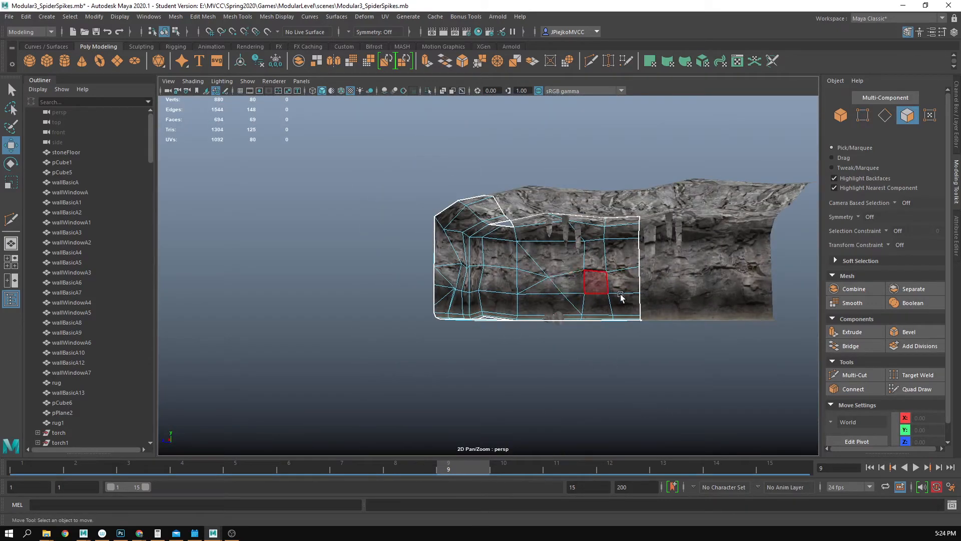
left_click_drag(621, 294, 599, 300)
left_click_drag(470, 243, 599, 326)
key("ctrl+z")
key("ctrl+z")
key("ctrl+z")
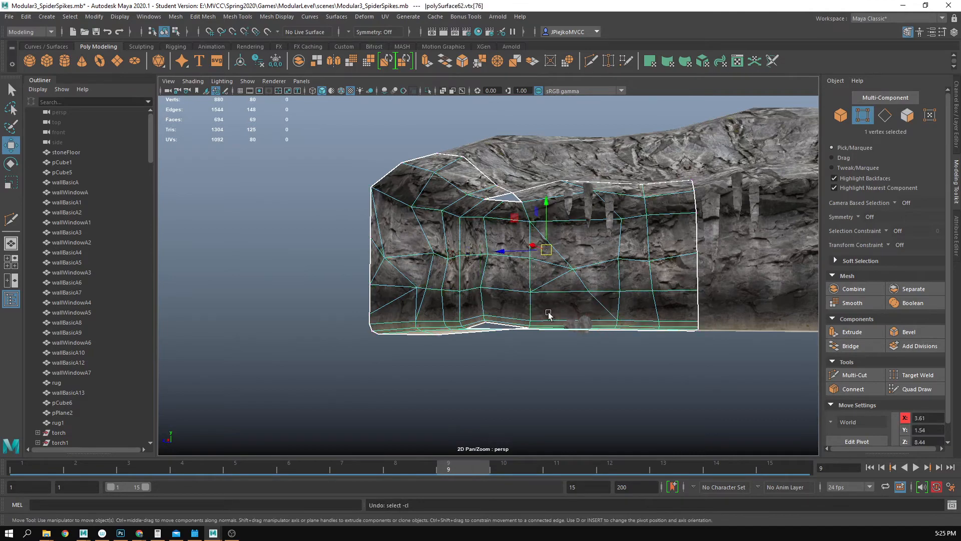
Step: Toggle layer3's visibility and inspect the joined corner from several angles, then clear the selection
left_click(581, 367)
left_click(543, 290)
left_click(956, 131)
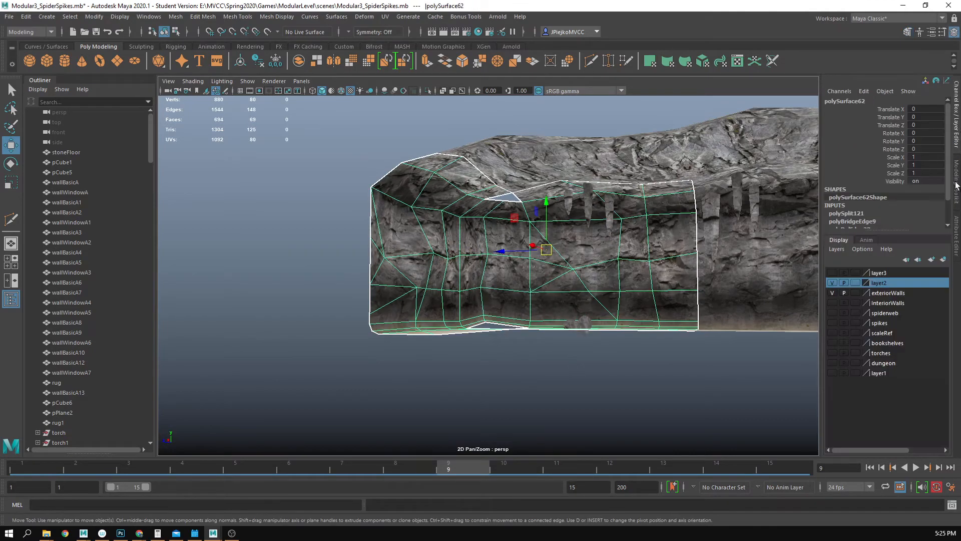
left_click(832, 273)
left_click(833, 273)
left_click_drag(520, 275, 472, 272)
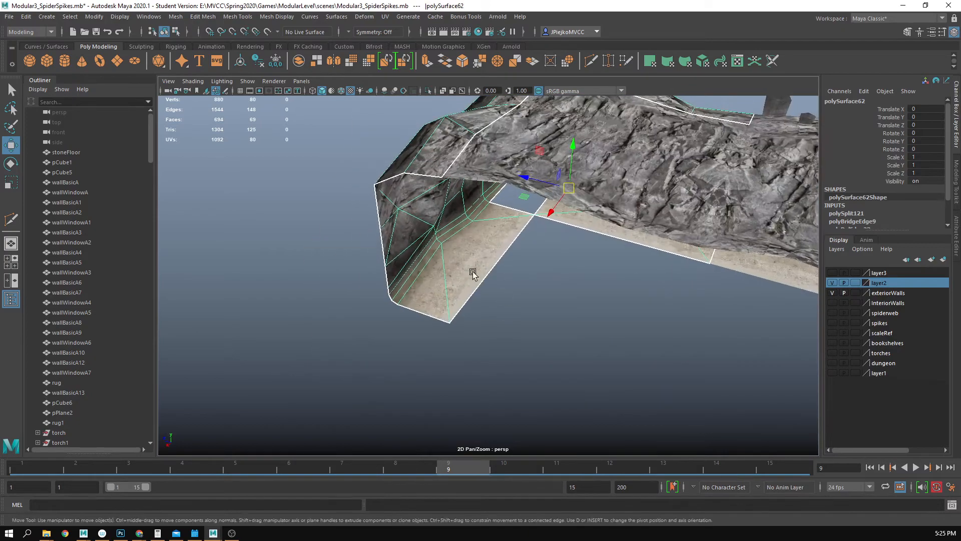
left_click_drag(612, 298, 547, 346)
left_click_drag(400, 163, 437, 207)
left_click(551, 330)
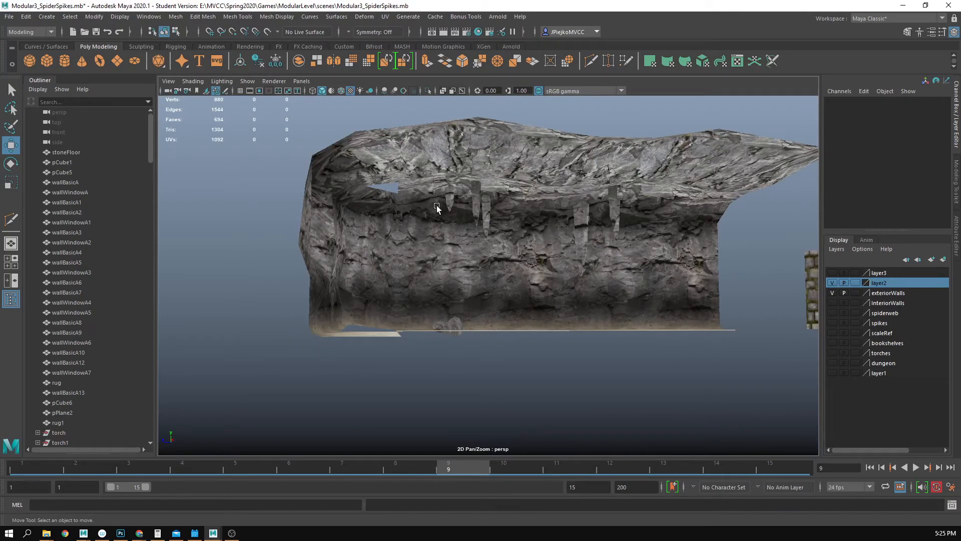
Step: Select the adjoining straight cave wall section and show its UVs in the UV Editor
left_click(599, 290)
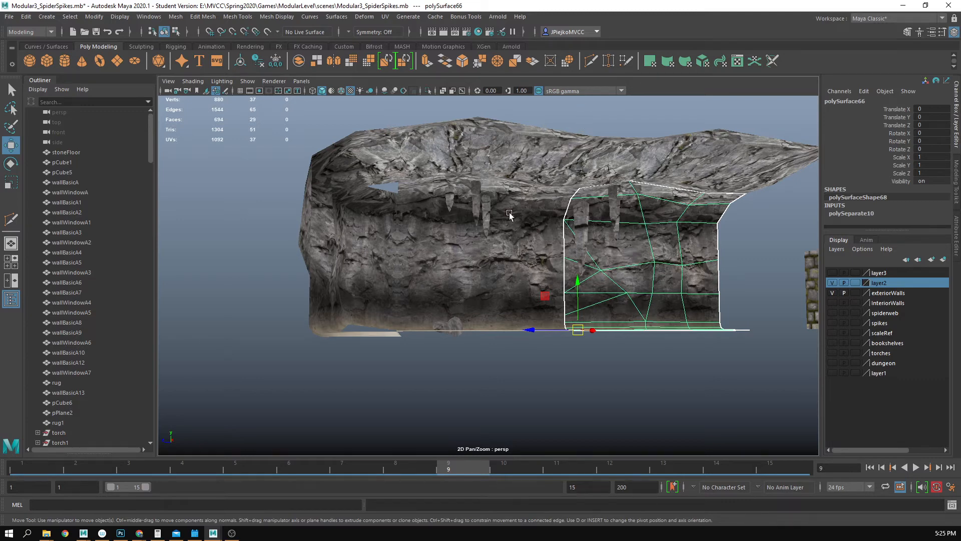
left_click_drag(599, 226, 566, 287)
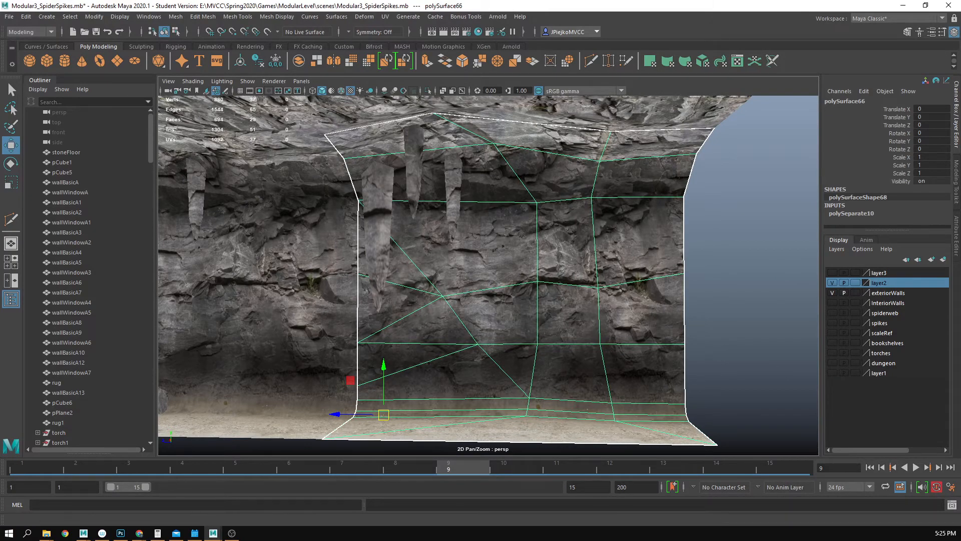
left_click_drag(0, 96, 579, 60)
left_click_drag(533, 409, 453, 334)
scroll(432, 283, "up", 1)
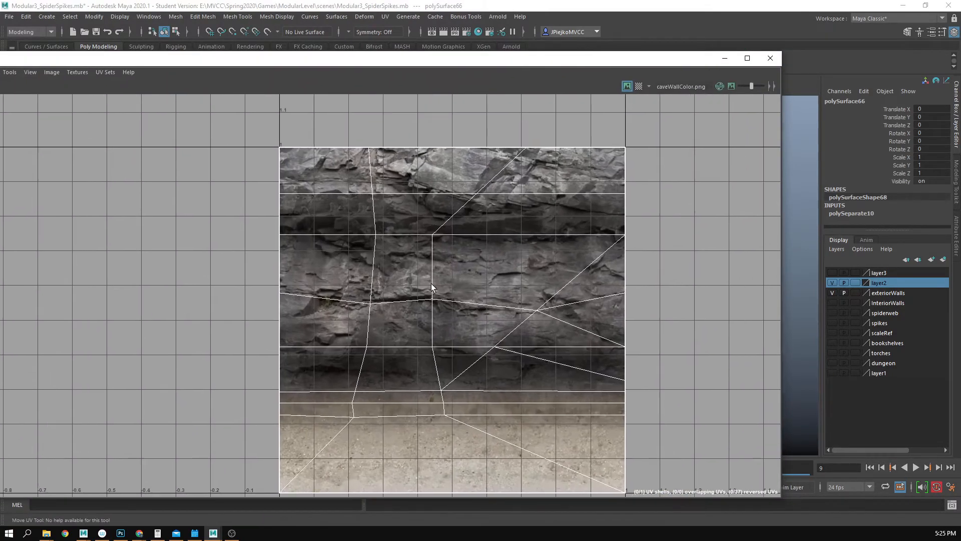
Step: Flatten the uneven row of UVs across the middle of the wall into a straight horizontal line by scaling vertically
right_click(431, 283)
left_click_drag(270, 273, 716, 326)
key("r")
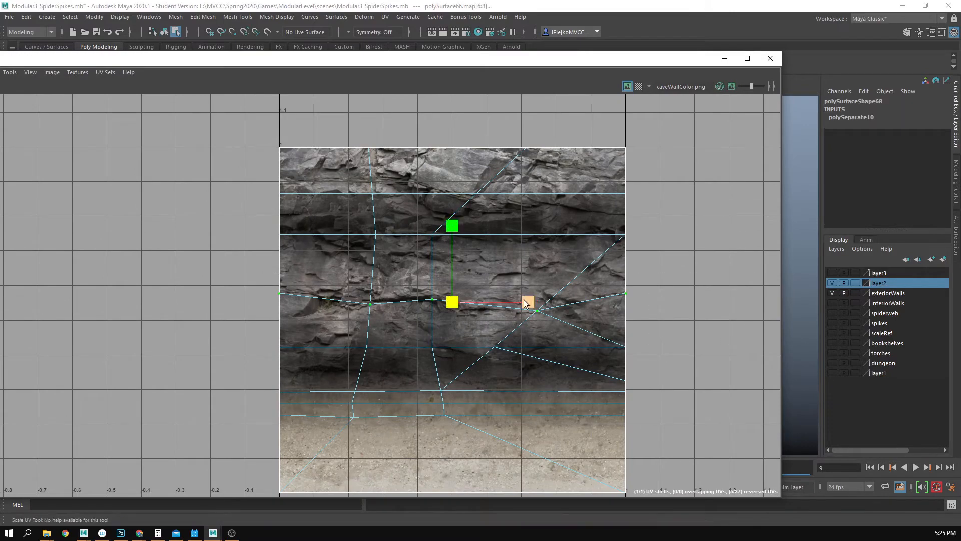
left_click_drag(452, 226, 460, 326)
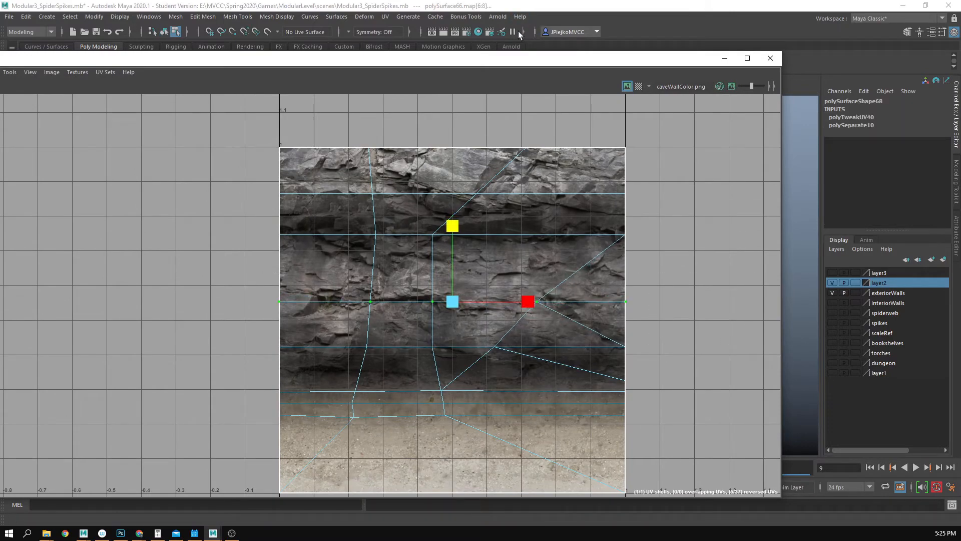
Step: Export a 1024 x 1024 PNG UV snapshot of the wall as CaveUVs, replacing the existing file
left_click_drag(519, 59, 0, 142)
right_click(588, 348)
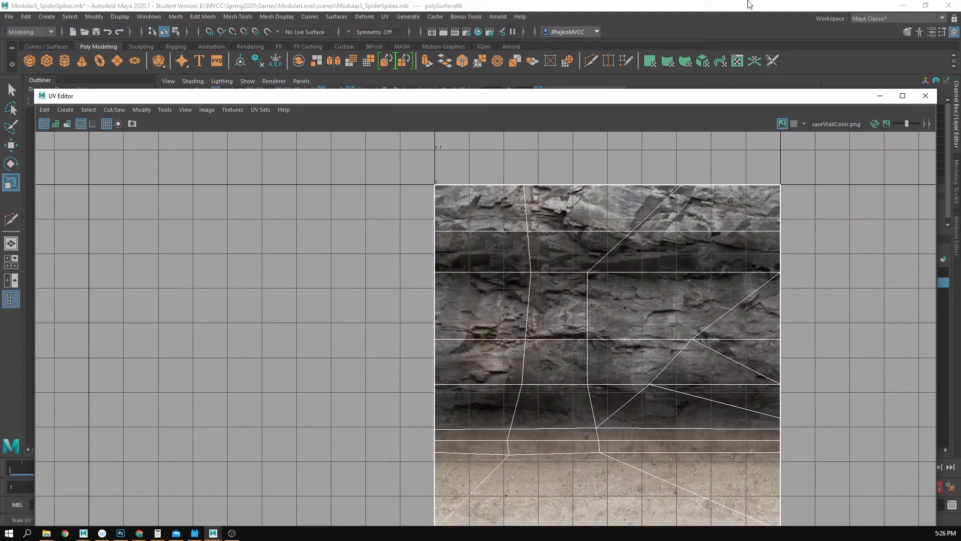
left_click(134, 124)
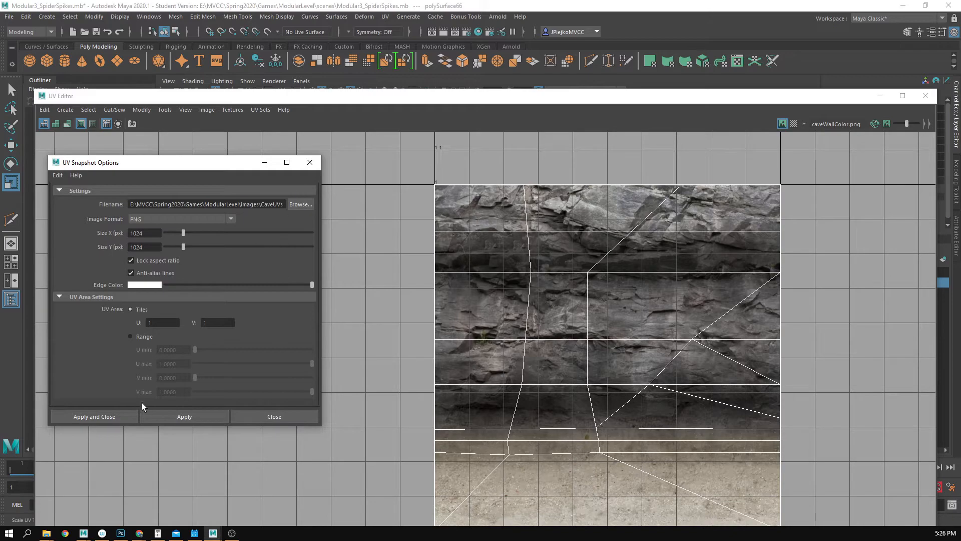
left_click(166, 417)
left_click(453, 276)
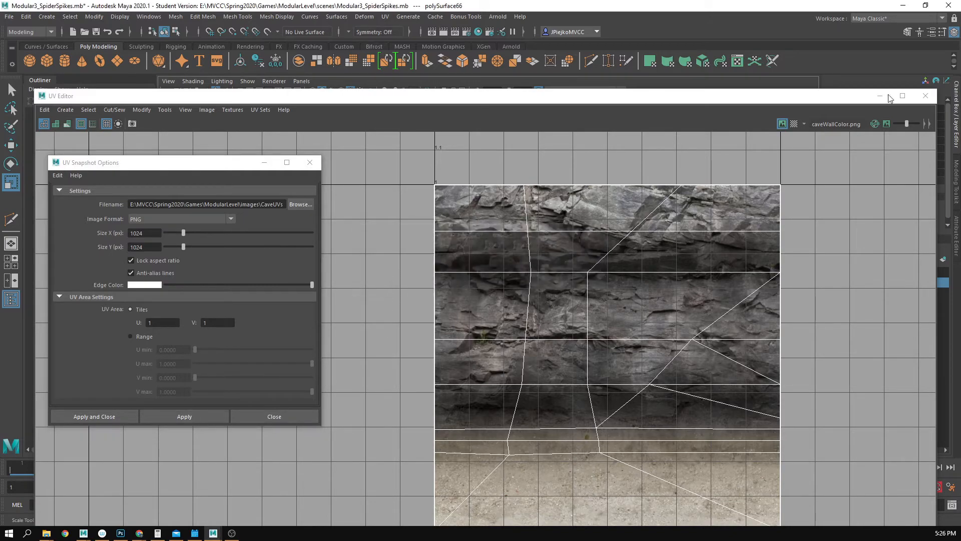
Step: Switch to Photoshop, hide Group 3 and the rock texture layer, then show and select the wallTExture copy layer
left_click(121, 532)
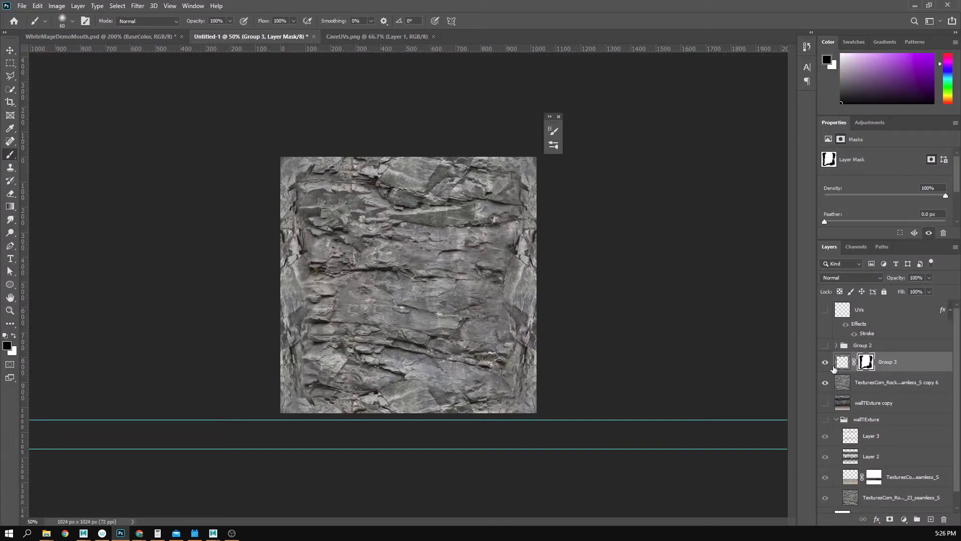
left_click_drag(825, 363, 825, 383)
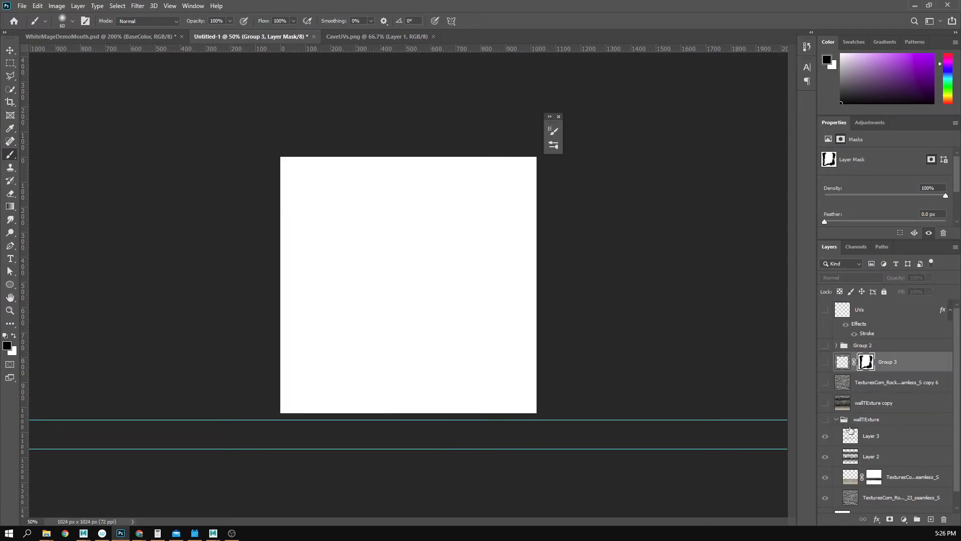
left_click(835, 420)
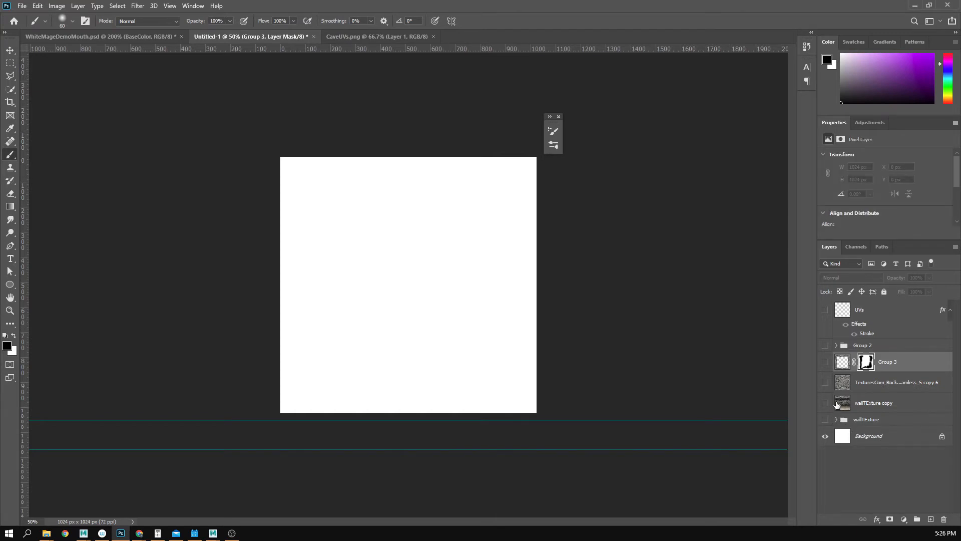
left_click(825, 403)
left_click(851, 405)
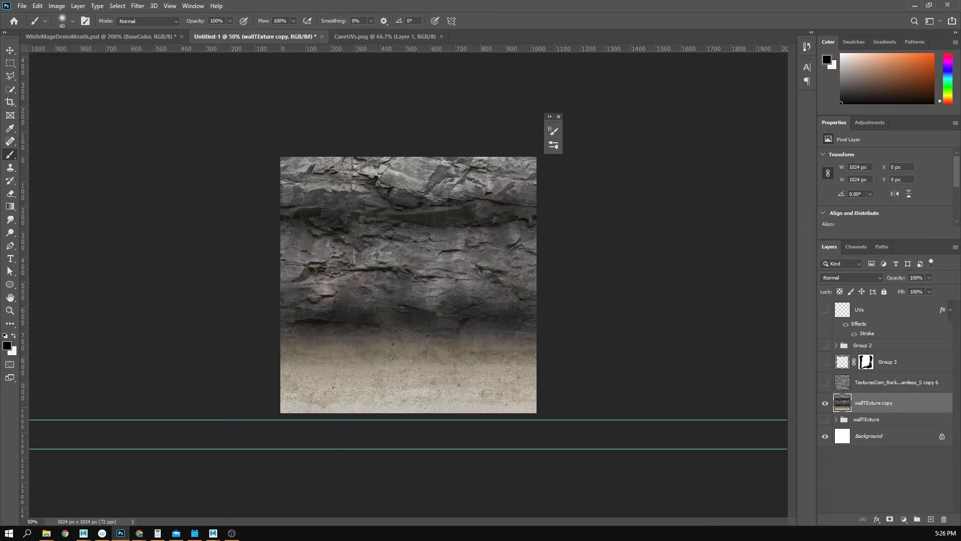
Step: Place the CaveUVs image as an embedded layer above the wallTExture copy layer
left_click(22, 6)
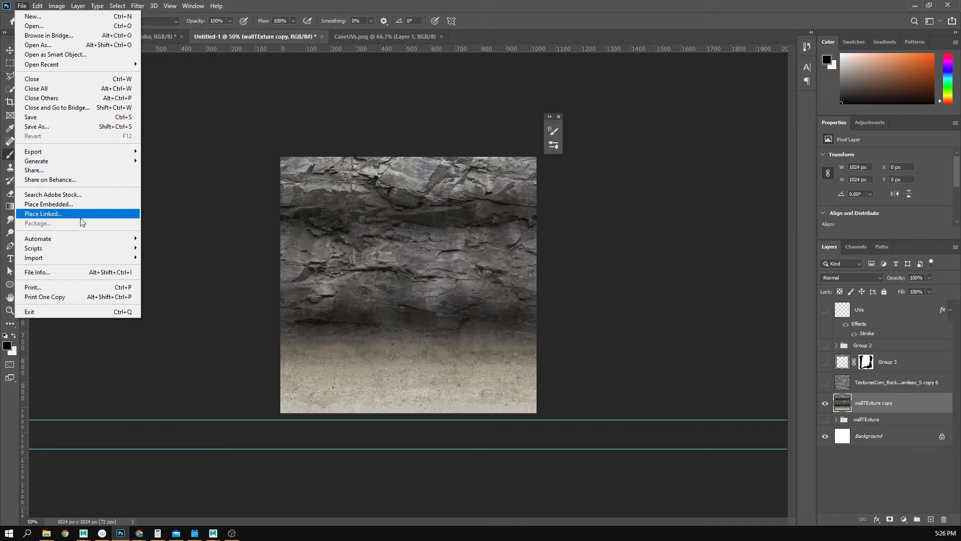
left_click(79, 204)
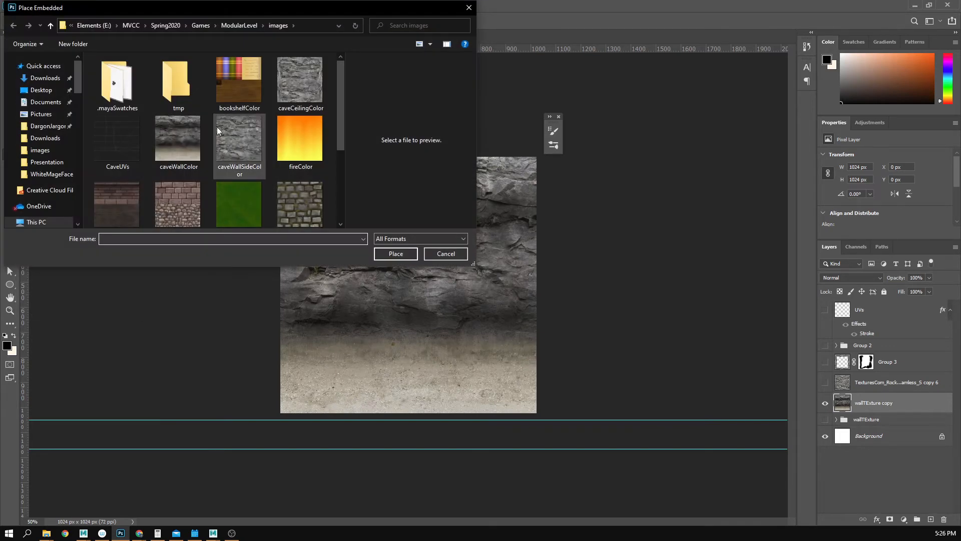
left_click(108, 159)
left_click(397, 254)
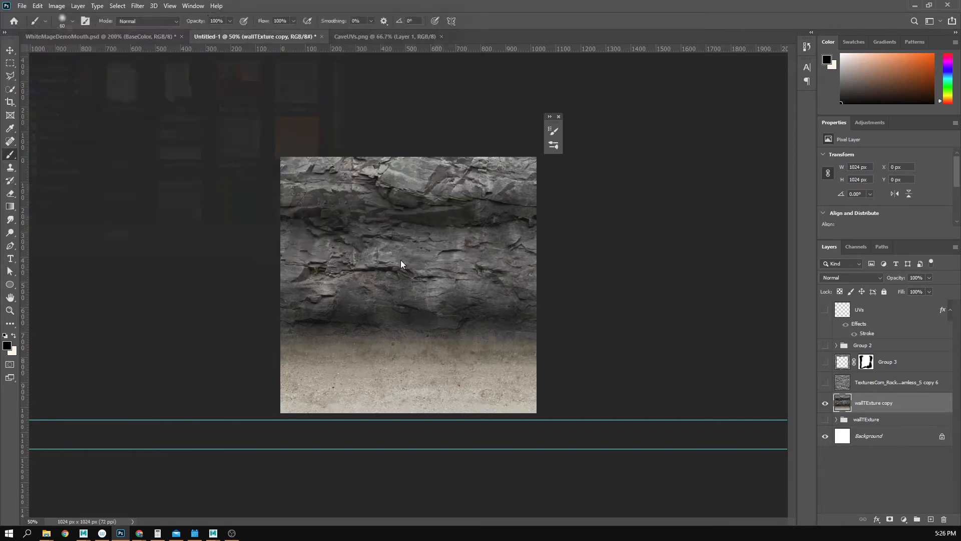
key("Return")
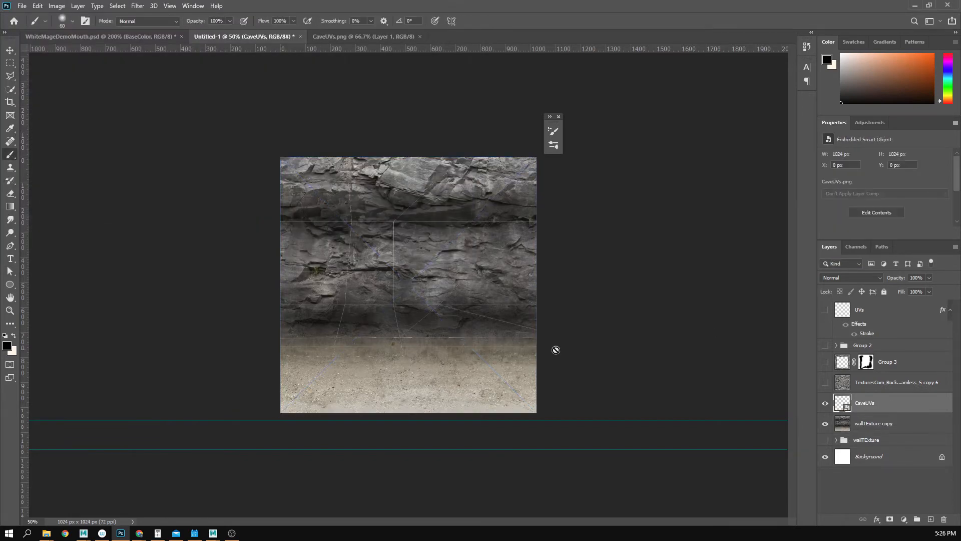
Step: Copy the upper 459 px of the wallTExture copy layer to a new layer and move it down over the floor area
key("z")
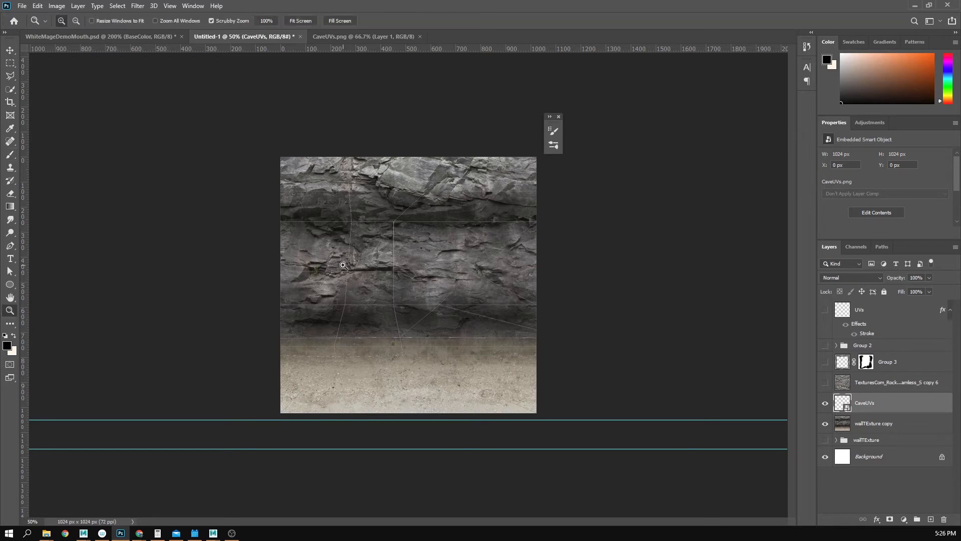
left_click(367, 271)
left_click(367, 271)
left_click(368, 271)
left_click(414, 311, "alt")
left_click(414, 312, "alt")
left_click(414, 311, "alt")
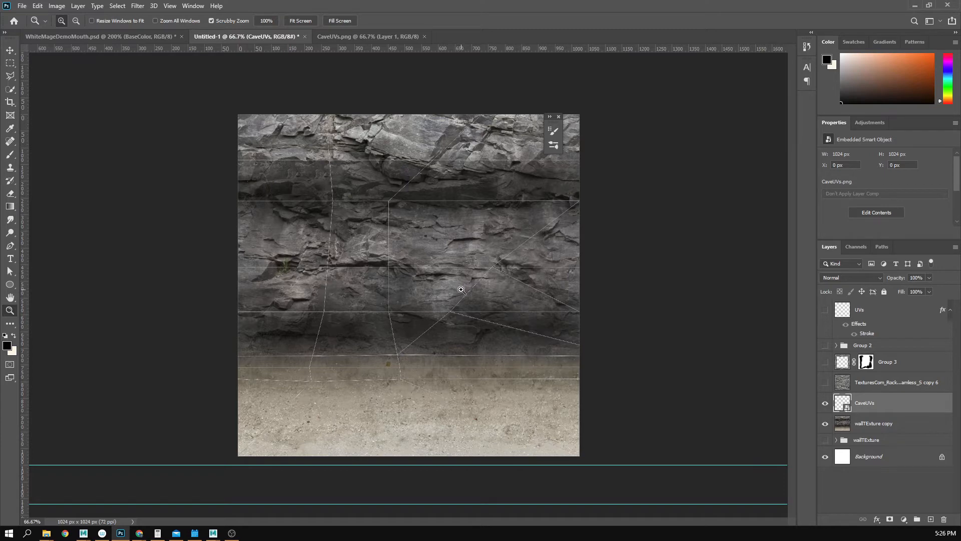
left_click(878, 427)
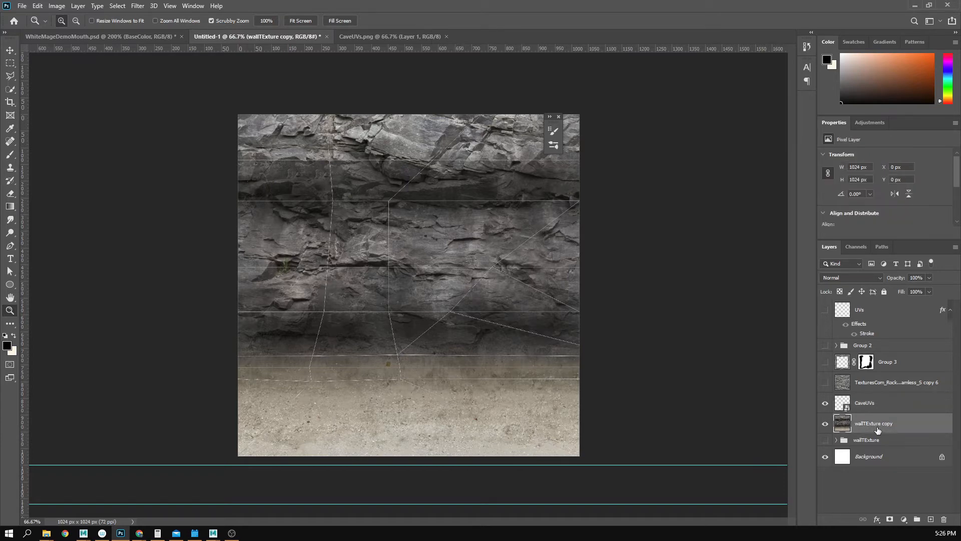
key("m")
left_click_drag(210, 95, 718, 267)
key("ctrl+j")
key("v")
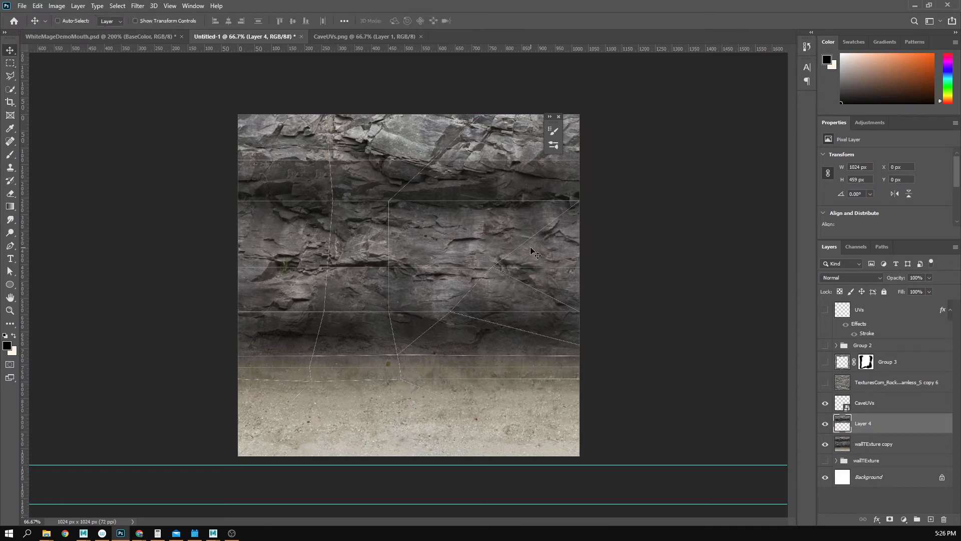
left_click_drag(535, 253, 513, 415)
Step: Hide Layer 4 and, on the wallTExture copy layer, select everything outside Layer 4's outline
left_click(825, 423)
left_click(843, 443)
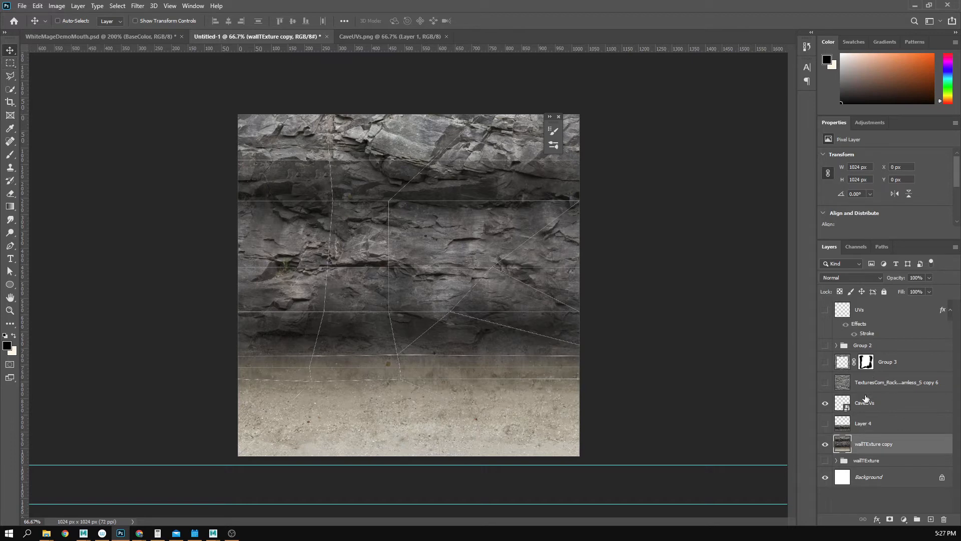
left_click(845, 426, "ctrl")
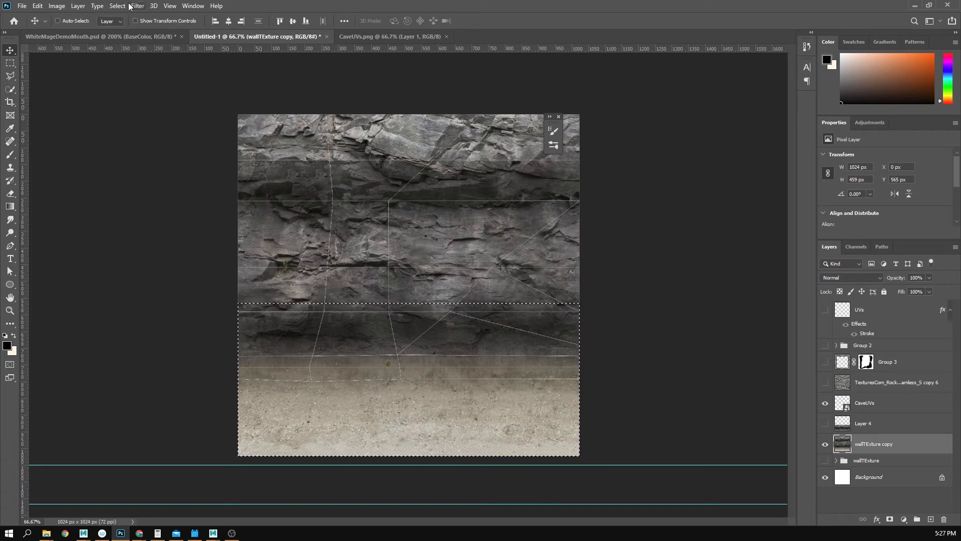
left_click(56, 5)
mouse_move(97, 6)
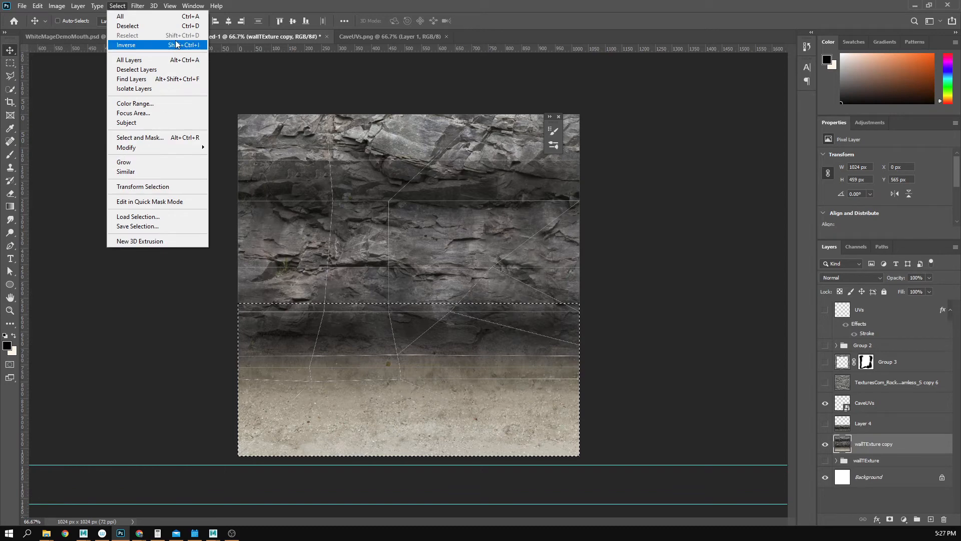
left_click(127, 44)
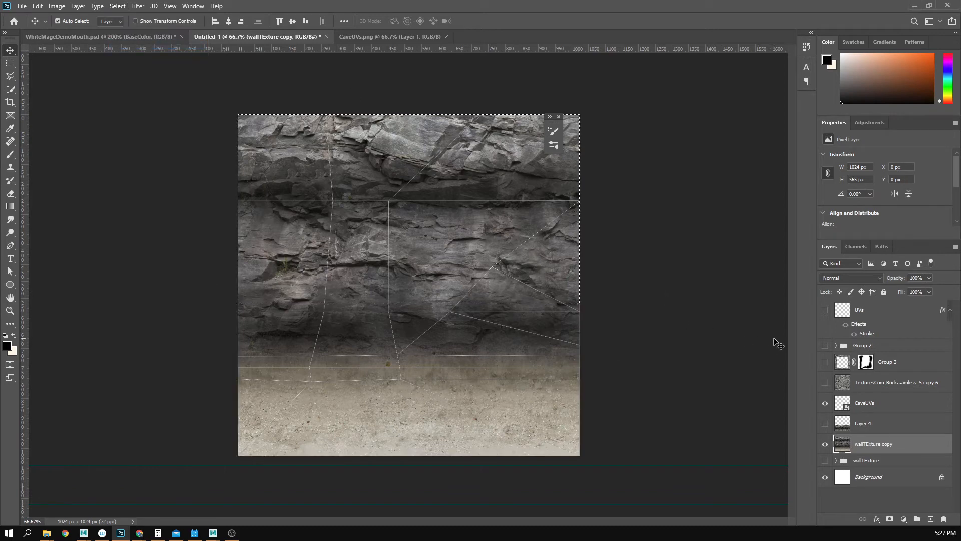
Step: Toggle Layer 4's visibility to compare the texture with and without it, then load Layer 4's outline as the selection
left_click(827, 426)
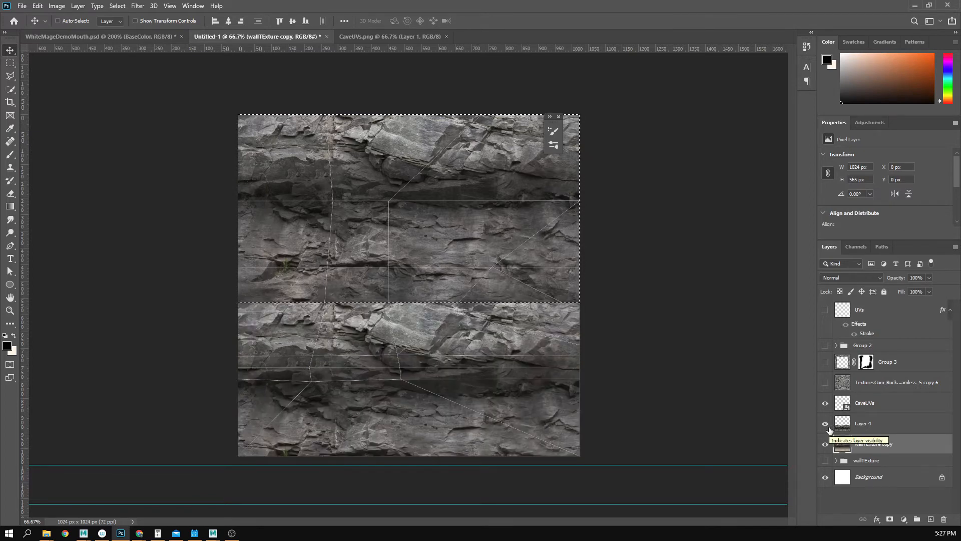
left_click(827, 425)
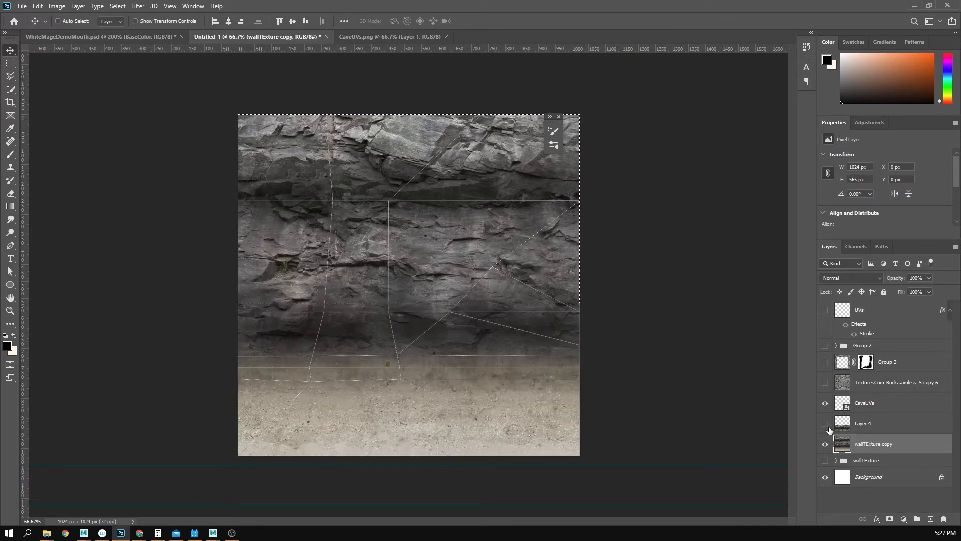
left_click(827, 427)
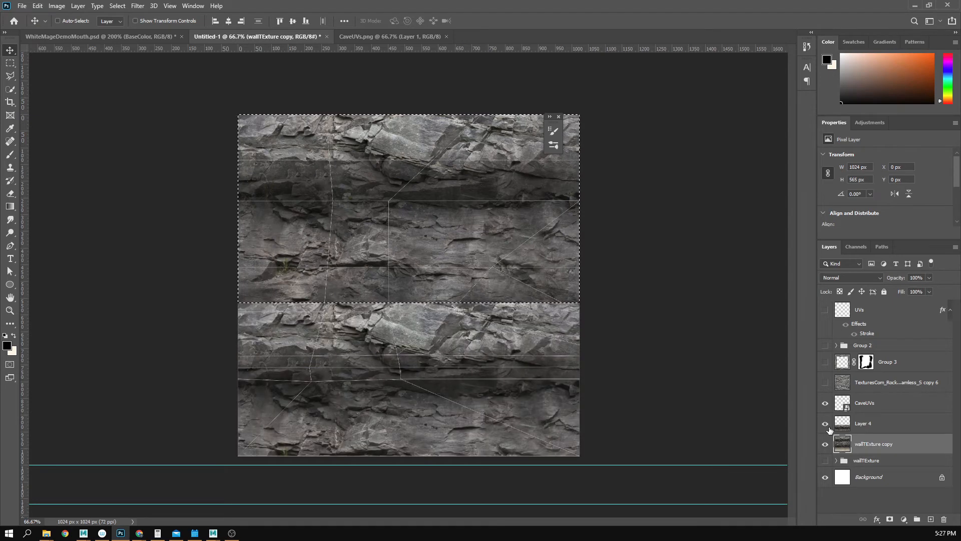
left_click(826, 425)
left_click(843, 426, "ctrl")
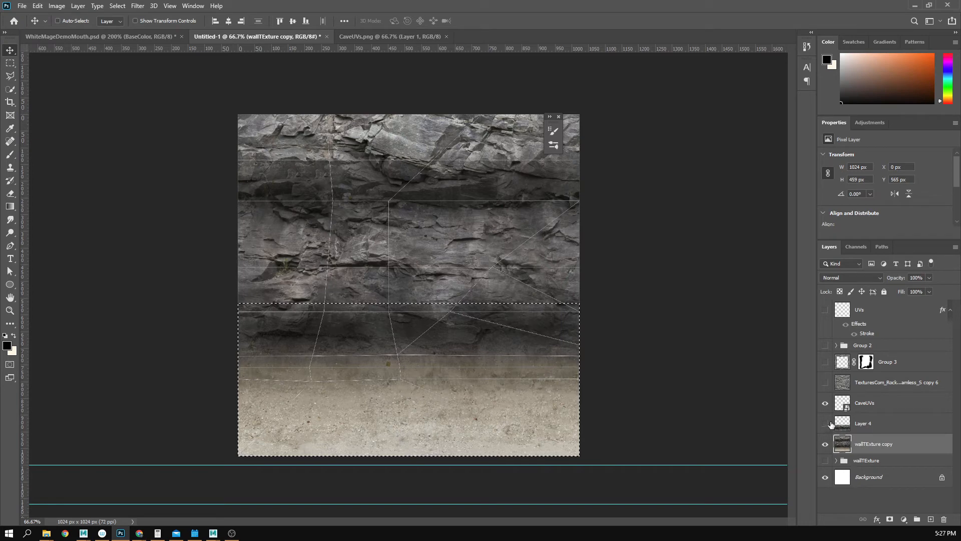
Step: Hide the CaveUVs layer, keep Layer 4 hidden, and show the UVs layer over the wall texture
left_click(843, 409)
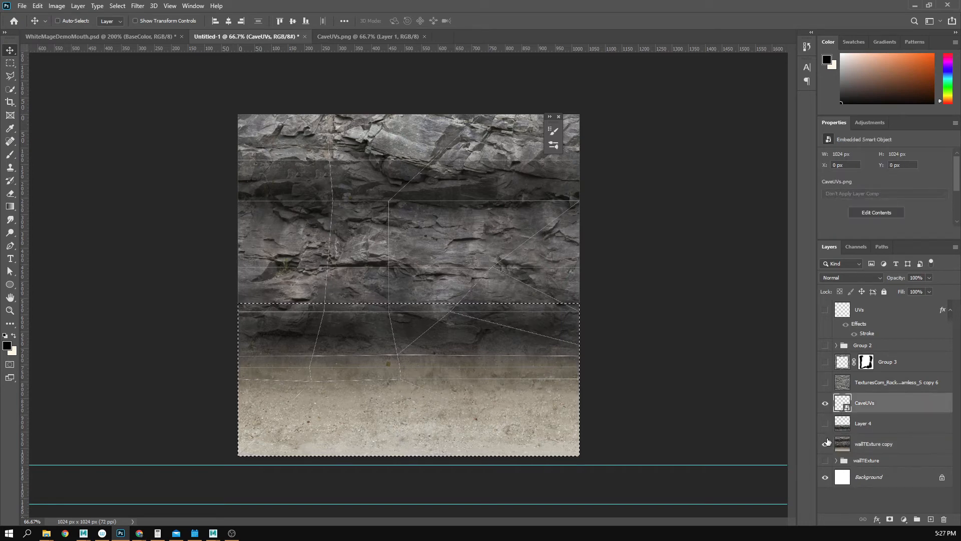
left_click(826, 407)
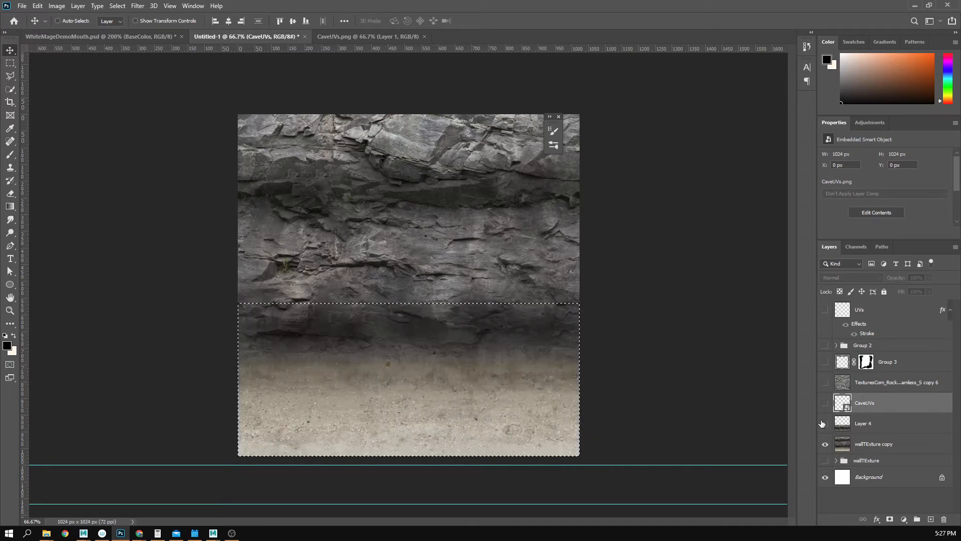
left_click(825, 423)
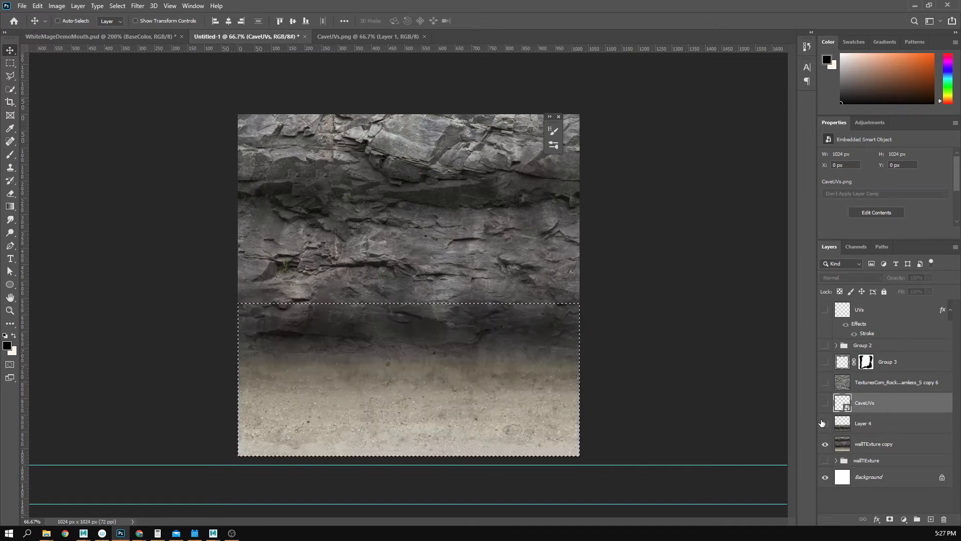
left_click(825, 310)
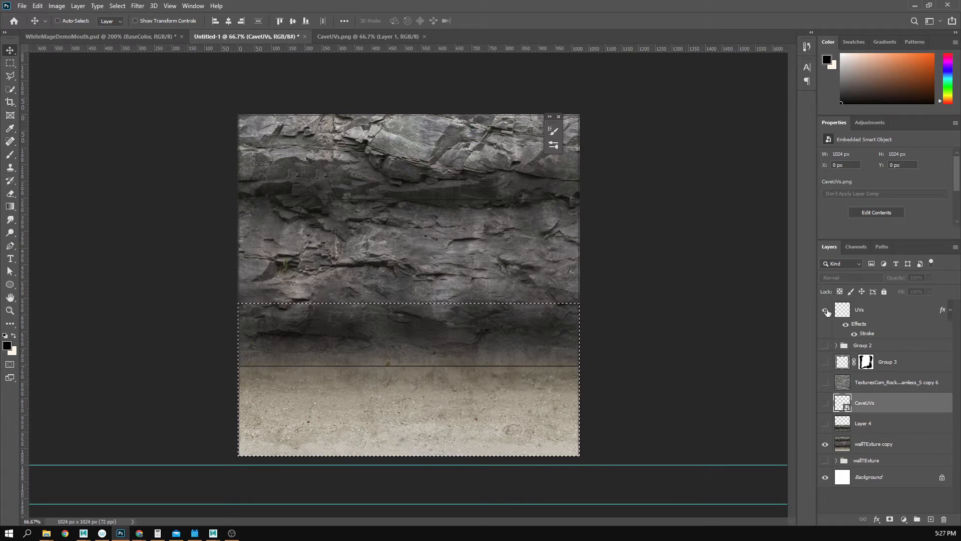
Step: Show the CaveUVs overlay instead of UVs, and select the lower 566 px of the wallTExture copy layer across its full width
left_click(825, 310)
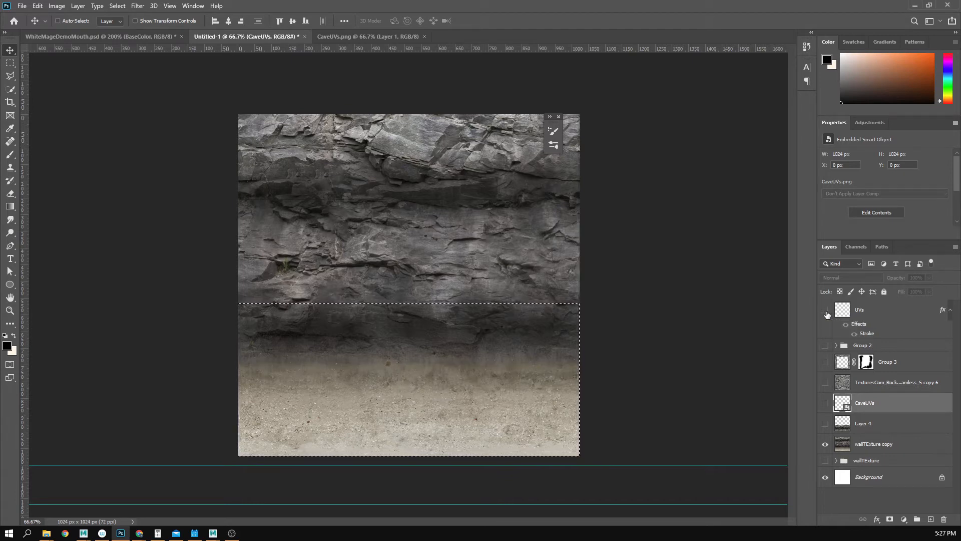
left_click(825, 402)
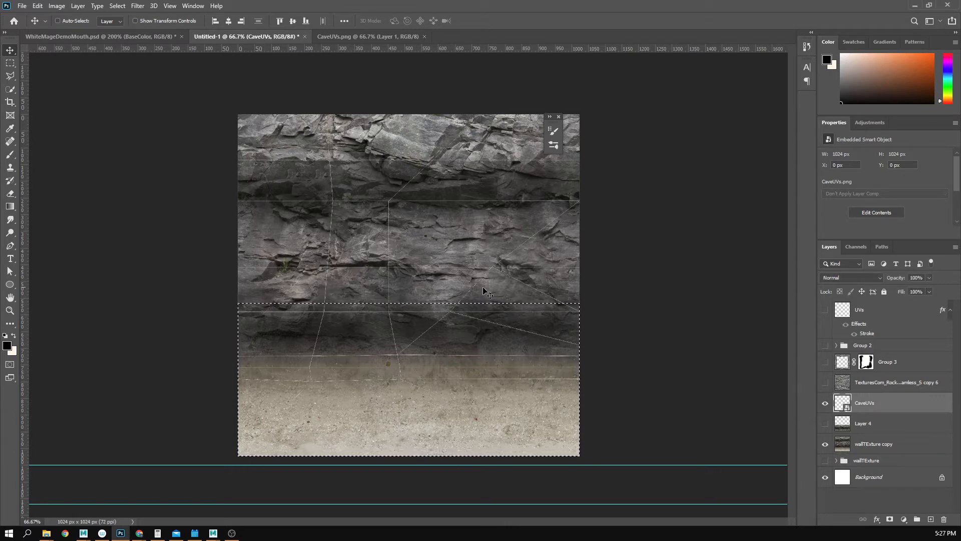
left_click(10, 63)
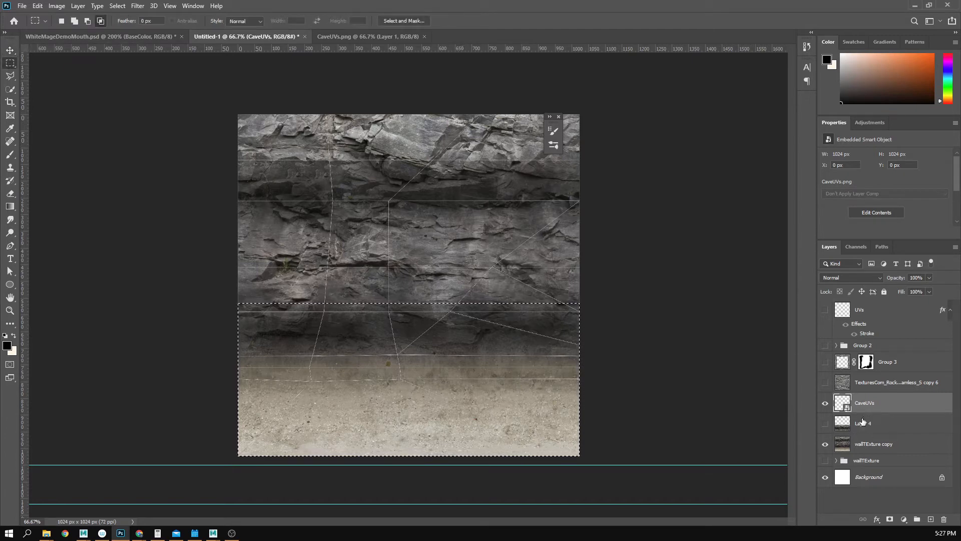
left_click(861, 448)
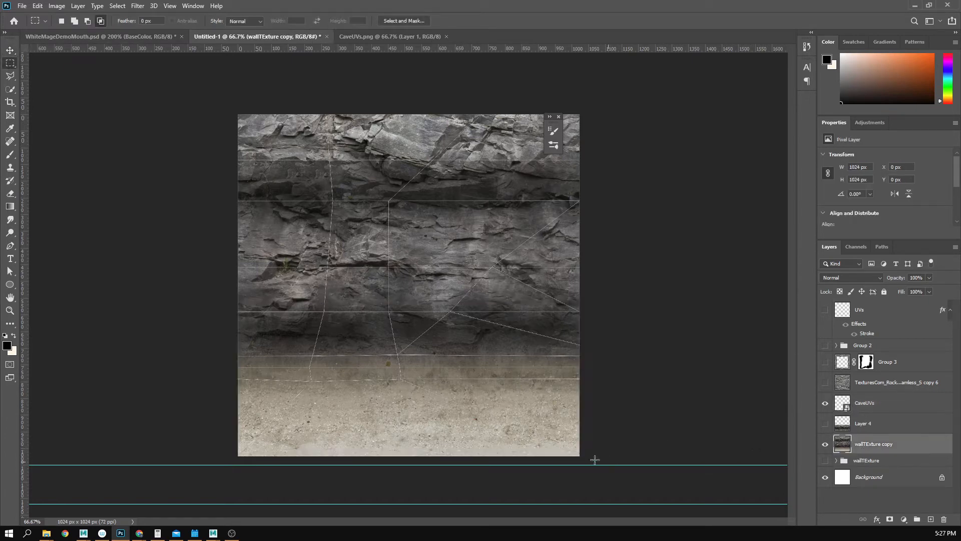
left_click_drag(595, 460, 143, 268)
key("z")
left_click(354, 302)
left_click(355, 302)
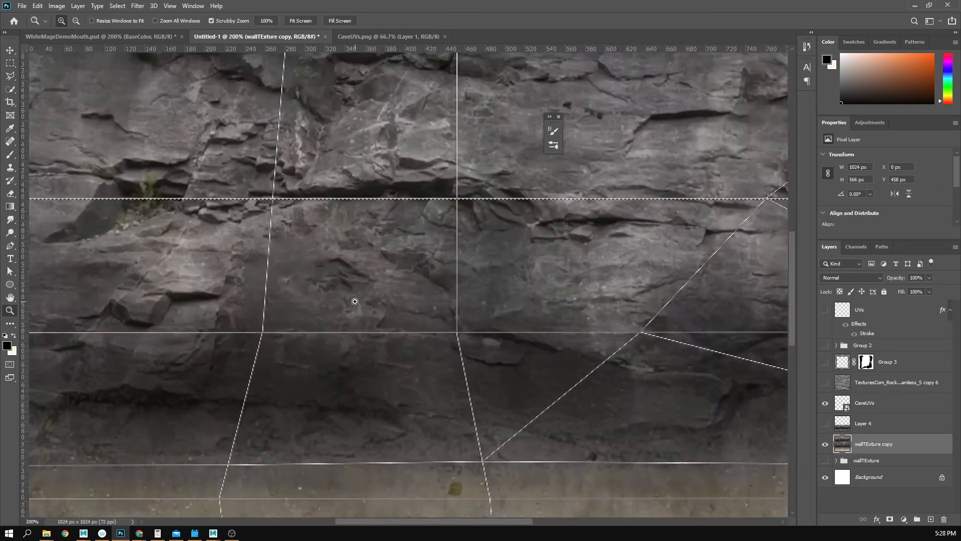
left_click(445, 313, "alt")
left_click(447, 313, "alt")
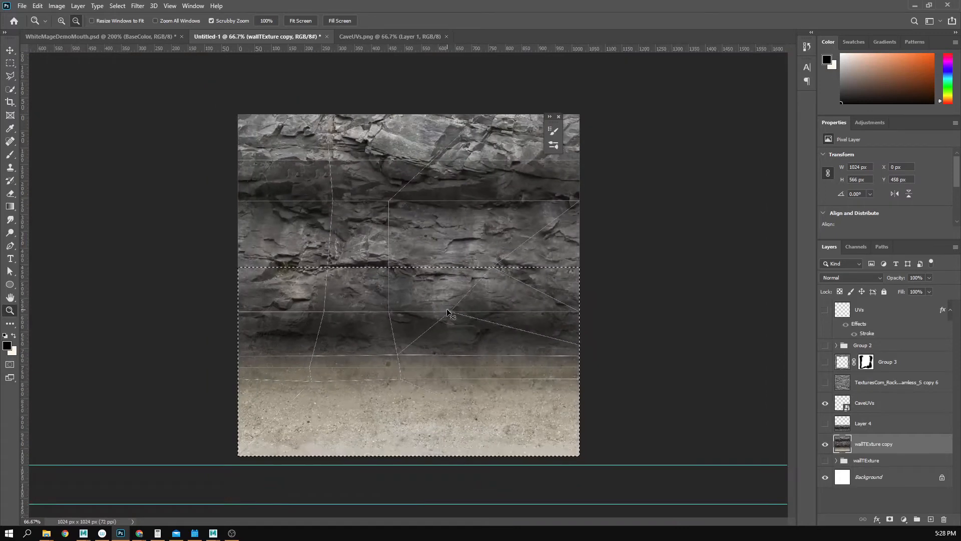
Step: Copy the selected area to a new layer, move it up to the canvas's upper edge, and show Layer 4
key("ctrl+j")
key("v")
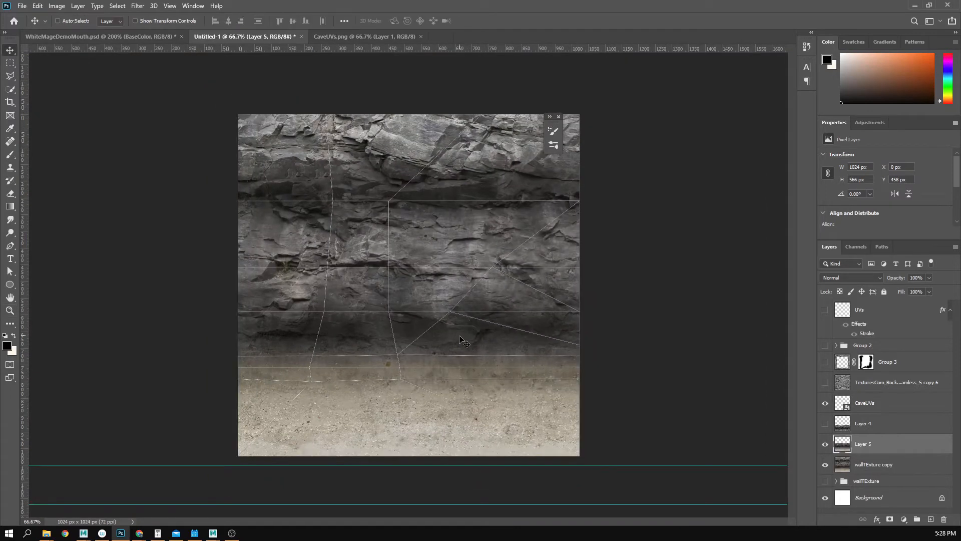
left_click_drag(460, 340, 448, 184)
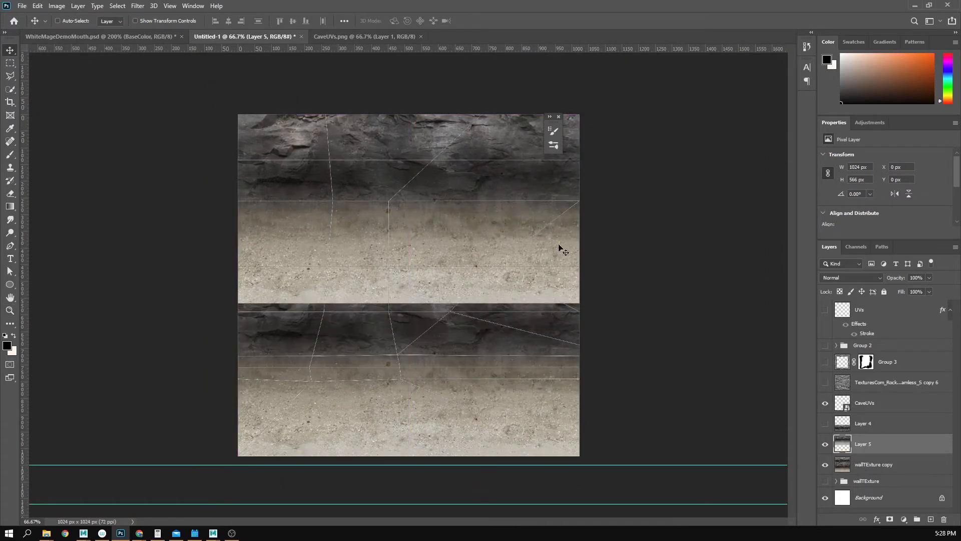
left_click(826, 423)
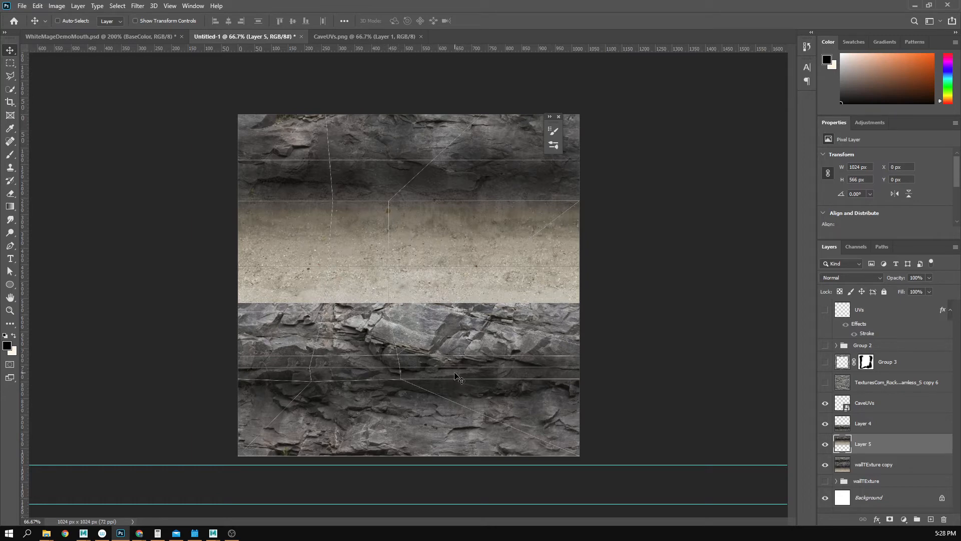
left_click(136, 7)
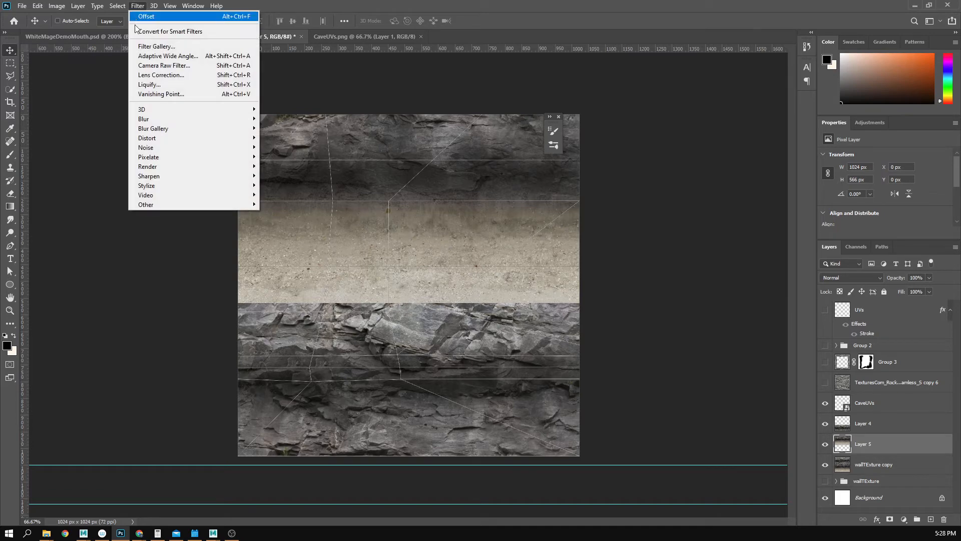
mouse_move(236, 204)
left_click(298, 255)
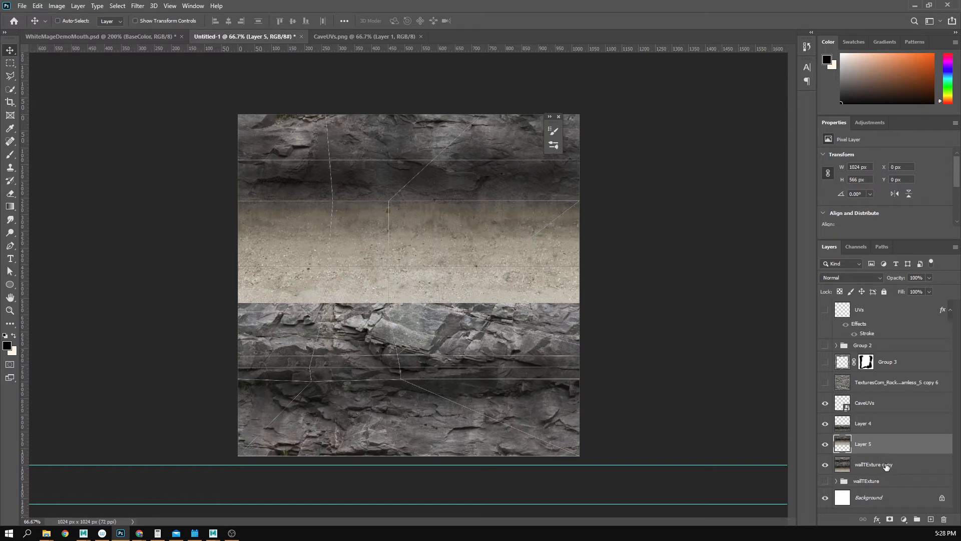
Step: Merge Layer 5 and Layer 4 into a single layer
left_click(875, 426, "shift")
right_click(875, 428)
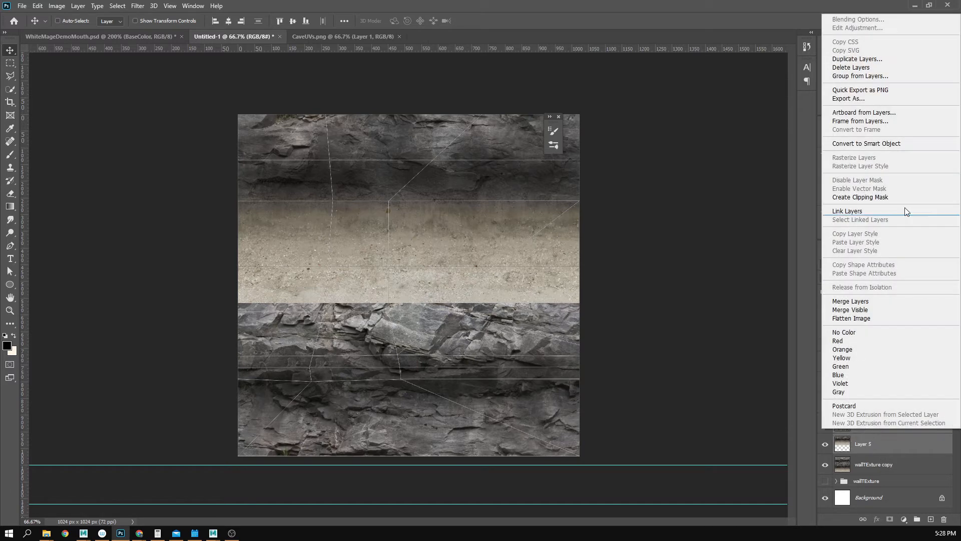
left_click(881, 300)
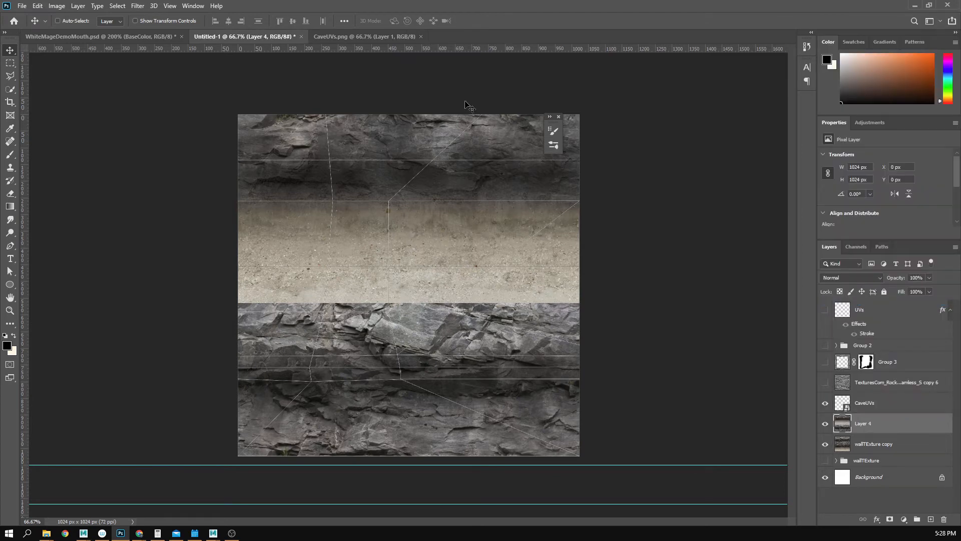
Step: Apply the Offset filter to the merged Layer 4 with 512 px right, 512 px down and Wrap Around
left_click(136, 6)
mouse_move(225, 204)
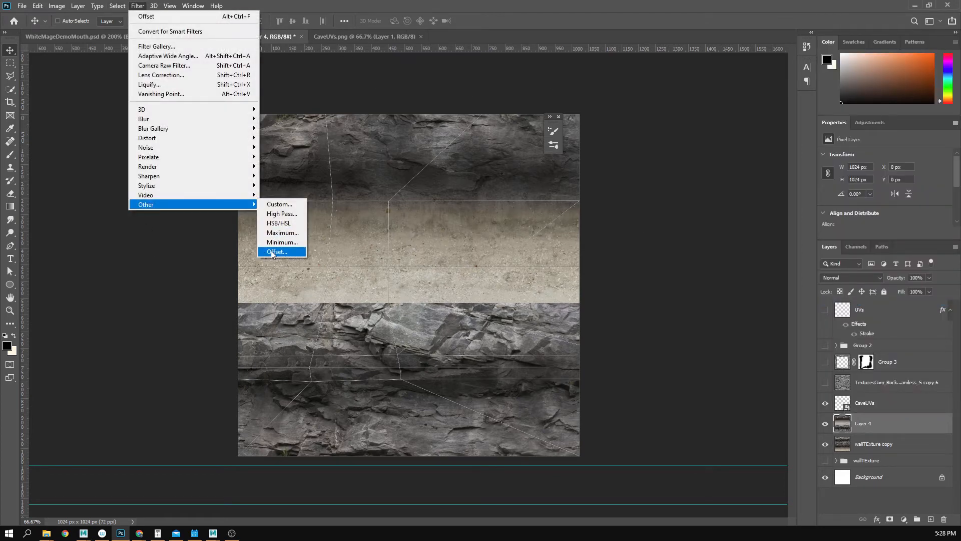
left_click(273, 252)
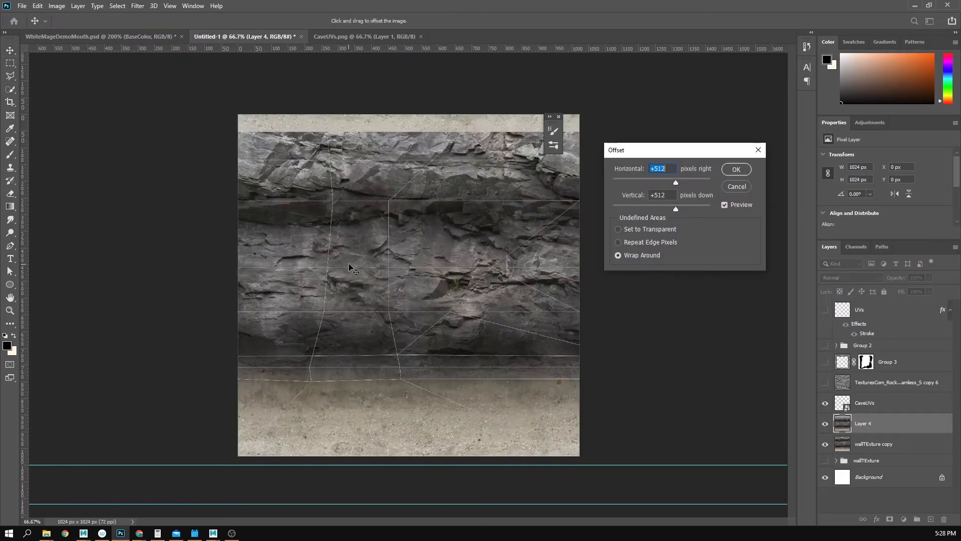
left_click(736, 170)
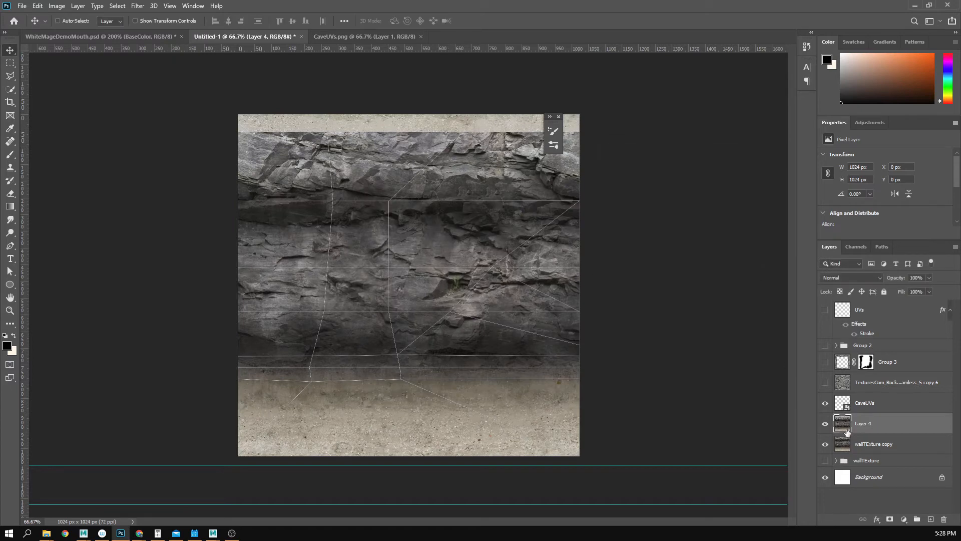
Step: Hide the CaveUVs overlay and inspect the offset rock texture up close for seams
left_click(825, 403)
key("z")
left_click_drag(436, 274, 461, 306)
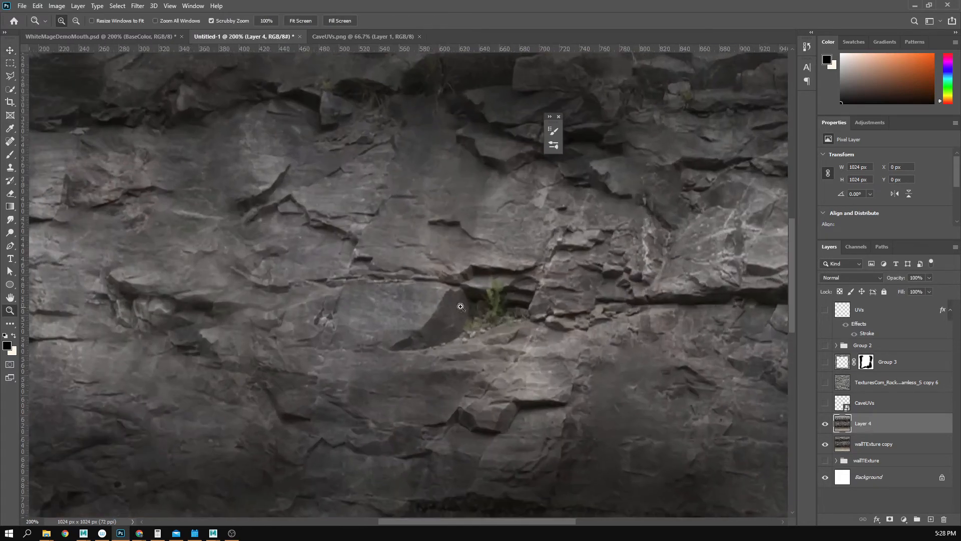
key("ctrl+minus")
key("ctrl+minus")
key("ctrl+minus")
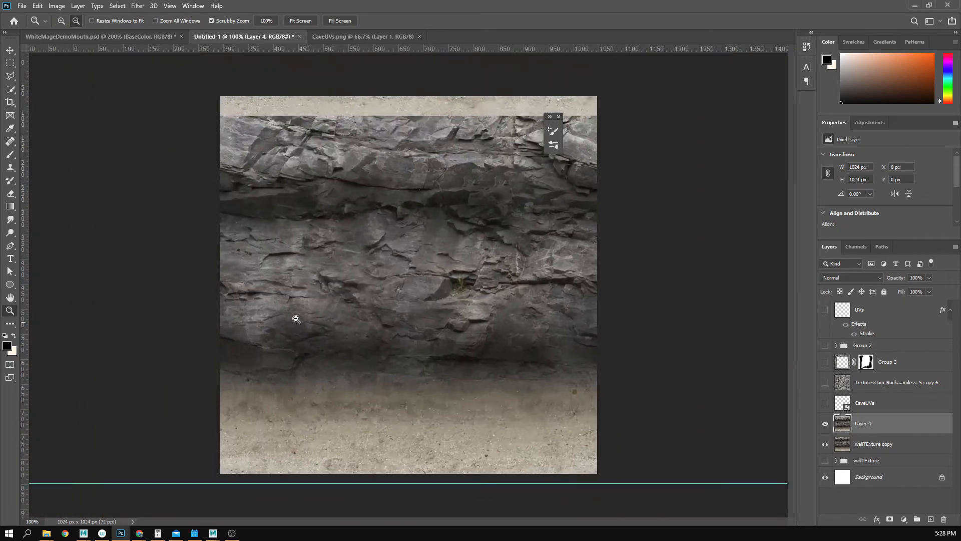
Step: Undo the CaveUVs visibility change, the offset and the merge of Layer 4 and Layer 5
key("ctrl+z")
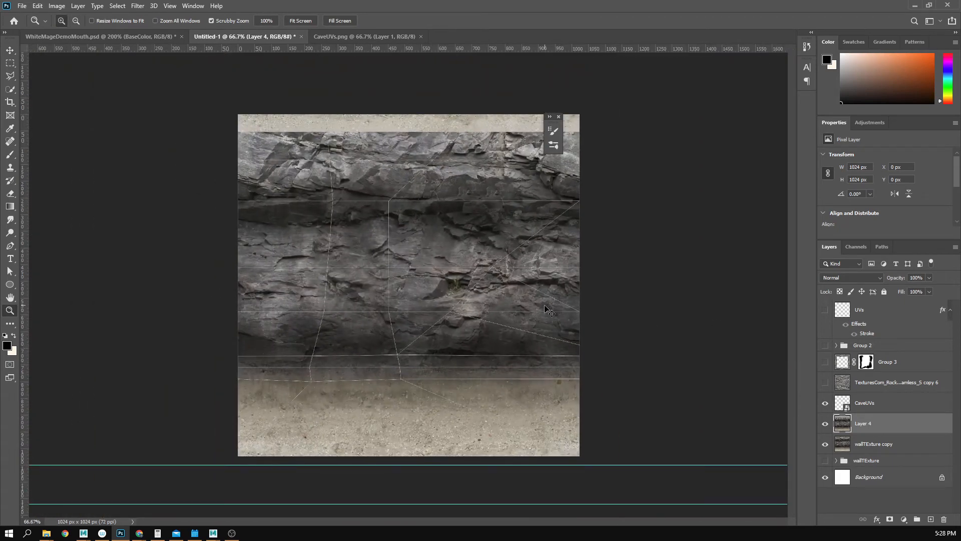
left_click(38, 6)
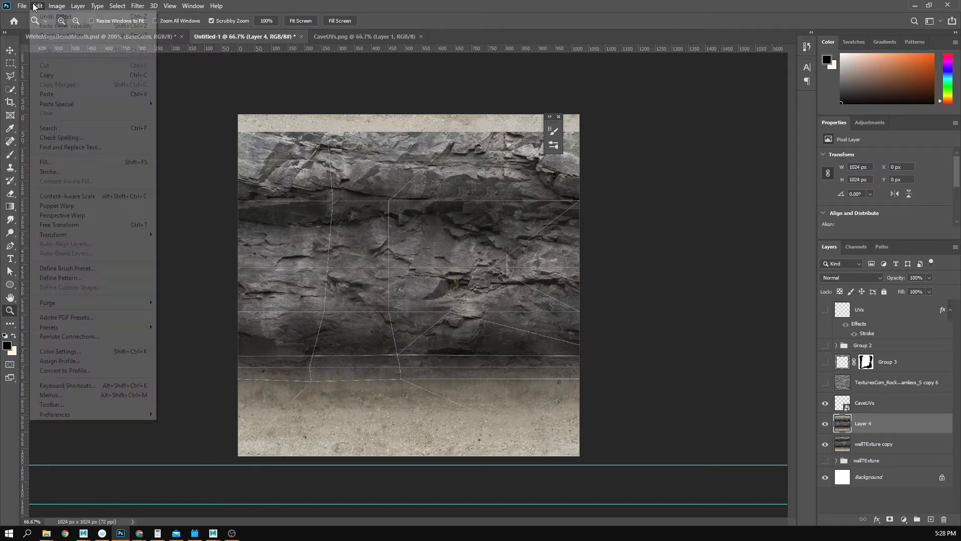
left_click(63, 27)
key("ctrl+z")
key("ctrl+z")
key("ctrl+z")
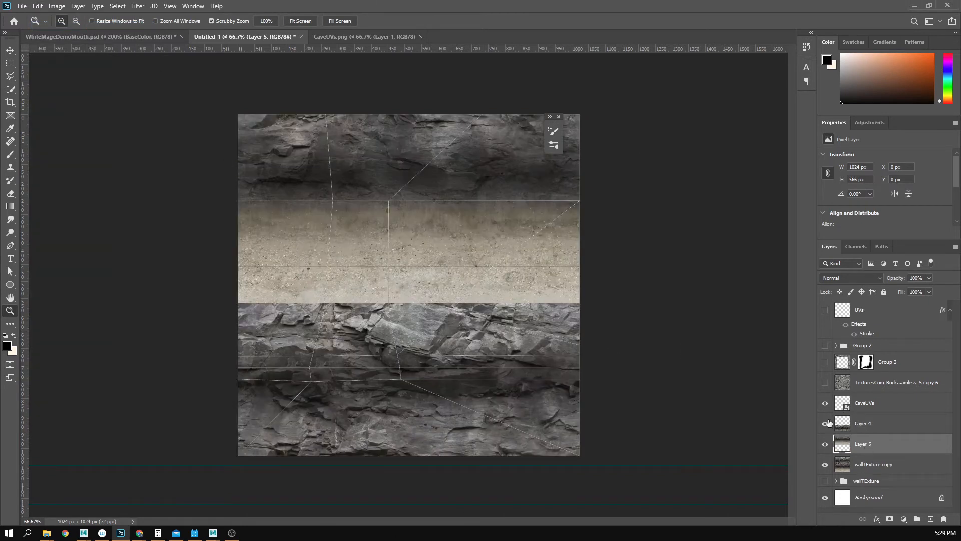
Step: Duplicate the TexturesCom rock layer copy 6 and place the duplicate directly beneath Layer 5
left_click(880, 384)
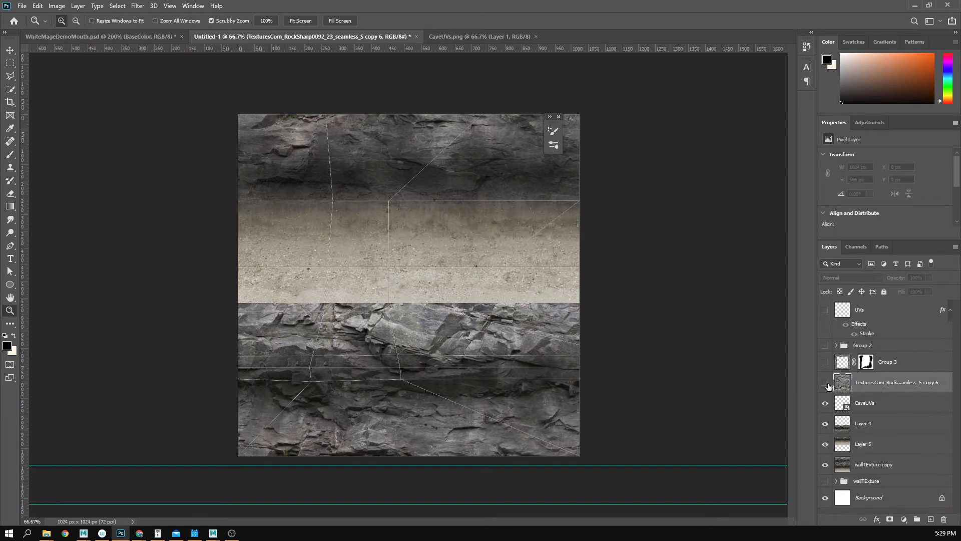
left_click(825, 382)
left_click(825, 383)
right_click(879, 386)
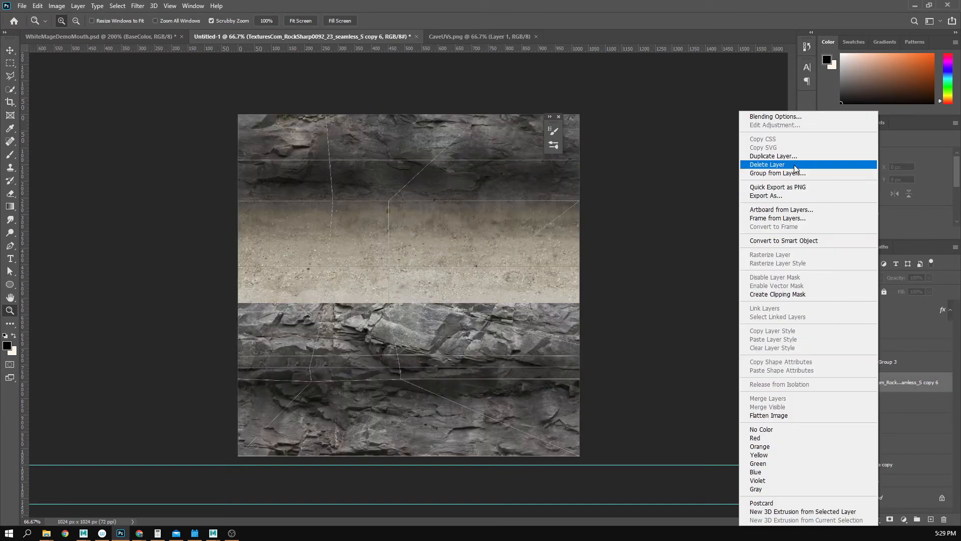
left_click(758, 163)
key("Return")
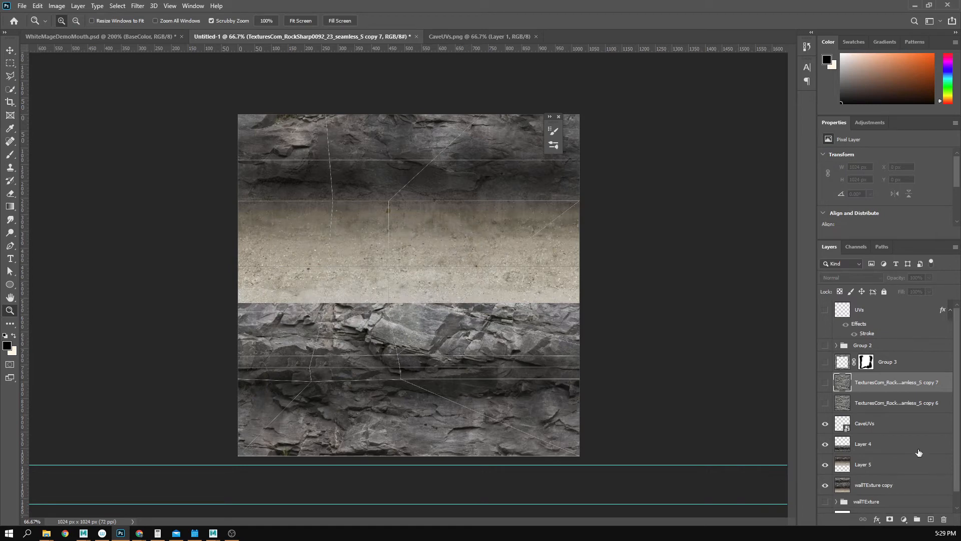
left_click_drag(890, 386, 877, 465)
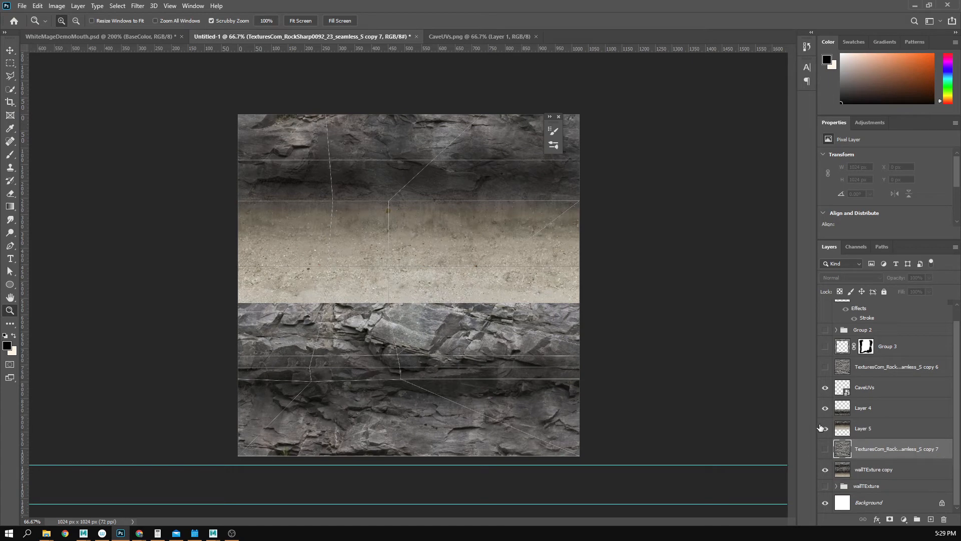
Step: Show the duplicated rock layer and toggle Layer 5's visibility to compare the texture with and without it
left_click(857, 431)
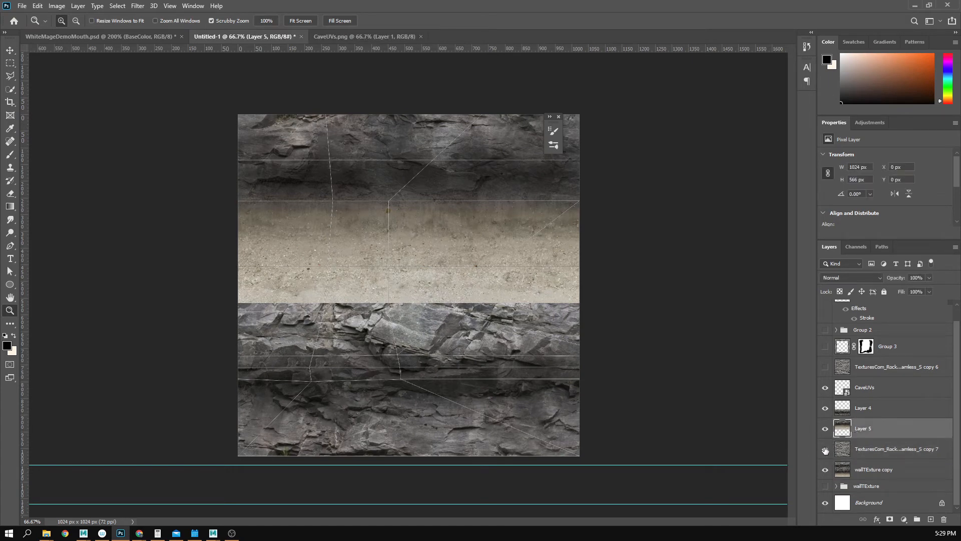
left_click(825, 430)
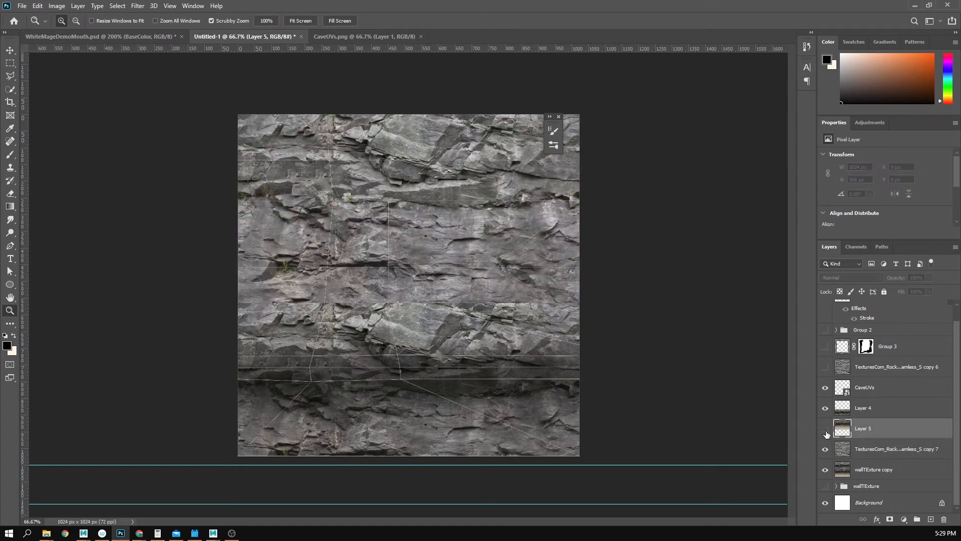
left_click(825, 430)
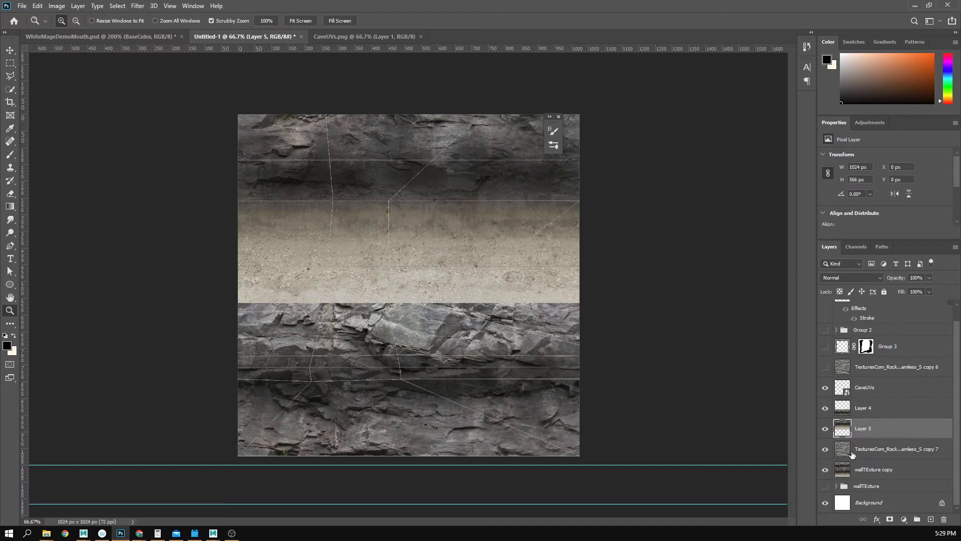
Step: Add a layer mask to Layer 5
left_click(877, 520)
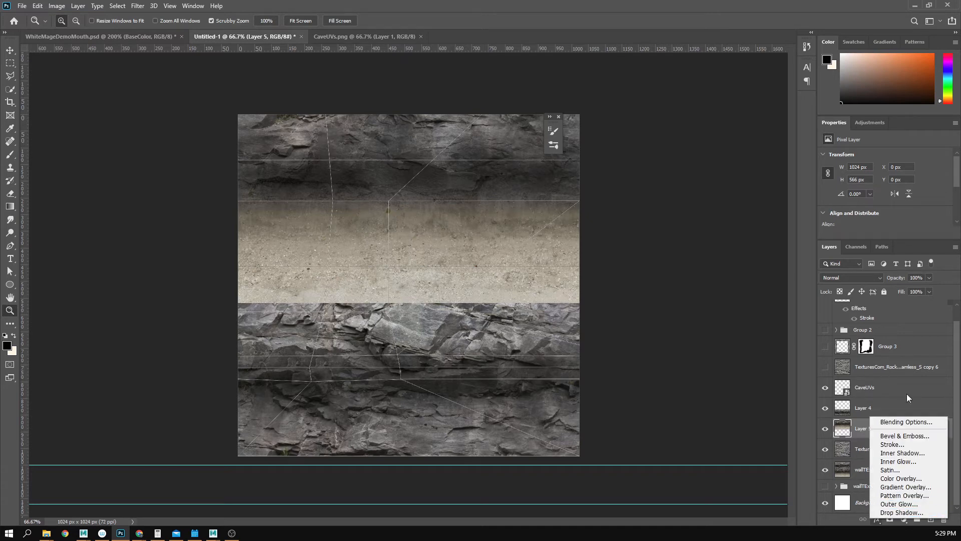
left_click(899, 442)
left_click(889, 520)
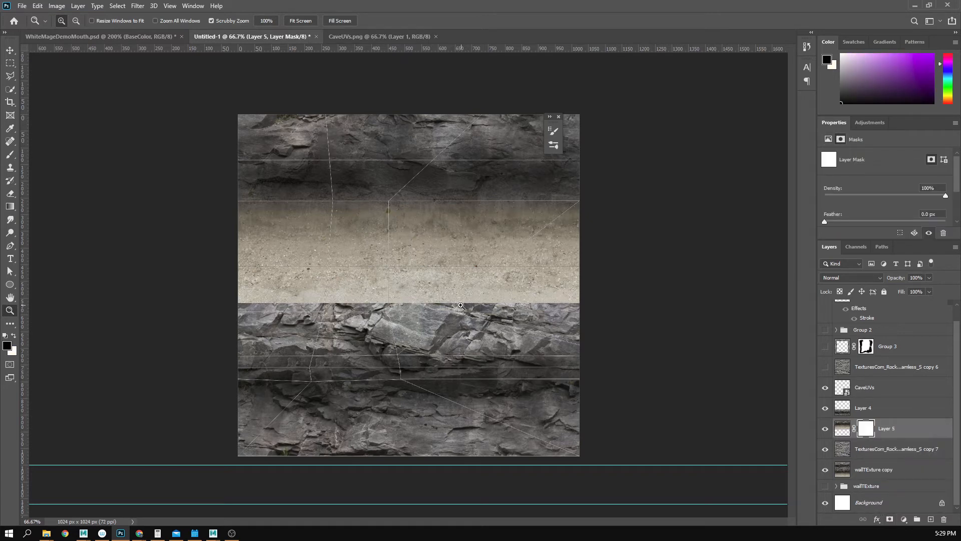
Step: Paint black on Layer 5's mask with a 250 px soft brush to replace the sand band with the rock texture underneath
key("b")
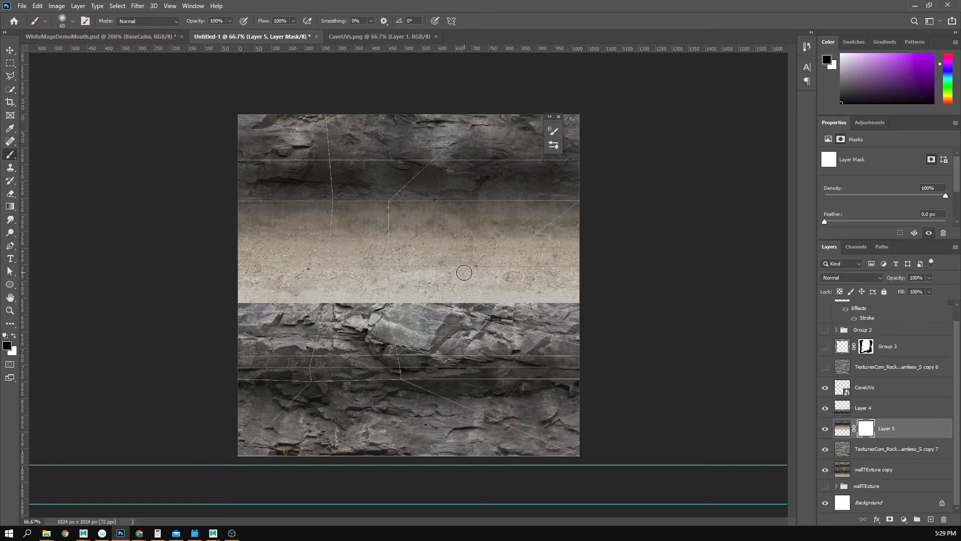
key("bracketright")
key("bracketright")
key("bracketright")
key("bracketright")
key("bracketright")
key("bracketright")
key("bracketright")
key("bracketright")
key("bracketright")
mouse_move(586, 288)
left_mouse_down()
mouse_move(473, 293)
mouse_move(350, 238)
mouse_move(561, 194)
mouse_move(531, 182)
mouse_move(225, 178)
mouse_move(394, 176)
left_mouse_up()
Step: Add a layer mask to Layer 4 and paint black across its upper part to blend it into the rock texture
left_click(865, 411)
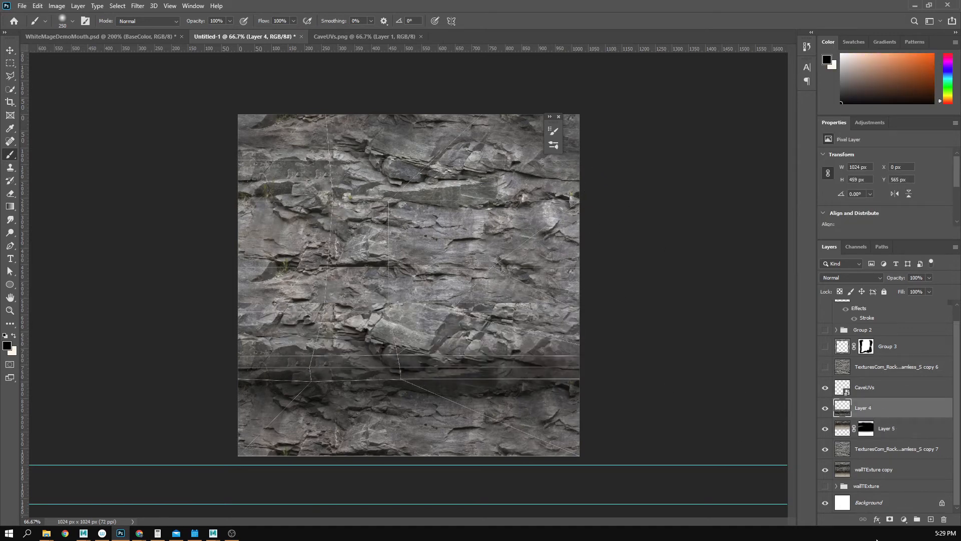
left_click(890, 519)
mouse_move(619, 339)
left_mouse_down()
mouse_move(163, 345)
mouse_move(591, 366)
mouse_move(253, 365)
mouse_move(216, 351)
left_mouse_up()
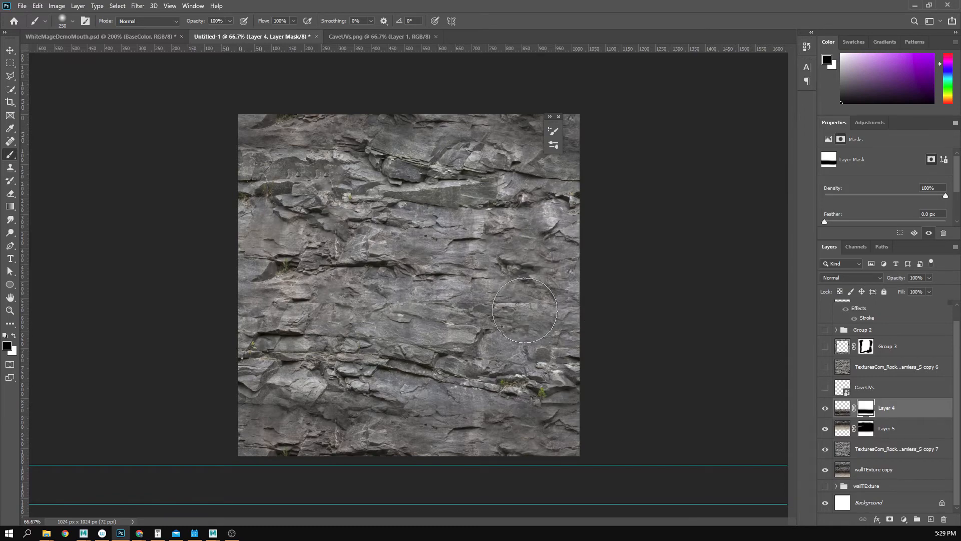
Step: Start saving the rock texture as a PNG file on the computer in the images folder
left_click(22, 6)
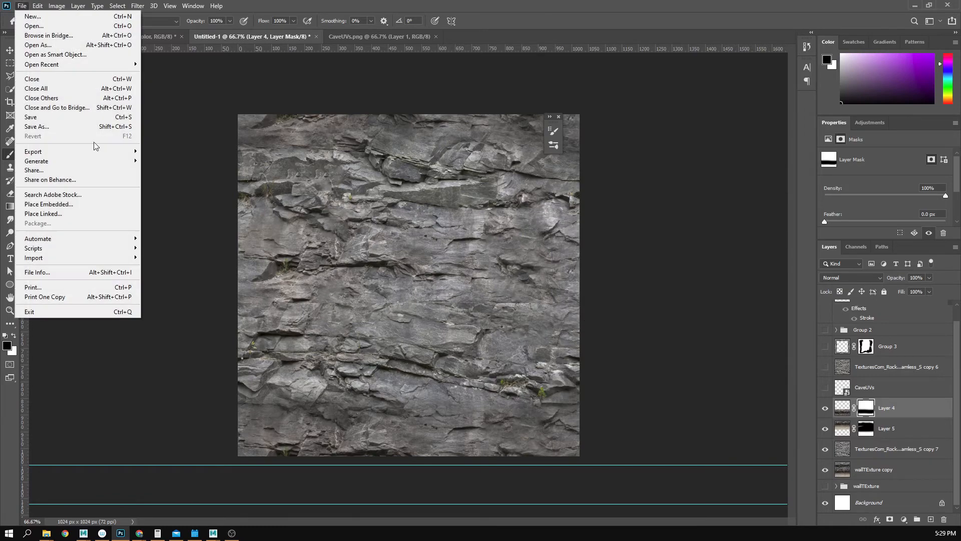
left_click(96, 128)
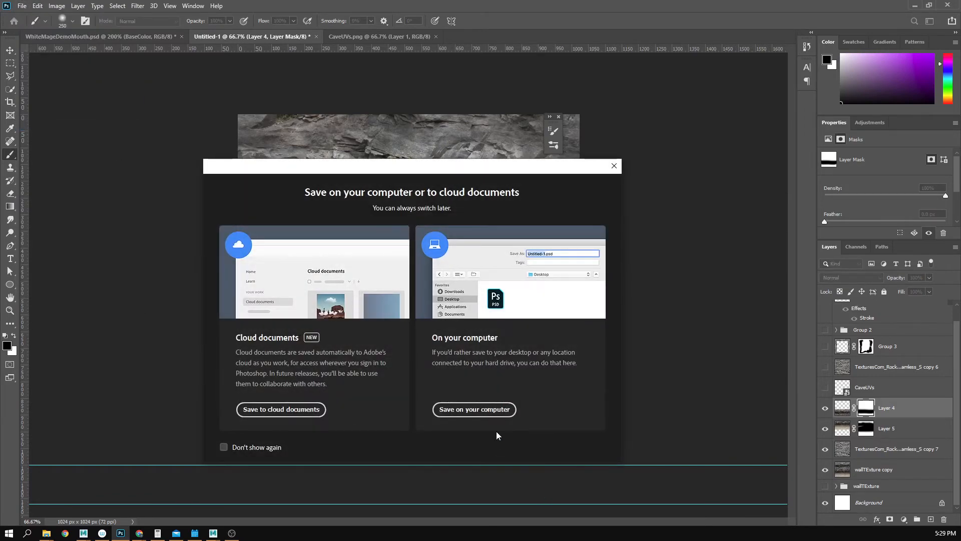
left_click(493, 411)
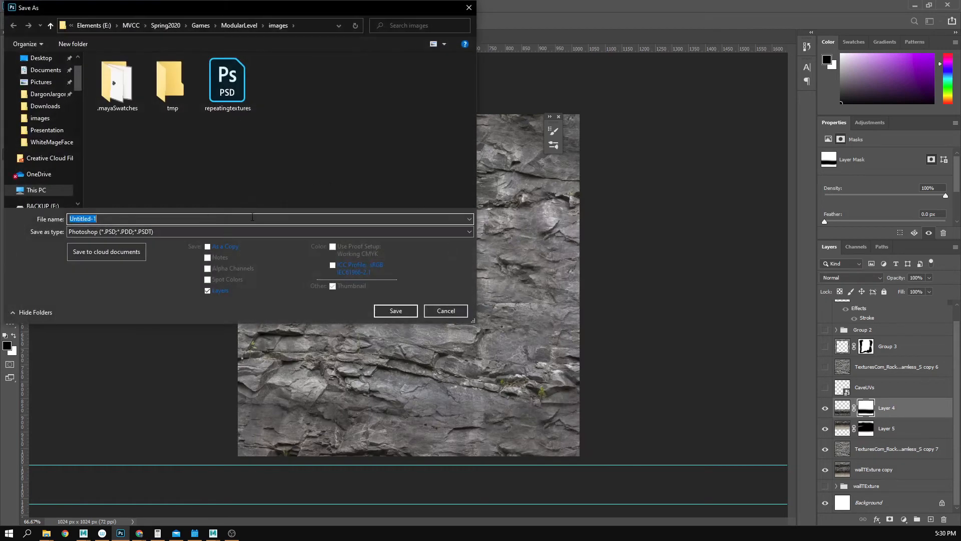
left_click(204, 232)
left_click(165, 368)
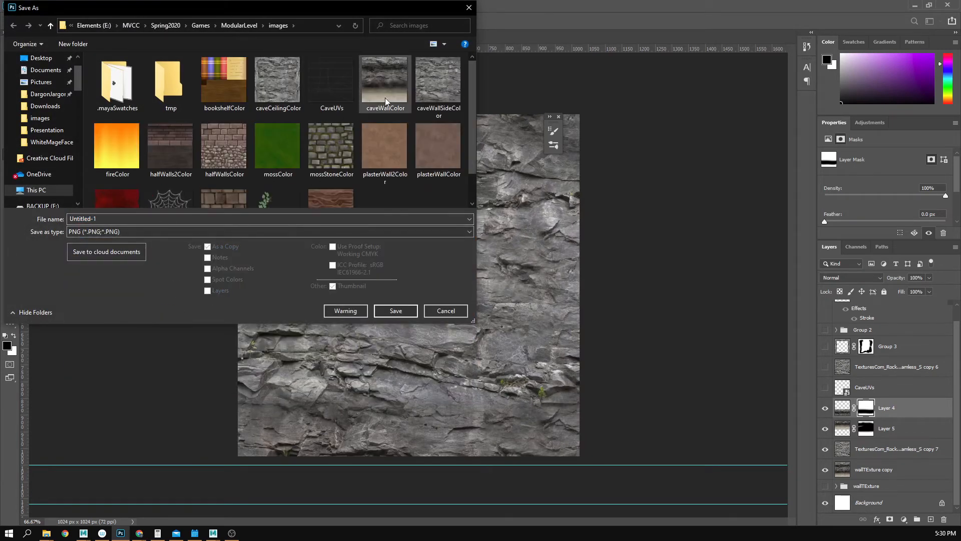
Step: Save the PNG under the name caveWallSideColor, replacing the existing texture file
left_click(384, 82)
left_click(438, 82)
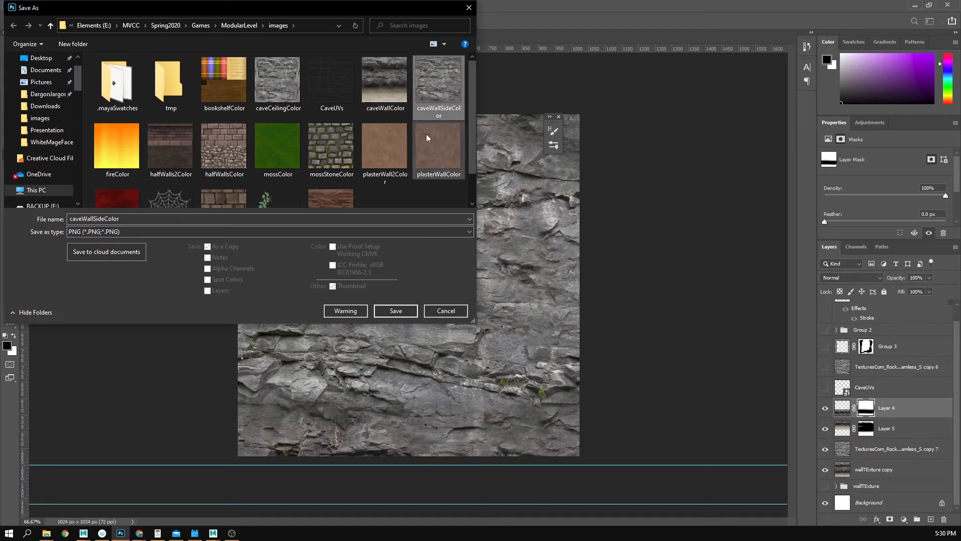
double_click(115, 219)
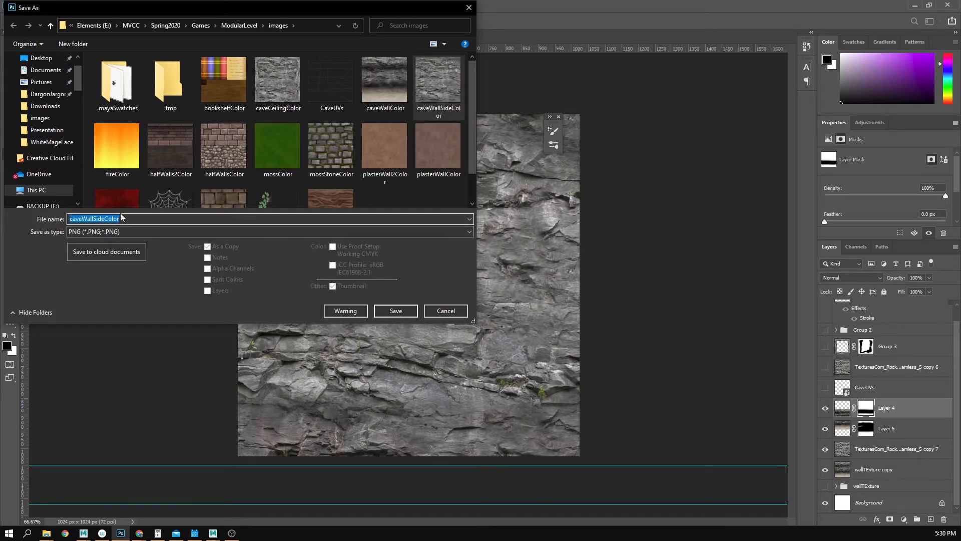
left_click(423, 75)
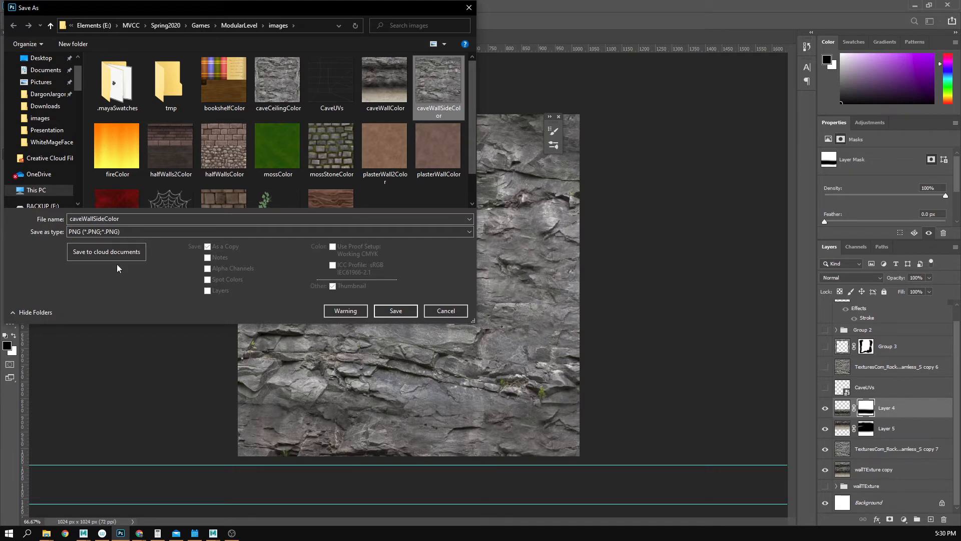
left_click(150, 219)
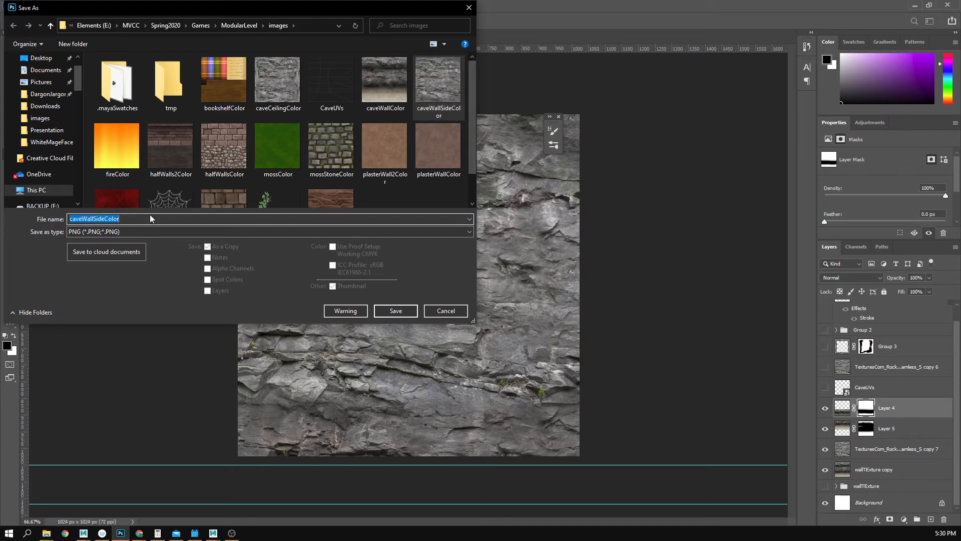
left_click(431, 95)
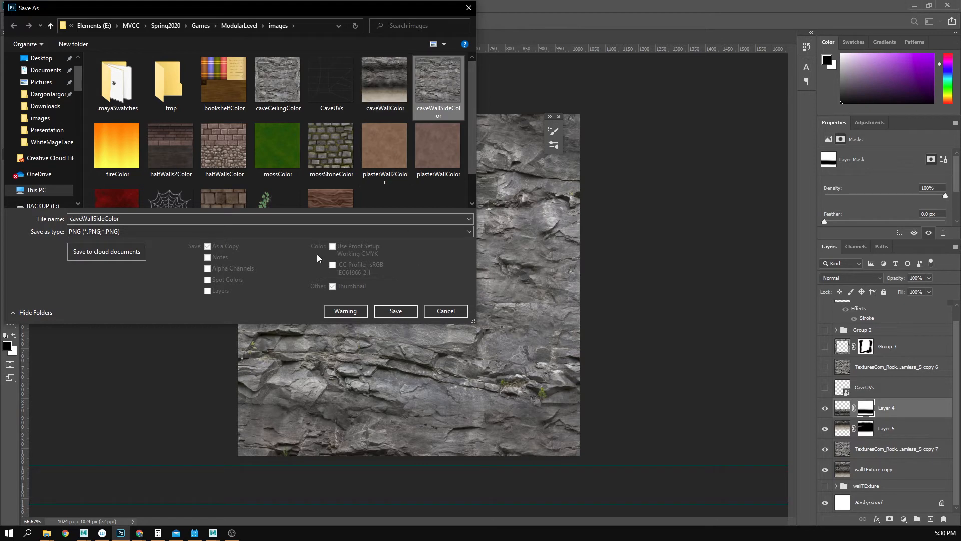
left_click(395, 311)
left_click(497, 271)
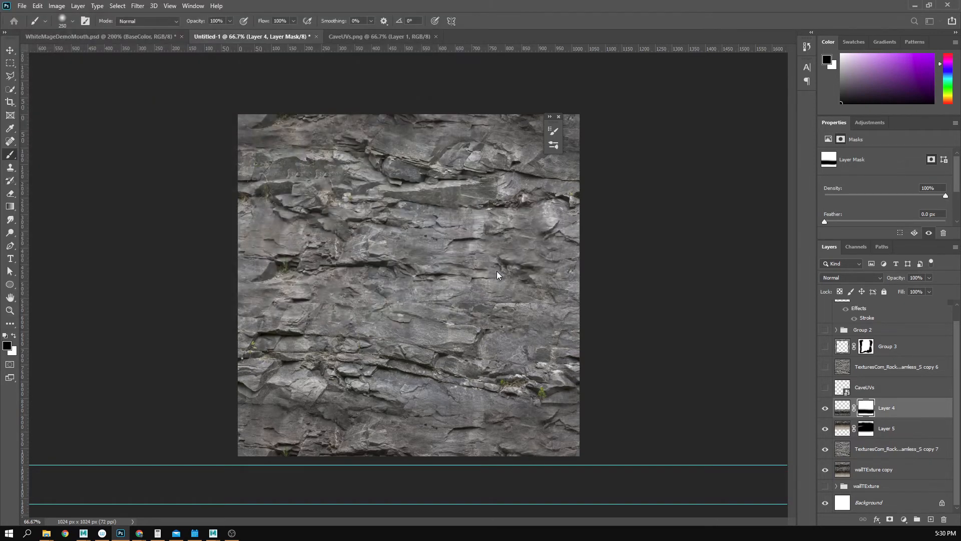
left_click(571, 245)
Step: Switch to Maya, clear the UV Editor away from the viewport, and duplicate the textured cave wall section in place
key("alt+Tab")
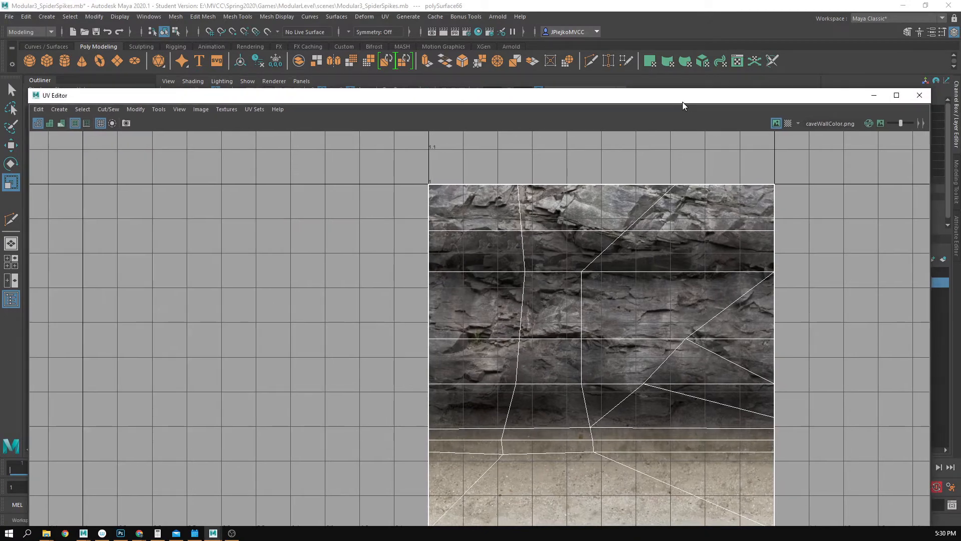
left_click_drag(683, 102, 0, 77)
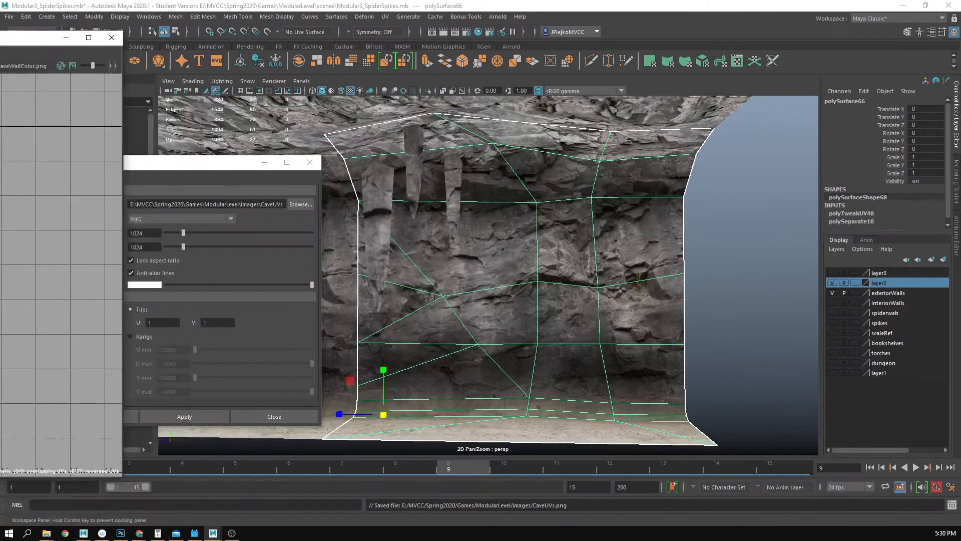
left_click_drag(469, 350, 518, 321)
key("w")
key("ctrl+d")
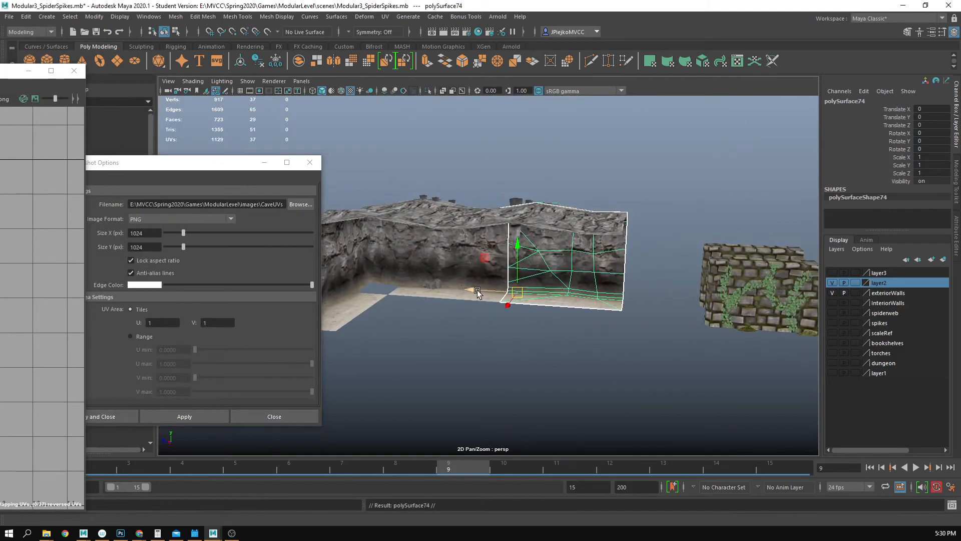
left_click_drag(474, 290, 960, 279)
left_click(943, 259)
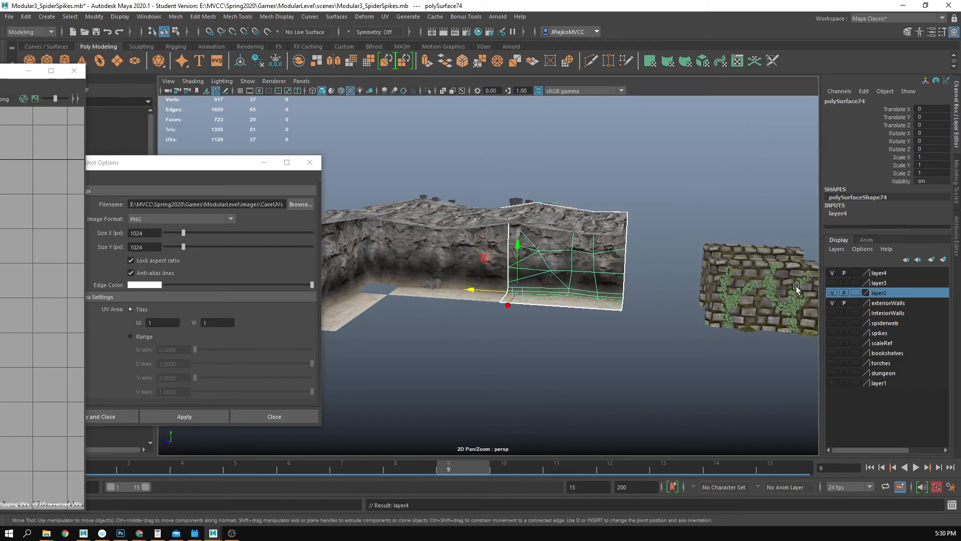
left_click(832, 303)
left_click(832, 294)
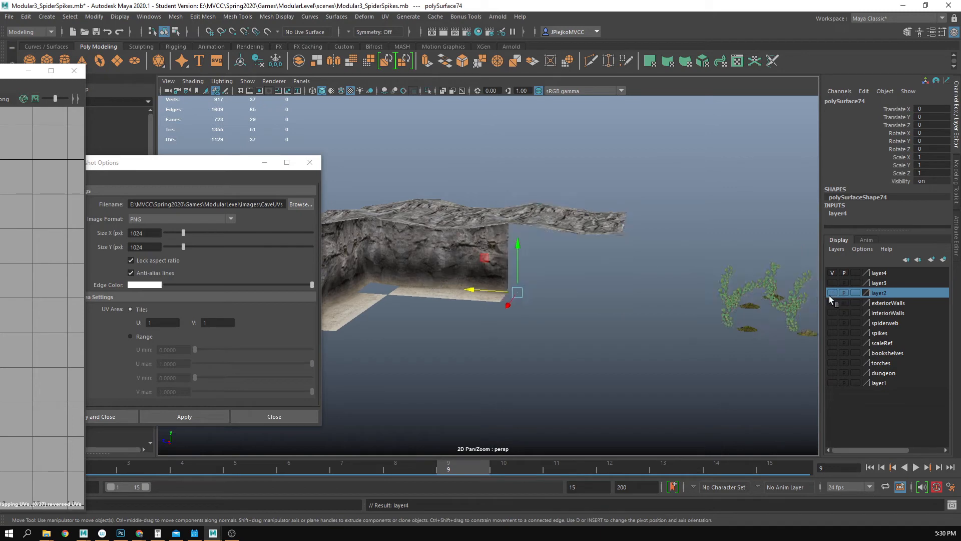
left_click(833, 276)
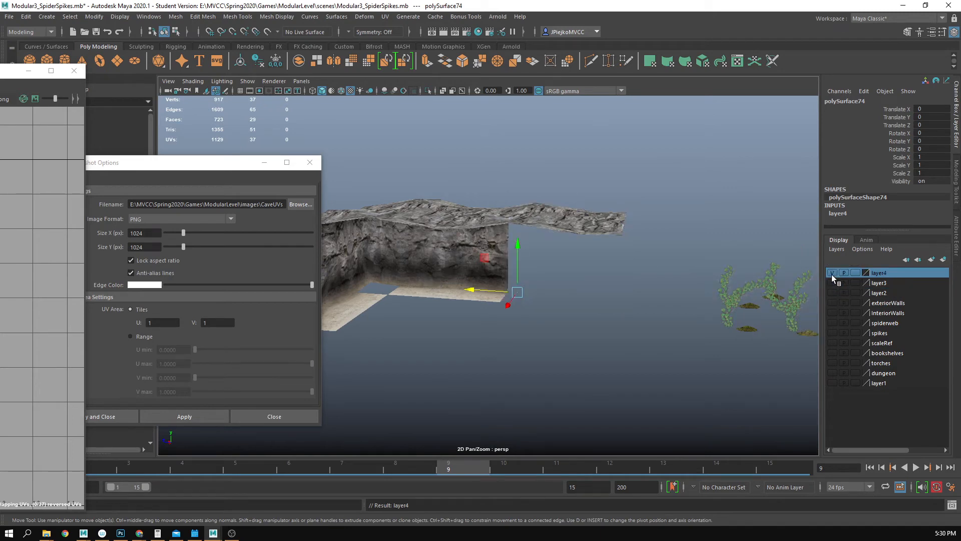
key("ctrl+z")
key("ctrl+z")
key("ctrl+z")
key("ctrl+z")
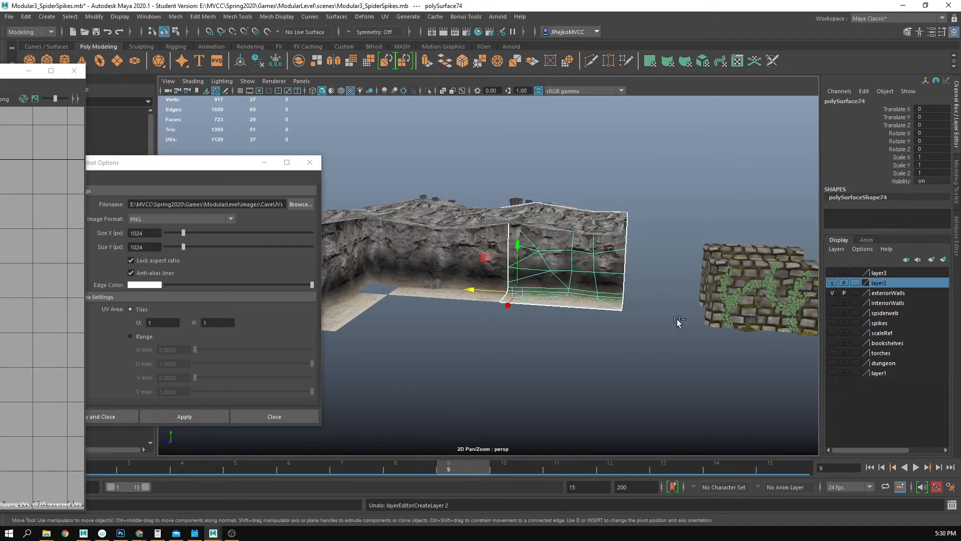
key("ctrl+z")
left_click(586, 281)
left_click_drag(472, 291, 731, 306)
key("ctrl+z")
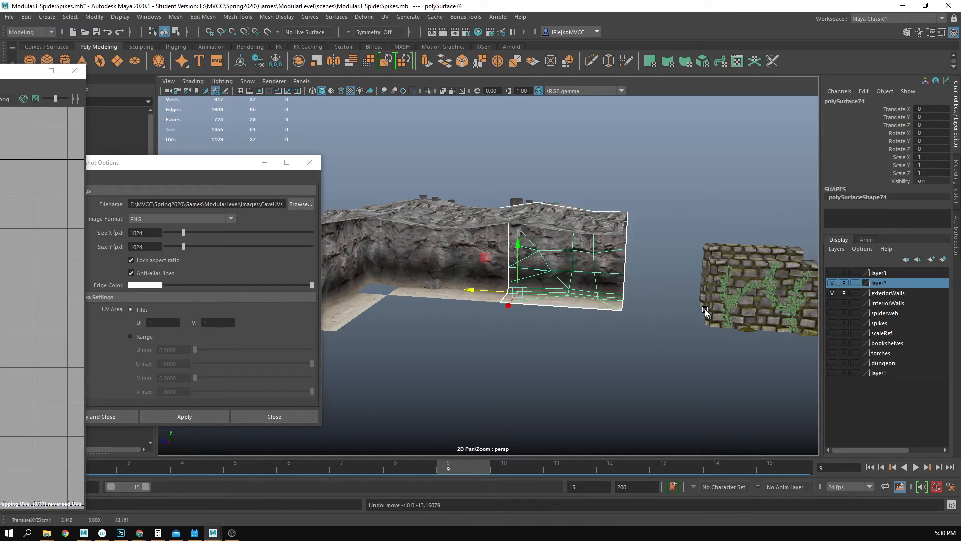
Step: Create a new display layer containing the duplicated wall section and hide the exteriorWalls layer
left_click(943, 259)
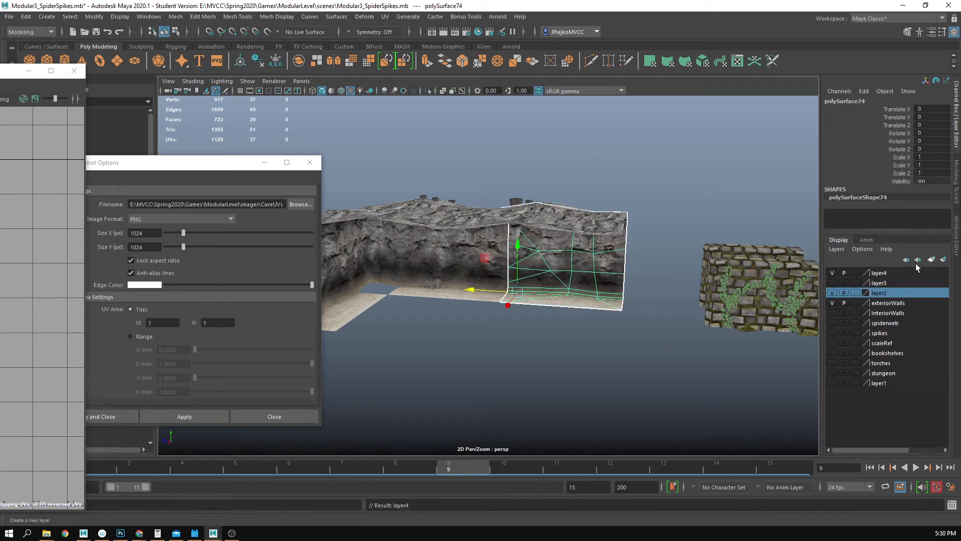
left_click(833, 302)
left_click(833, 293)
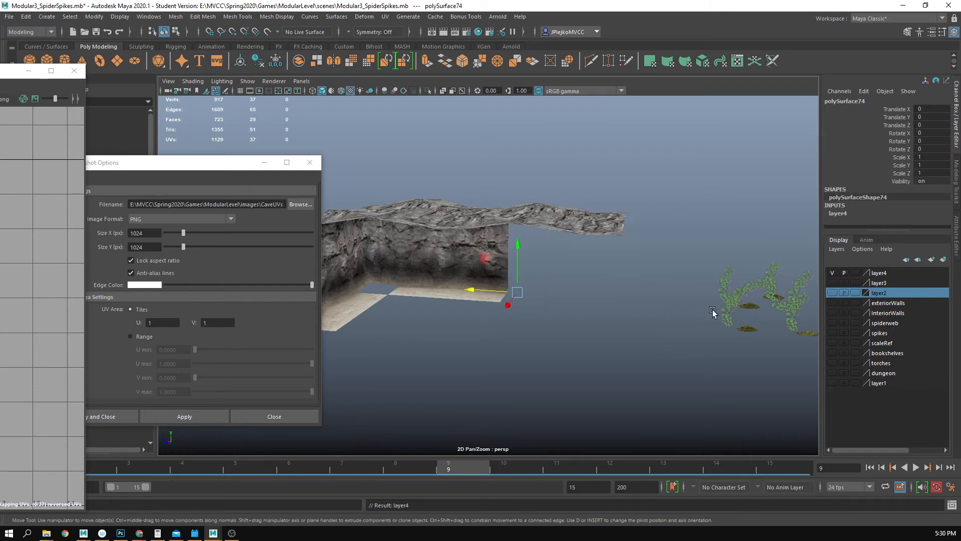
left_click(833, 293)
Step: Remove the duplicated wall section from layer2 and hide layer2
right_click(884, 299)
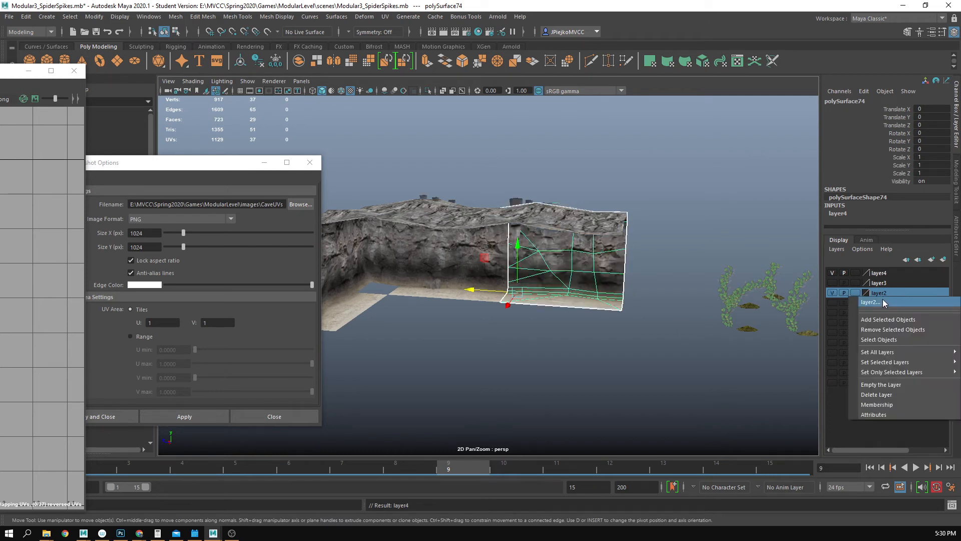
left_click(890, 328)
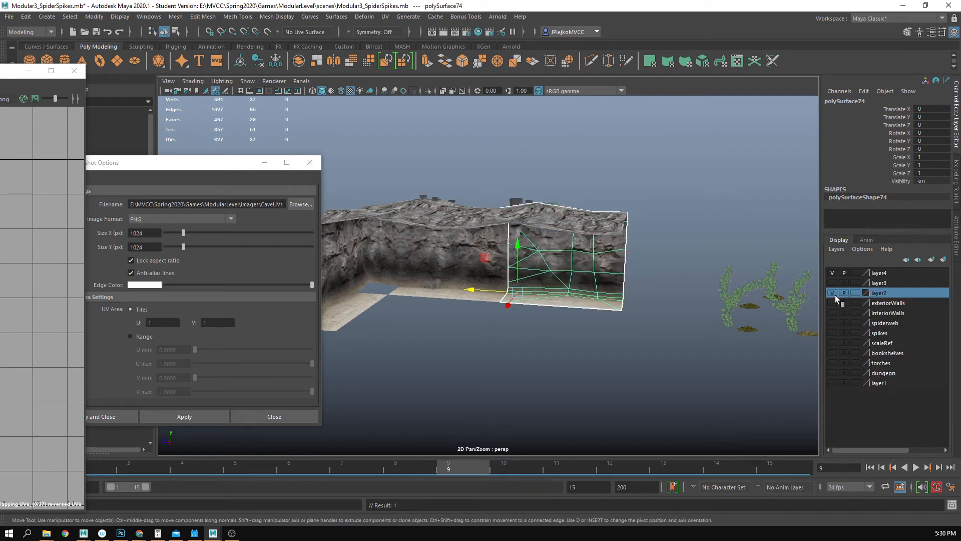
left_click(834, 294)
Step: Clear all other cave pieces from the view, keeping only the straight wall section and its overlapping duplicate
left_click_drag(674, 337, 557, 344)
key("ctrl+z")
left_click(525, 319)
left_click(668, 342)
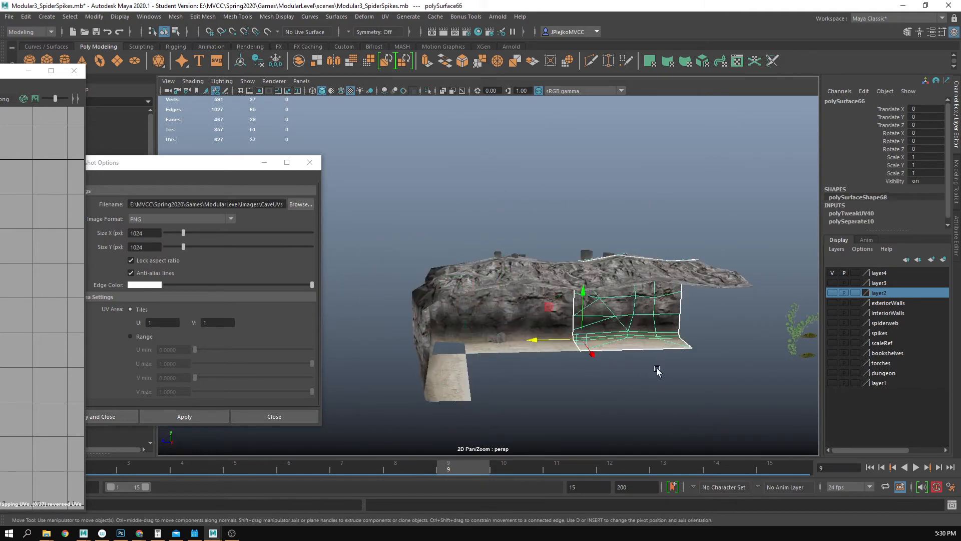
left_click_drag(687, 370, 554, 350)
left_click_drag(446, 260, 661, 397)
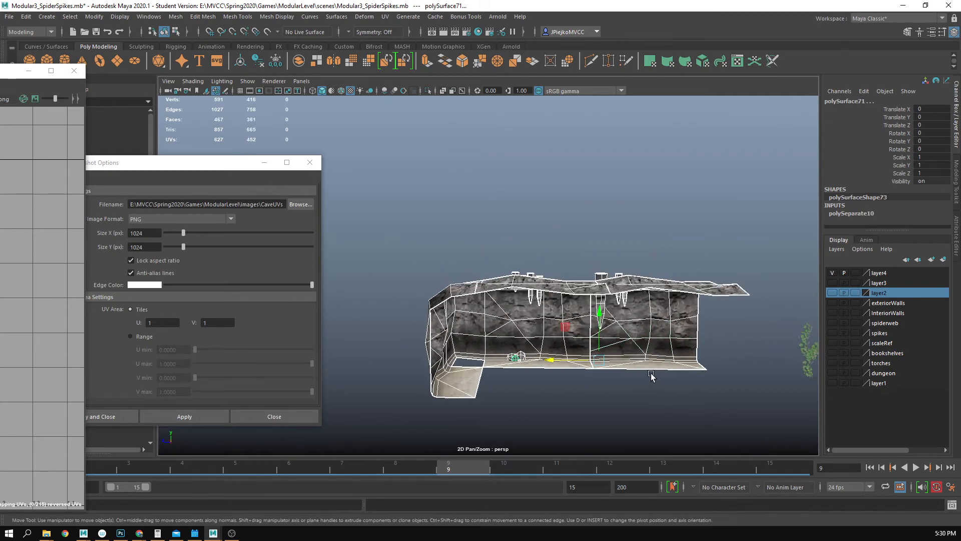
left_click(621, 369)
left_click_drag(781, 407, 701, 348)
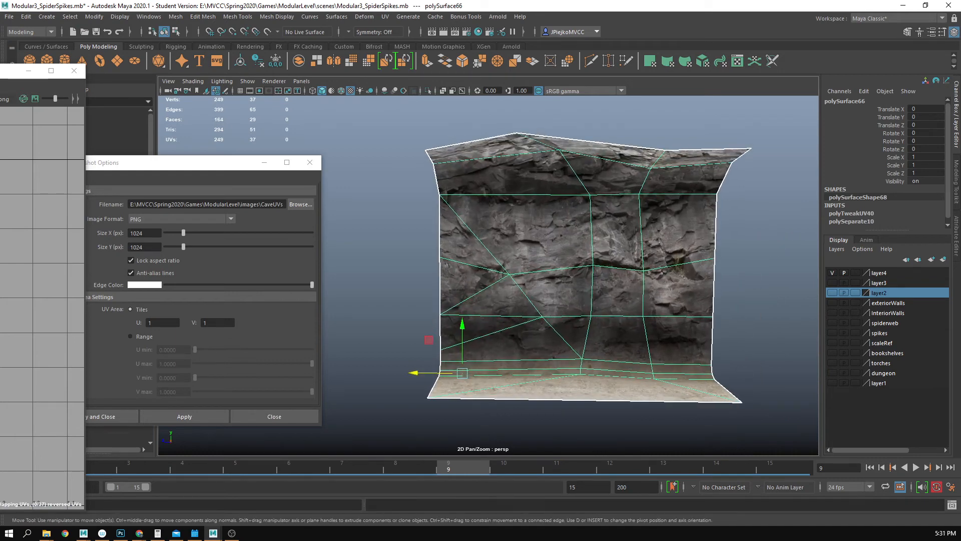
Step: Check the wall section's UV layout over its texture and select the faces in its upper half
left_click_drag(0, 75, 559, 103)
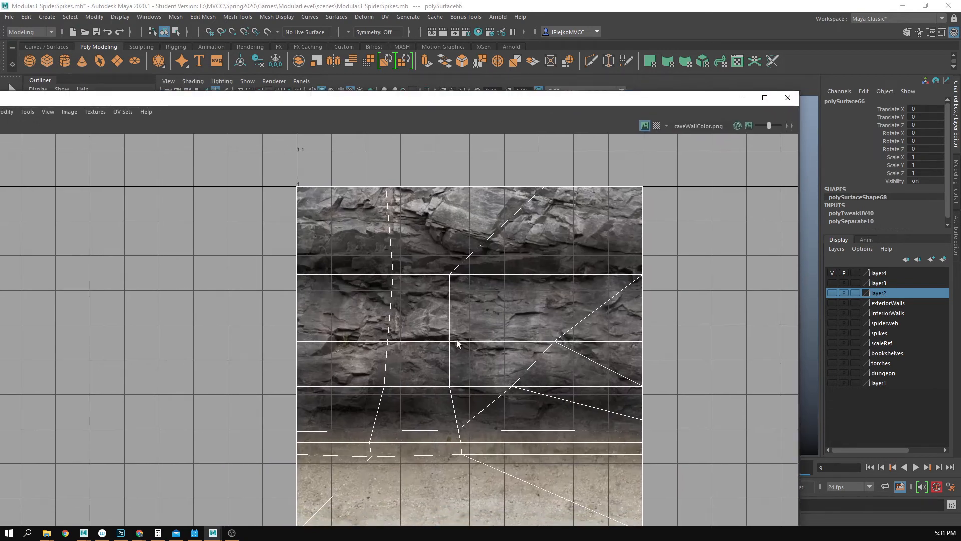
left_click_drag(673, 97, 0, 149)
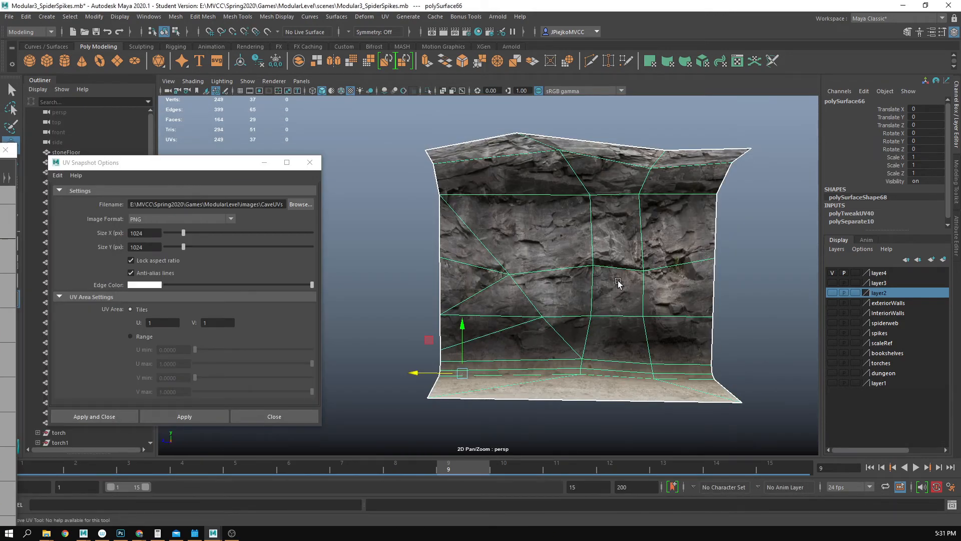
right_click(619, 255)
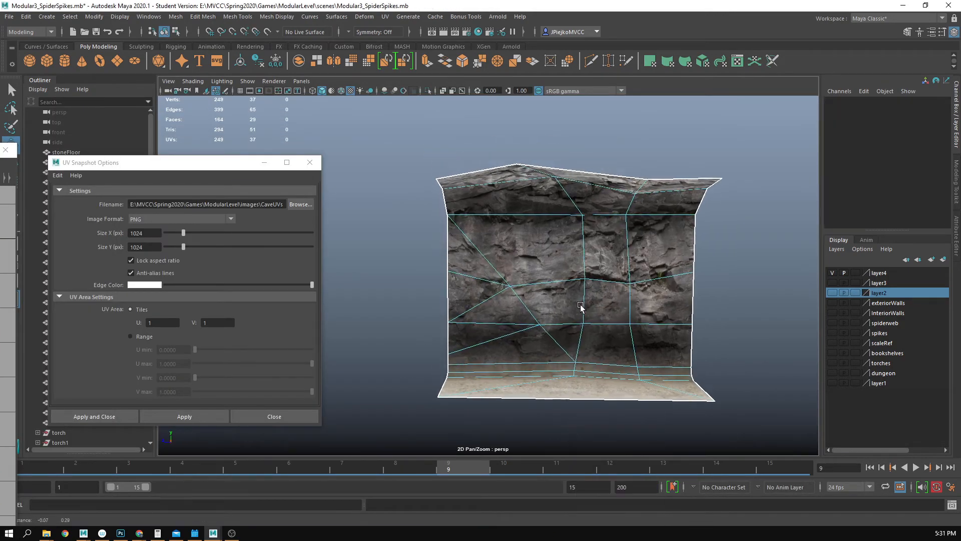
left_click_drag(325, 114, 746, 258)
scroll(528, 293, "down", 3)
left_click_drag(560, 296, 710, 343)
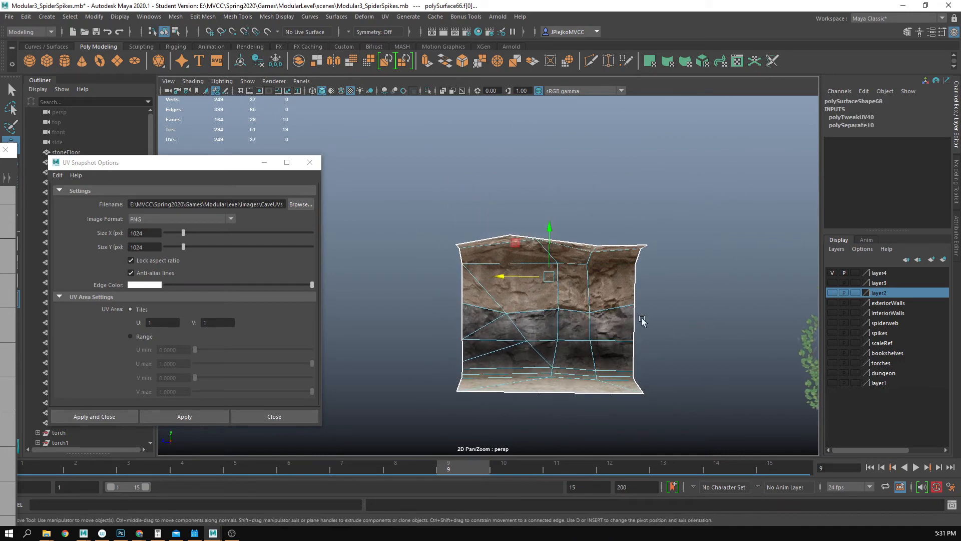
Step: Bevel the four edges that run horizontally across the middle of the wall section
right_click(644, 362)
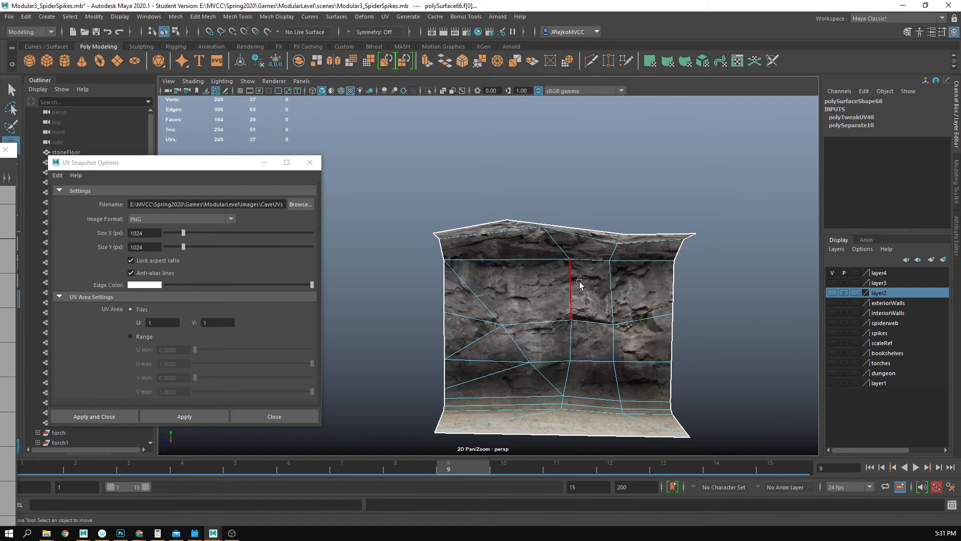
double_click(587, 322)
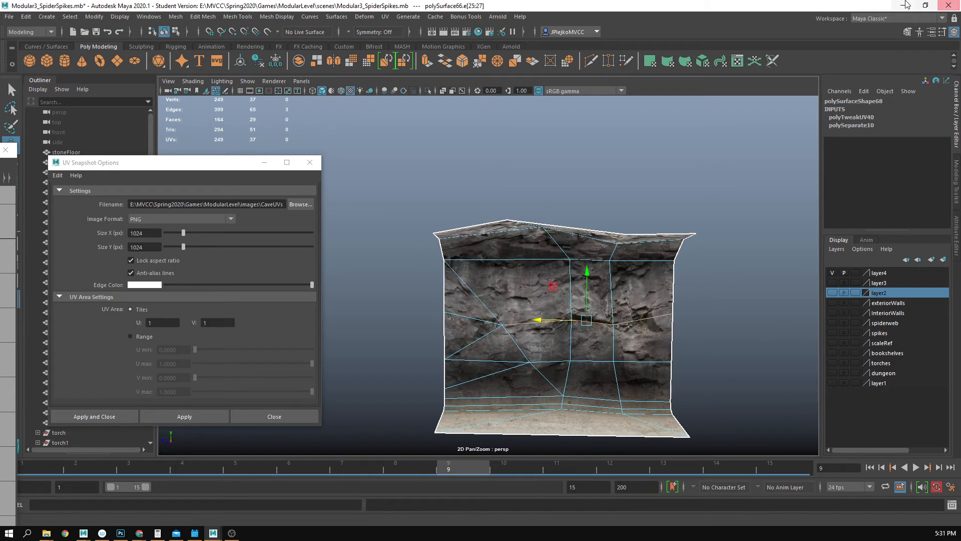
left_click(470, 323, "shift")
left_click_drag(473, 341, 728, 350)
left_click(908, 32)
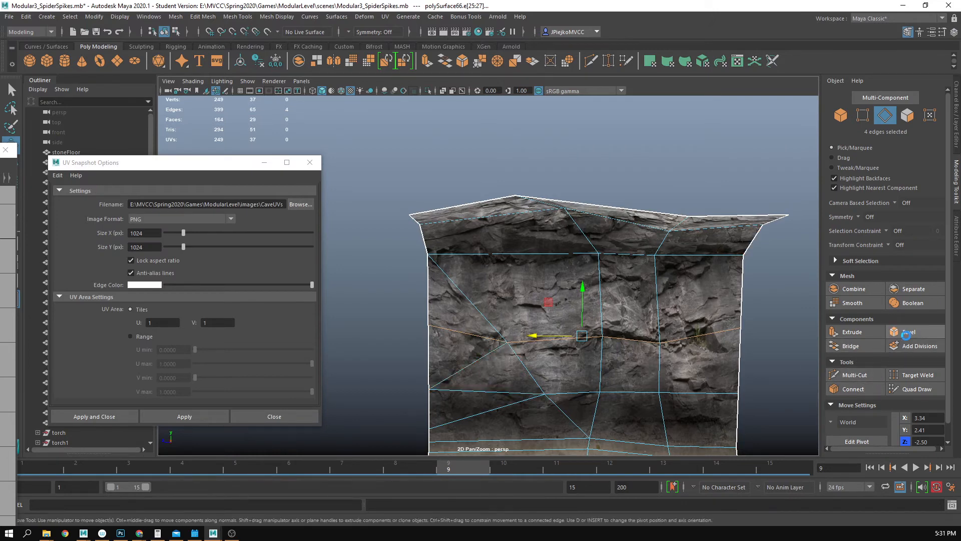
left_click(908, 337)
scroll(559, 336, "up", 5)
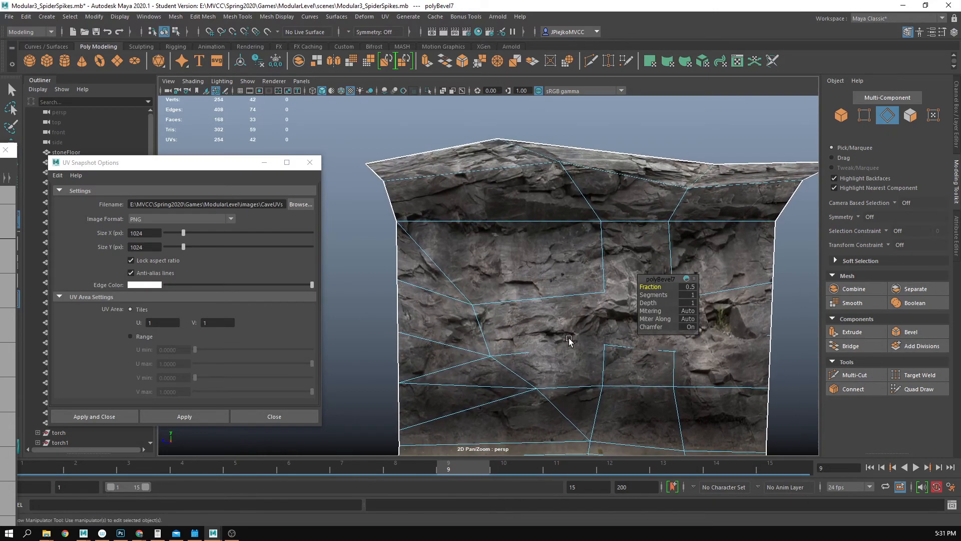
Step: Return to object mode, remove the overlapping unbevelled duplicate, and select the bevelled wall section
key("w")
key("F8")
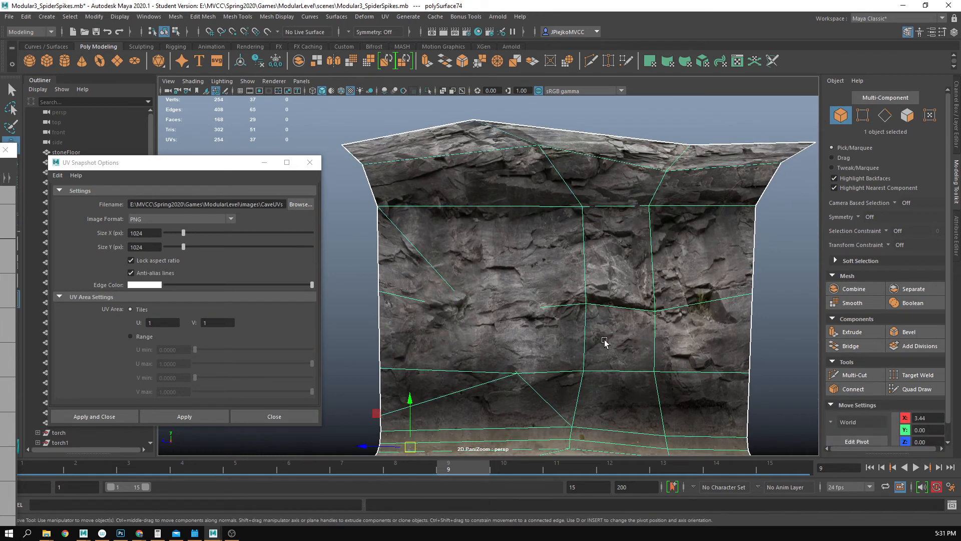
scroll(440, 312, "down", 2)
left_click(496, 307)
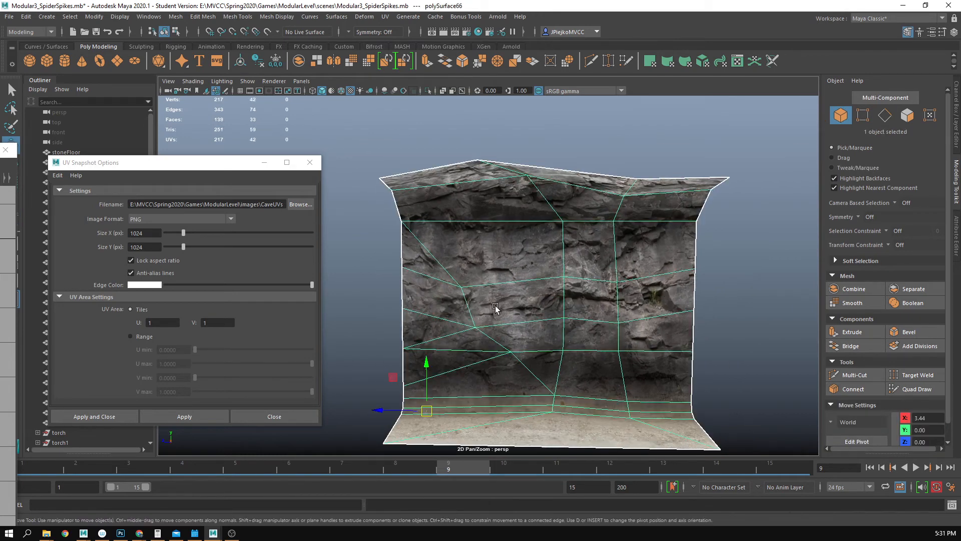
Step: Undo the removal of the overlapping duplicate and the bevel on the wall section's middle edges
left_click_drag(538, 337, 533, 327)
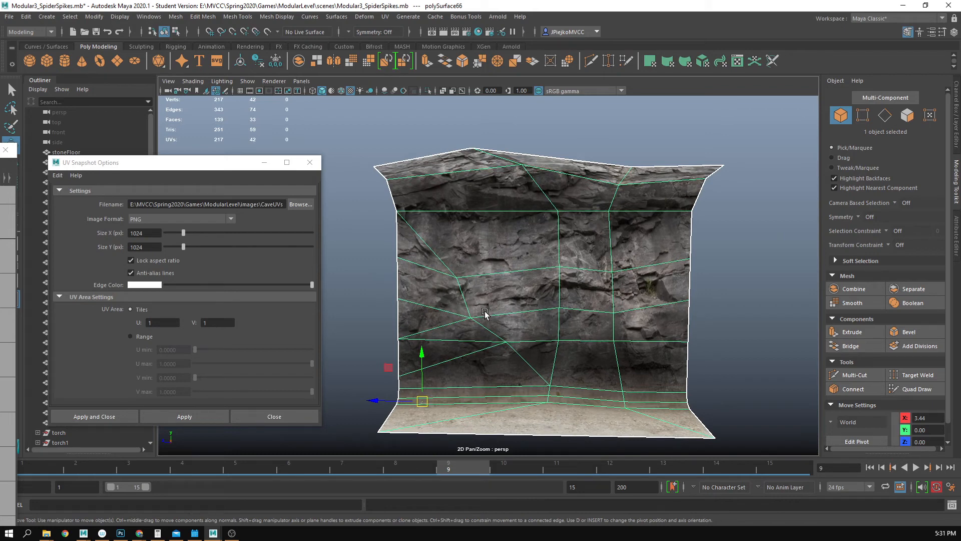
key("ctrl+z")
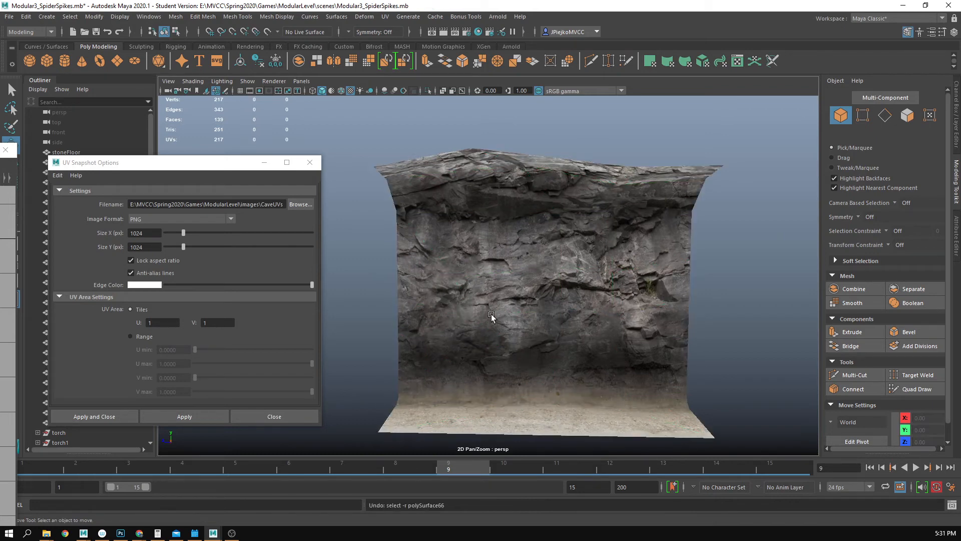
left_click(491, 314)
key("ctrl+z")
key("ctrl+z")
key("ctrl+z")
key("ctrl+z")
key("ctrl+z")
key("ctrl+z")
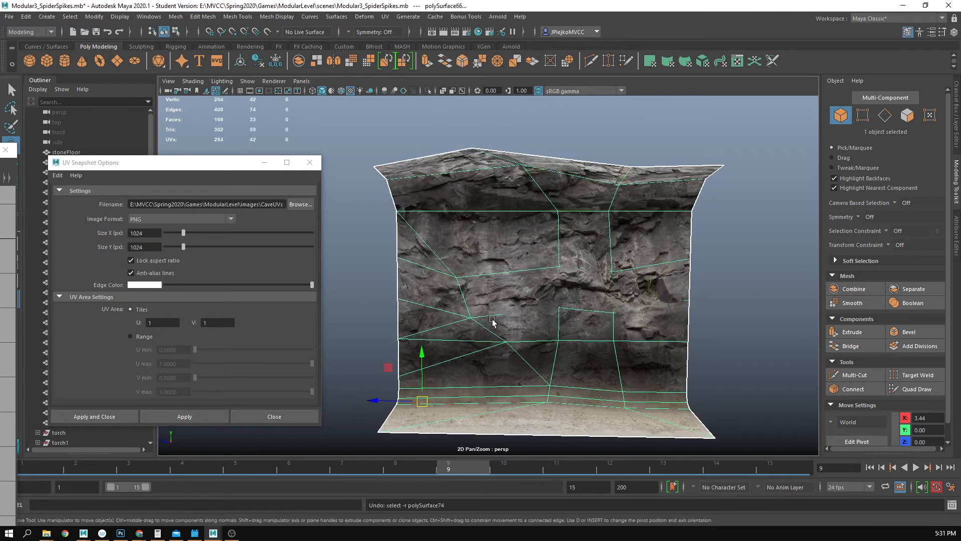
key("ctrl+z")
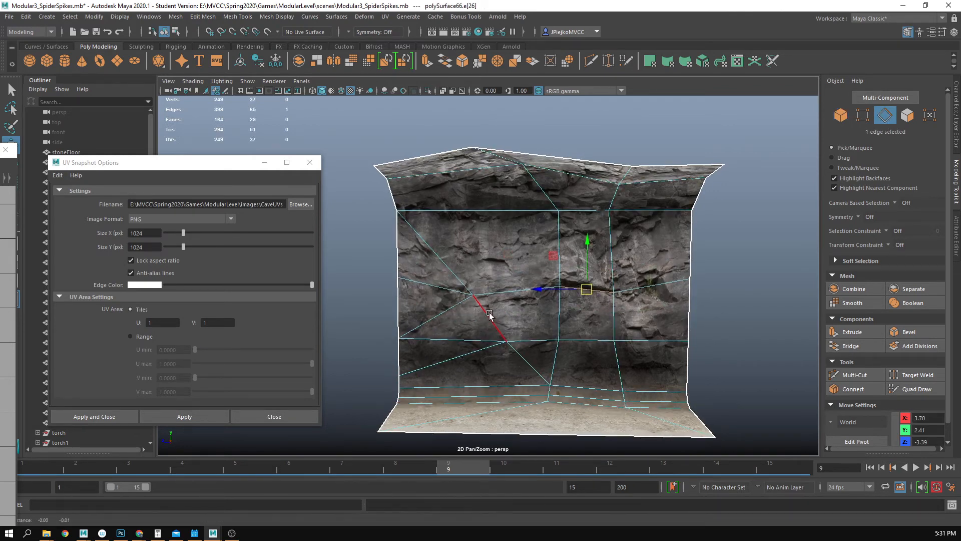
left_click_drag(489, 318, 568, 344)
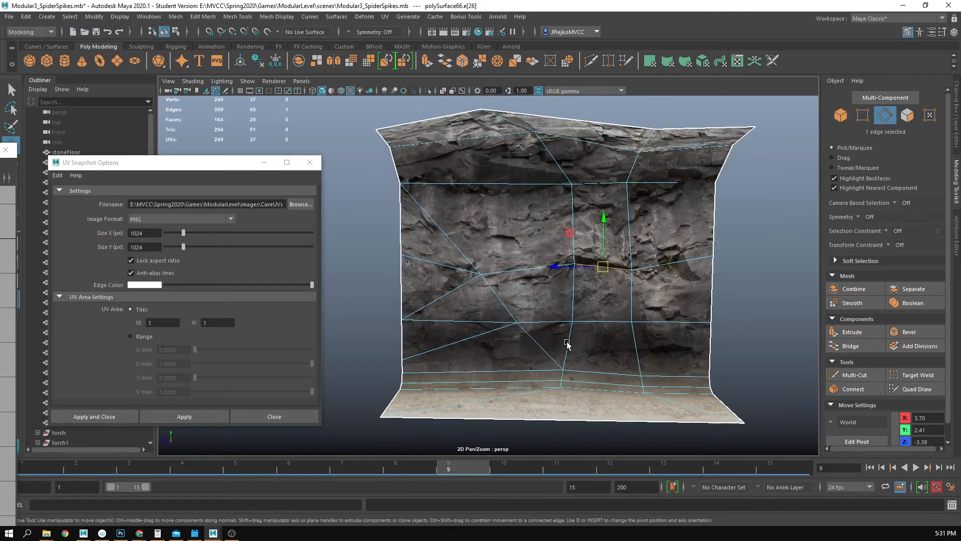
left_click_drag(646, 344, 541, 320)
Step: Select the ten faces in the wall section's upper half and extract them
key("F11")
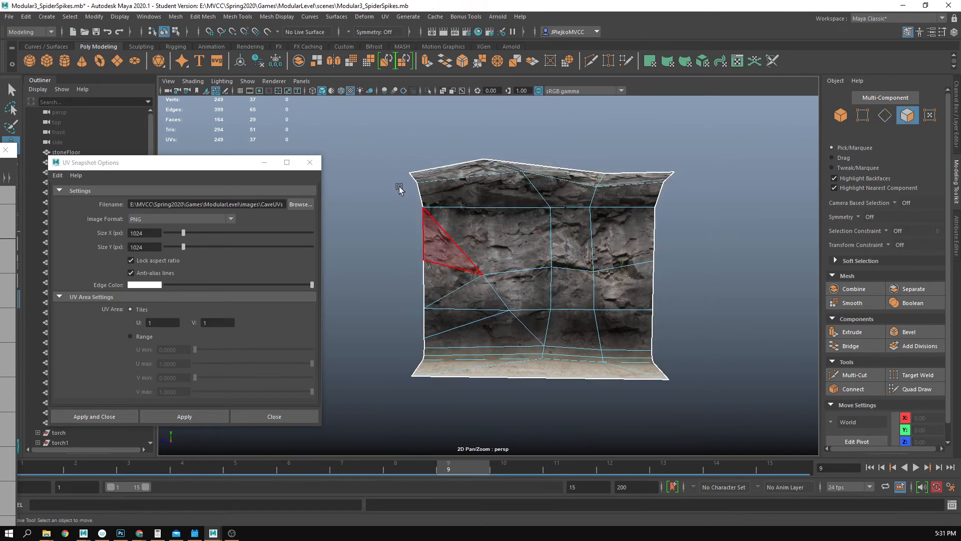
left_click_drag(359, 125, 692, 243)
left_click_drag(622, 282, 429, 256)
left_click_drag(490, 237, 590, 242)
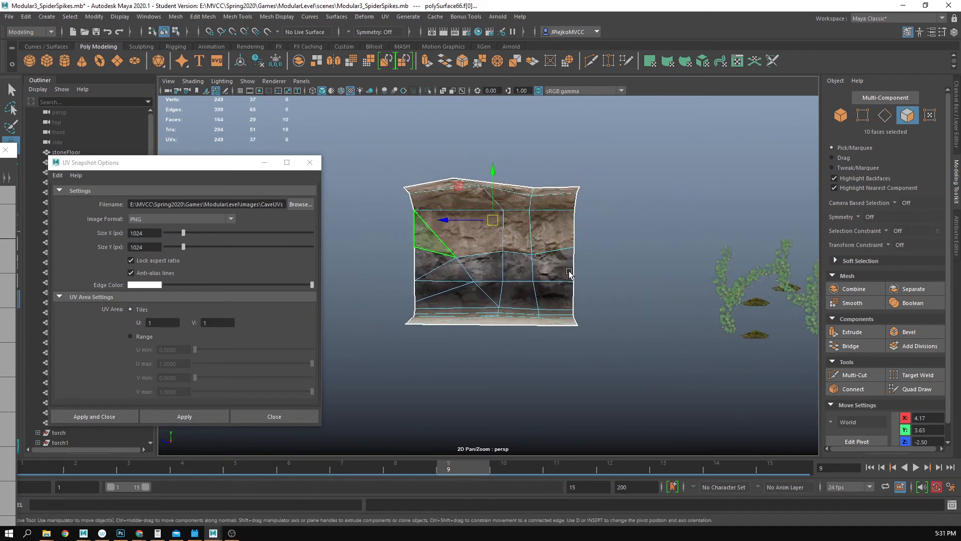
left_click(182, 19)
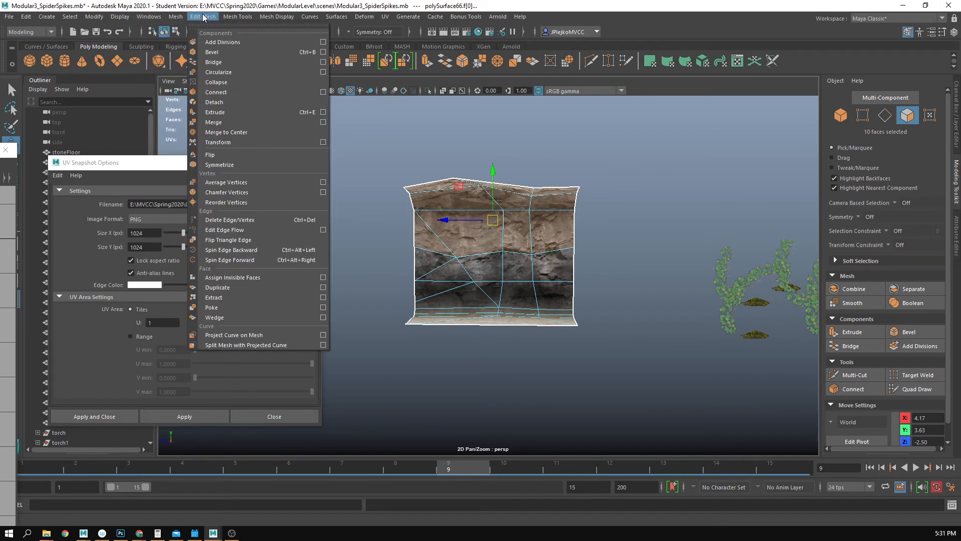
left_click(240, 294)
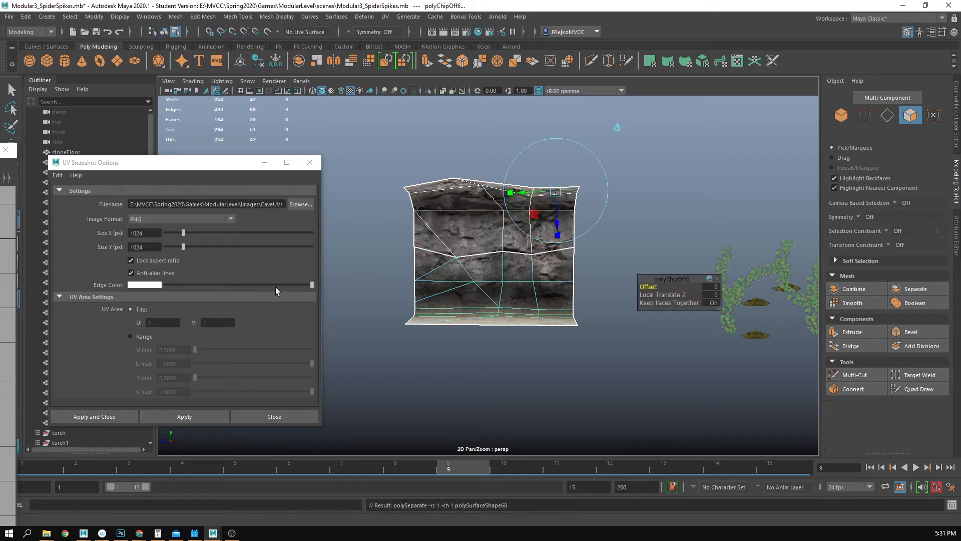
Step: Return to object mode, slide the full overlapping duplicate sideways out of the extracted wall, and delete it
key("w")
key("F8")
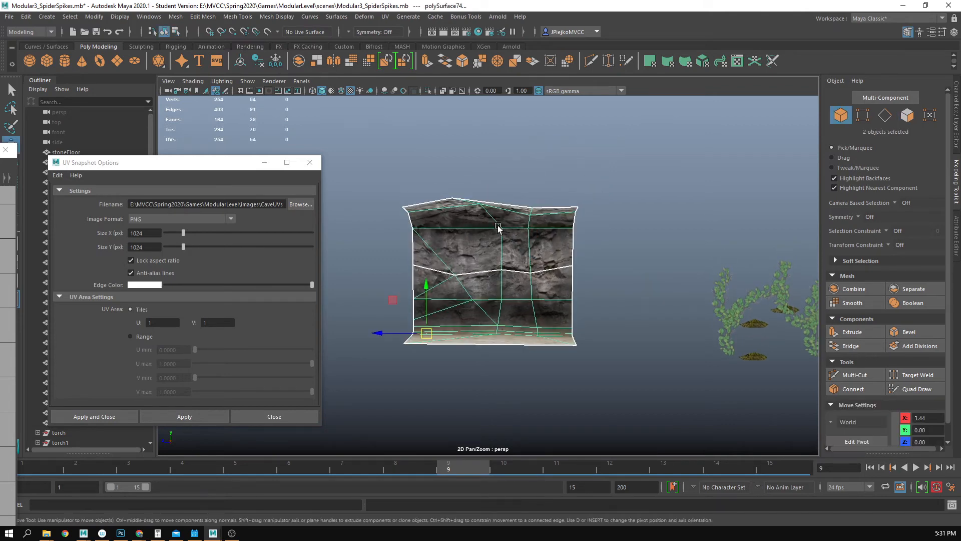
left_click(475, 256)
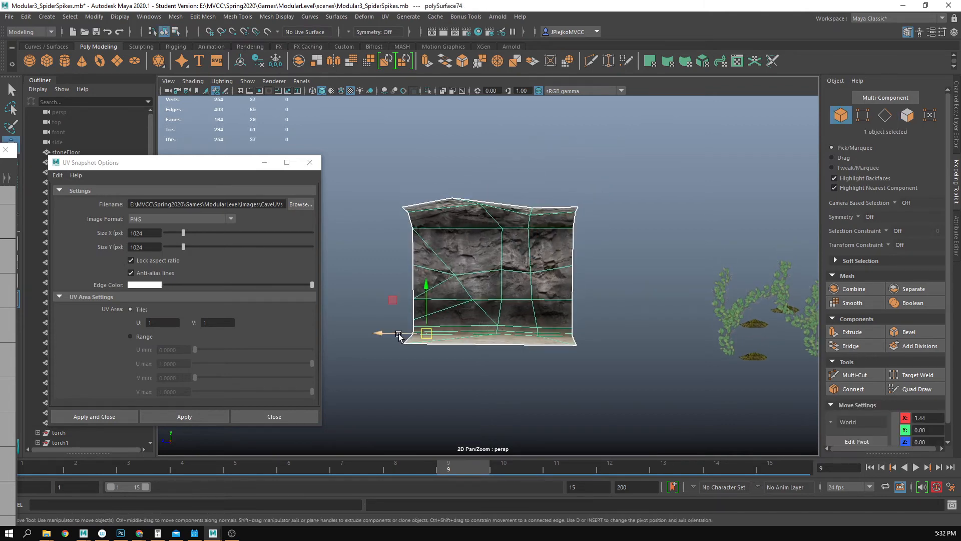
left_click_drag(399, 334, 600, 334)
left_click(546, 290)
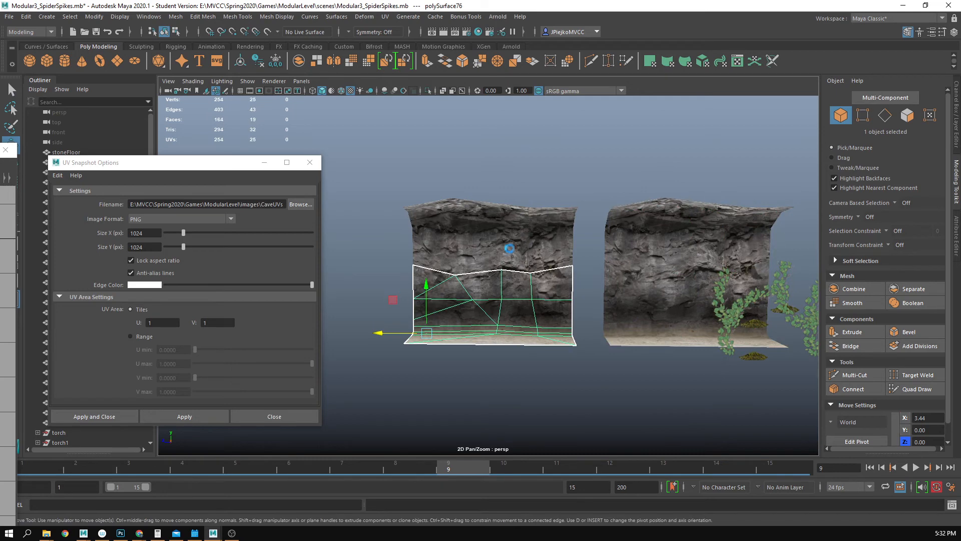
left_click(632, 256)
key("Delete")
Step: Raise the extracted upper half above the lower half, to about 4.08 in Y
left_click(493, 237)
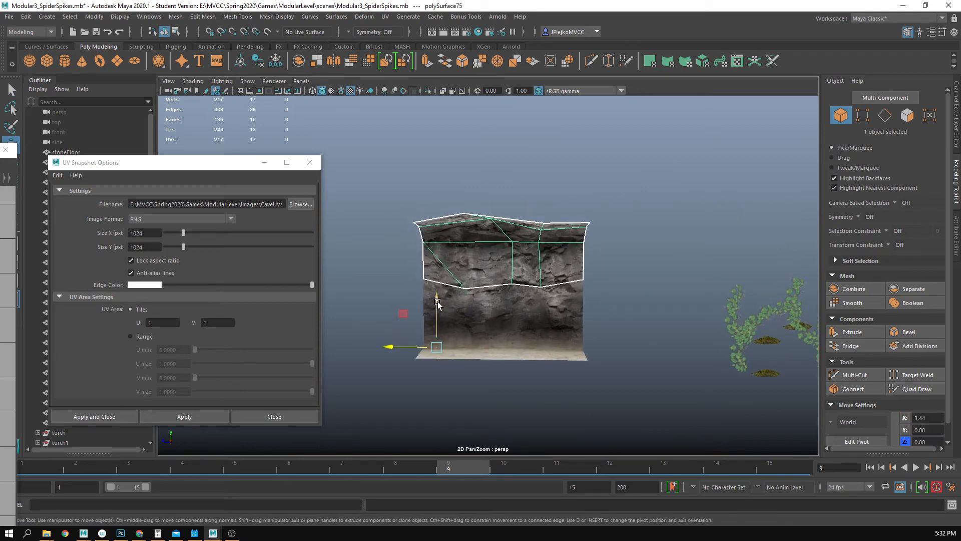
left_click_drag(437, 303, 448, 214)
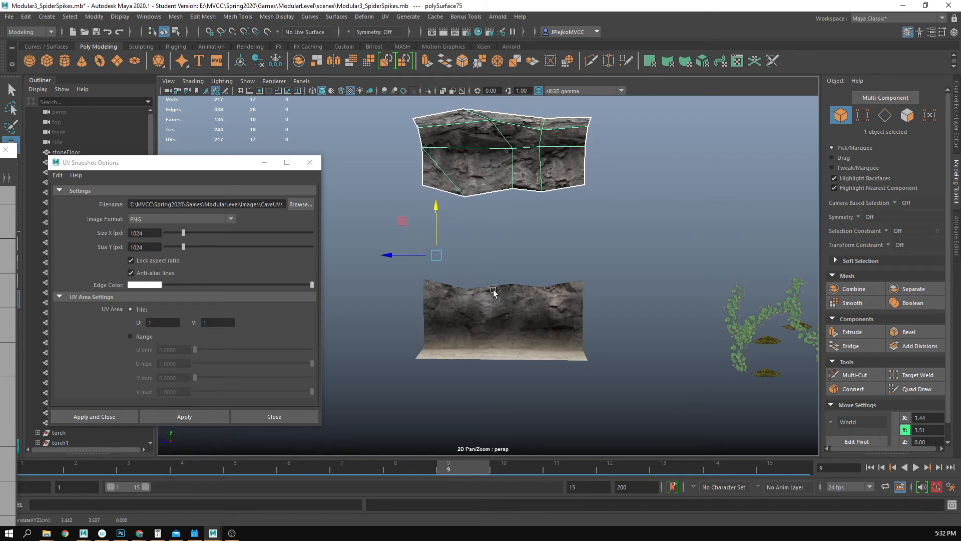
left_click_drag(459, 268, 502, 317)
left_click(504, 318)
left_click_drag(433, 236, 447, 259)
left_click(455, 160)
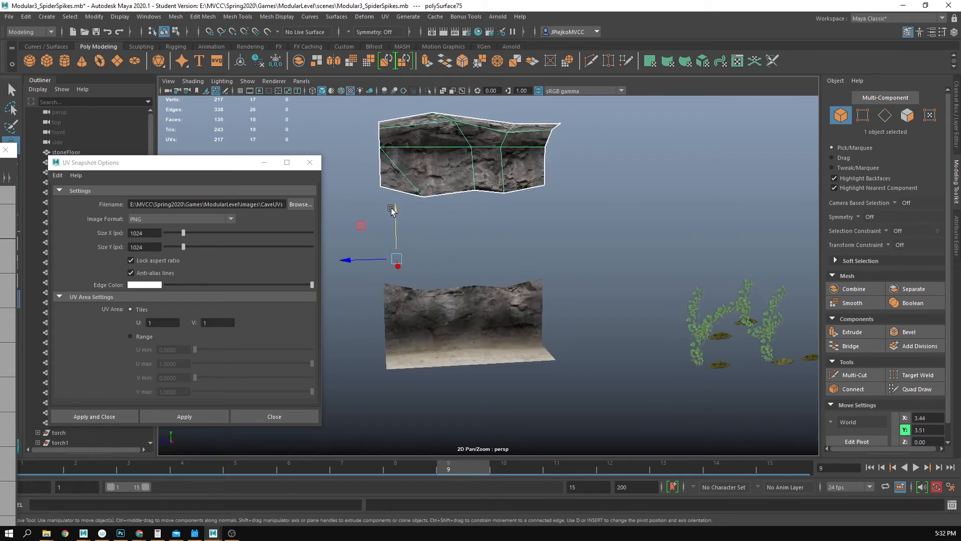
left_click_drag(391, 211, 392, 196)
Step: Select the lower and upper wall halves and combine them into one mesh
left_click(455, 303)
left_click(486, 159, "shift")
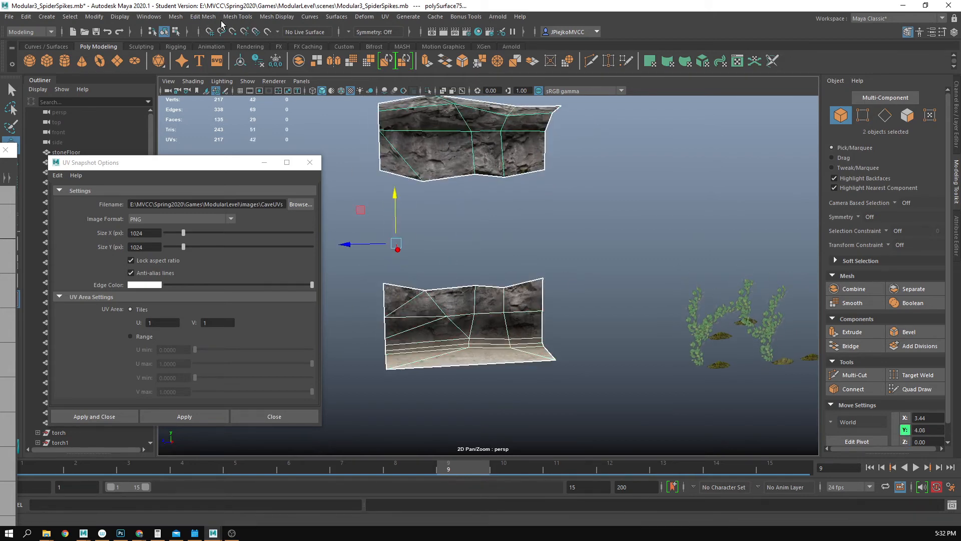
left_click(205, 17)
mouse_move(178, 17)
left_click(194, 51)
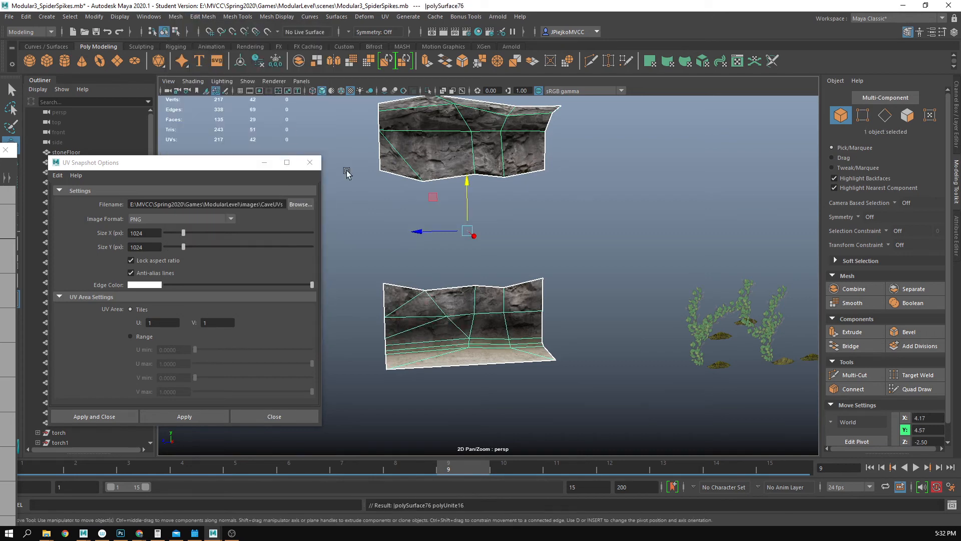
Step: Bridge the gap between the upper half's lower border edges and the lower half's upper border edges
key("F10")
left_click(404, 174)
double_click(521, 174, "shift")
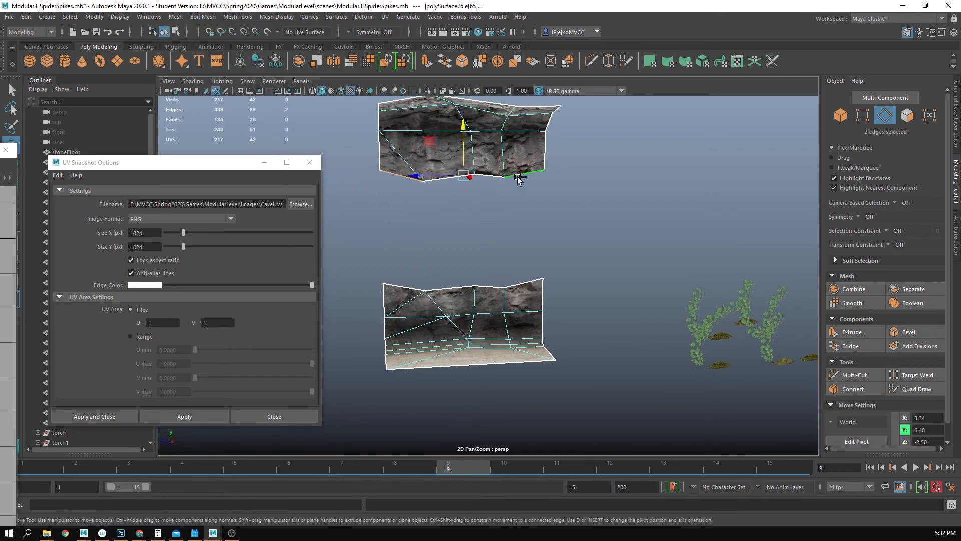
double_click(518, 286, "shift")
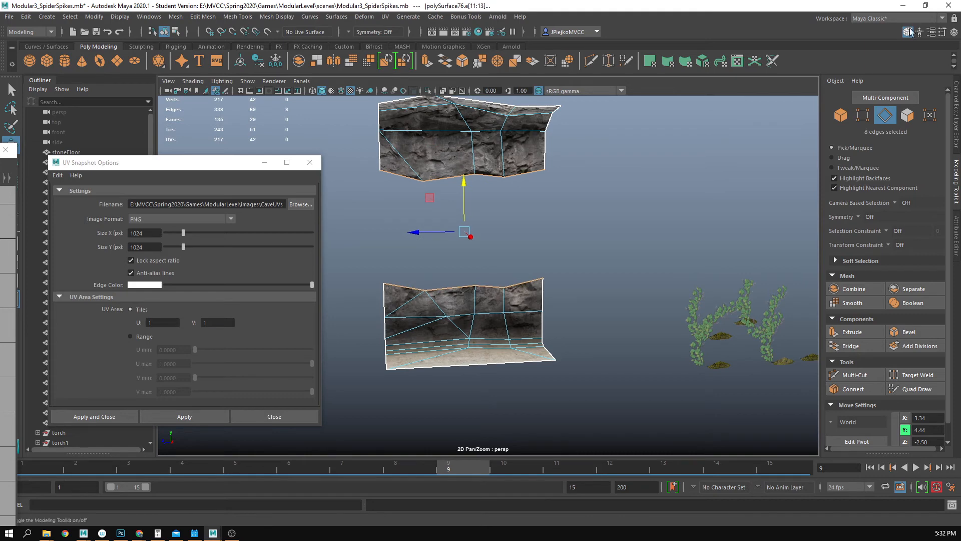
left_click(854, 346)
left_click_drag(663, 321, 630, 315)
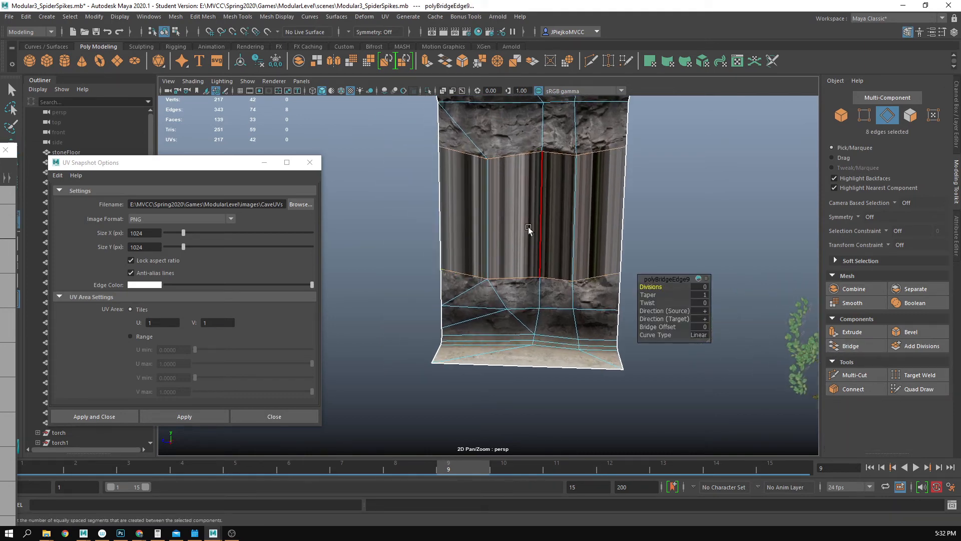
Step: Select the four bridged faces in the middle of the wall and apply automatic UV mapping to them
right_click(554, 237)
left_click_drag(398, 212, 724, 241)
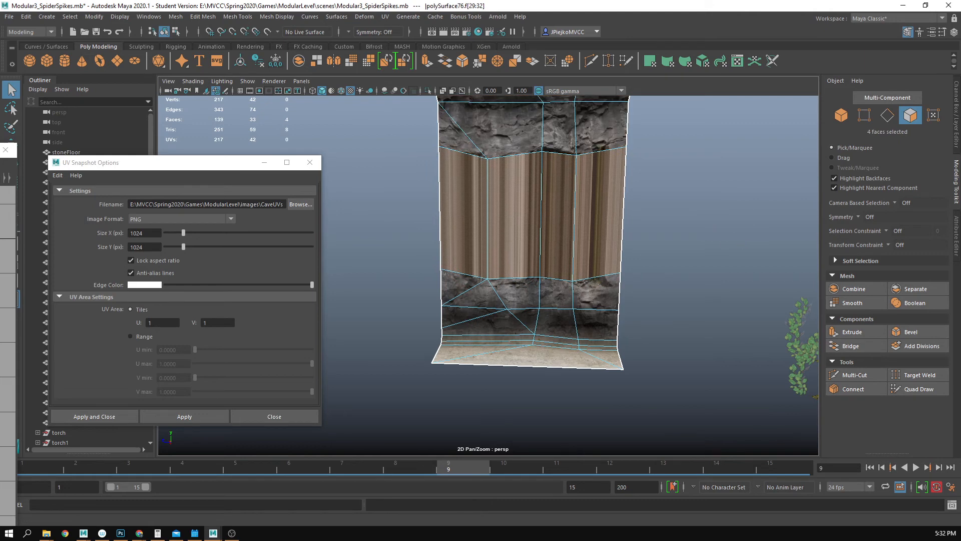
left_click_drag(455, 253, 436, 280)
left_click(339, 17)
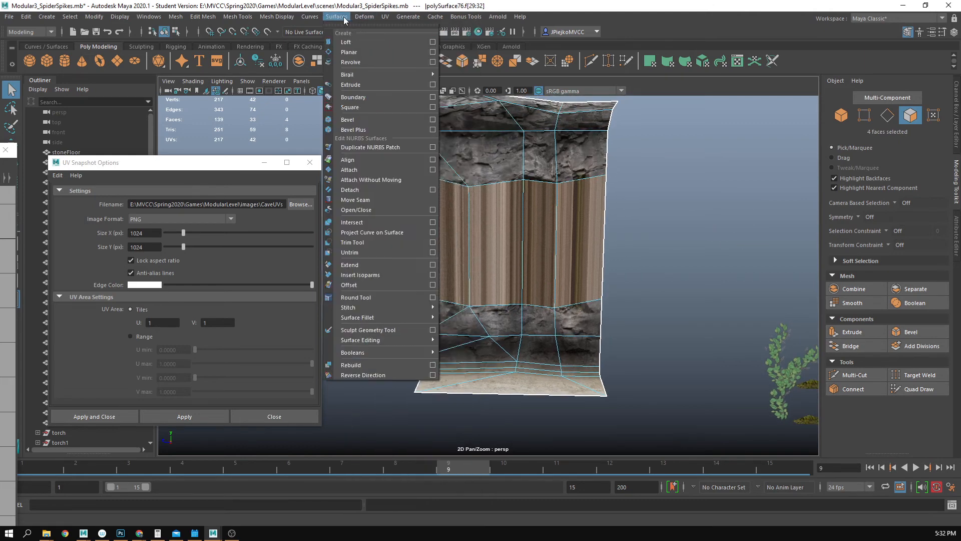
mouse_move(391, 19)
left_click(423, 75)
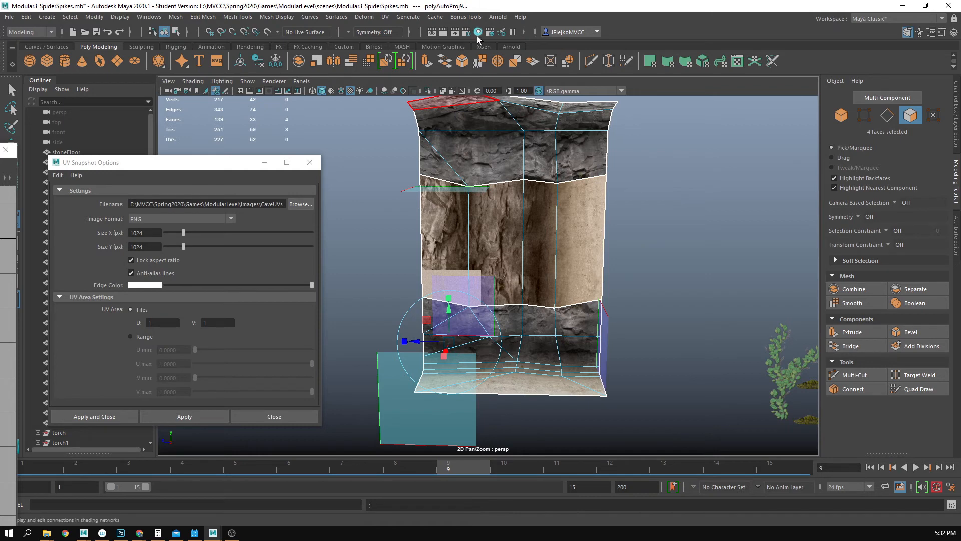
Step: Reload caveWallSideColor.png as the color image of the caveWallSideMat1 material in Hypershade
left_click_drag(0, 95, 527, 106)
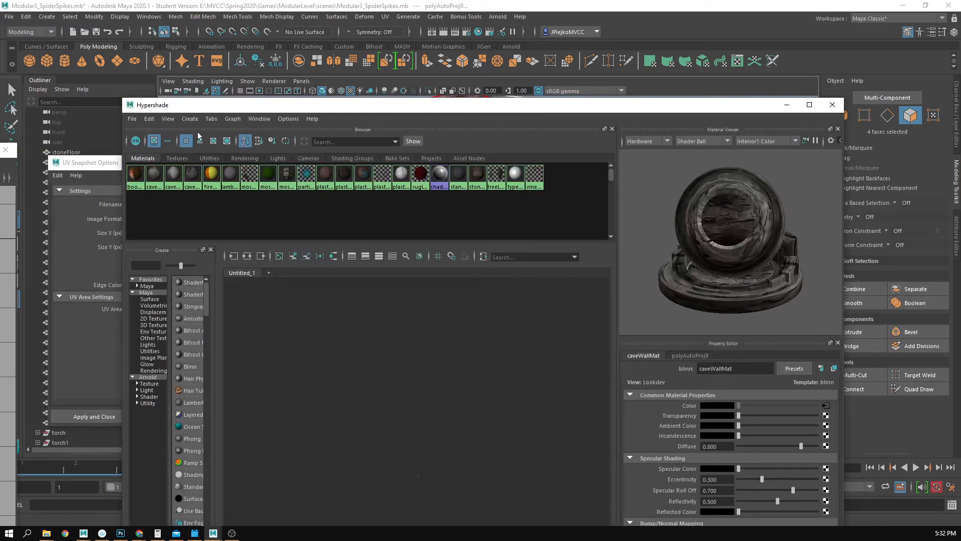
left_click(193, 178)
left_click(826, 406)
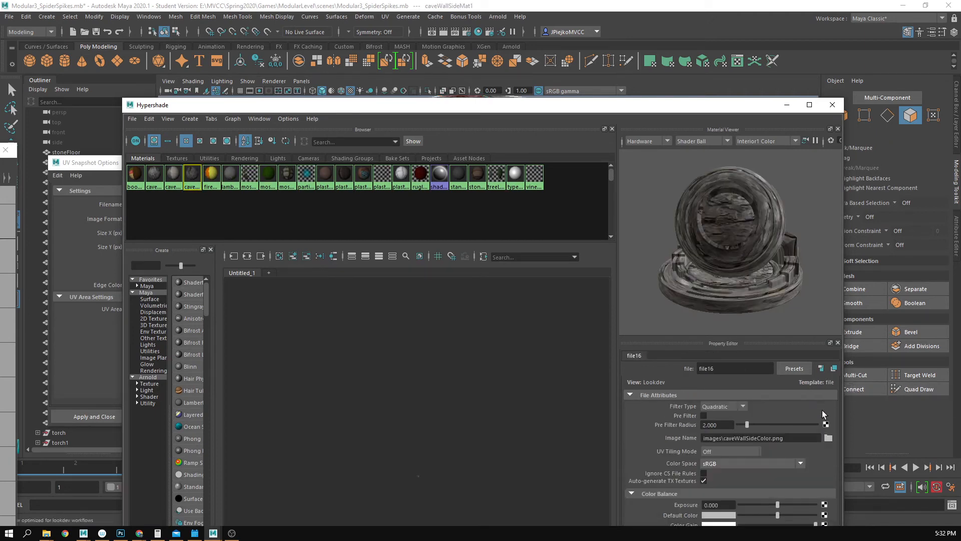
left_click(829, 438)
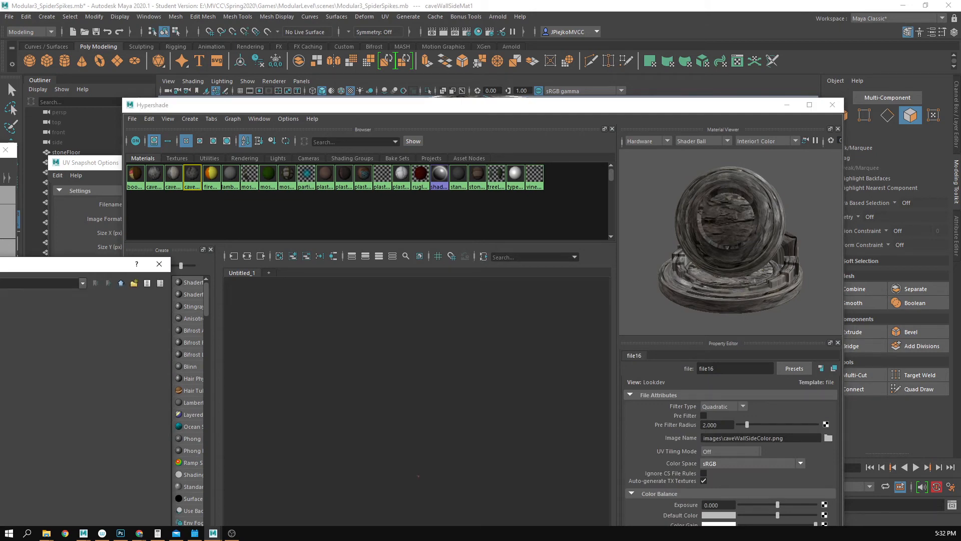
left_click(449, 282)
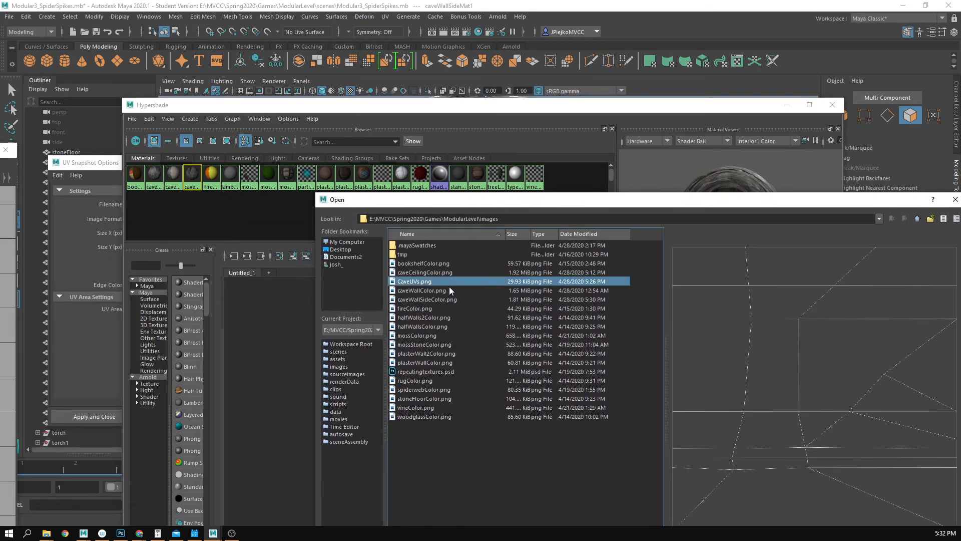
left_click(448, 290)
left_click(449, 300)
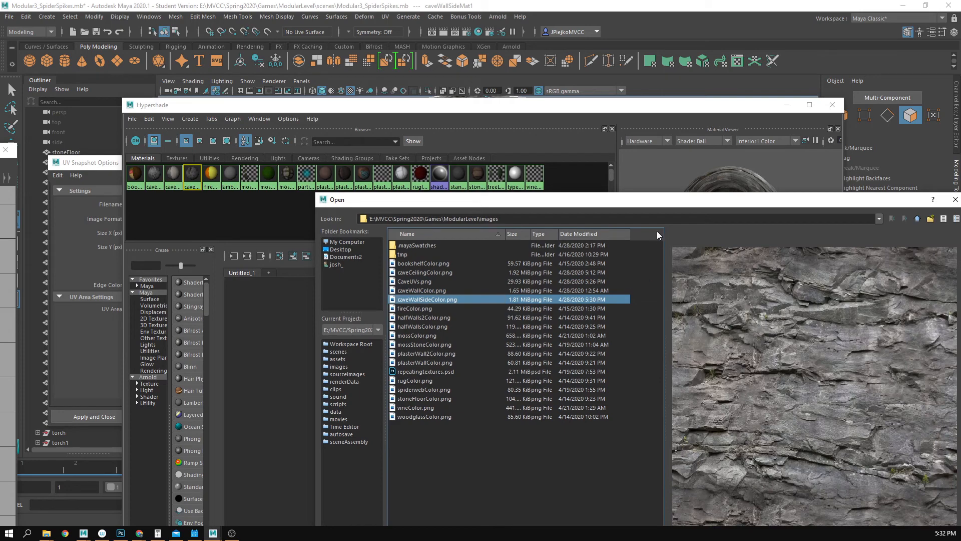
left_click_drag(616, 206, 472, 124)
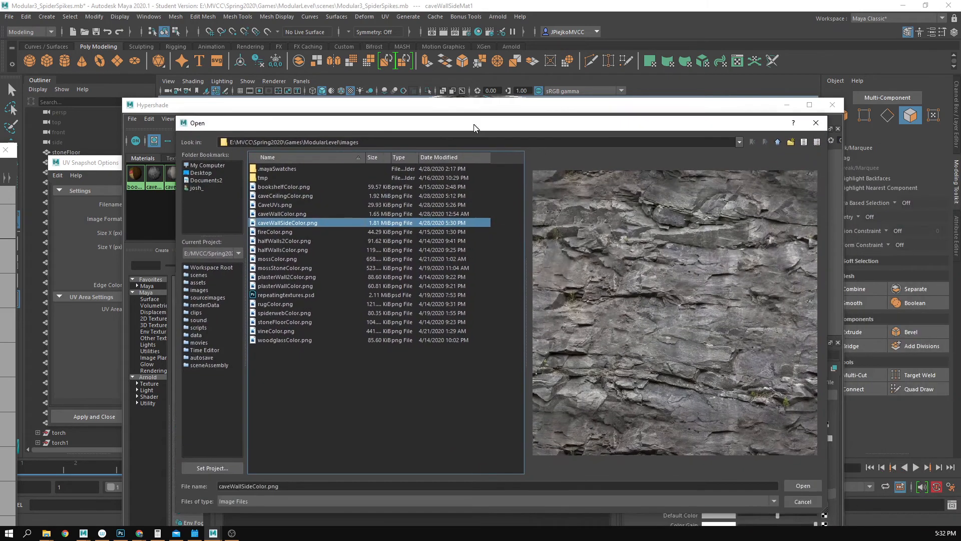
left_click(803, 486)
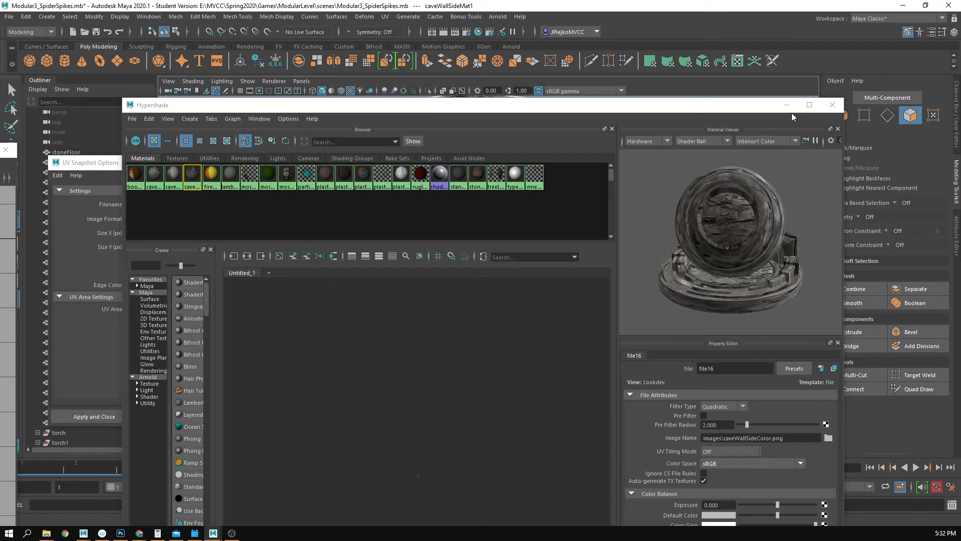
left_click(833, 104)
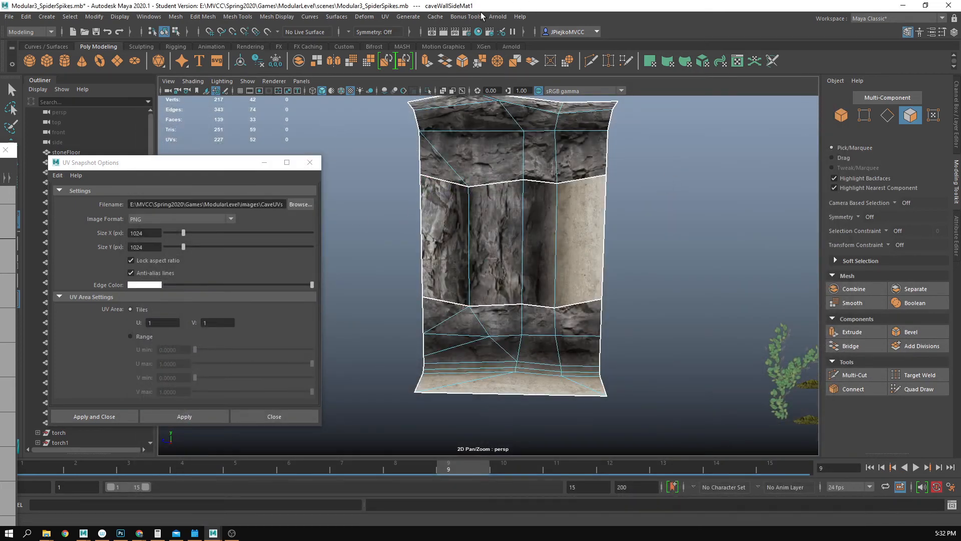
Step: Reopen Hypershade, reselect the four bridged faces, and assign the caveWallSideMat1 material to them
left_click(478, 32)
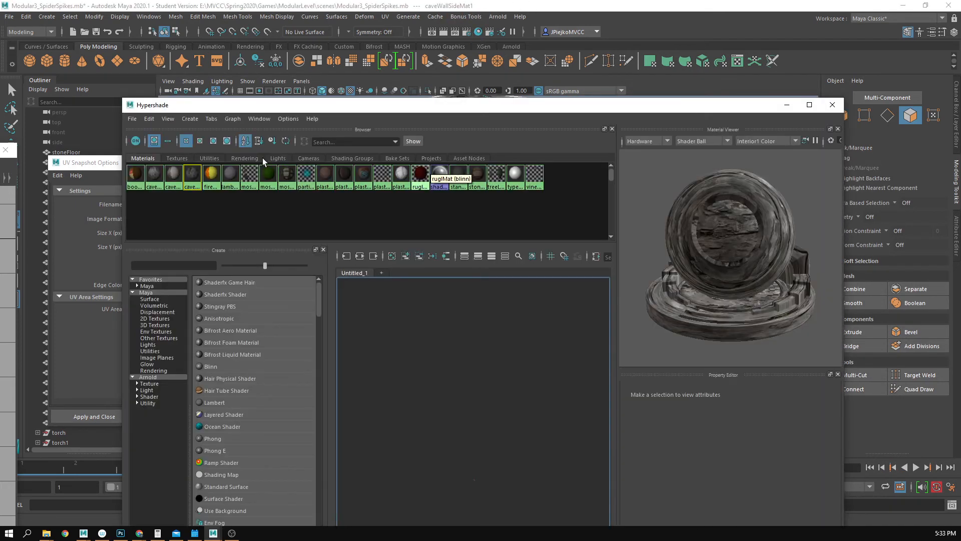
left_click(193, 175)
right_click(195, 178)
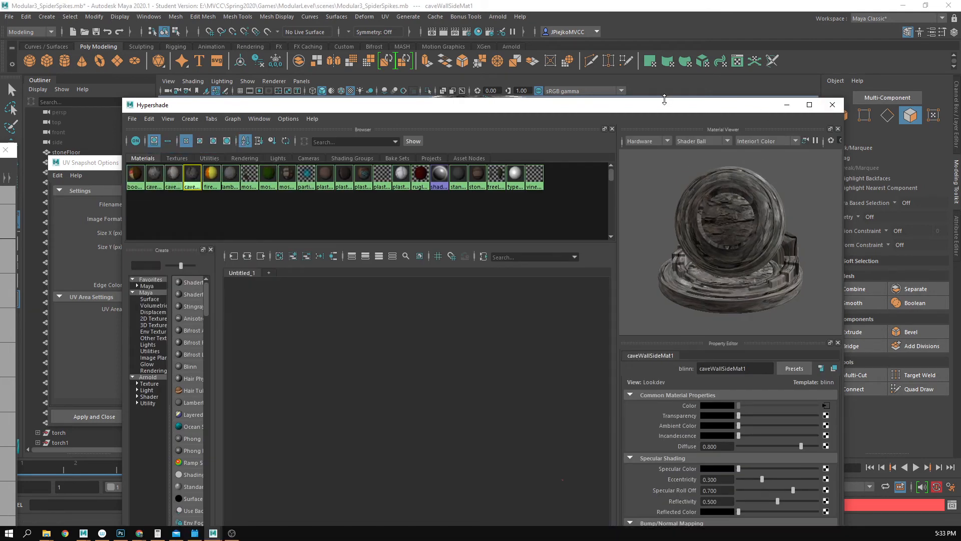
left_click_drag(666, 105, 568, 258)
right_click(519, 239)
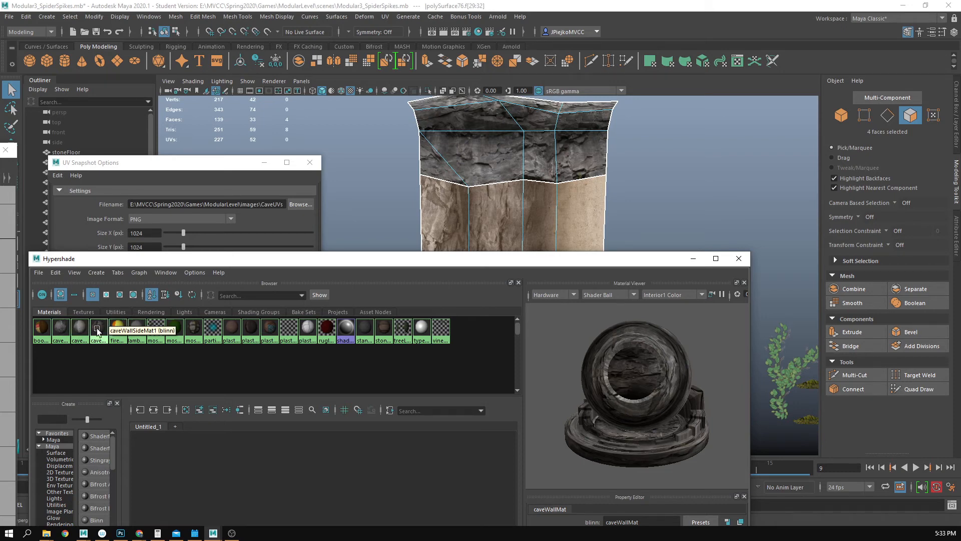
right_click(101, 331)
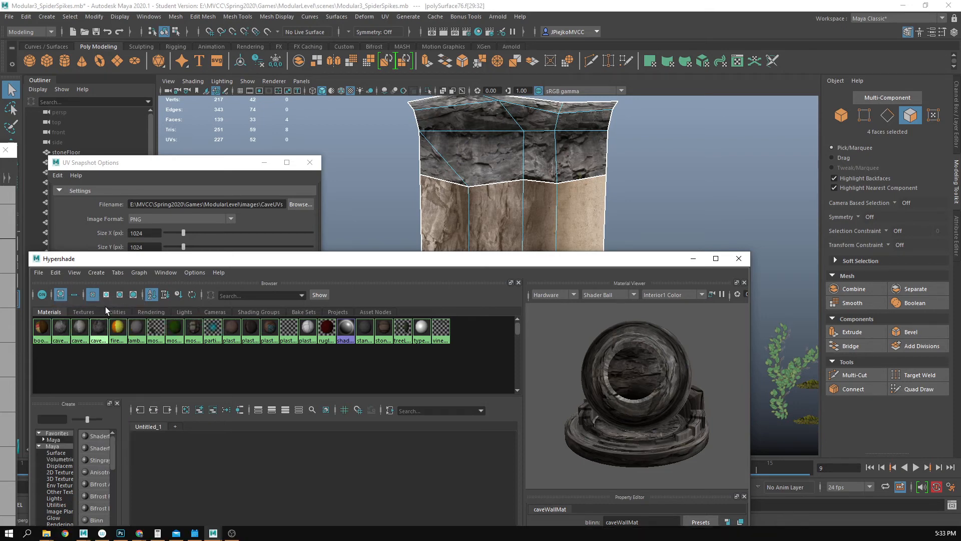
Step: Try to load caveWallSideColor.png as the color image of the caveWallMat material, and undo the change
left_click_drag(371, 257, 320, 148)
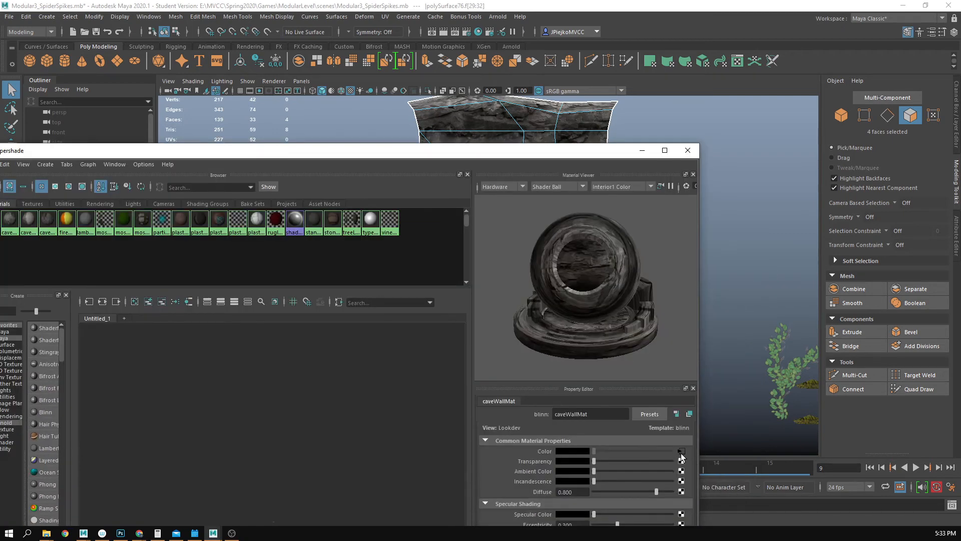
left_click(682, 451)
left_click(684, 483)
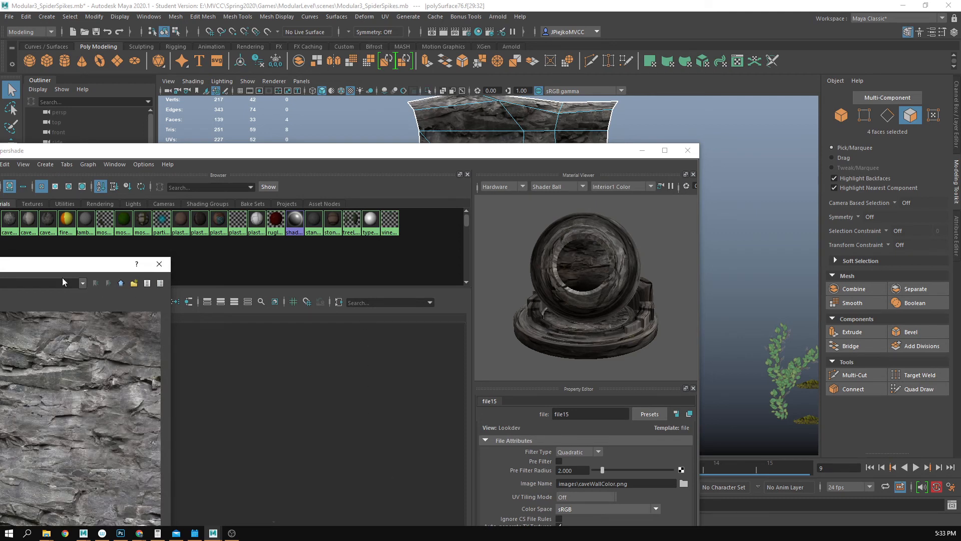
left_click(164, 510)
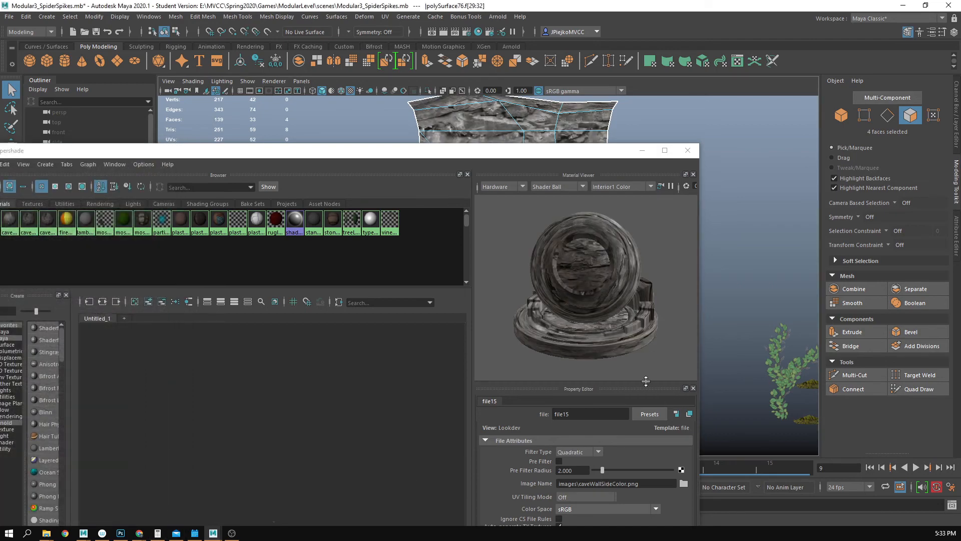
left_click(687, 151)
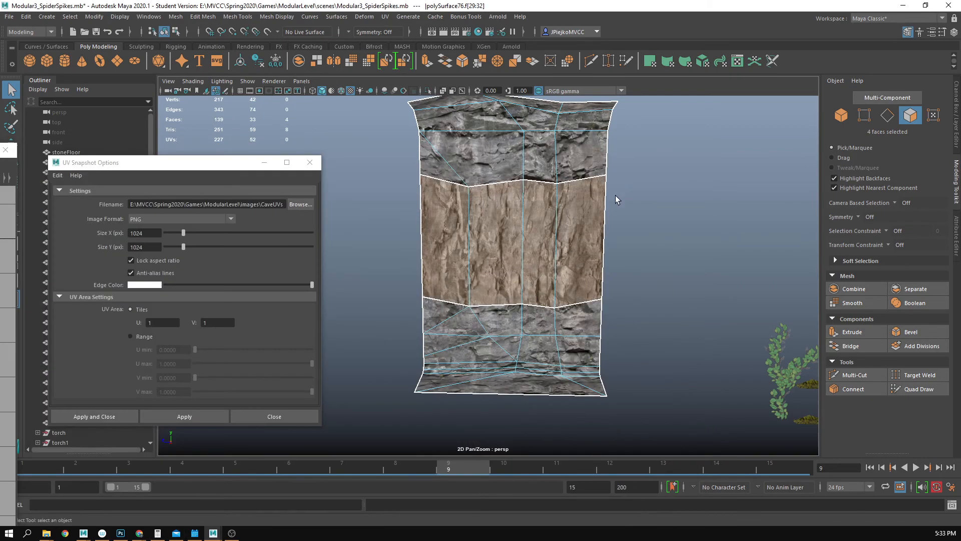
key("ctrl+z")
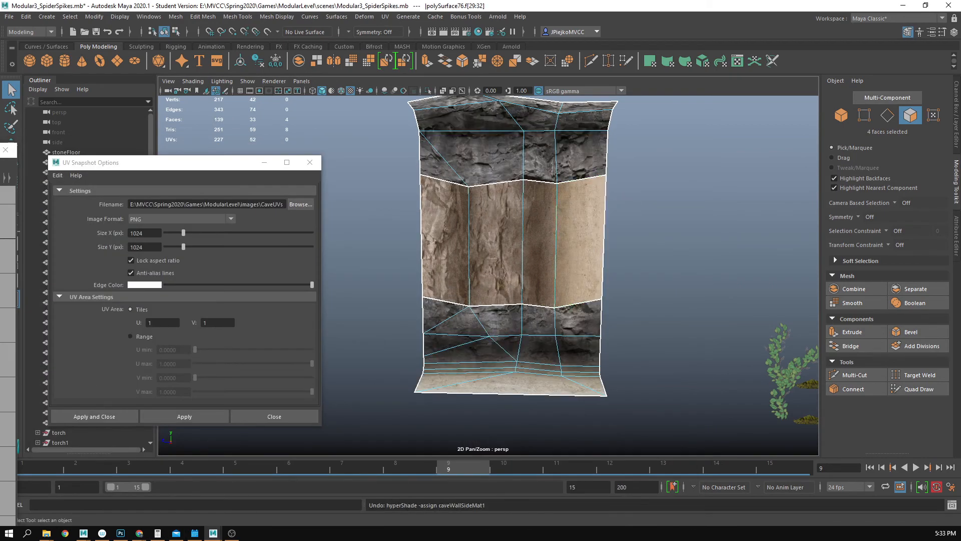
Step: Reopen Hypershade, check caveWallMat's color image, and assign the caveWallSideMat1 material to the four bridged faces
left_click(478, 32)
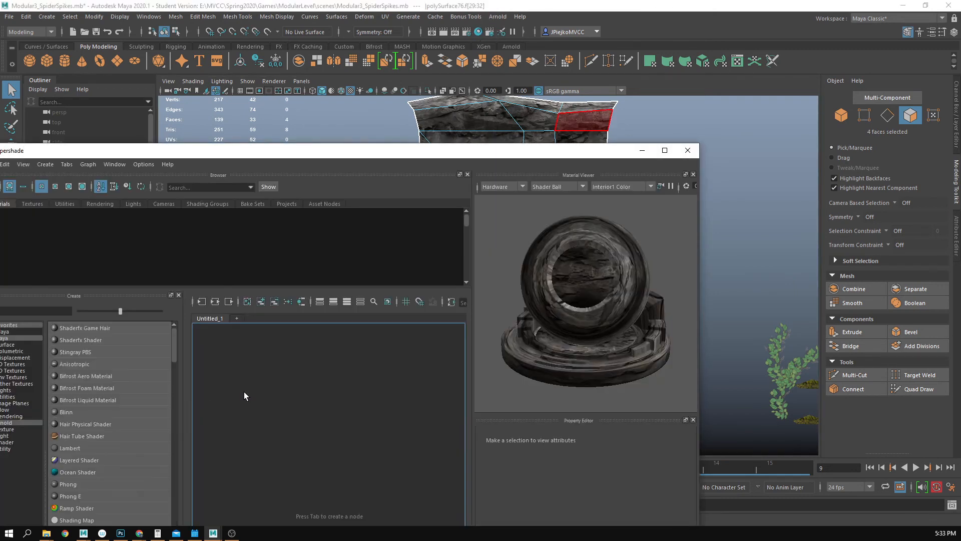
left_click_drag(357, 154, 437, 124)
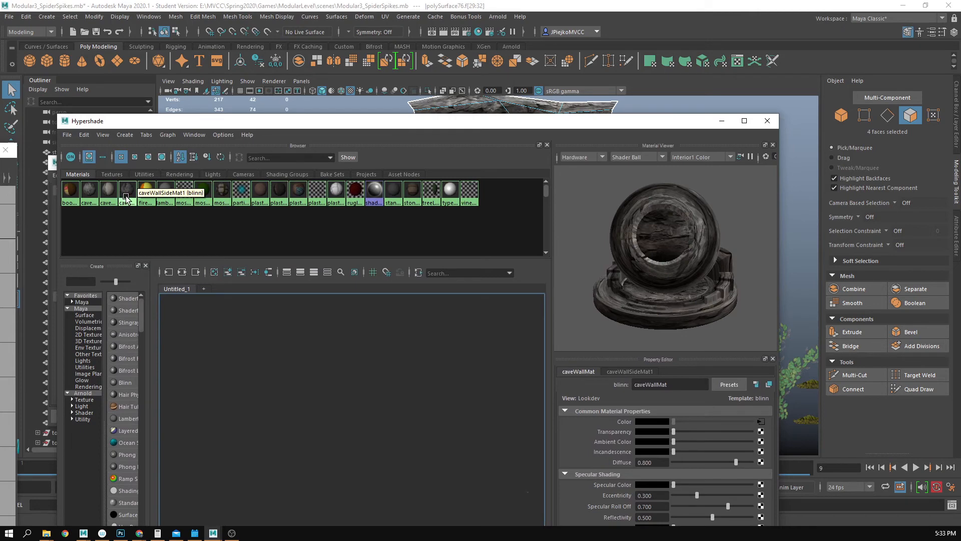
left_click(127, 196)
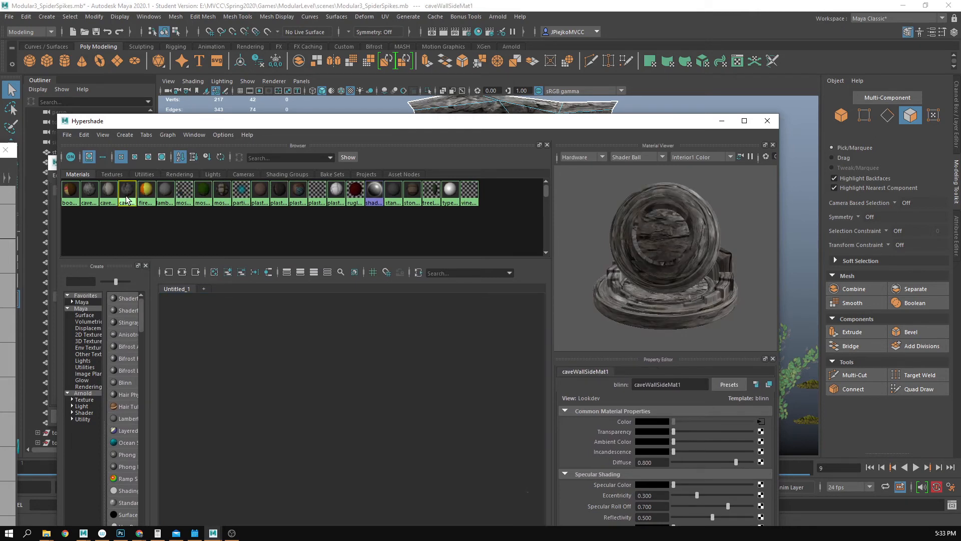
left_click_drag(396, 120, 417, 111)
left_click(129, 187)
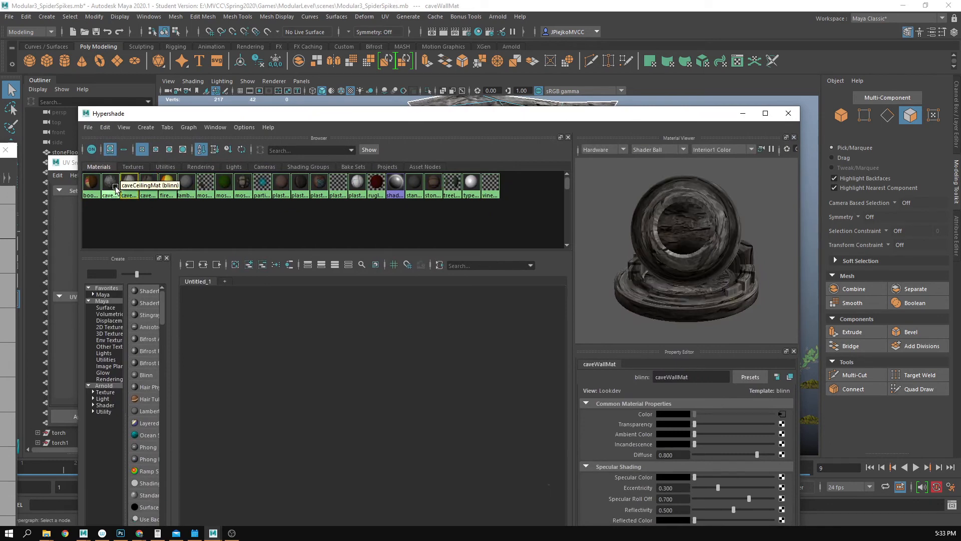
left_click(782, 415)
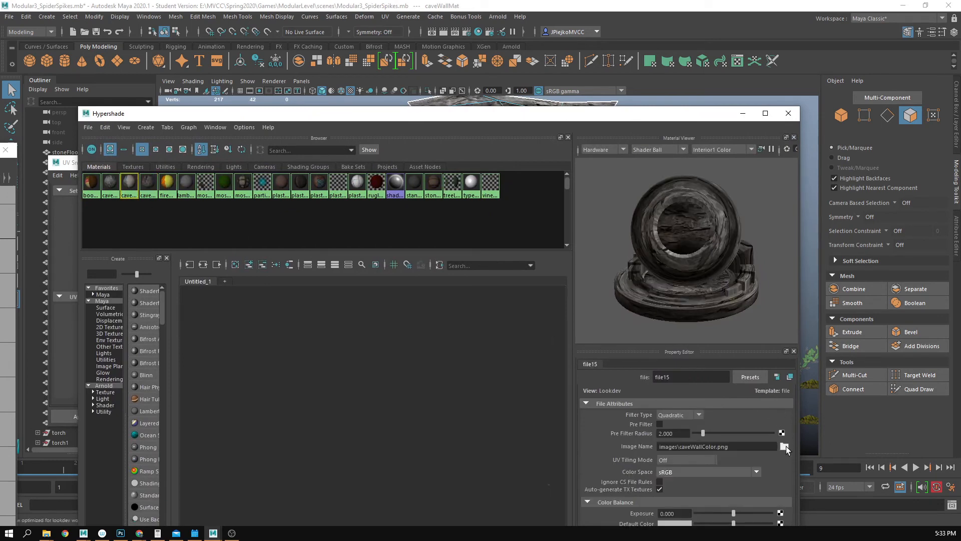
left_click(110, 189)
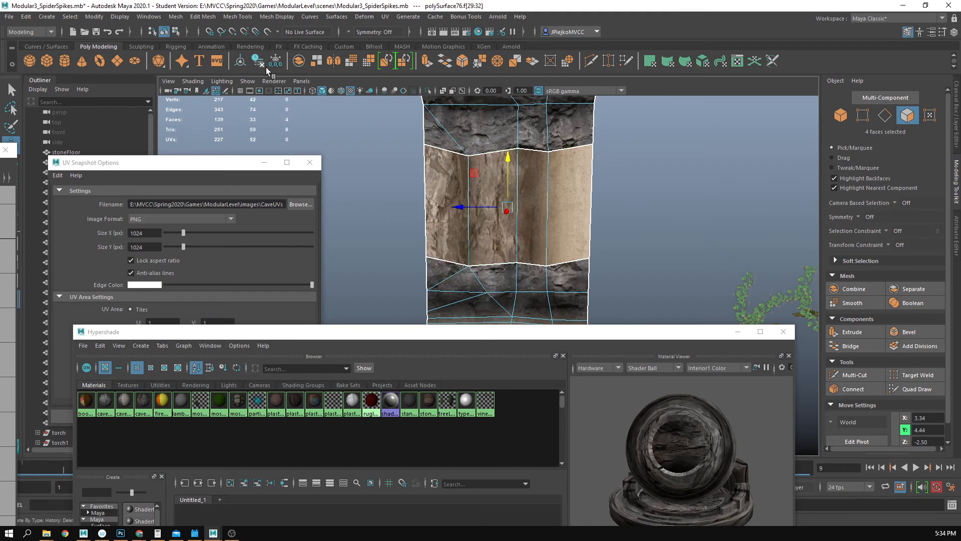
left_click(143, 403)
left_click(686, 206)
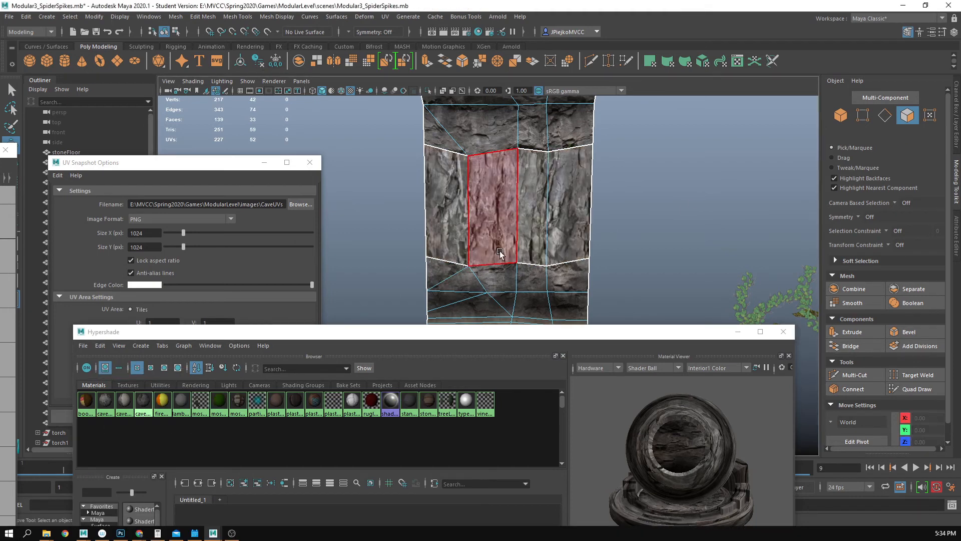
key("alt+space")
left_click_drag(473, 240, 482, 226)
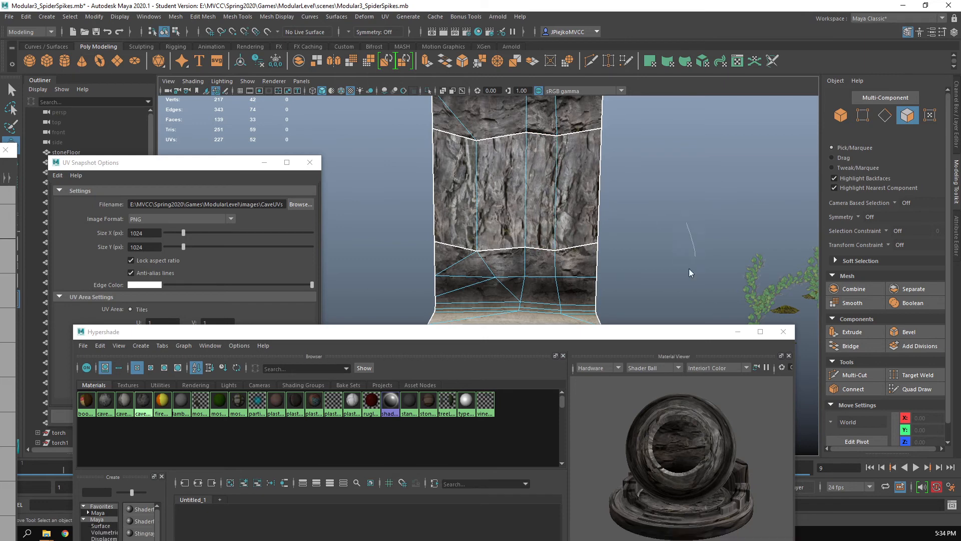
double_click(615, 233)
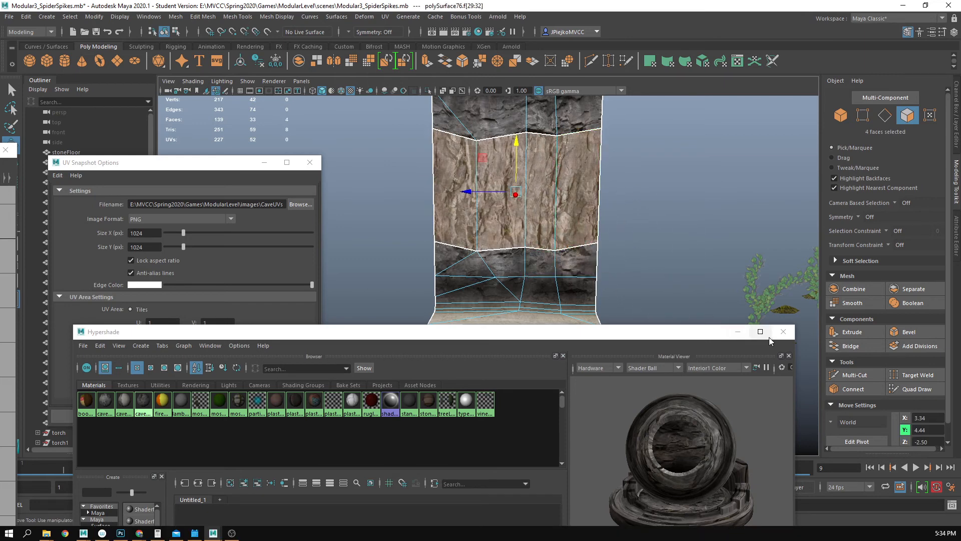
Step: Close Hypershade and rotate the UVs of the four bridged faces by 90 degrees using the UV Toolkit
left_click(784, 331)
left_click_drag(0, 150, 529, 90)
scroll(526, 312, "down", 2)
left_click_drag(499, 343, 538, 344)
key("ctrl+z")
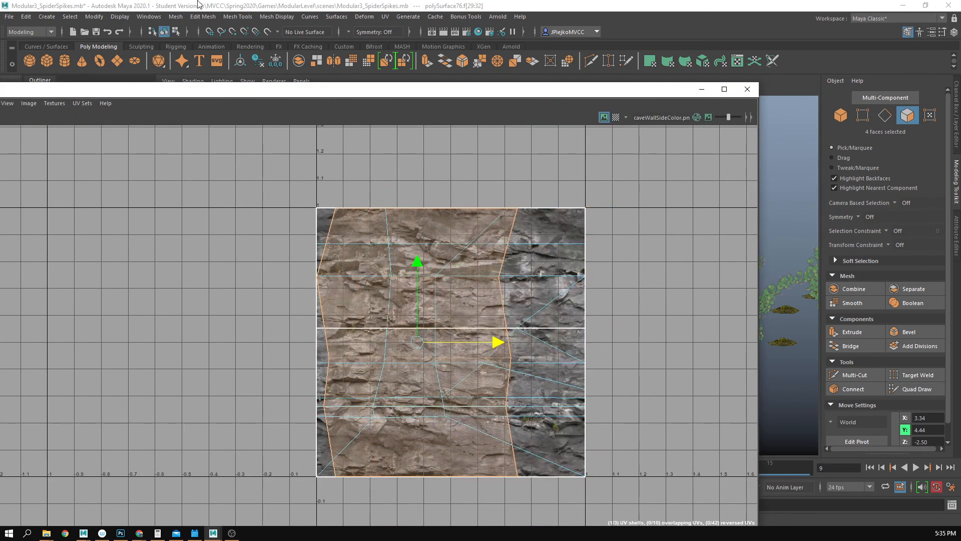
left_click(385, 18)
left_click(407, 35)
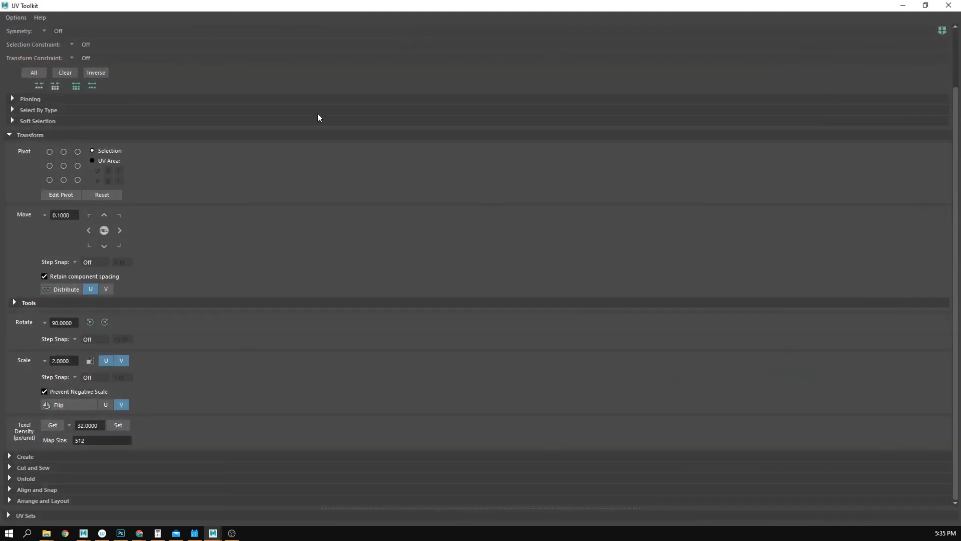
left_click_drag(386, 10, 534, 74)
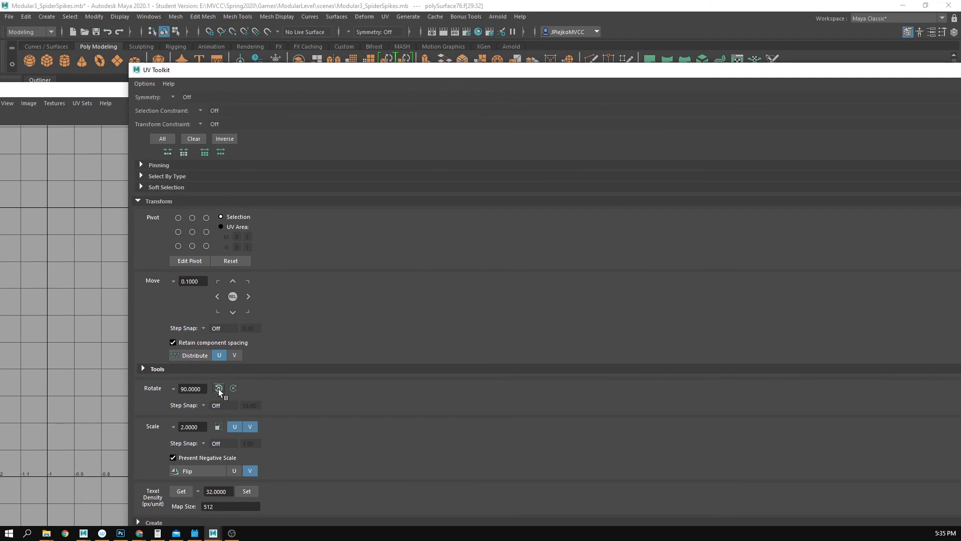
left_click_drag(732, 74, 231, 126)
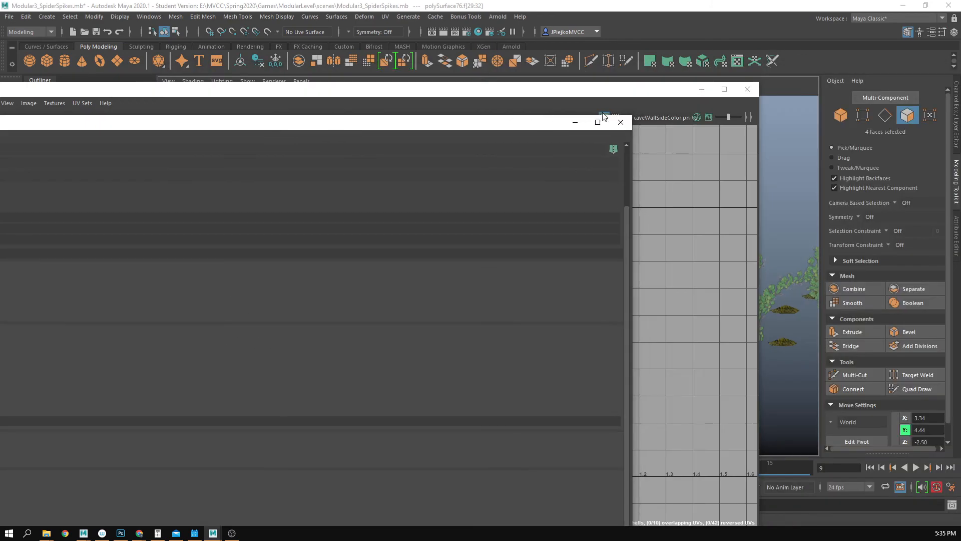
left_click(621, 122)
left_click_drag(591, 93, 198, 156)
scroll(521, 279, "up", 5)
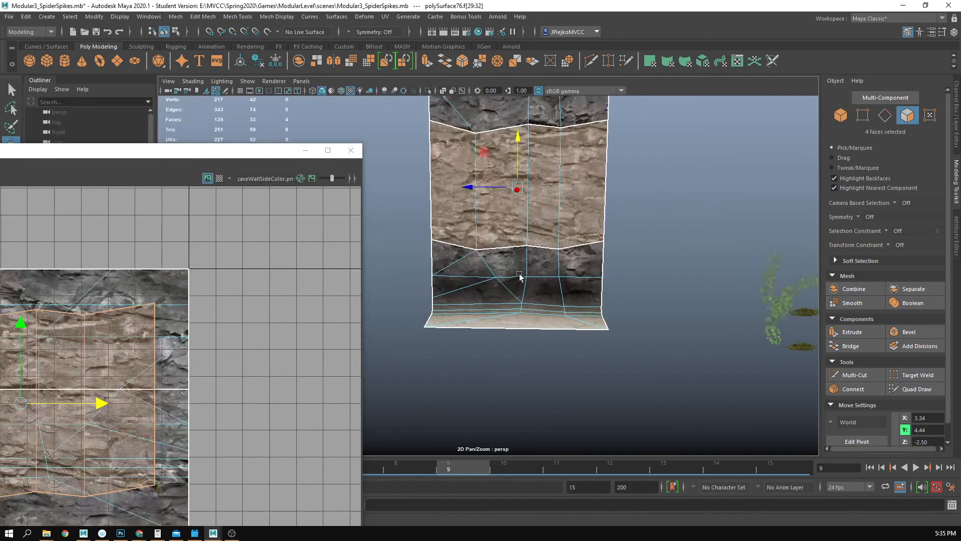
Step: Move the bridged faces' UV shell off the texture tile into the empty space beside it in the UV Editor
left_click_drag(140, 156, 619, 115)
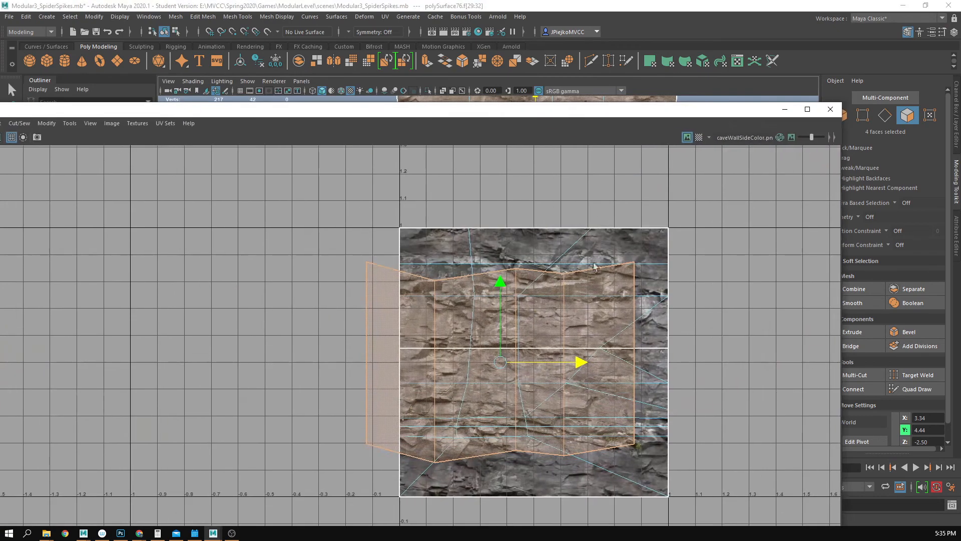
scroll(336, 261, "down", 3)
left_click_drag(498, 296, 775, 283)
left_click_drag(736, 264, 689, 283)
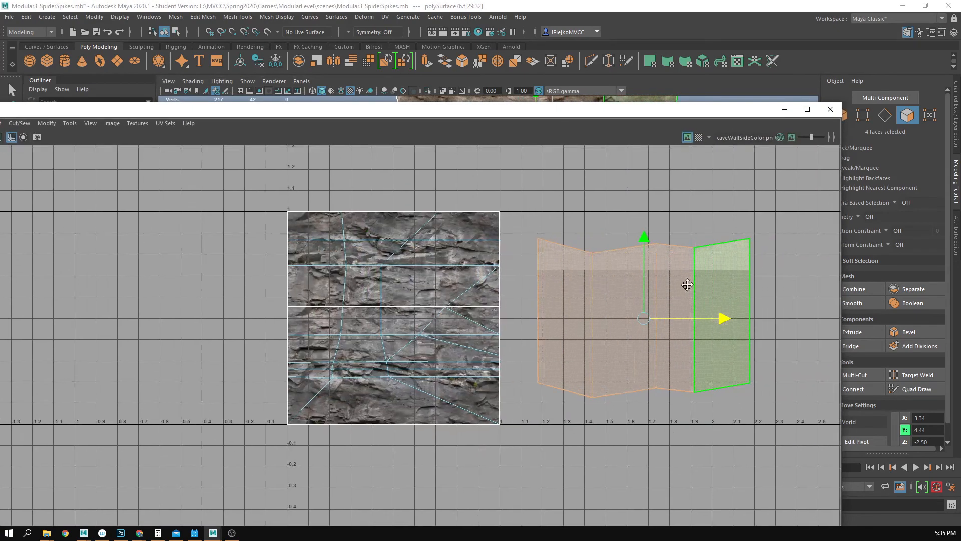
Step: Flatten the shell's upper and lower rows of UVs into straight horizontal lines by scaling each row vertically
right_click(568, 208)
left_click_drag(905, 322, 905, 322)
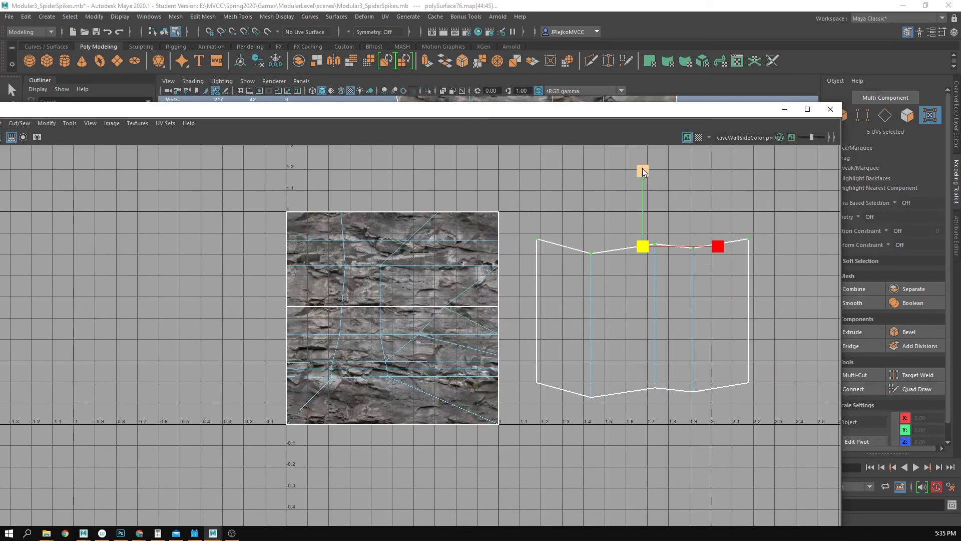
left_click_drag(644, 172, 643, 247)
left_click_drag(845, 496, 845, 495)
left_click_drag(642, 314, 644, 389)
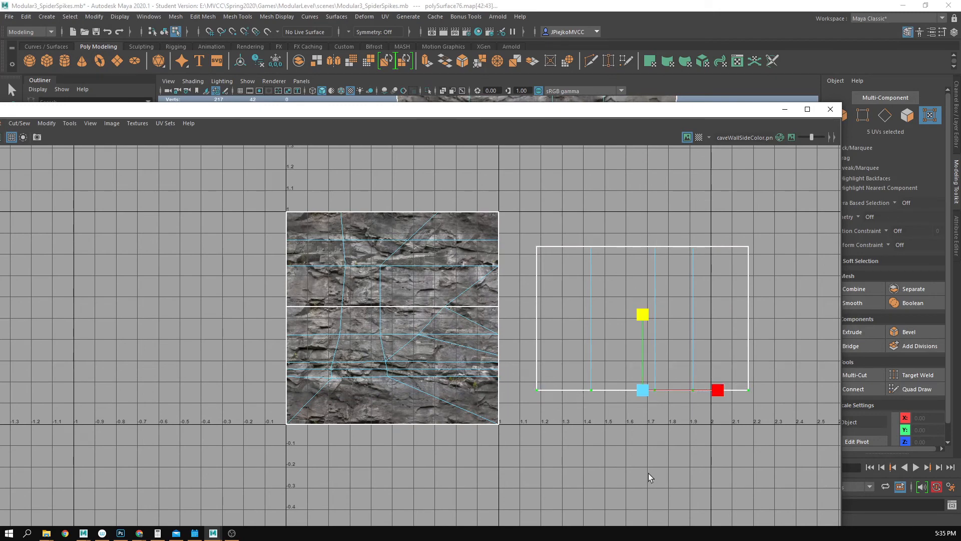
Step: Snap the shell's lower and upper UV rows to V 0 and 1, and move the shell onto the 0-1 texture tile
key("w")
key("x")
left_click_drag(654, 326, 651, 347)
left_click_drag(531, 232, 786, 299)
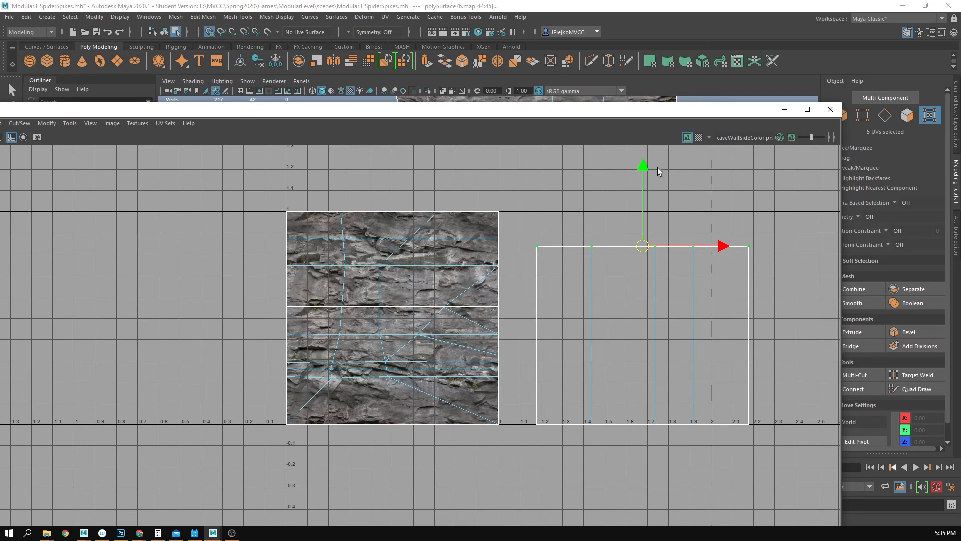
left_click_drag(644, 169, 645, 142)
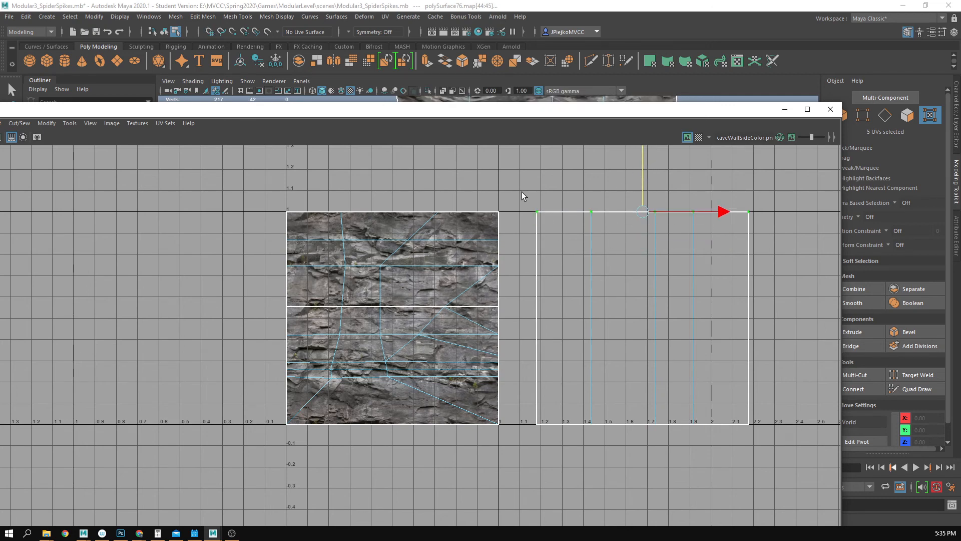
left_click_drag(522, 195, 862, 482)
left_click_drag(722, 318, 474, 335)
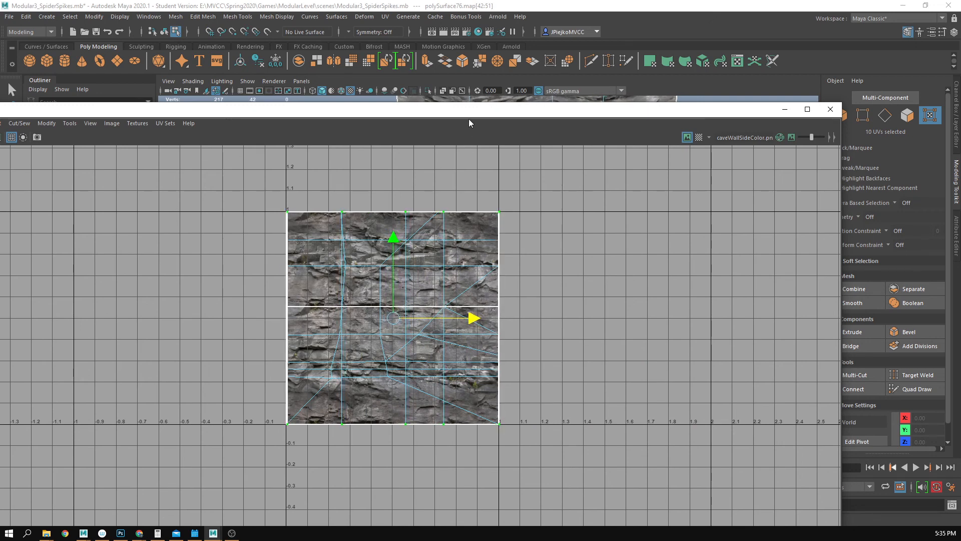
Step: Move the UV Editor aside and examine the rock texture on the whole wall section from several angles
left_click_drag(469, 111, 0, 192)
right_click(540, 265)
left_click_drag(675, 273, 476, 277)
left_click_drag(596, 300, 566, 294)
left_click_drag(503, 208, 529, 377)
left_click(689, 299)
left_click_drag(689, 299, 692, 331)
left_click(560, 288)
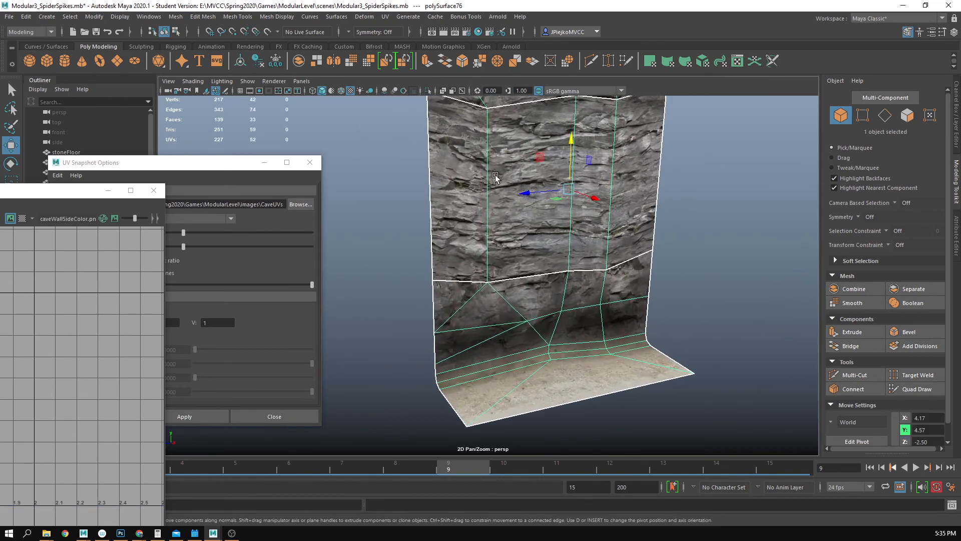
left_click_drag(495, 177, 556, 211)
left_click(660, 279)
left_click_drag(664, 284, 569, 289)
left_click(556, 287)
Step: Select the vertices of the wall's upper part and raise them to make the bridged middle section taller
right_click(549, 287)
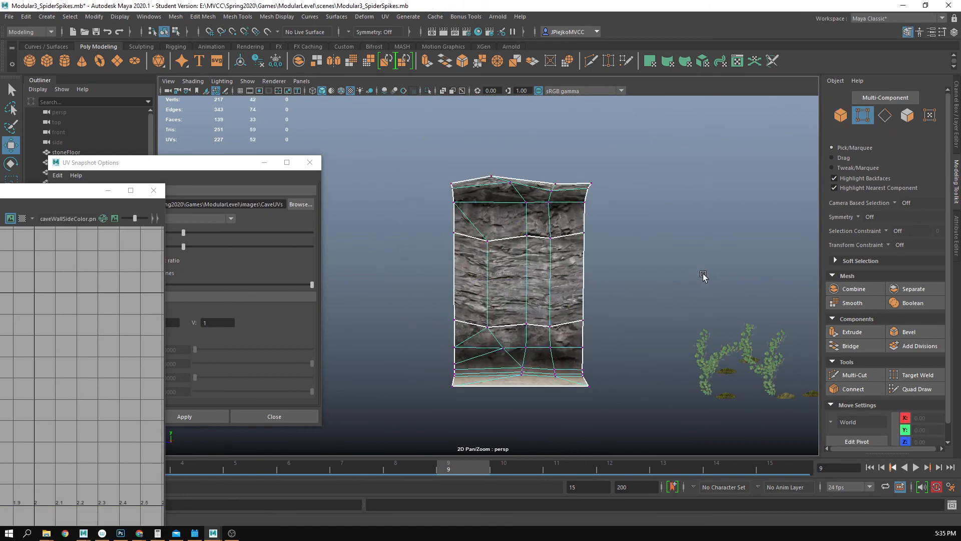
left_click_drag(703, 276, 440, 165)
left_click_drag(521, 166, 530, 77)
left_click(621, 260)
left_click_drag(629, 272, 613, 315)
left_click(519, 274)
left_click(560, 299)
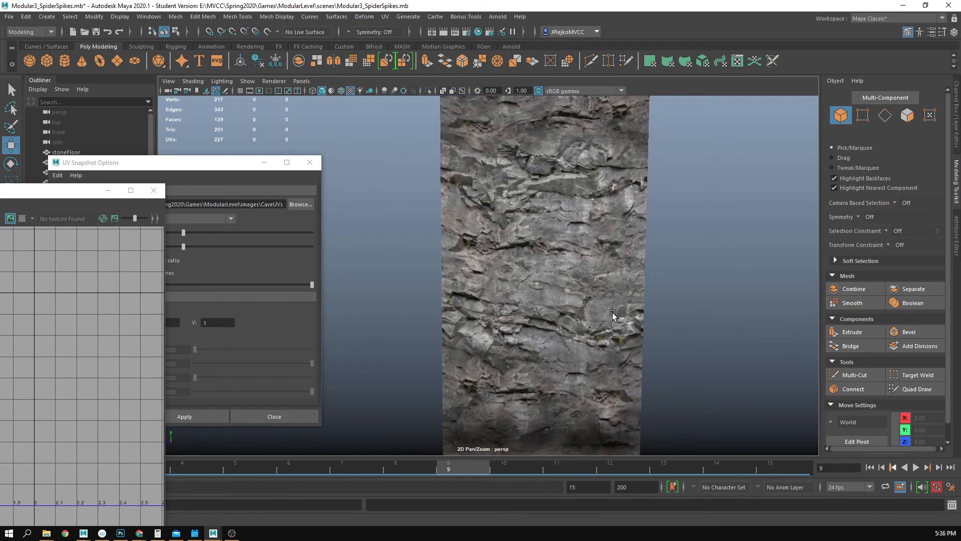
Step: Insert two horizontal edge loops across the bridged middle section with the Multi-Cut tool
left_click(861, 376)
left_click(574, 260, "ctrl")
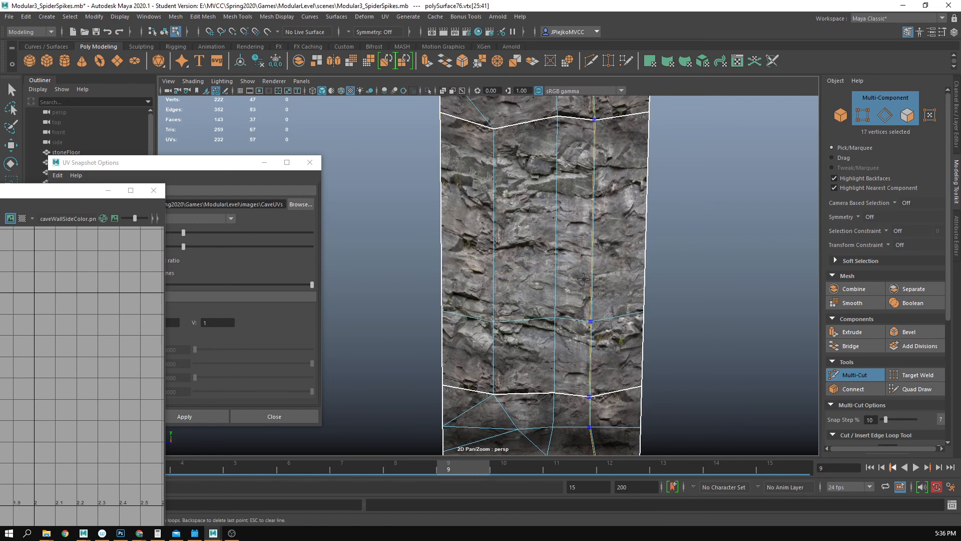
left_click(594, 202, "ctrl")
key("w")
Step: Move inner vertices of the new edge loops in the middle section to make the flat wall surface uneven
left_click_drag(571, 260, 604, 284)
key("F9")
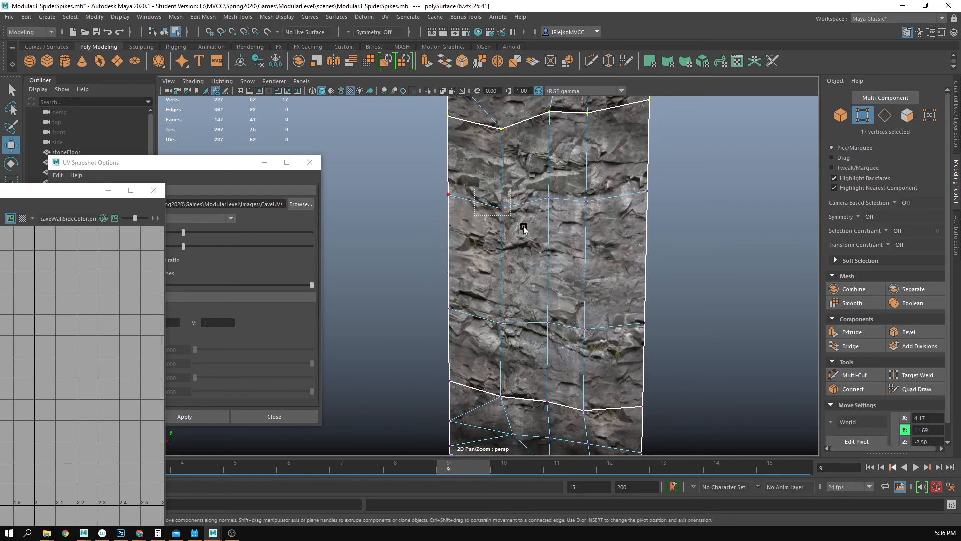
left_click_drag(525, 351, 492, 347)
left_click_drag(463, 274, 543, 268)
left_click_drag(638, 384, 638, 384)
left_click_drag(638, 384, 603, 321)
left_click_drag(537, 199, 560, 225)
left_click_drag(561, 227, 524, 269)
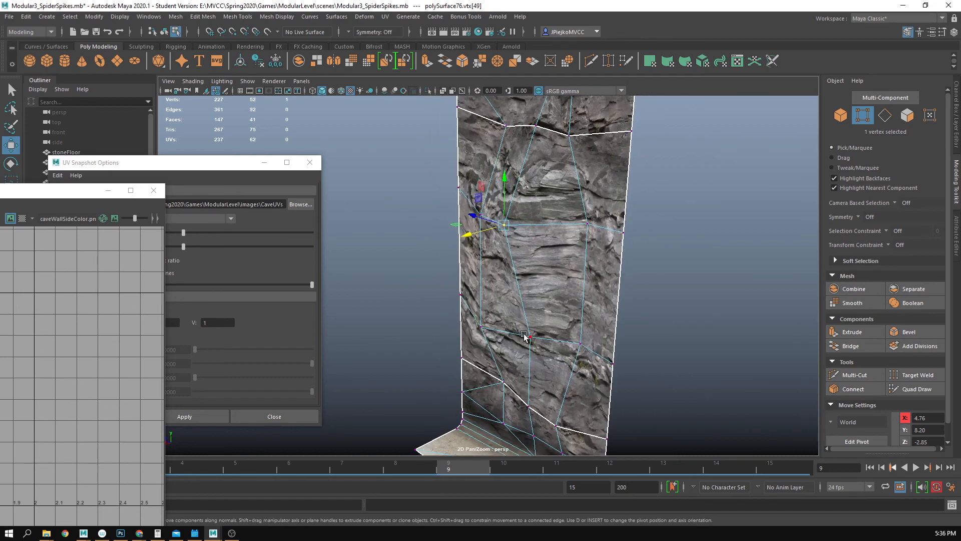
Step: Move the middle vertex of the lower new edge loop along X, and return to object mode with the wall deselected
left_click_drag(520, 332, 532, 348)
left_click_drag(532, 349, 553, 378)
left_click_drag(483, 360, 484, 359)
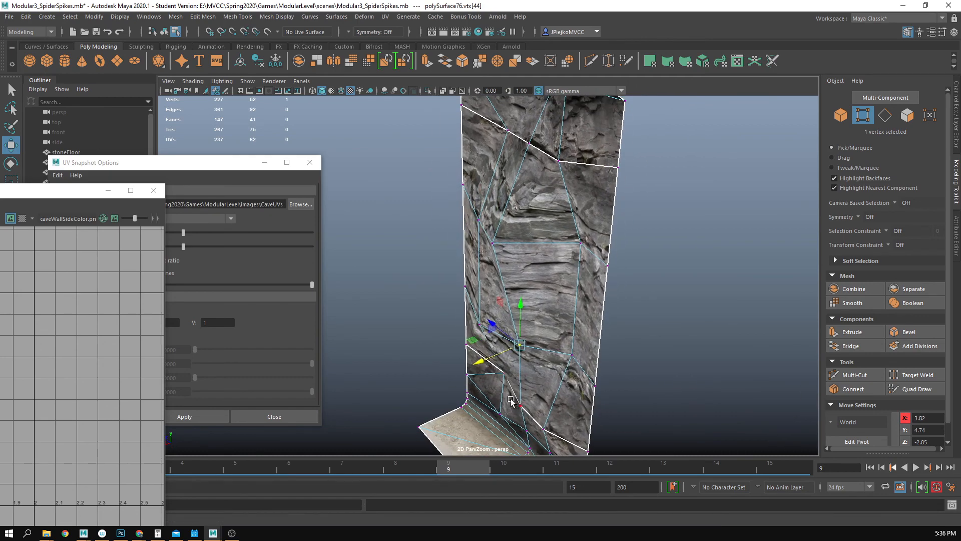
left_click_drag(510, 401, 581, 385)
key("F8")
left_click(749, 194)
Step: Select the whole sculpted wall in object mode and try to save the scene
scroll(749, 193, "down", 4)
left_click_drag(506, 188, 444, 212)
left_click(532, 240)
scroll(636, 259, "up", 4)
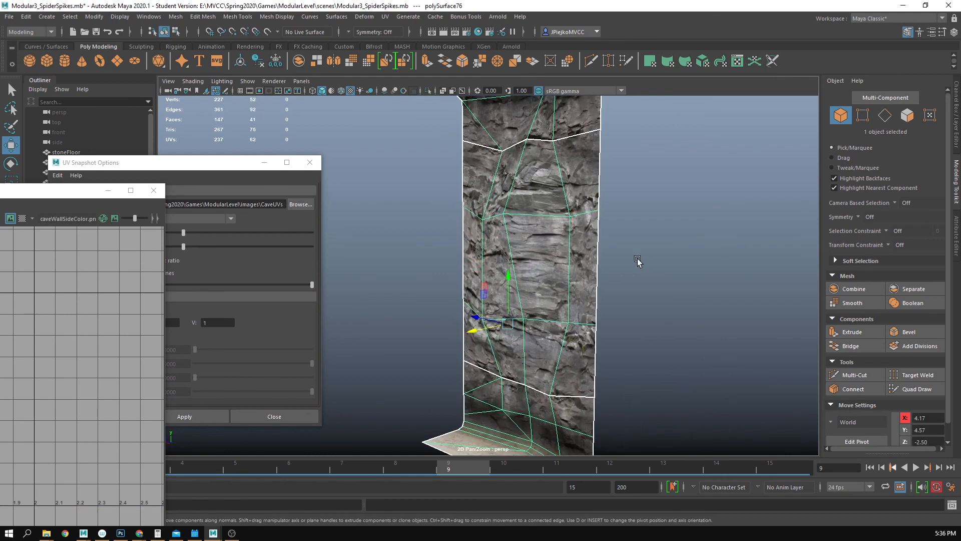
key("F9")
left_click(471, 205)
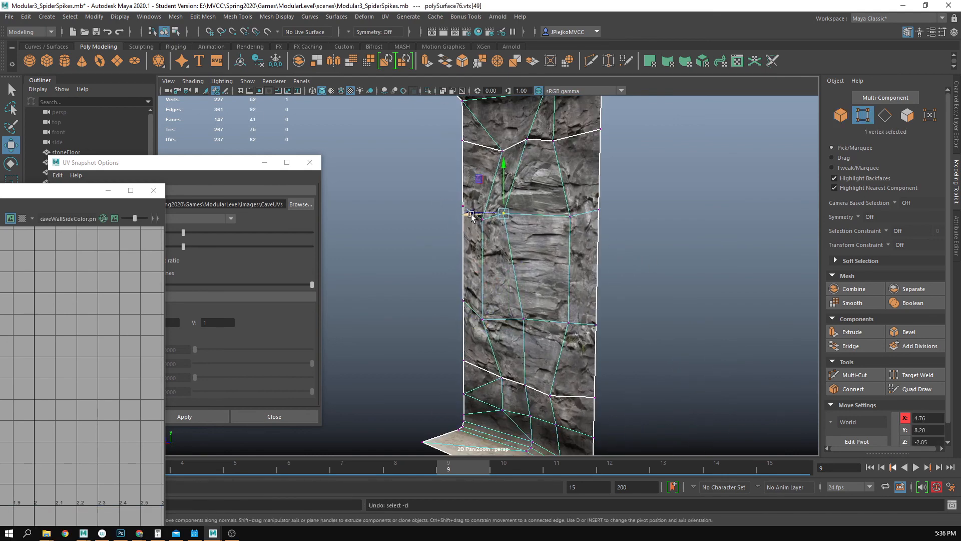
key("F8")
scroll(712, 249, "down", 5)
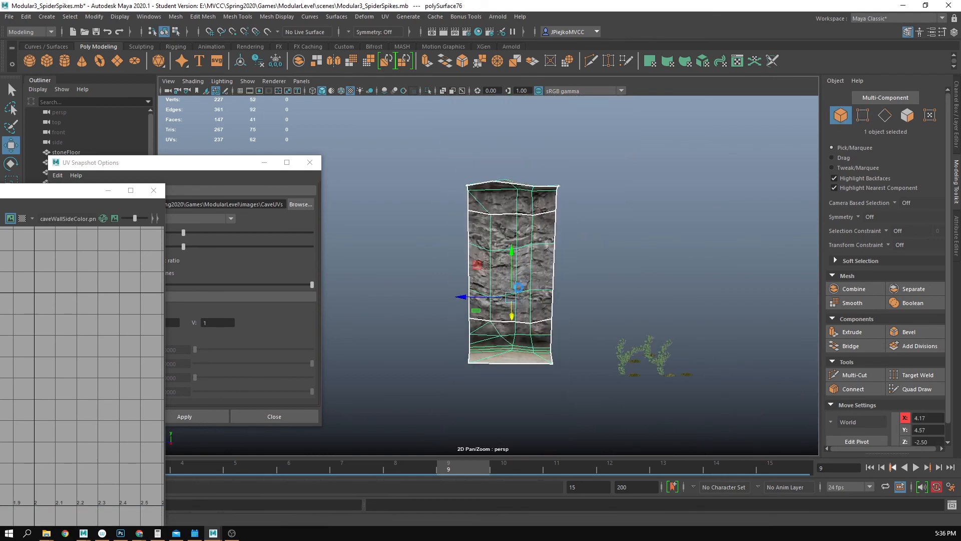
key("ctrl+s")
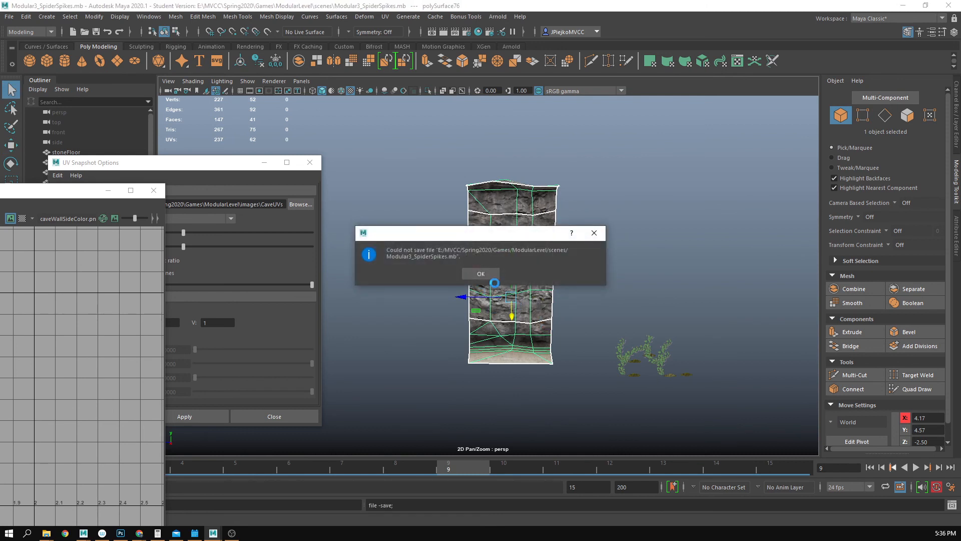
left_click(588, 237)
Step: Snap the wall's pivot to the front corner vertex of its floor edge
key("w")
scroll(628, 260, "up", 2)
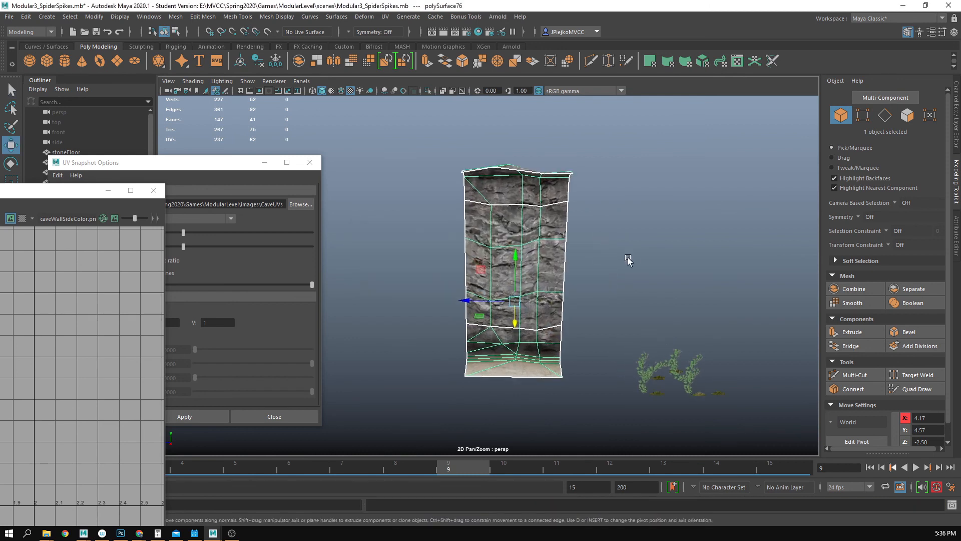
scroll(607, 269, "up", 1)
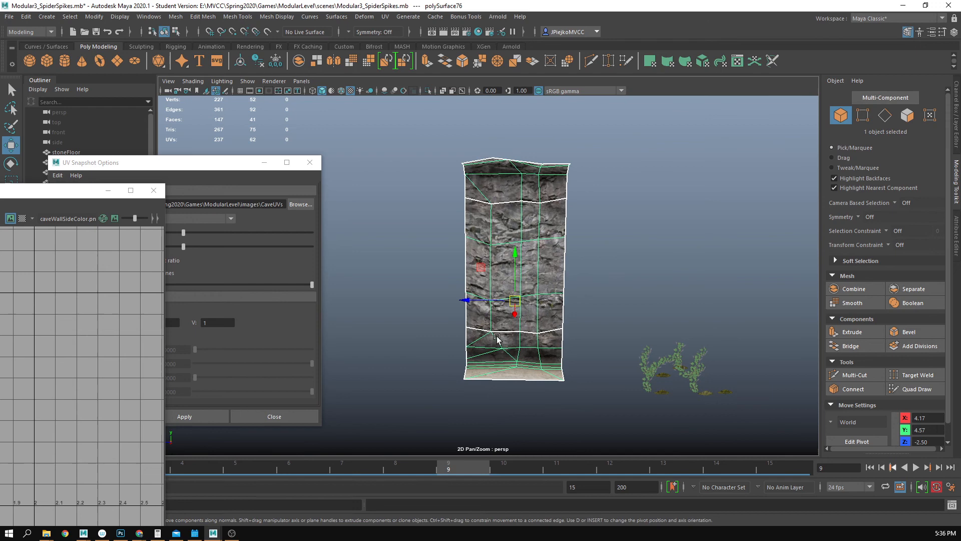
key("d")
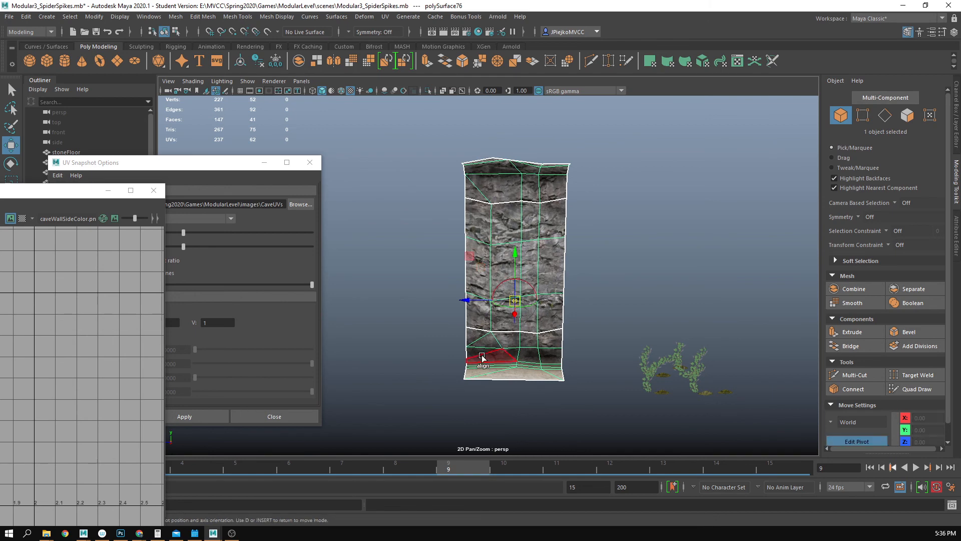
left_click_drag(518, 338, 575, 375)
key("v")
left_click_drag(508, 309, 471, 368)
key("ctrl+z")
key("d")
left_click_drag(516, 304, 468, 265)
key("d")
Step: Duplicate the wall, snap the copy against its side edge, and check how the two sections tile
key("ctrl+d")
left_click(575, 382)
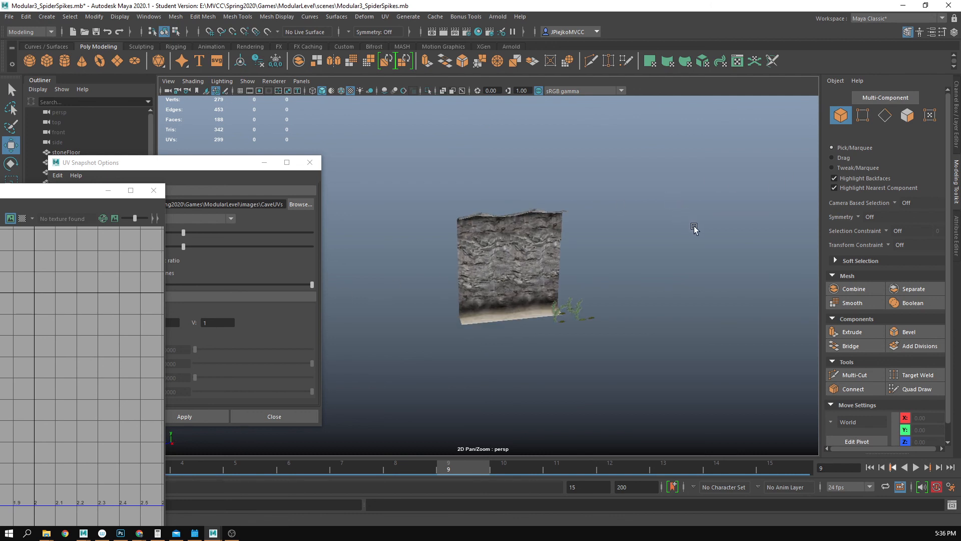
left_click_drag(667, 273, 639, 276)
scroll(579, 283, "up", 3)
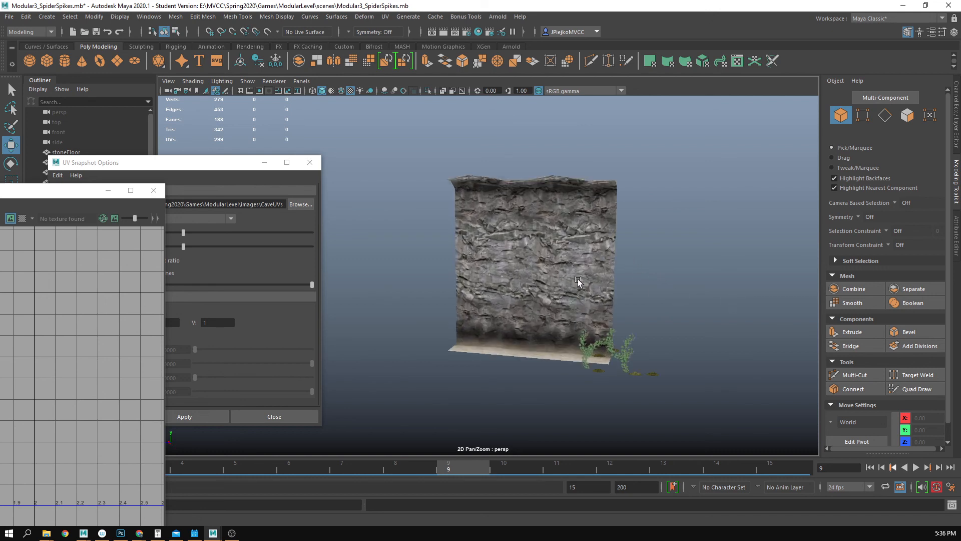
left_click_drag(579, 284, 562, 283)
Step: Select the duplicate wall section and cut it from the scene, leaving only the original
left_click(549, 233)
key("ctrl+s")
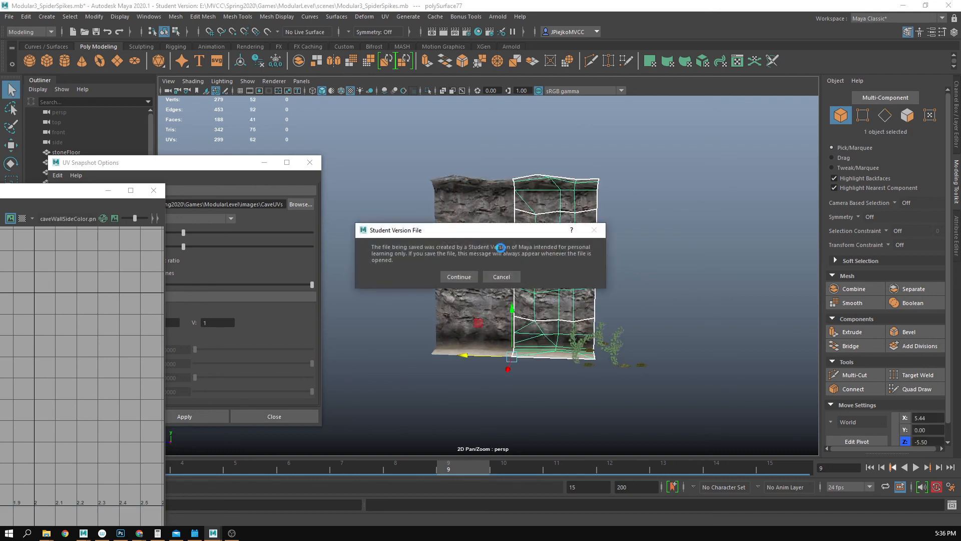
left_click(502, 276)
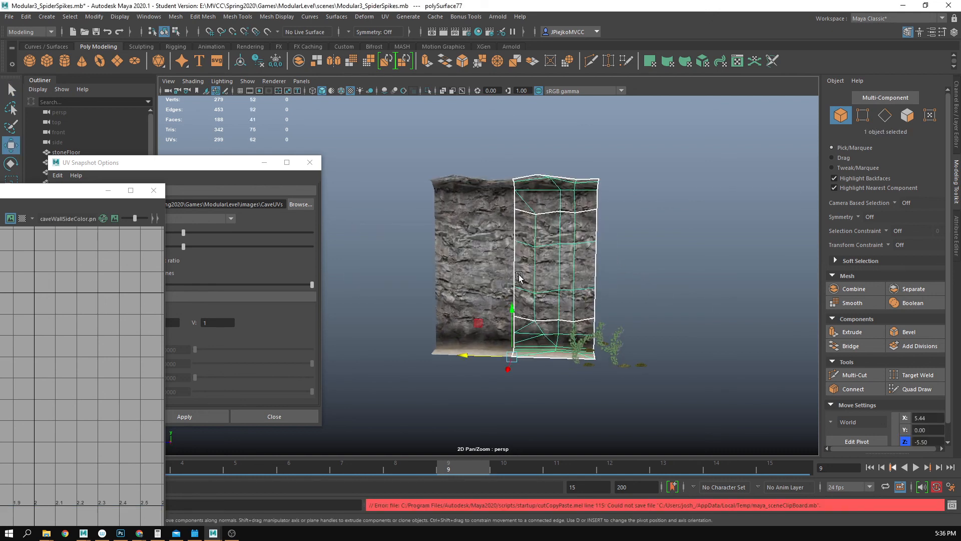
key("ctrl+c")
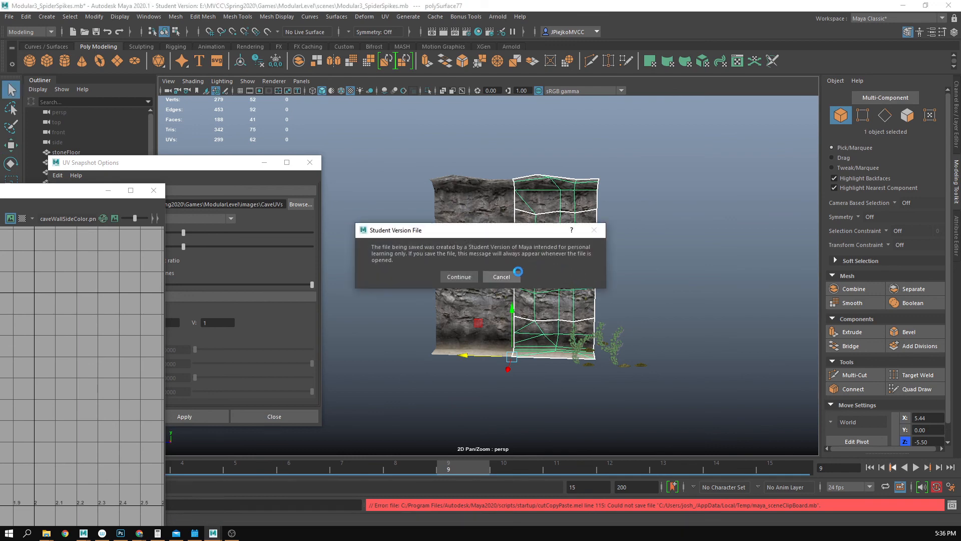
left_click(458, 276)
left_click_drag(495, 282, 510, 298)
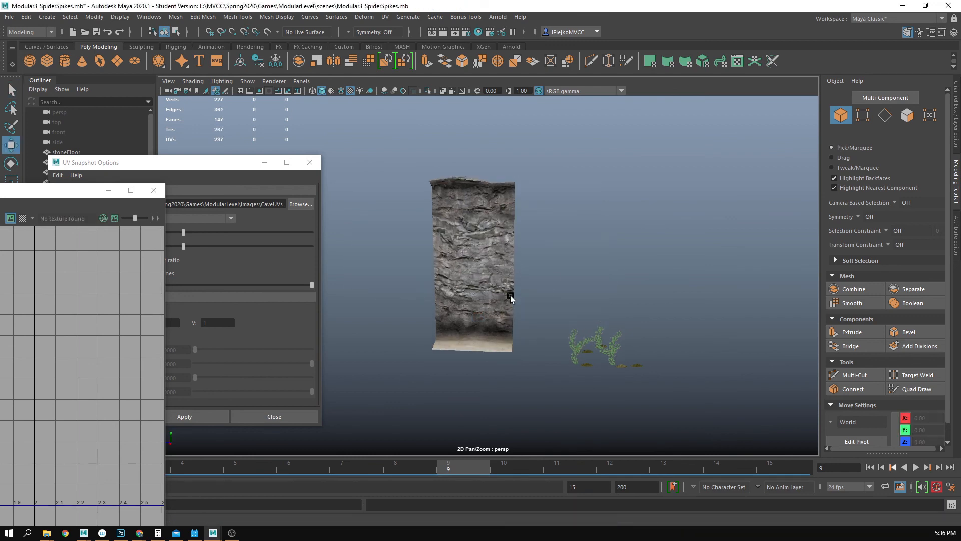